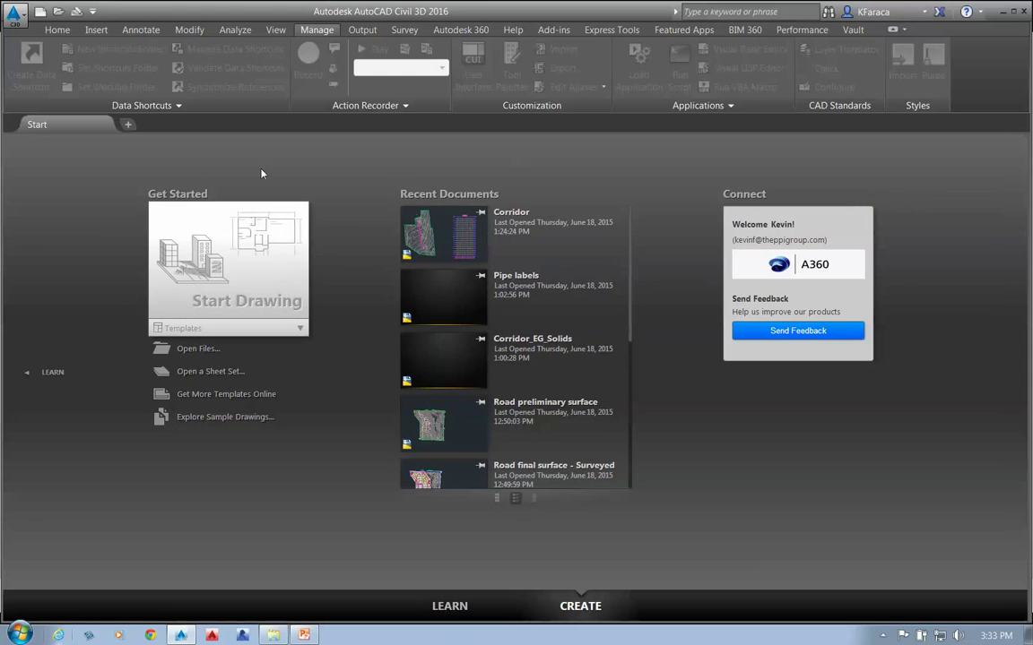
Start a new drawing and open the External References palette with the XR command
{"action": "left_click", "coordinate": [246, 270]}
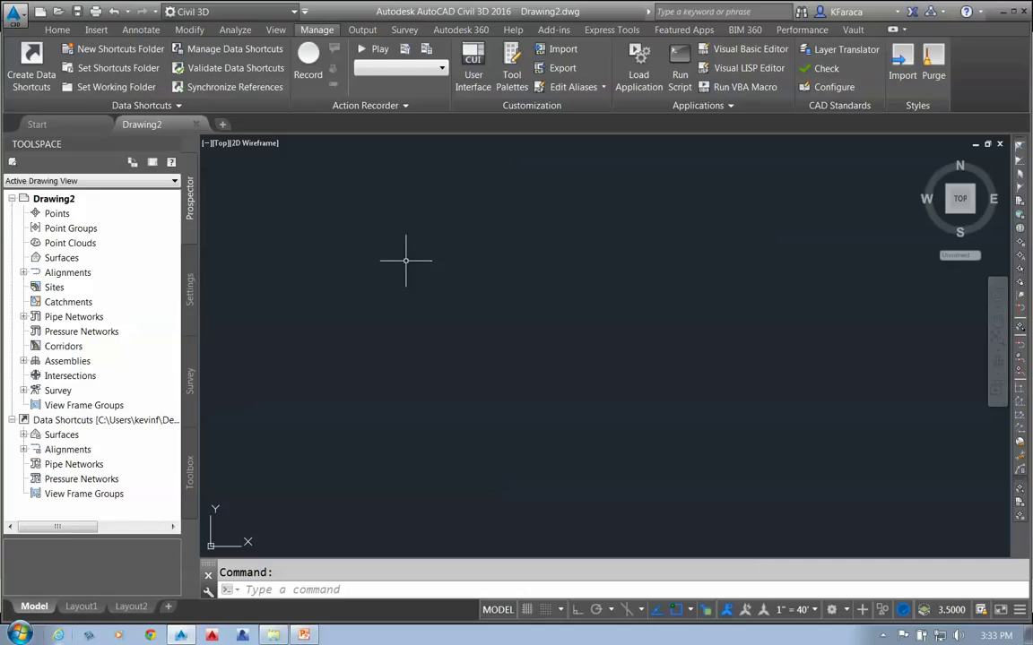
{"action": "type", "text": "xr"}
{"action": "key", "text": "Return"}
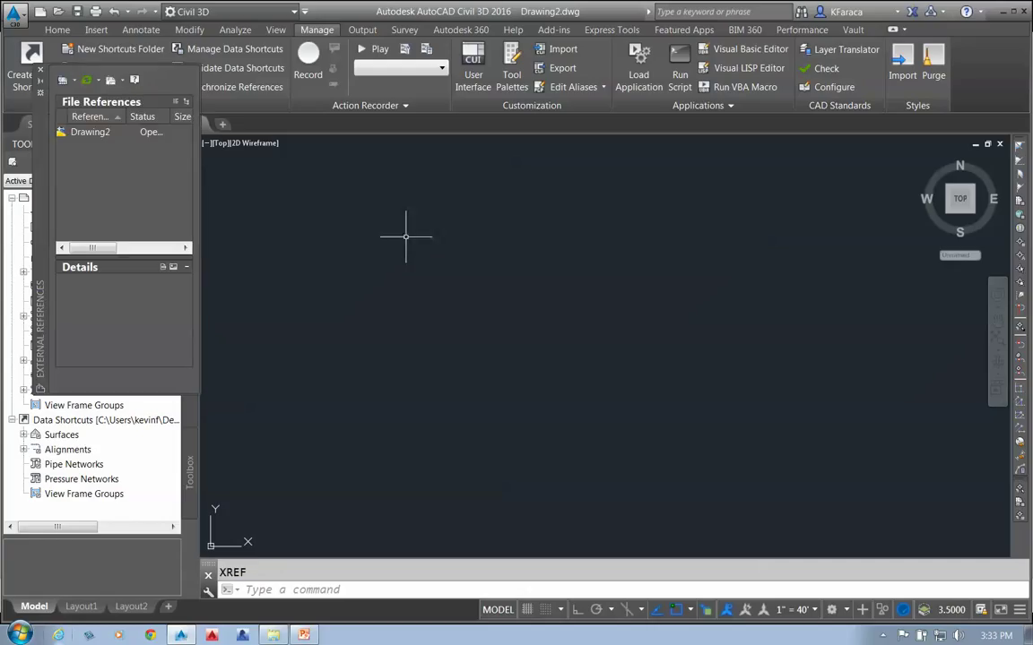
Attach the Navisworks coordination model Site.nwd from the DemoData folder, keeping the default full path, insertion point, scale and rotation
{"action": "left_click", "coordinate": [74, 81]}
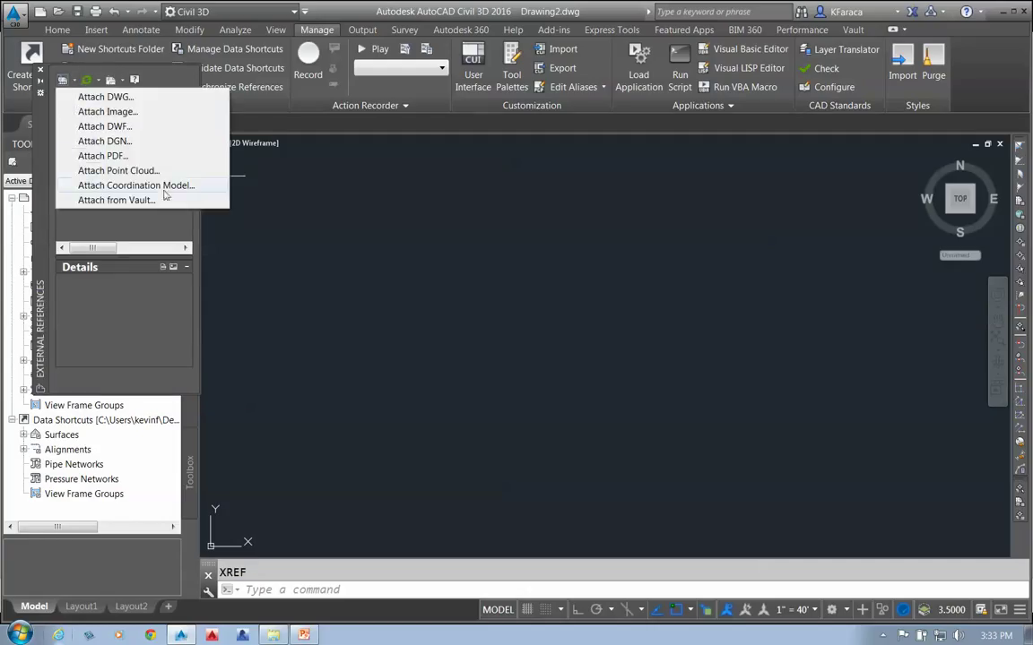
{"action": "left_click", "coordinate": [135, 186]}
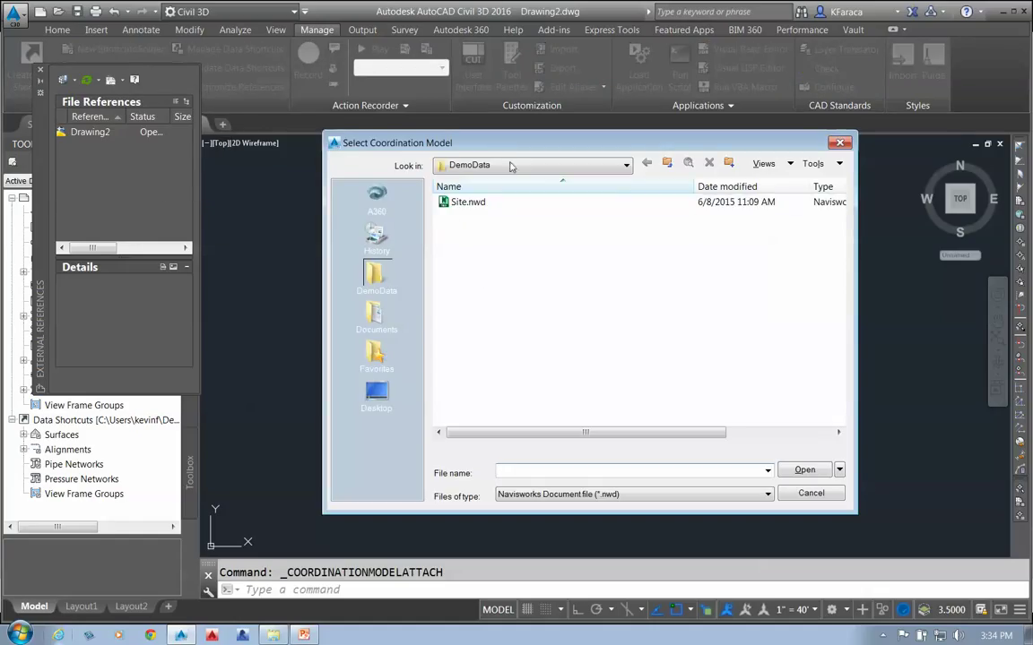
{"action": "left_click", "coordinate": [466, 201]}
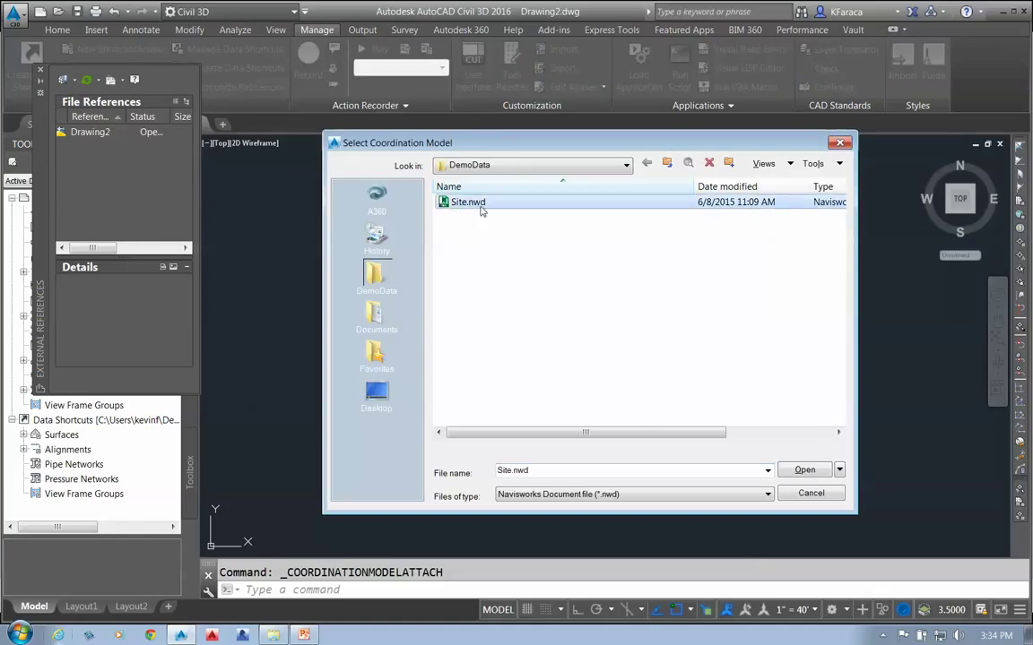
{"action": "left_click", "coordinate": [665, 496]}
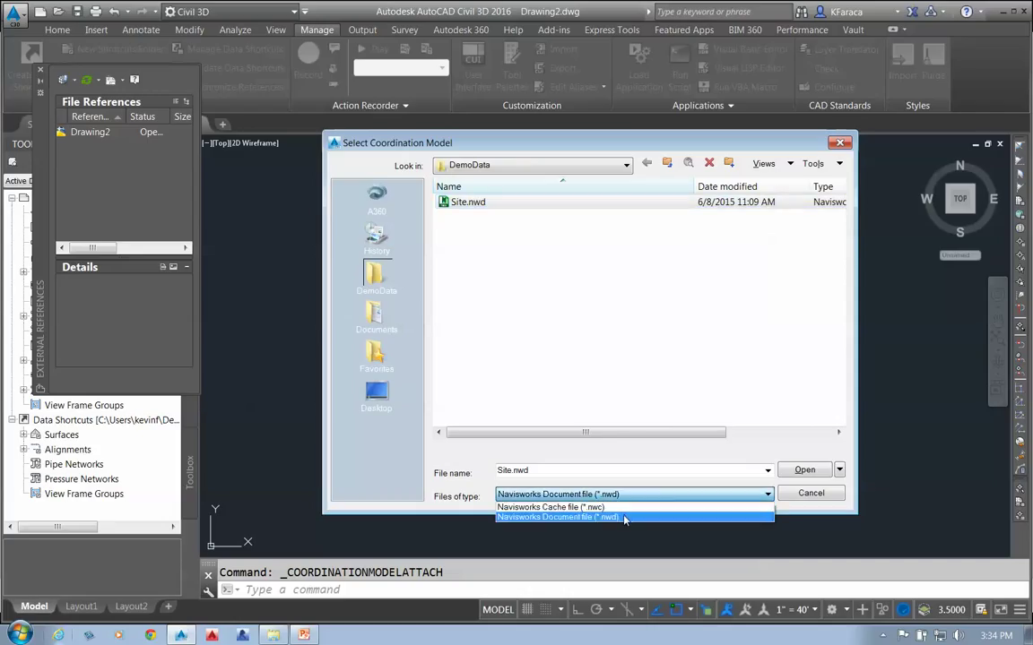
{"action": "left_click", "coordinate": [515, 233]}
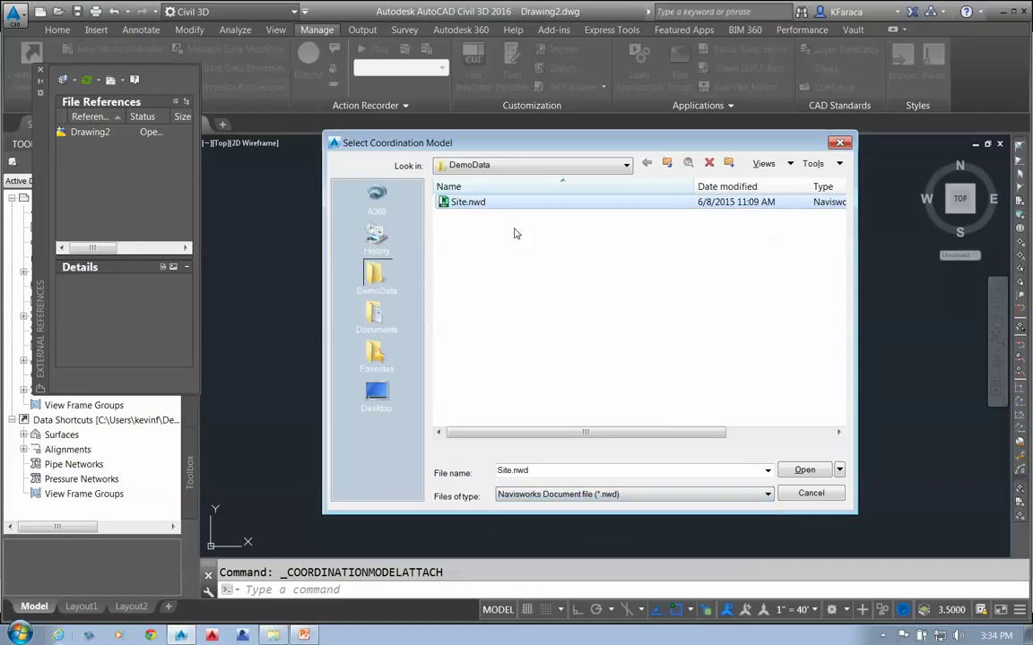
{"action": "left_click", "coordinate": [805, 470]}
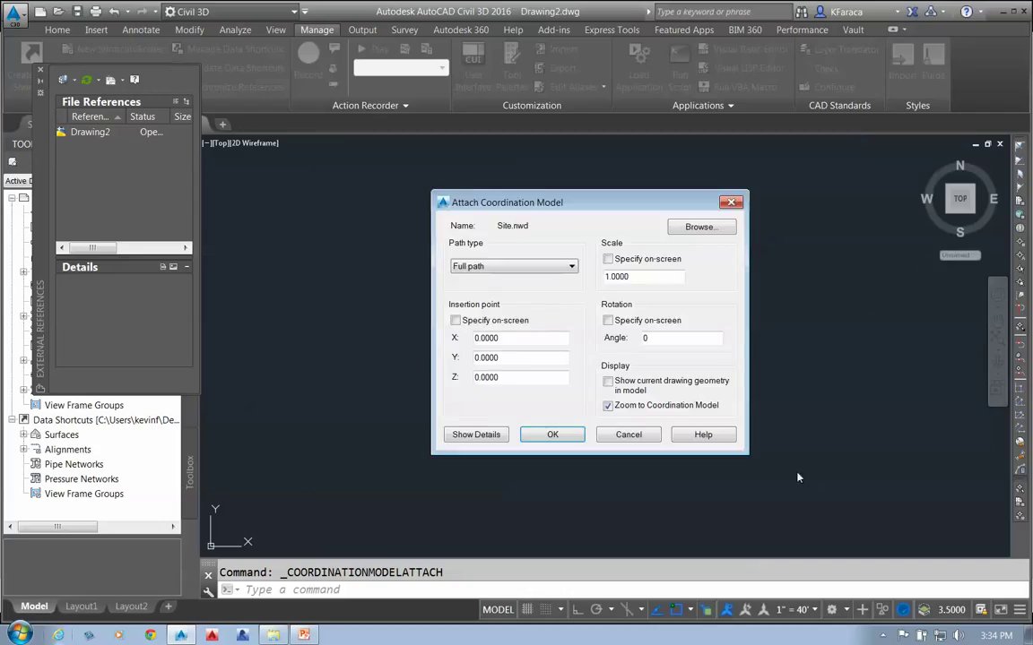
{"action": "left_click", "coordinate": [548, 437]}
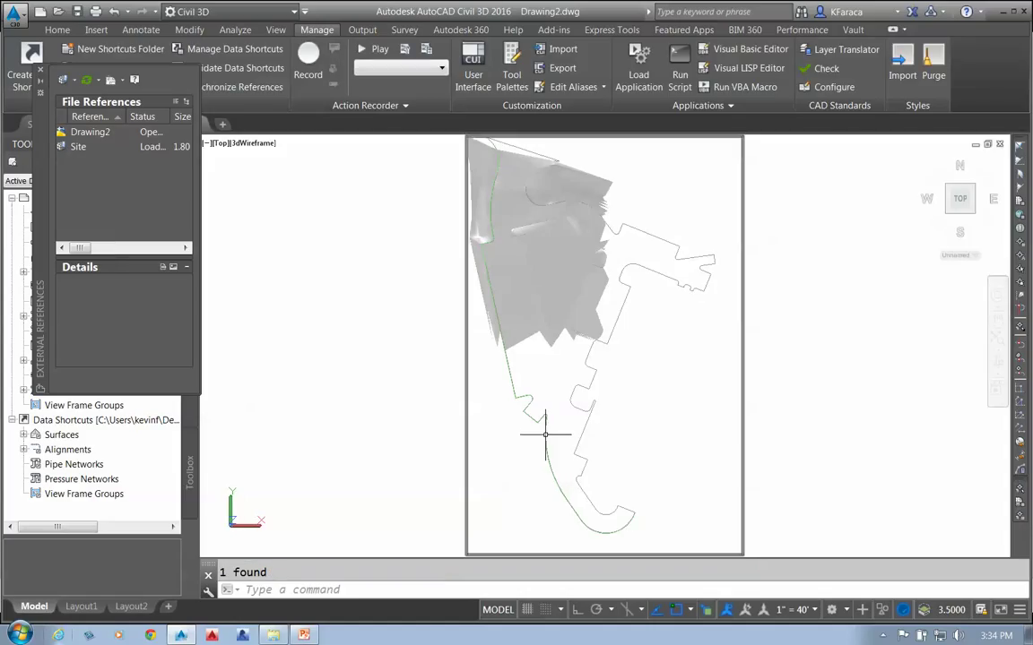
Select the attached Site coordination model and orbit to a close 3D view of the building and parking lot
{"action": "mouse_move", "coordinate": [613, 303]}
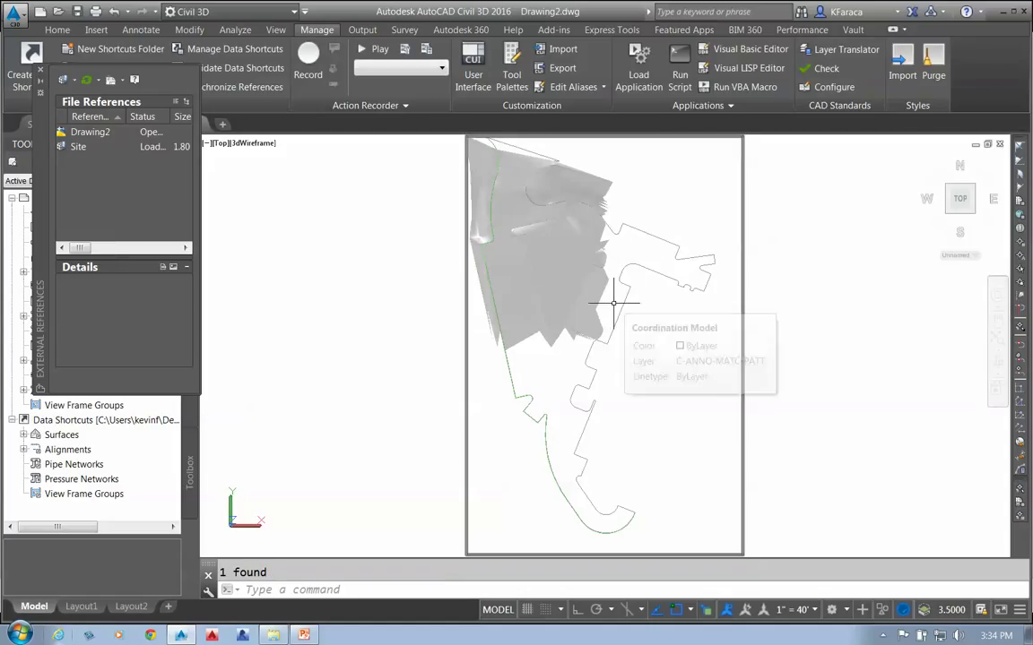
{"action": "left_click", "coordinate": [604, 307]}
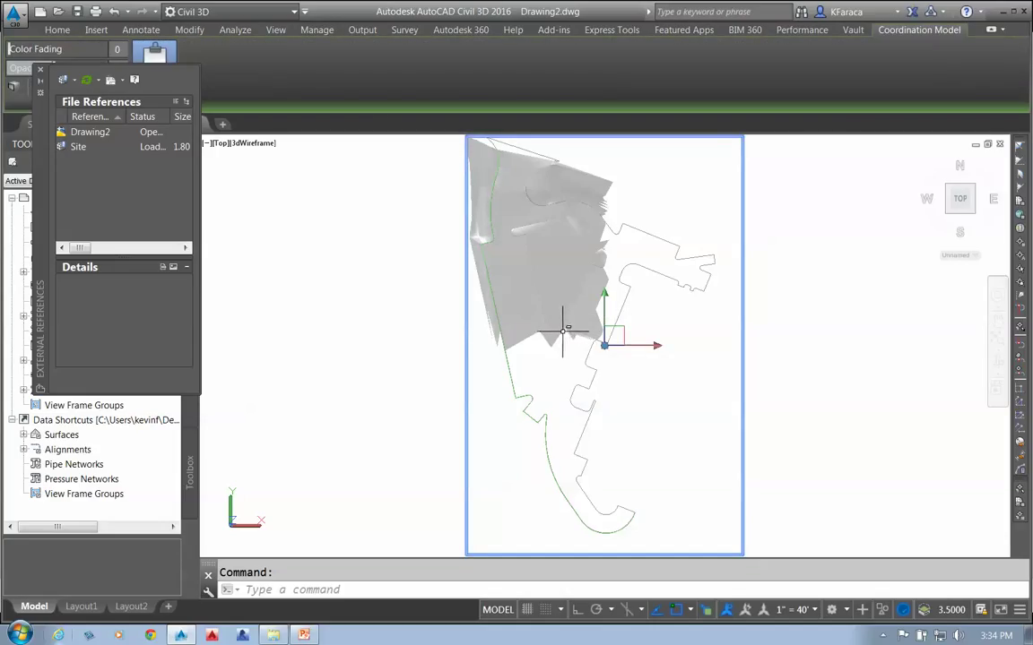
{"action": "middle_click_drag", "start_coordinate": [560, 360], "coordinate": [601, 239], "text": "shift"}
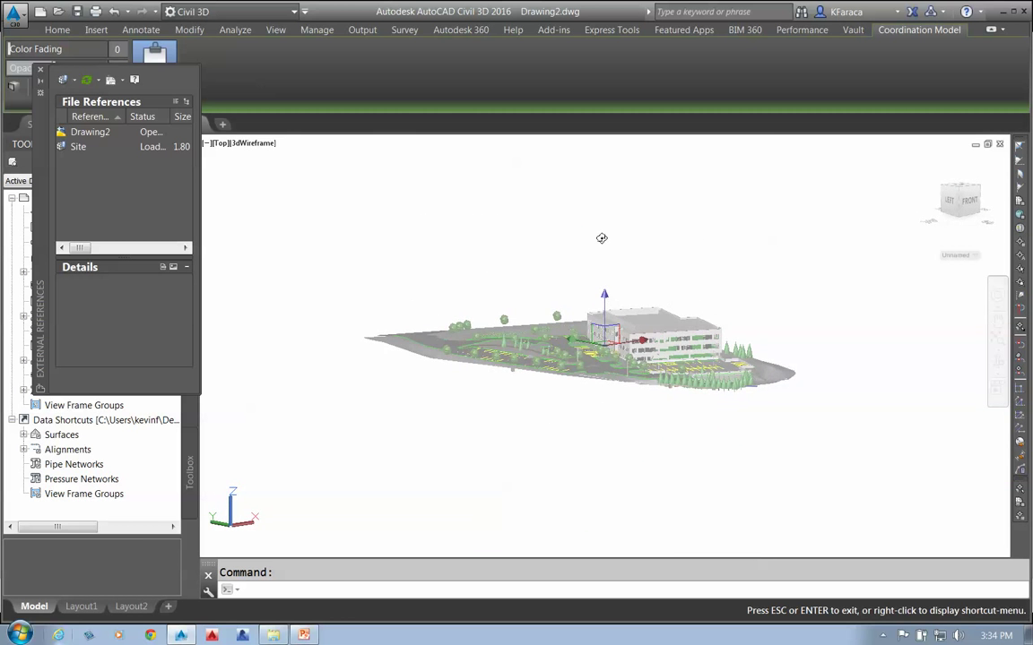
{"action": "scroll", "coordinate": [603, 384], "scroll_direction": "up", "scroll_amount": 6}
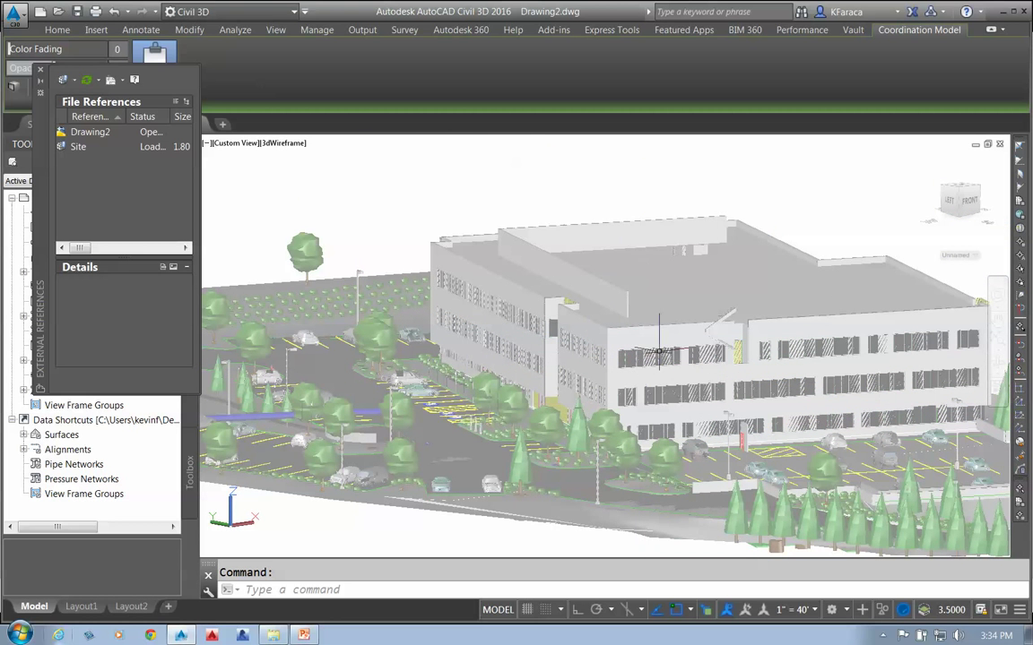
Close the External References palette and try several opacity fading levels on the coordination model, ending at 3
{"action": "left_click", "coordinate": [39, 71]}
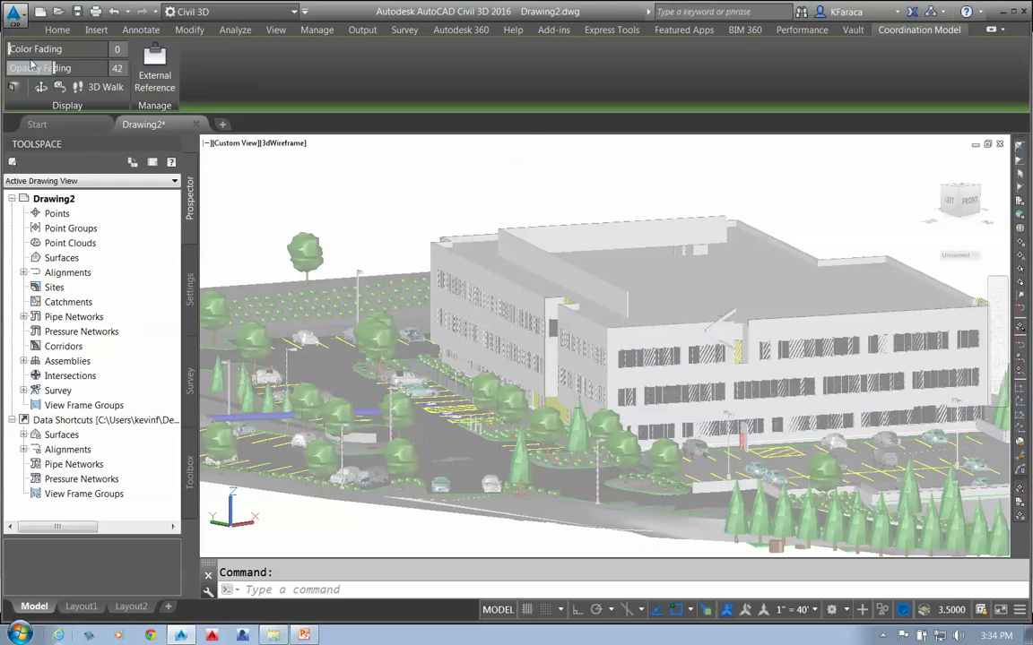
{"action": "left_click_drag", "start_coordinate": [53, 68], "coordinate": [68, 50]}
{"action": "left_click_drag", "start_coordinate": [136, 68], "coordinate": [80, 68]}
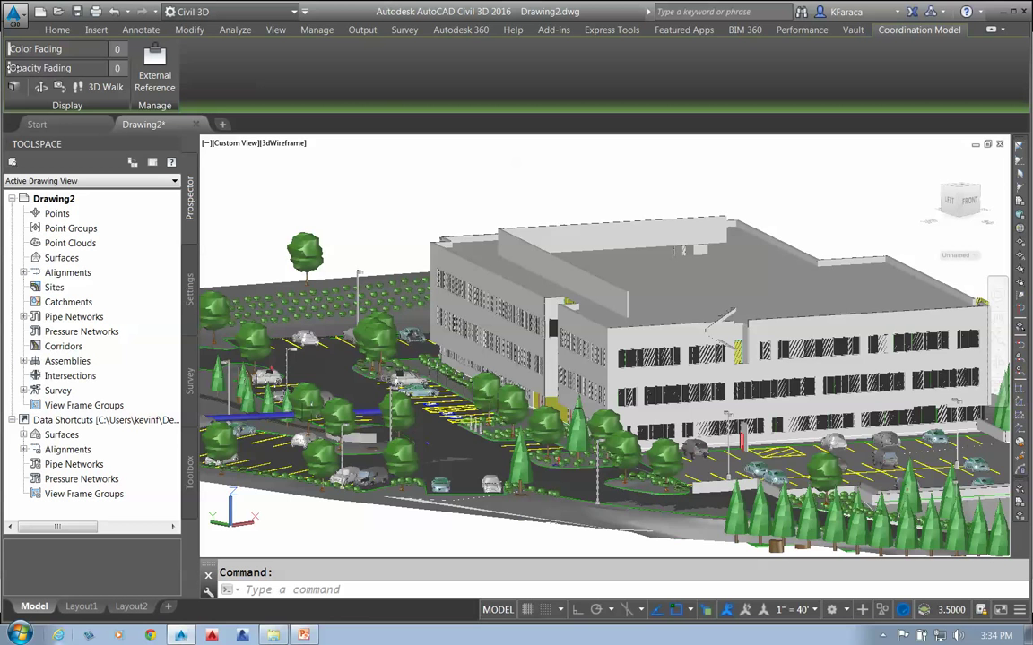
{"action": "left_click_drag", "start_coordinate": [8, 67], "coordinate": [54, 68]}
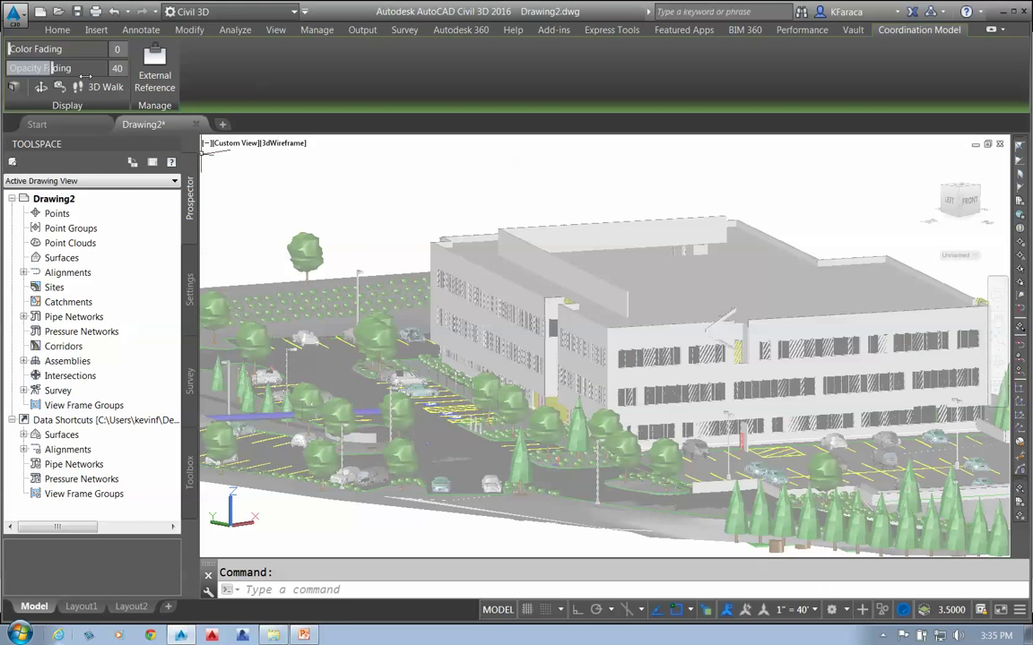
{"action": "left_click_drag", "start_coordinate": [43, 69], "coordinate": [11, 68]}
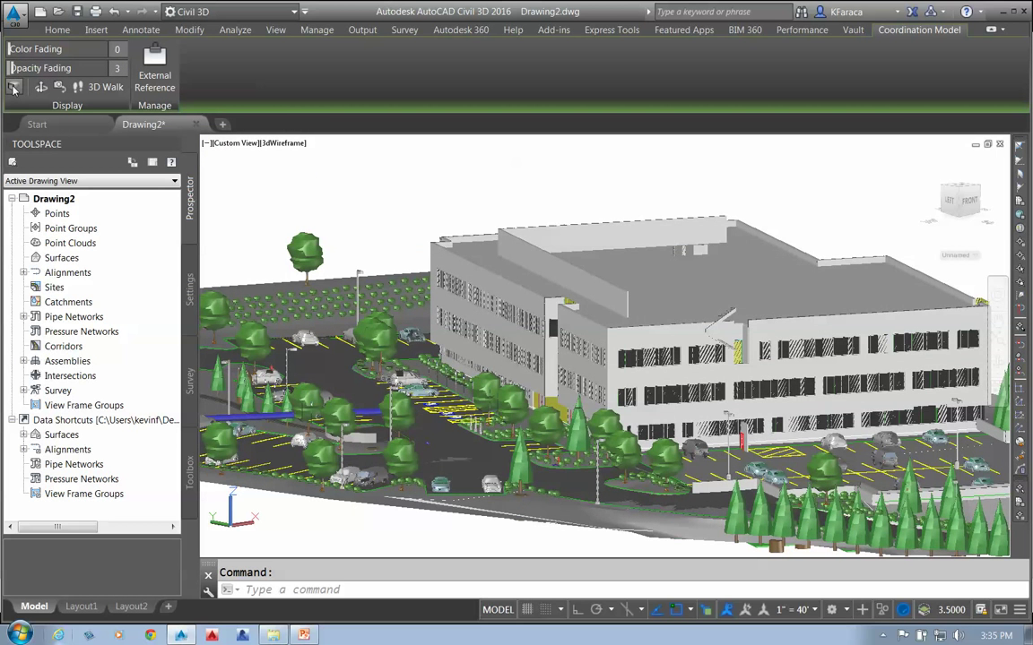
Toggle the model view between parallel and perspective projection, ending in parallel
{"action": "left_click", "coordinate": [14, 88]}
{"action": "left_click", "coordinate": [13, 88]}
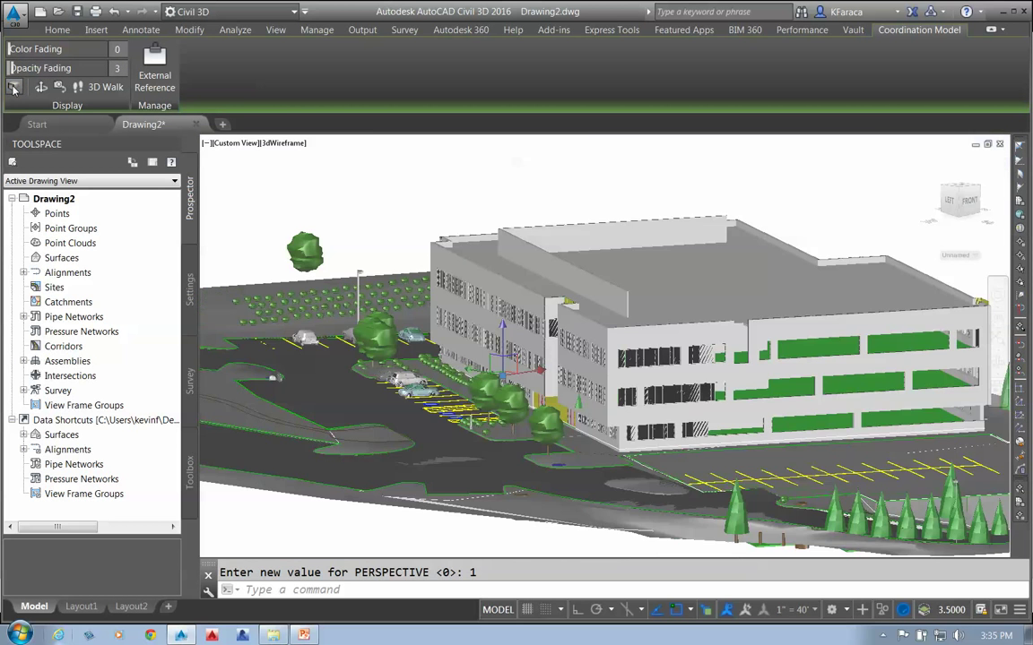
{"action": "left_click", "coordinate": [14, 88]}
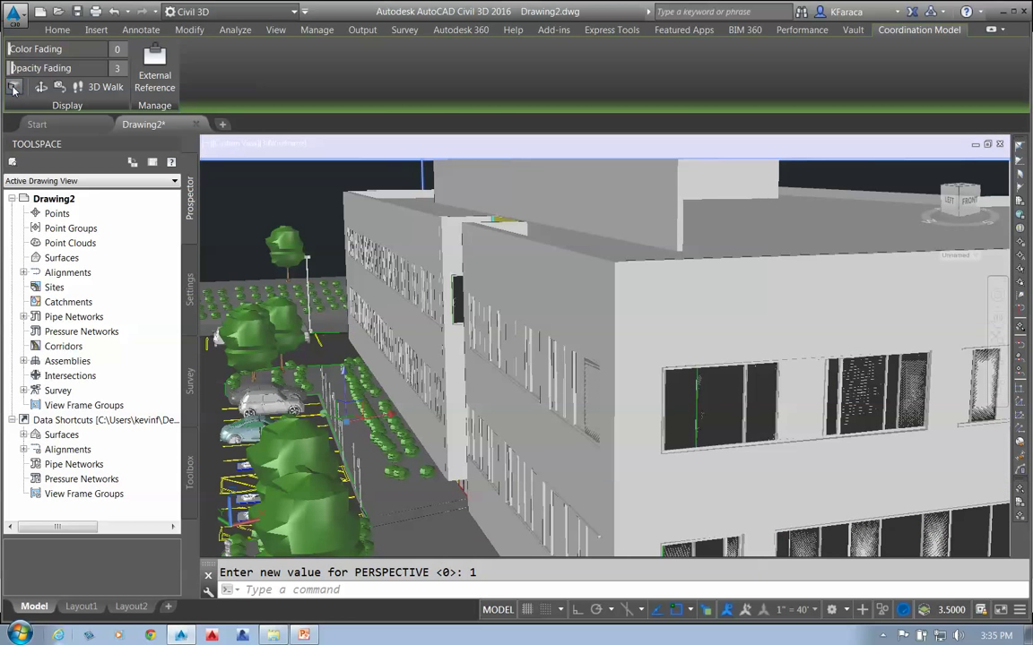
{"action": "left_click", "coordinate": [14, 88]}
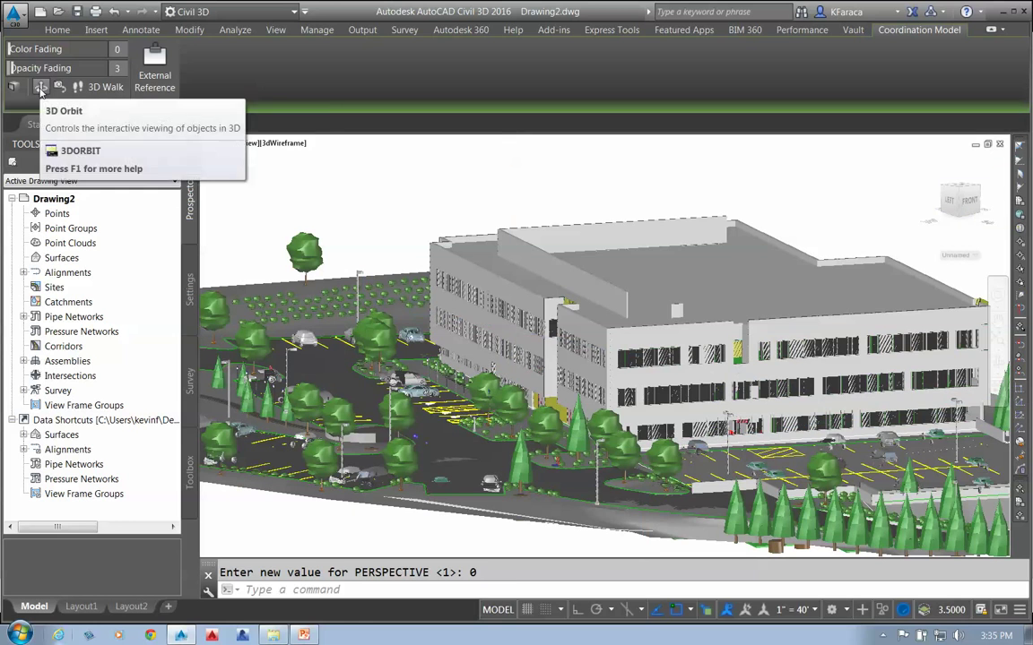
Inspect the building's corner and window facades up close with 3D Orbit
{"action": "left_click", "coordinate": [41, 87]}
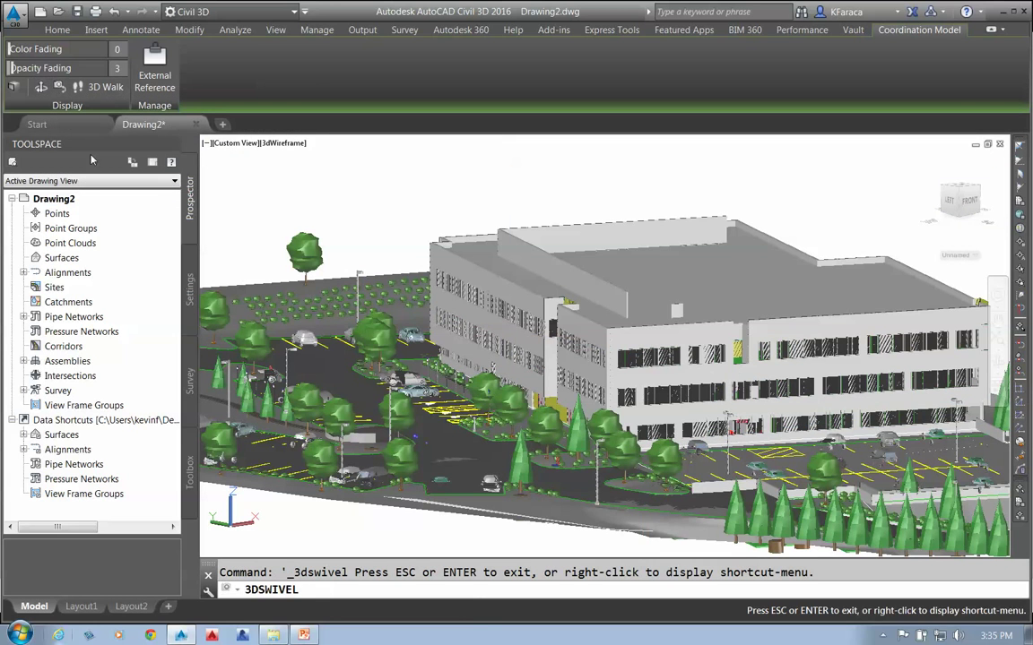
{"action": "middle_click_drag", "start_coordinate": [579, 333], "coordinate": [665, 376], "text": "shift"}
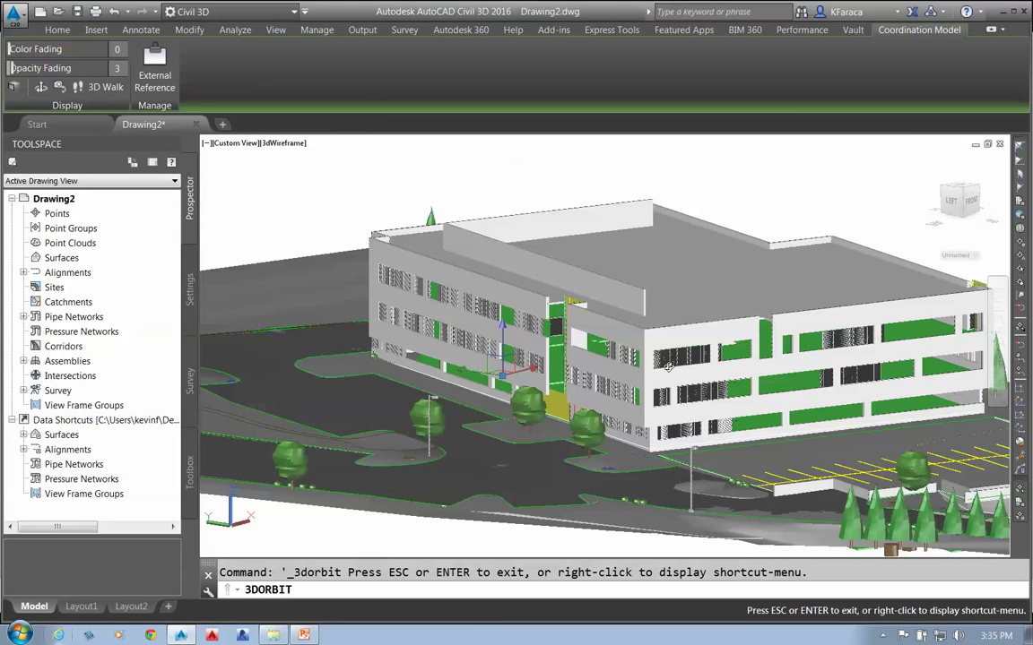
{"action": "scroll", "coordinate": [668, 366], "scroll_direction": "up", "scroll_amount": 8}
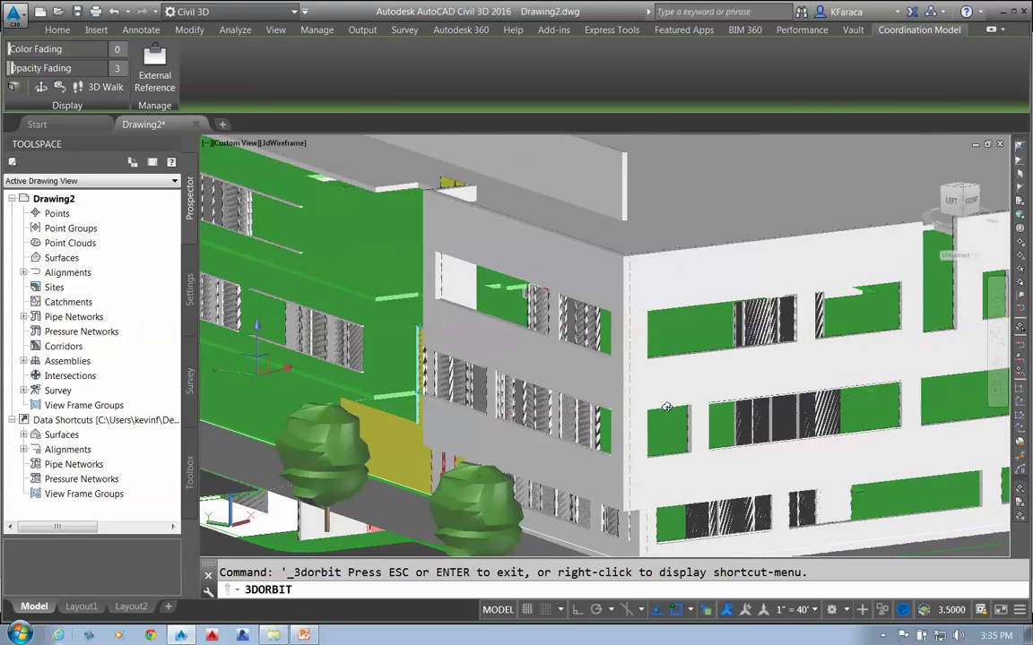
{"action": "scroll", "coordinate": [666, 408], "scroll_direction": "up", "scroll_amount": 6}
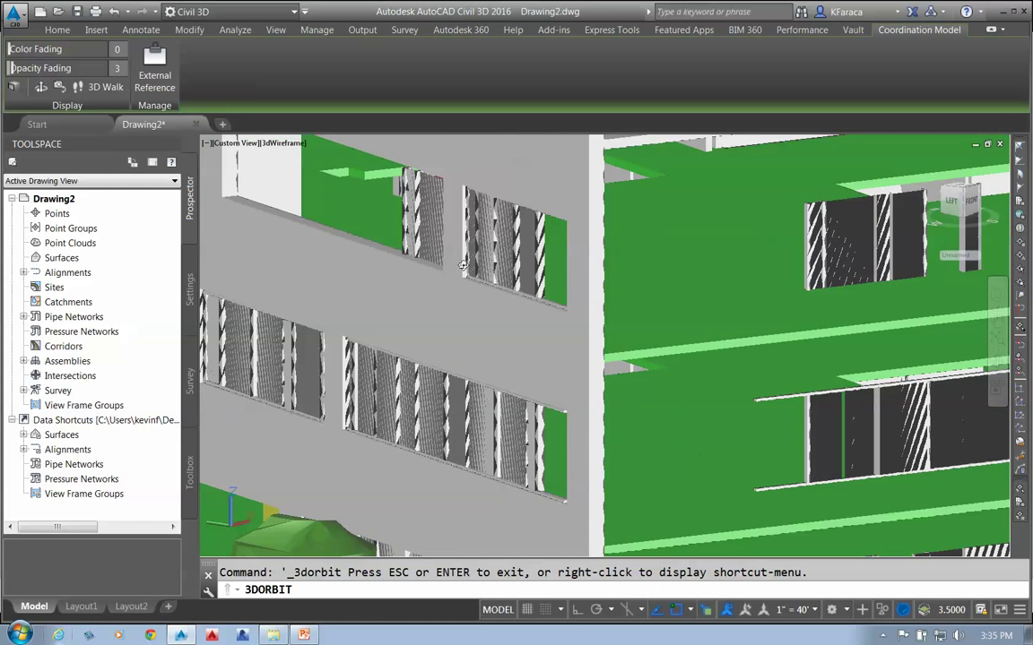
Start 3D Walk, accept the change to a perspective view, and walk through the building's interior while looking around
{"action": "left_click", "coordinate": [105, 87]}
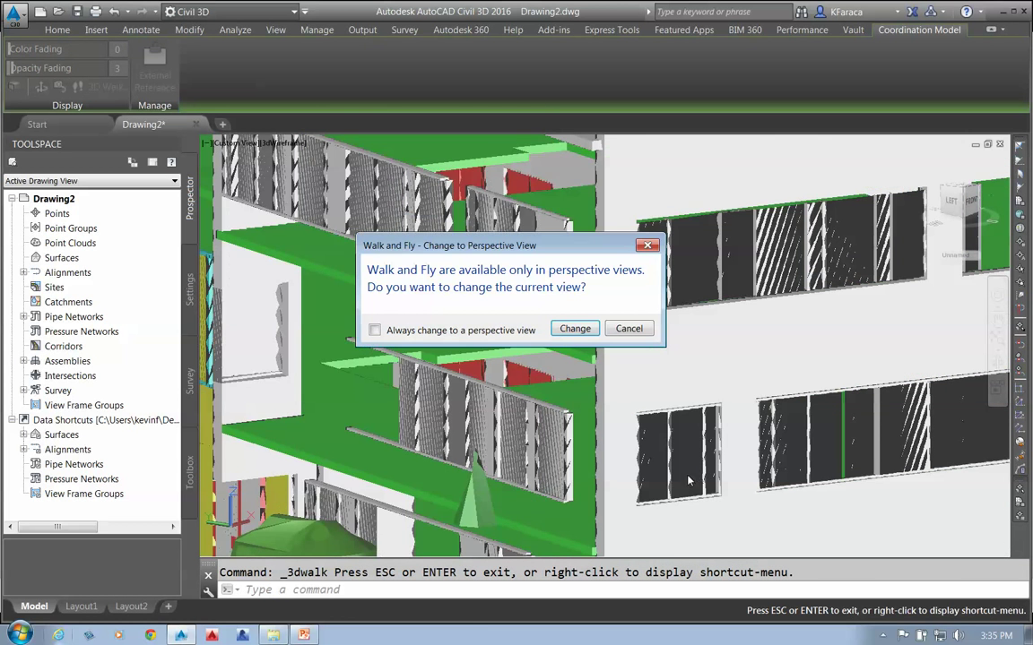
{"action": "left_click", "coordinate": [575, 329]}
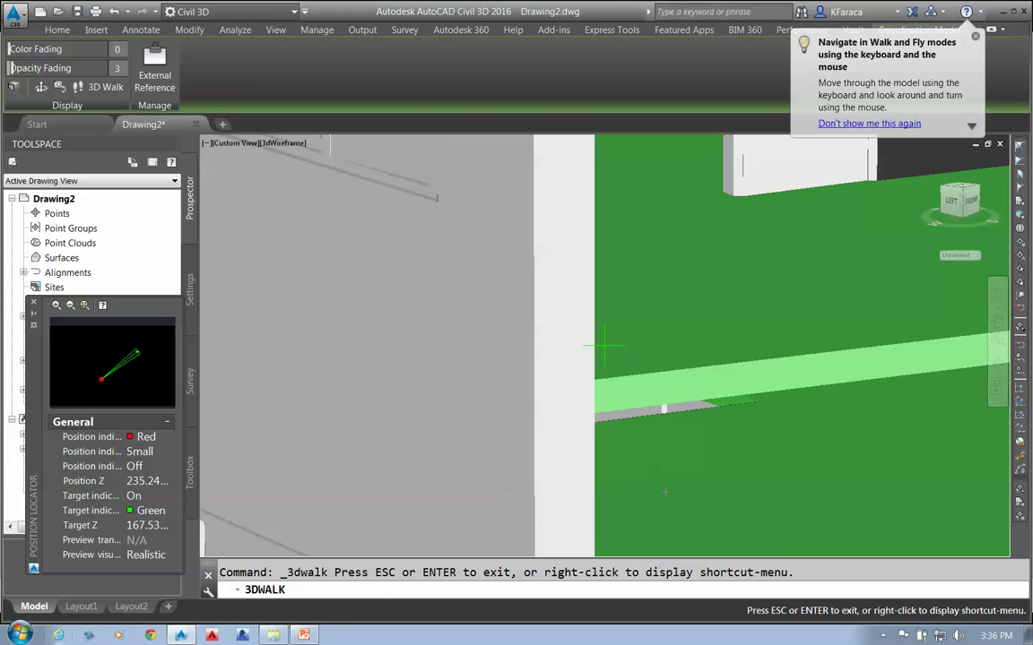
{"action": "key", "text": "Up"}
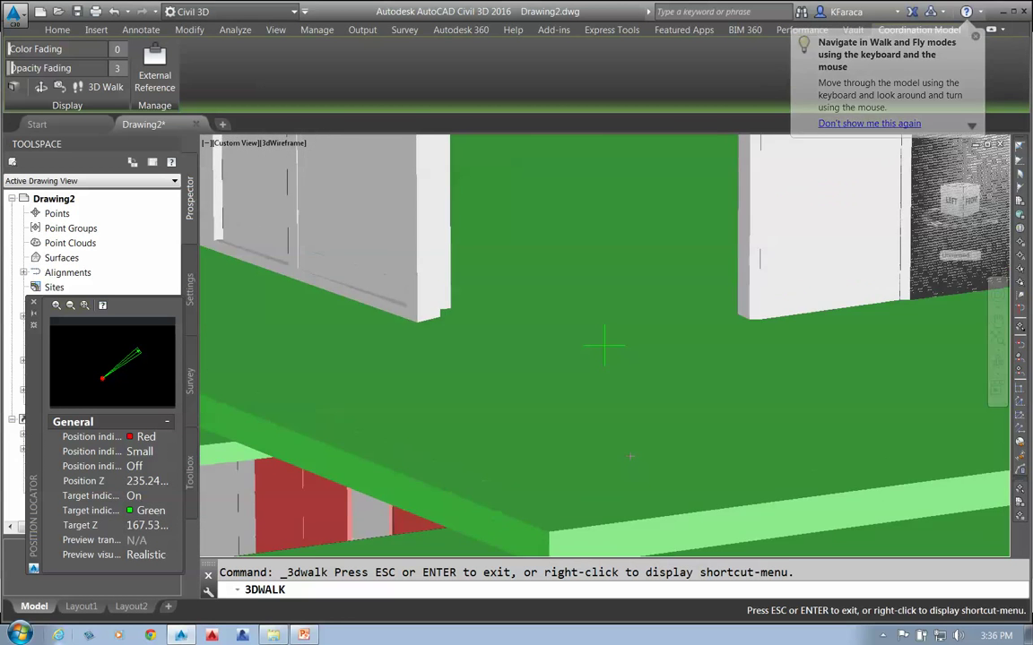
{"action": "key", "text": "Up"}
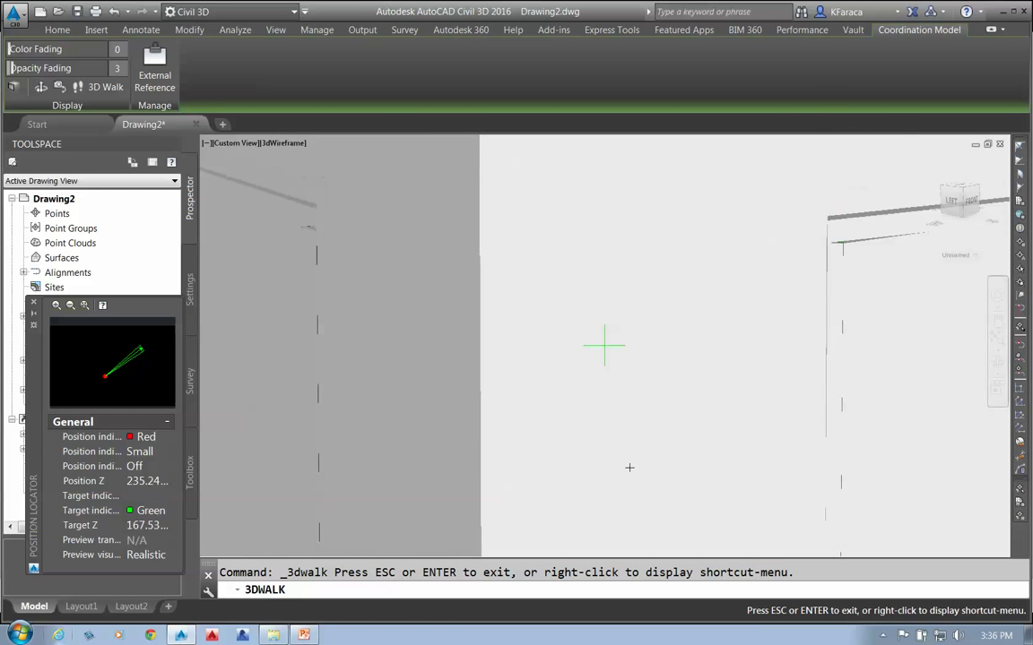
{"action": "key", "text": "Up"}
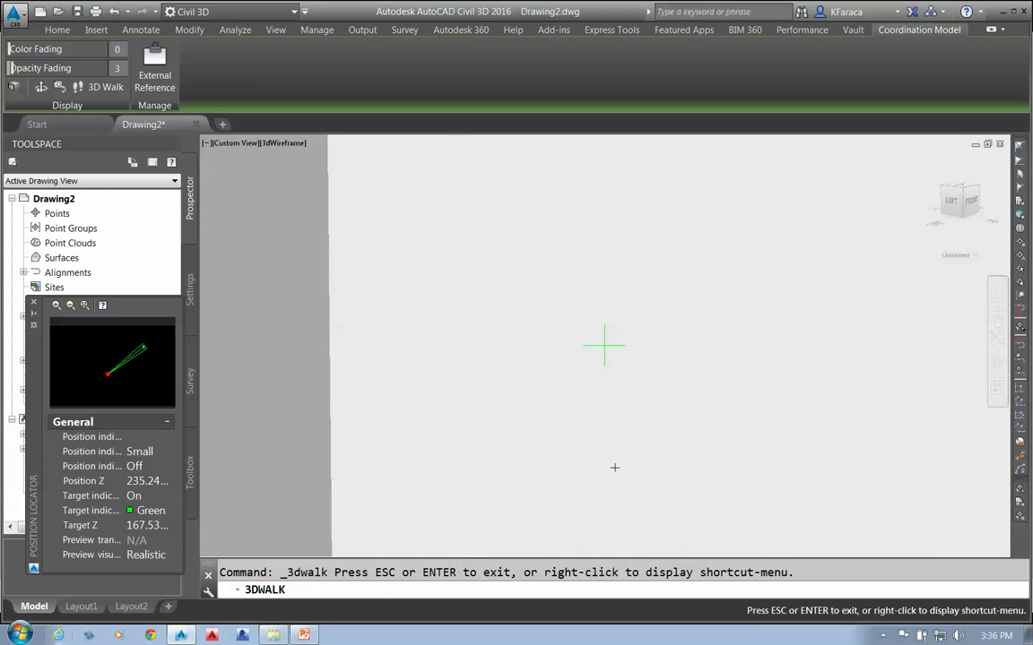
{"action": "key", "text": "Up"}
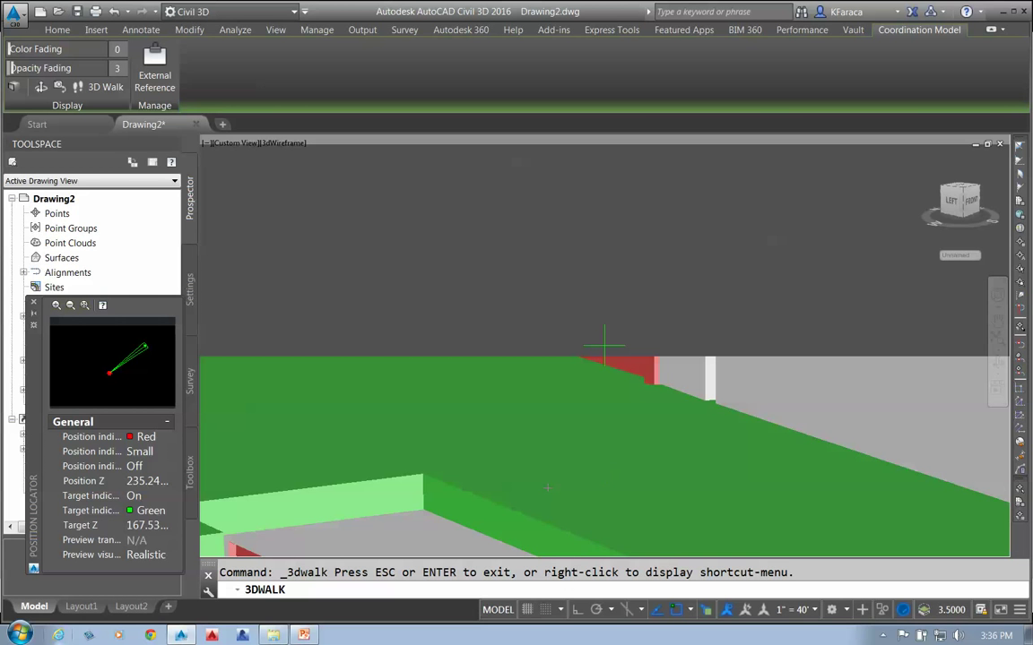
{"action": "left_click_drag", "start_coordinate": [547, 488], "coordinate": [555, 453]}
{"action": "left_click_drag", "start_coordinate": [583, 376], "coordinate": [596, 316]}
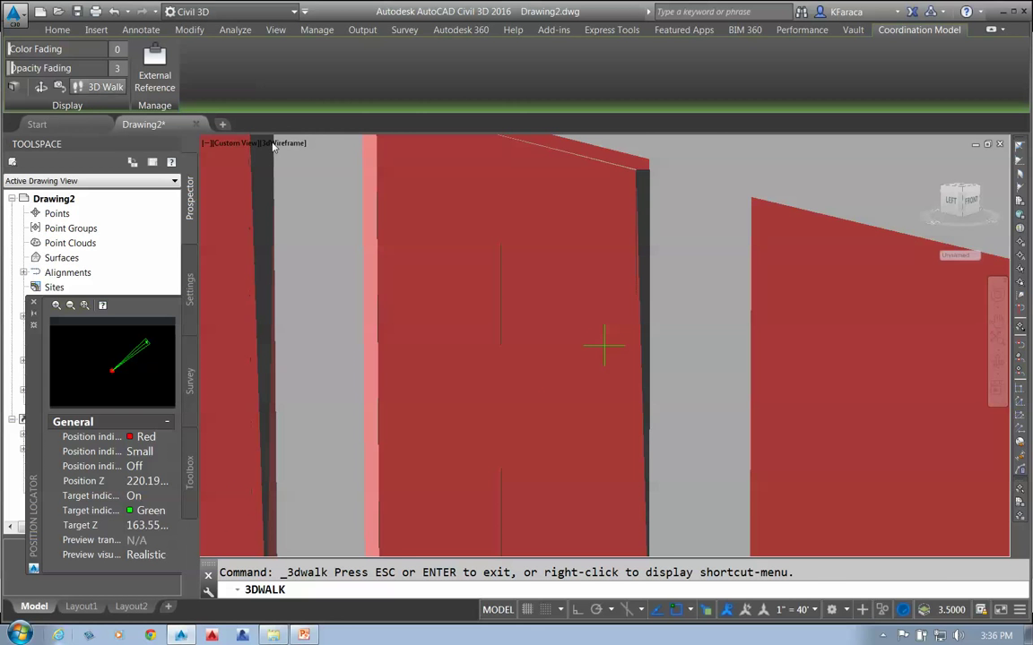
{"action": "left_click_drag", "start_coordinate": [529, 305], "coordinate": [499, 377]}
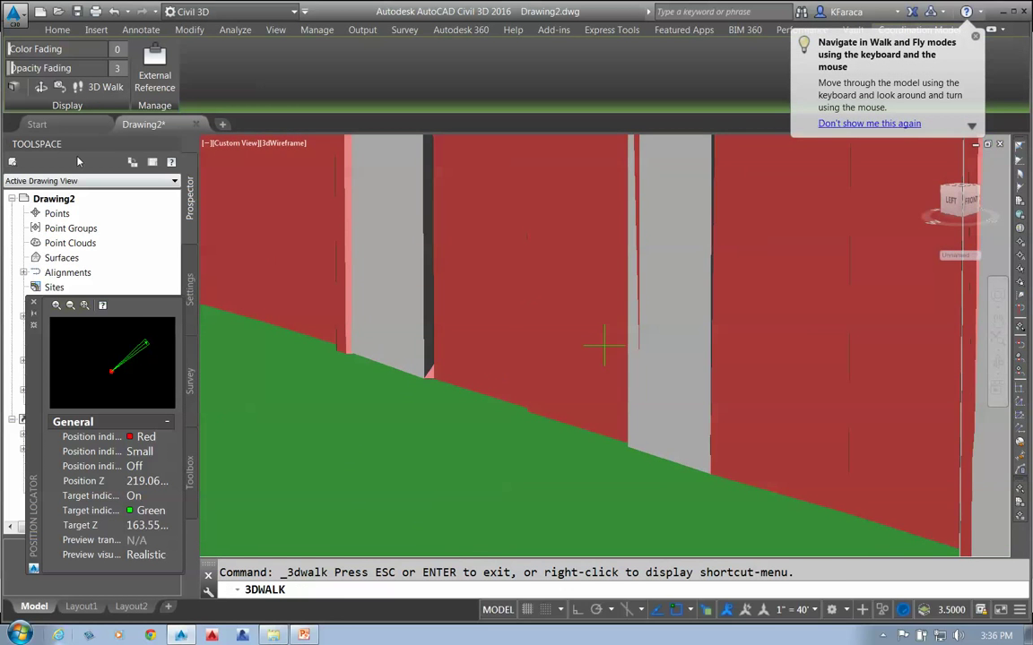
Look around the building model with the 3D Swivel camera
{"action": "left_click", "coordinate": [59, 86]}
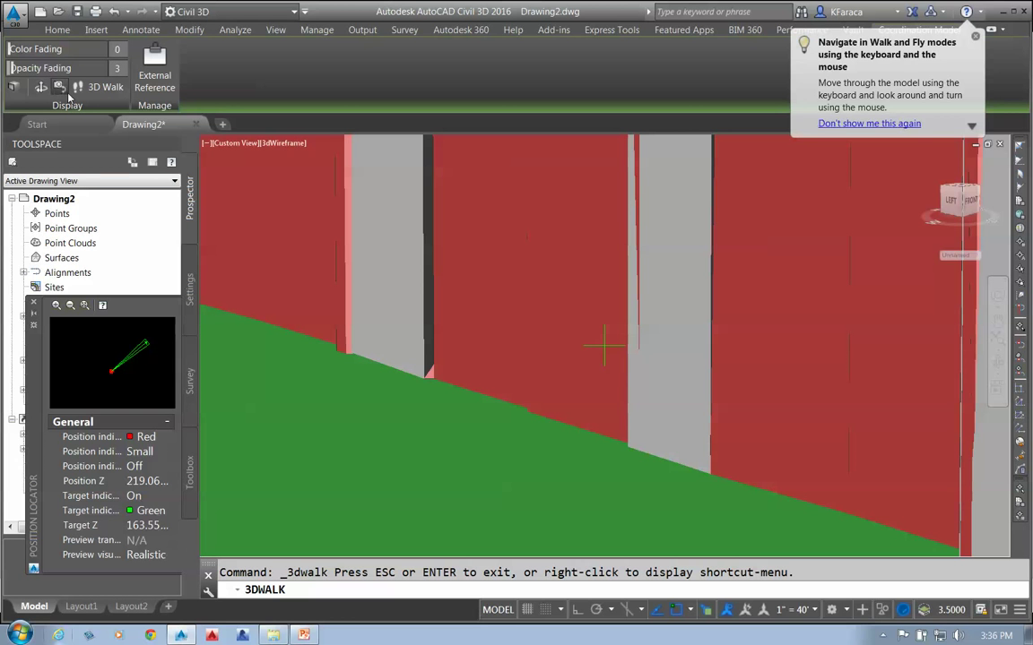
{"action": "left_click_drag", "start_coordinate": [391, 281], "coordinate": [995, 298]}
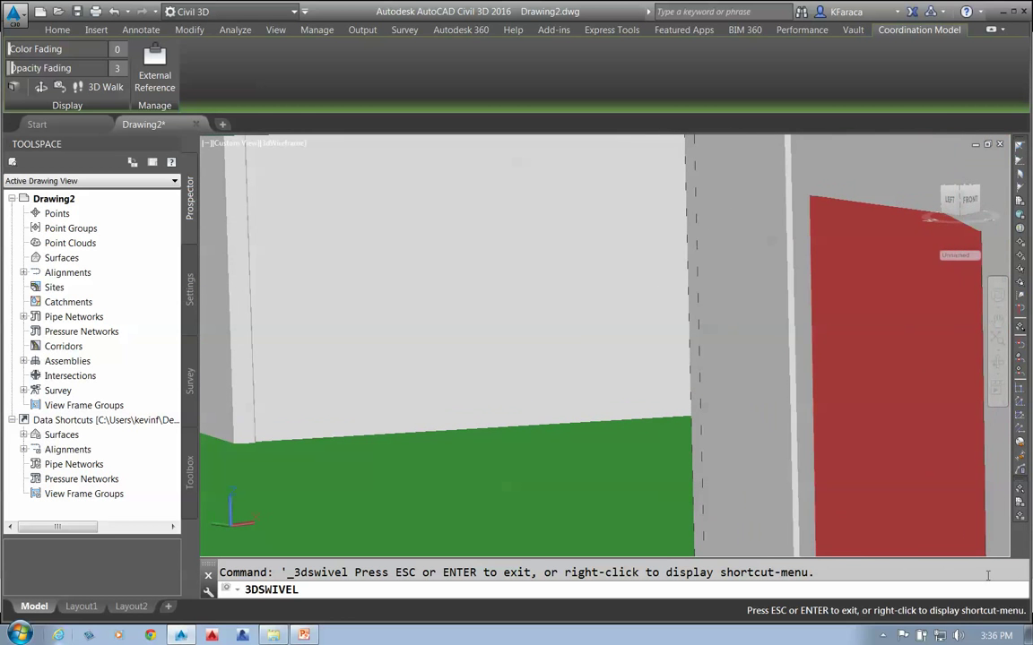
{"action": "left_click_drag", "start_coordinate": [591, 299], "coordinate": [420, 322]}
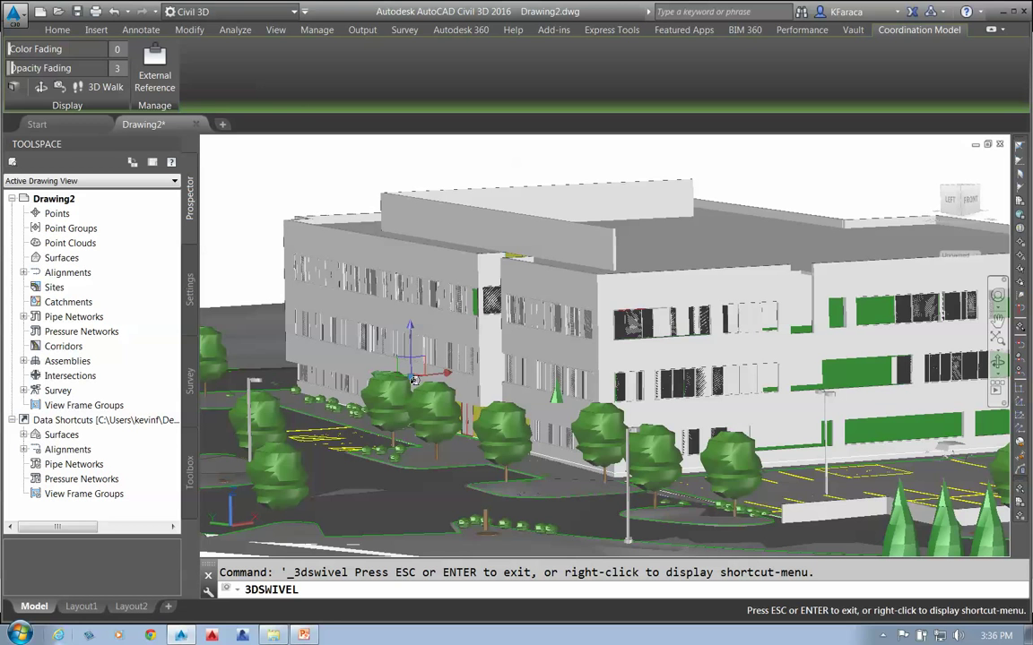
Close Drawing2.dwg without saving its changes
{"action": "left_click", "coordinate": [196, 126]}
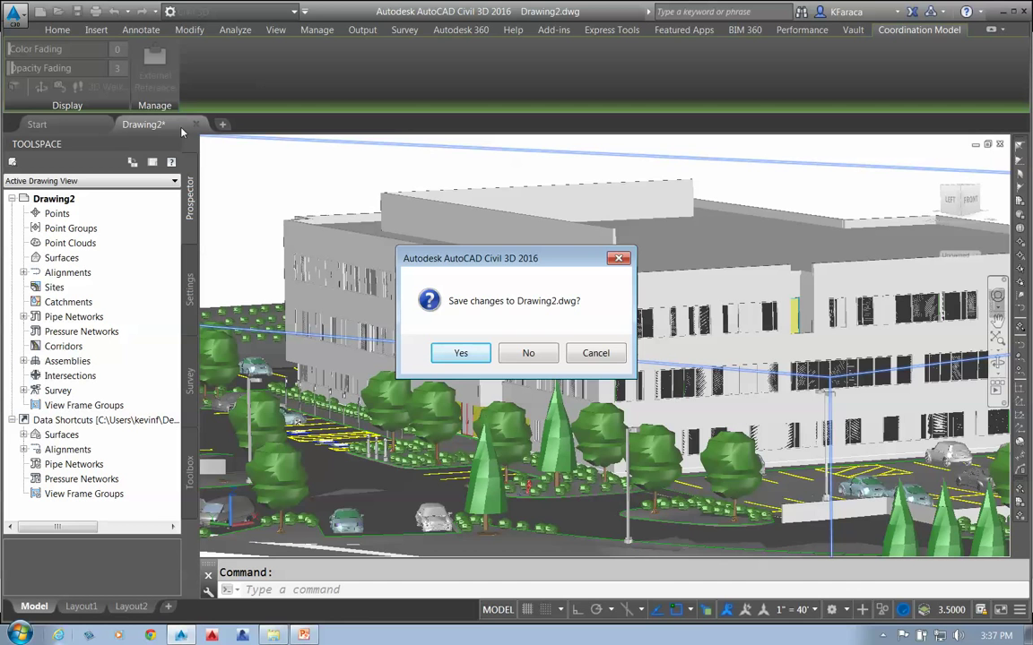
{"action": "left_click", "coordinate": [529, 354]}
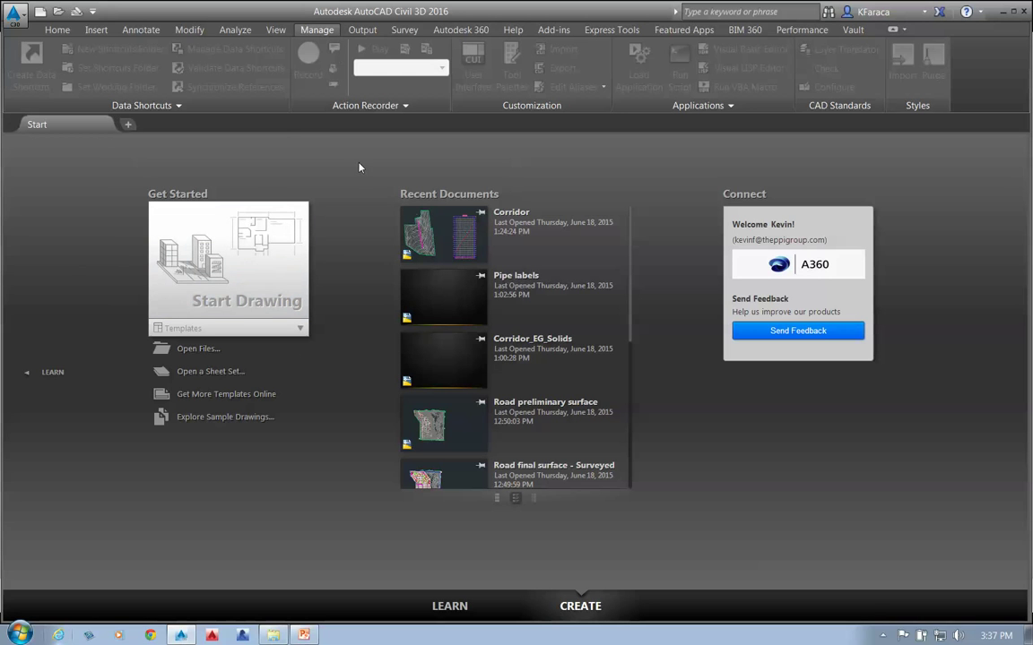
Open ref road with P&P.dwg, Road final surface - Surveyed.dwg and Road preliminary surface.dwg together from the DemoData folder
{"action": "left_click", "coordinate": [14, 15]}
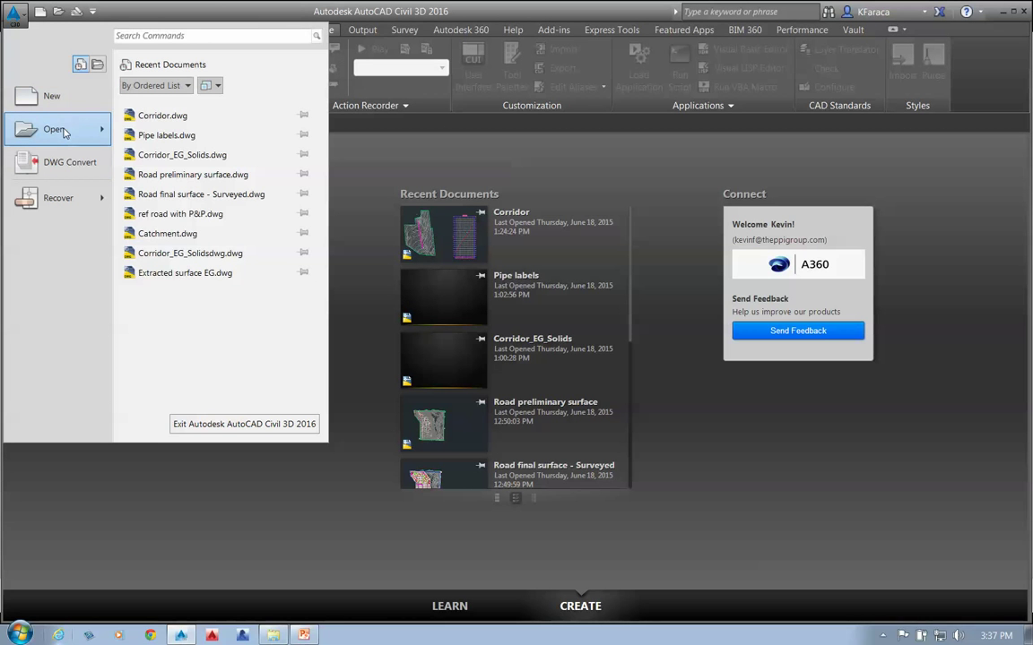
{"action": "mouse_move", "coordinate": [65, 133]}
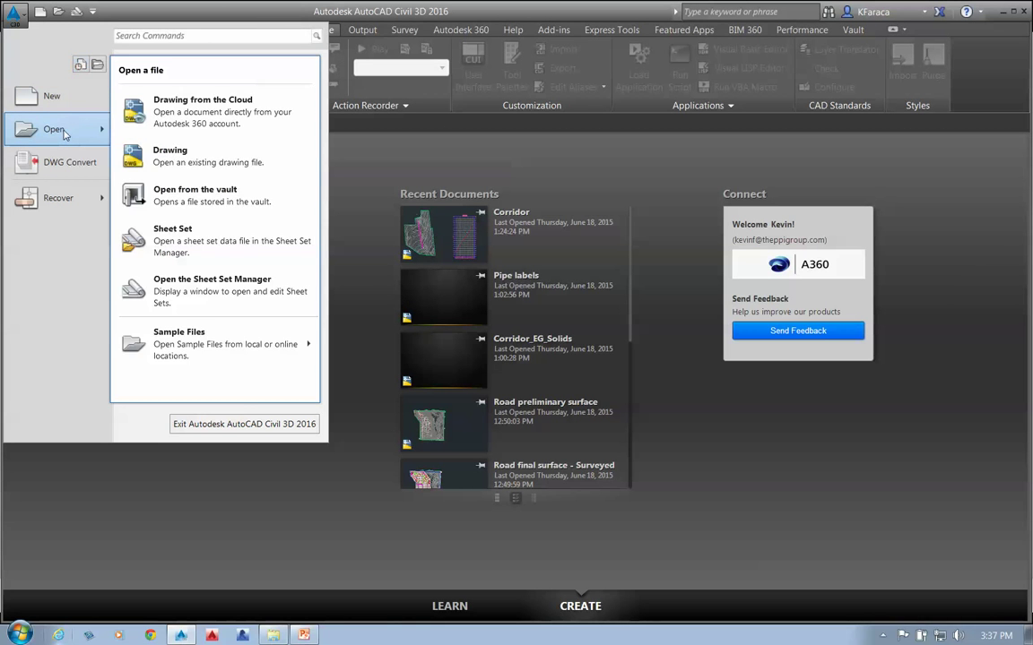
{"action": "left_click", "coordinate": [183, 149]}
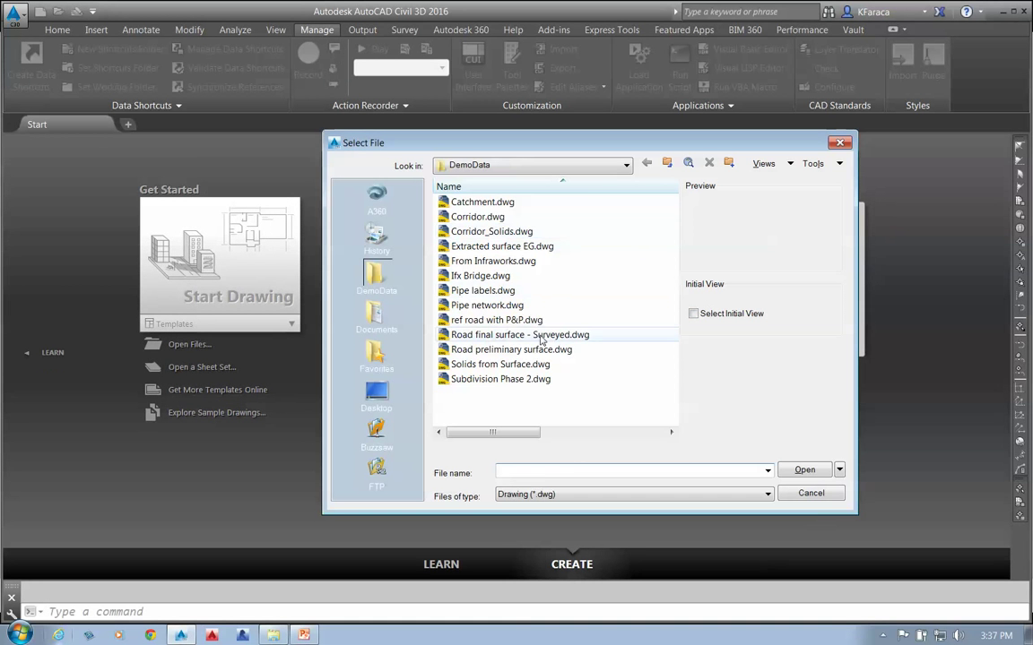
{"action": "left_click", "coordinate": [498, 321]}
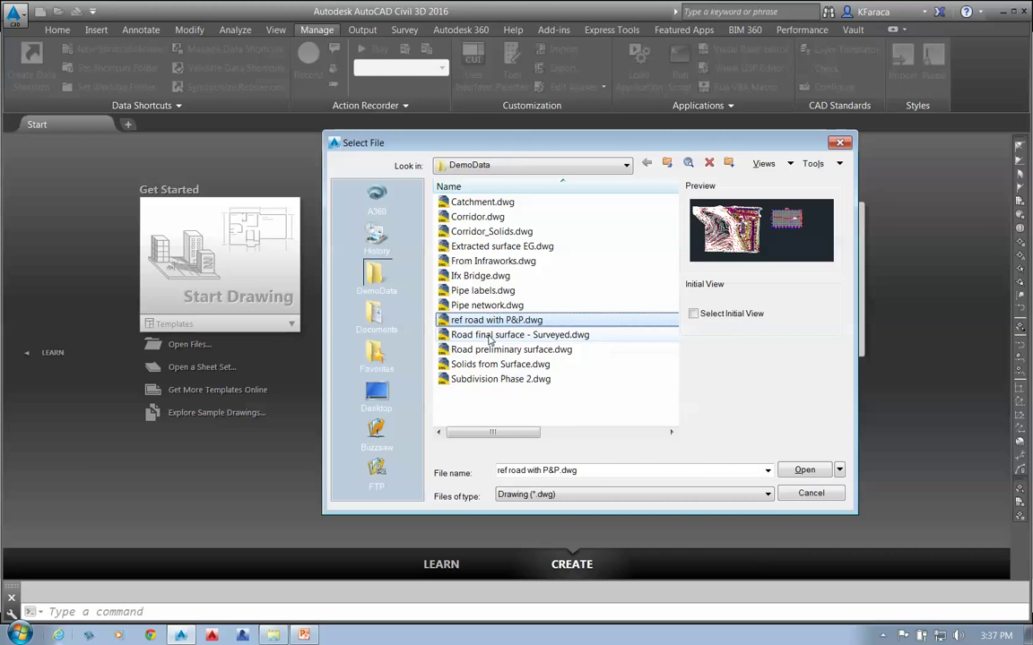
{"action": "left_click", "coordinate": [492, 336], "text": "ctrl"}
{"action": "left_click", "coordinate": [491, 350], "text": "ctrl"}
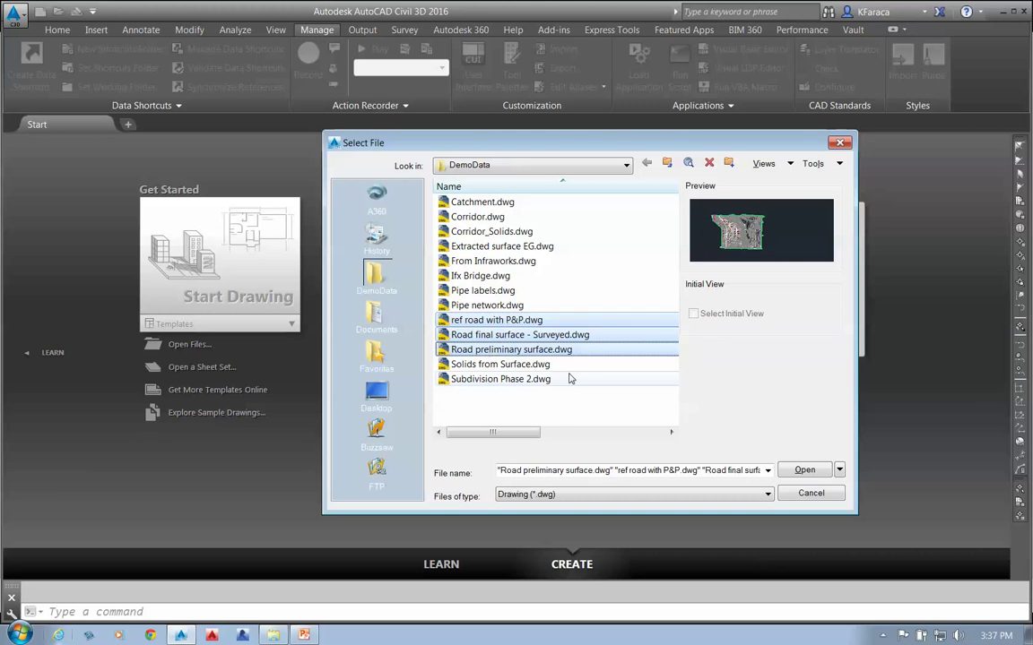
{"action": "left_click", "coordinate": [806, 471]}
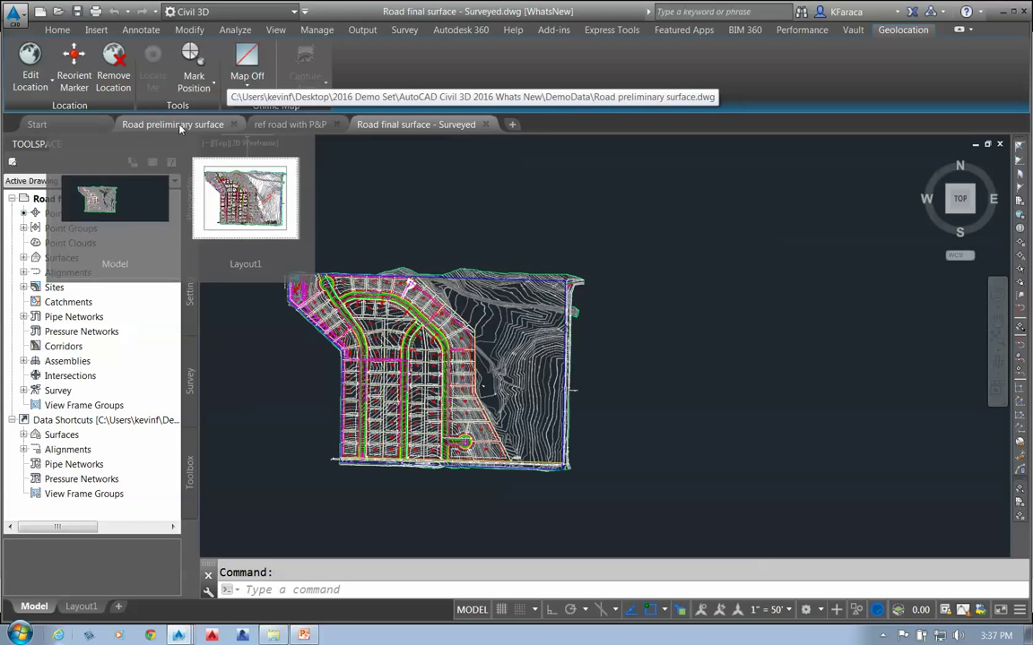
Switch to the Road preliminary surface drawing and select its contour surface
{"action": "left_click", "coordinate": [221, 127]}
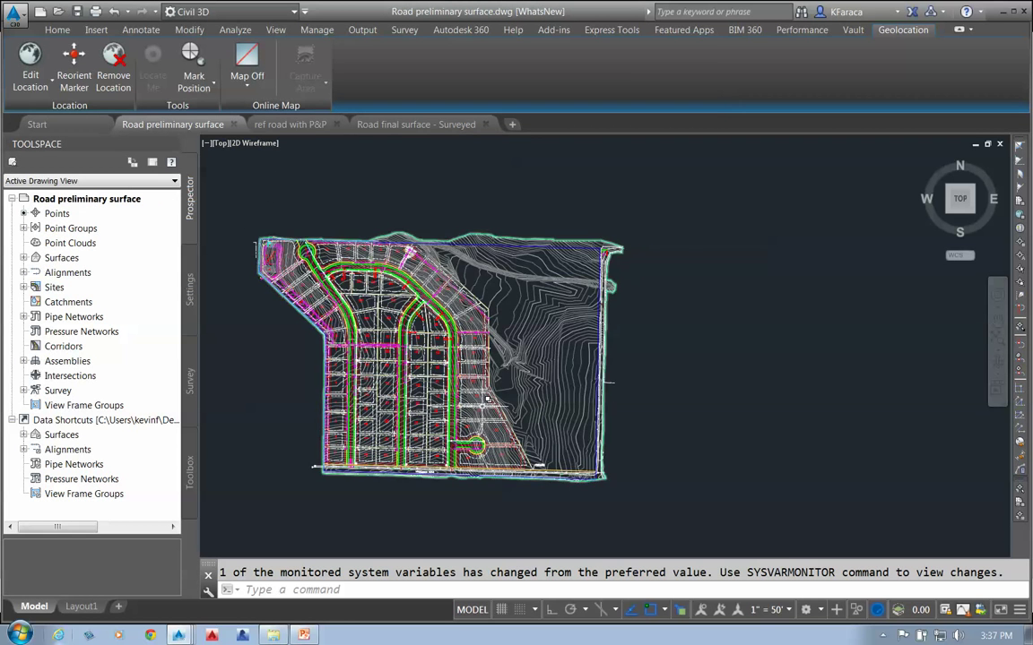
{"action": "middle_click_drag", "start_coordinate": [470, 379], "coordinate": [519, 402]}
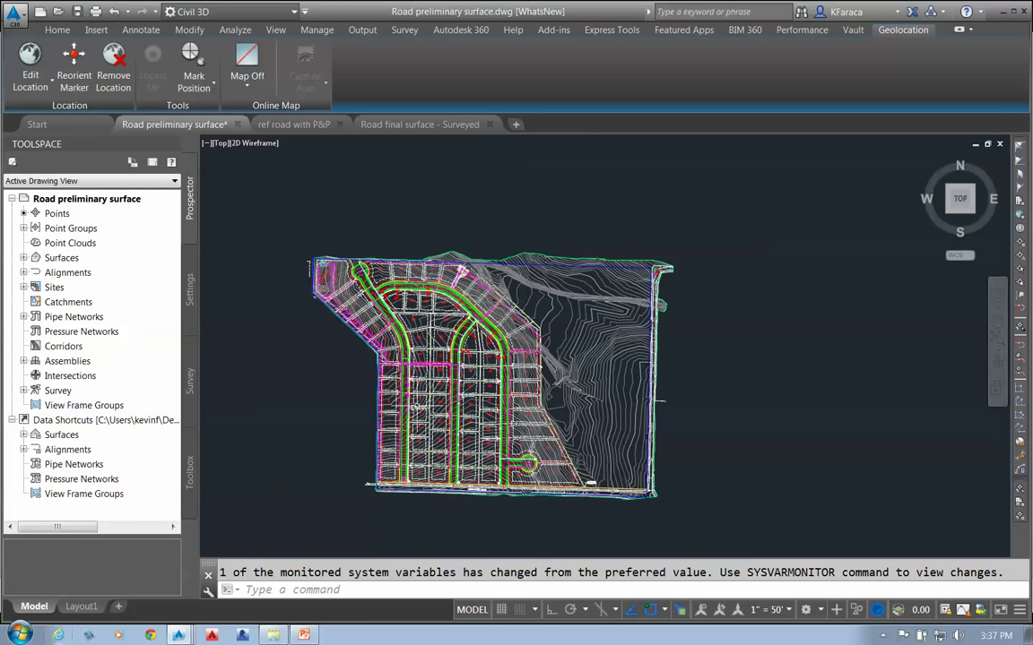
{"action": "scroll", "coordinate": [574, 400], "scroll_direction": "up", "scroll_amount": 2}
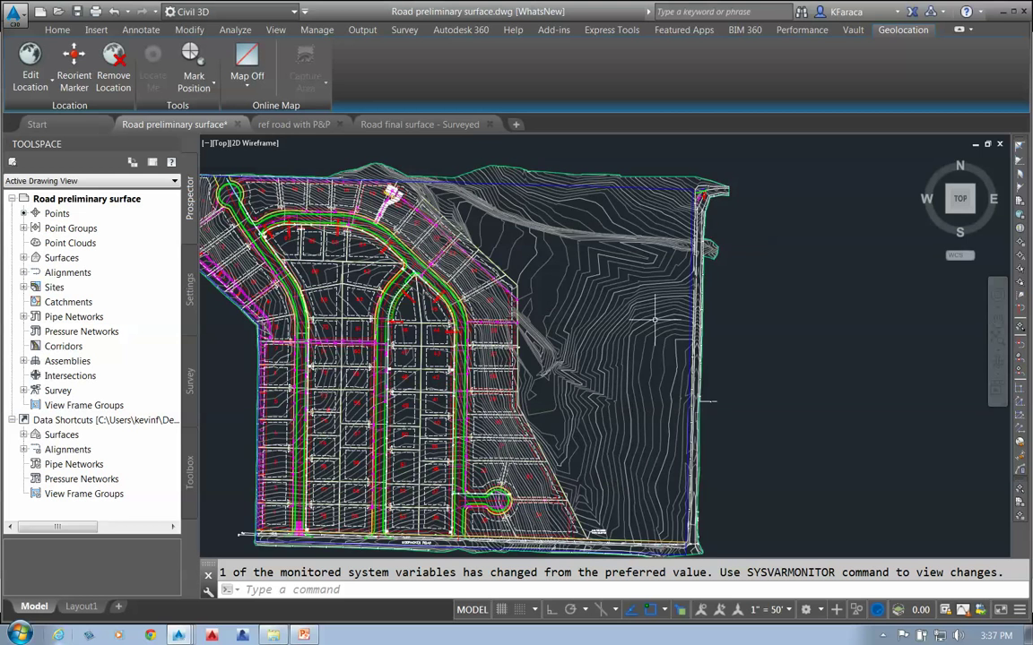
{"action": "middle_click_drag", "start_coordinate": [657, 405], "coordinate": [720, 375]}
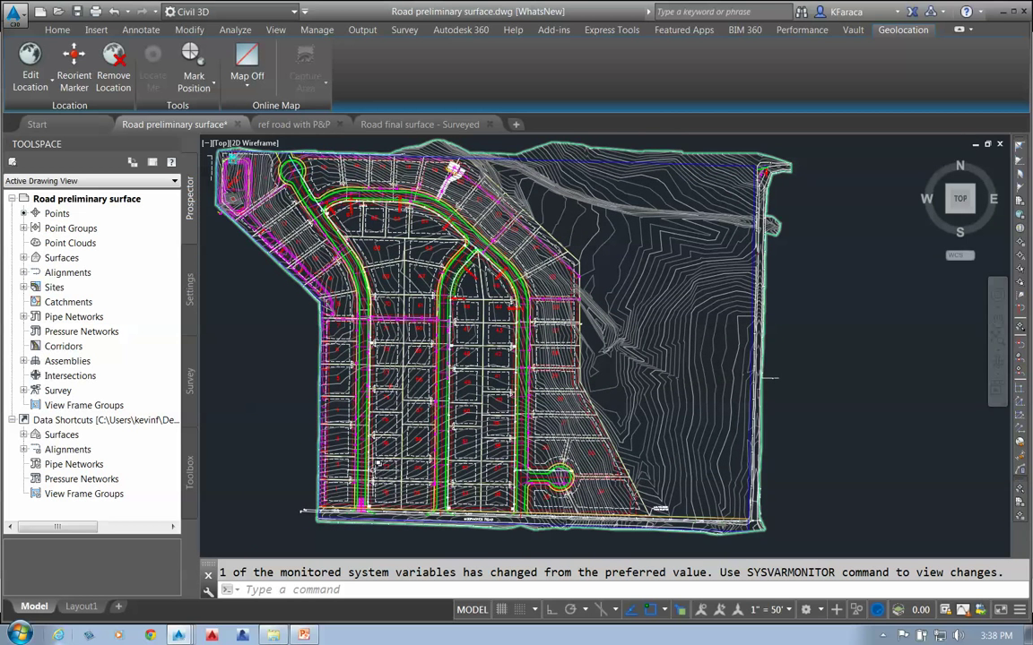
{"action": "middle_click_drag", "start_coordinate": [642, 409], "coordinate": [682, 406]}
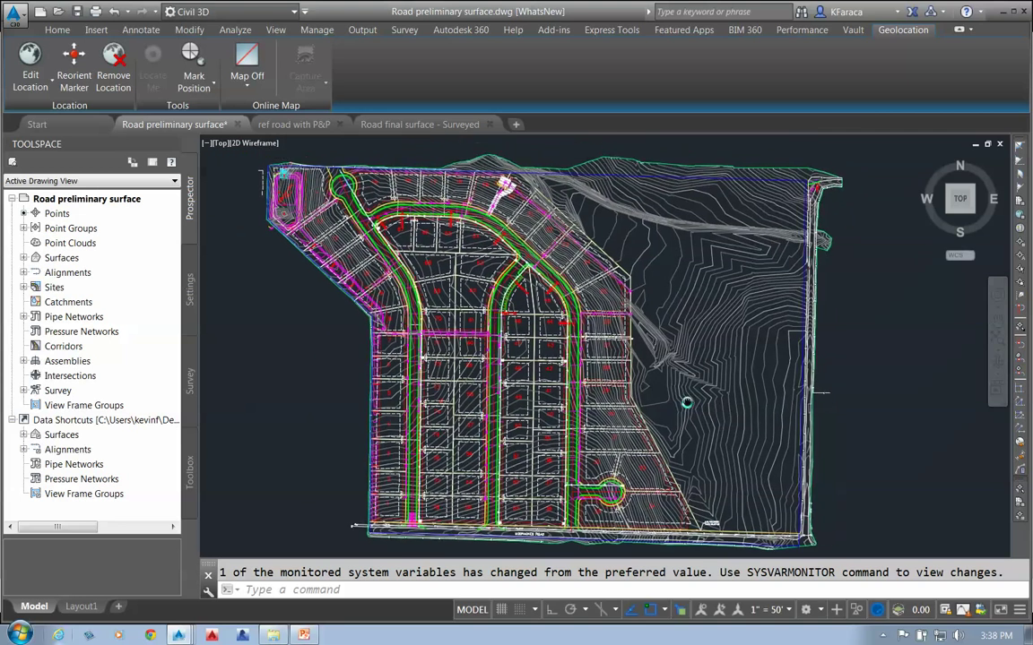
{"action": "left_click", "coordinate": [618, 328]}
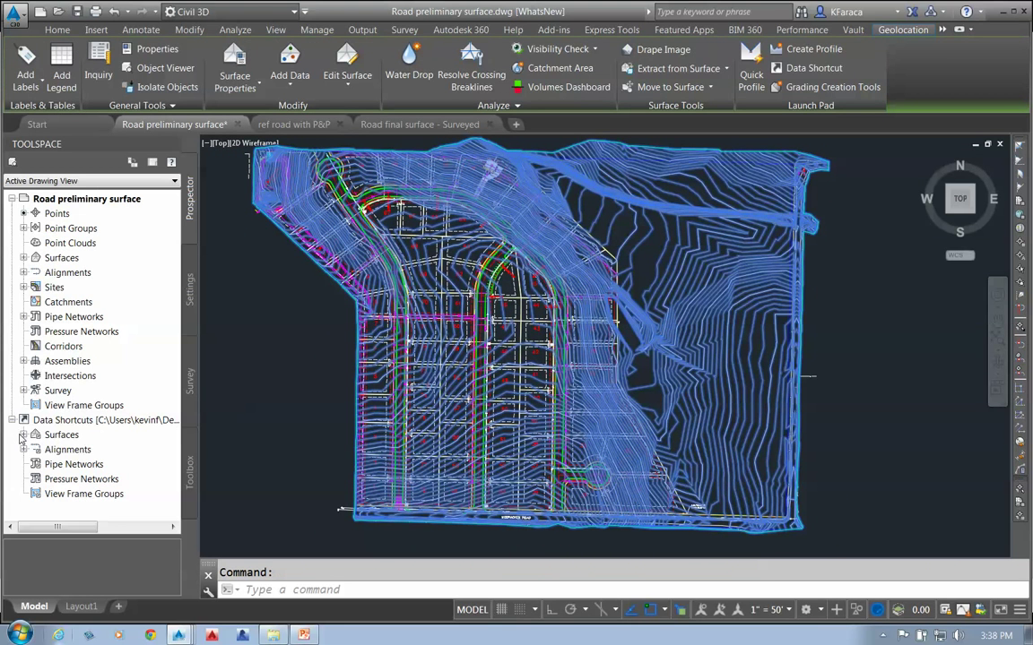
Locate the eg surface among the drawing's surfaces and its data shortcut, and clear the selection in the model
{"action": "left_click", "coordinate": [24, 258]}
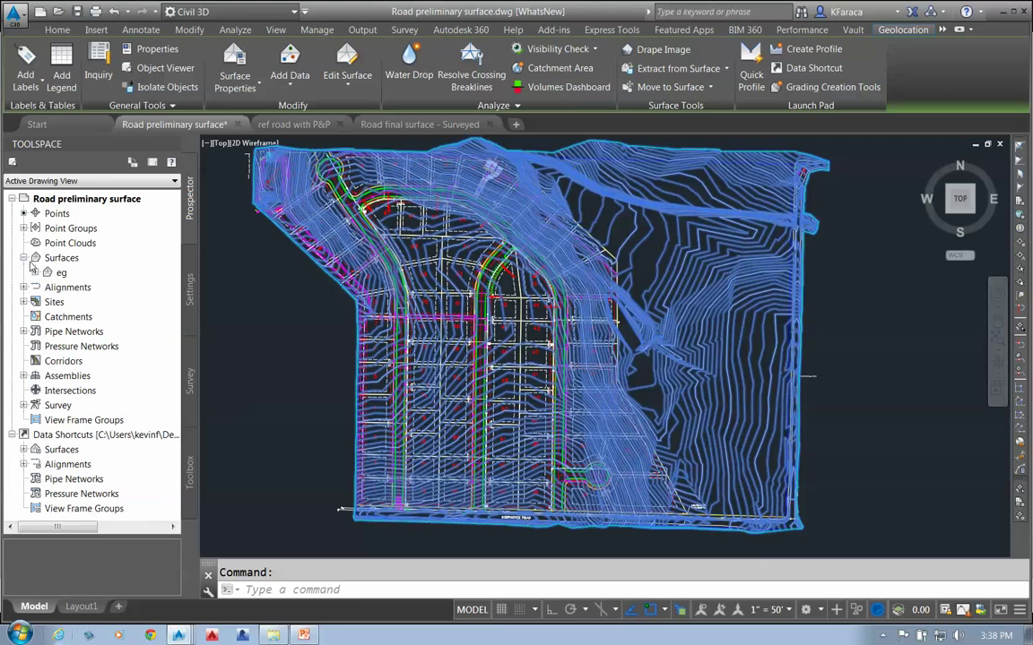
{"action": "left_click", "coordinate": [61, 272]}
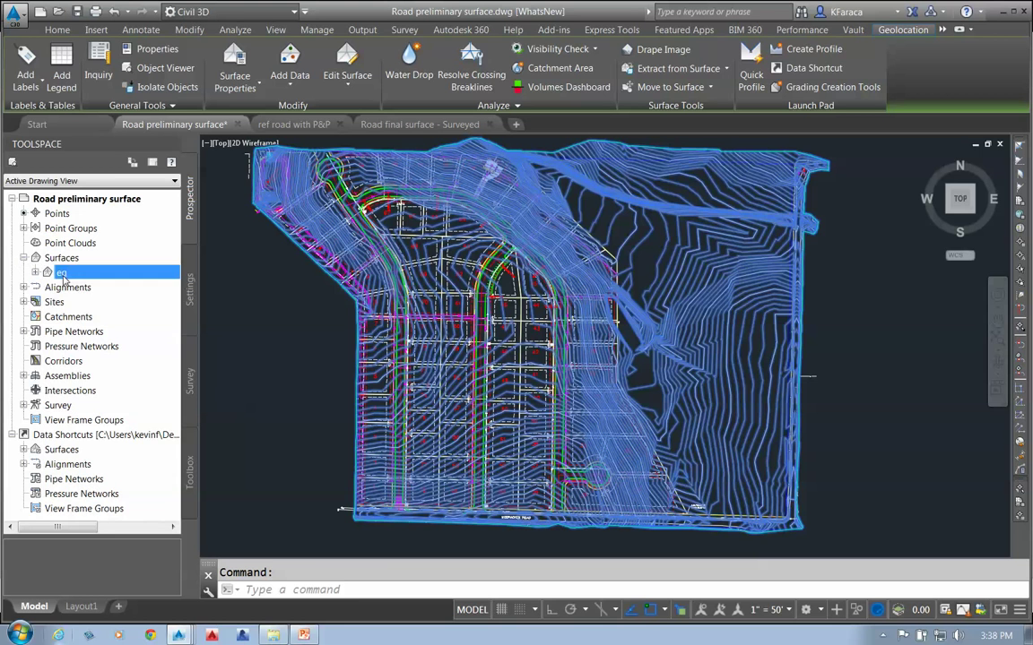
{"action": "left_click", "coordinate": [25, 450]}
{"action": "left_click", "coordinate": [67, 466]}
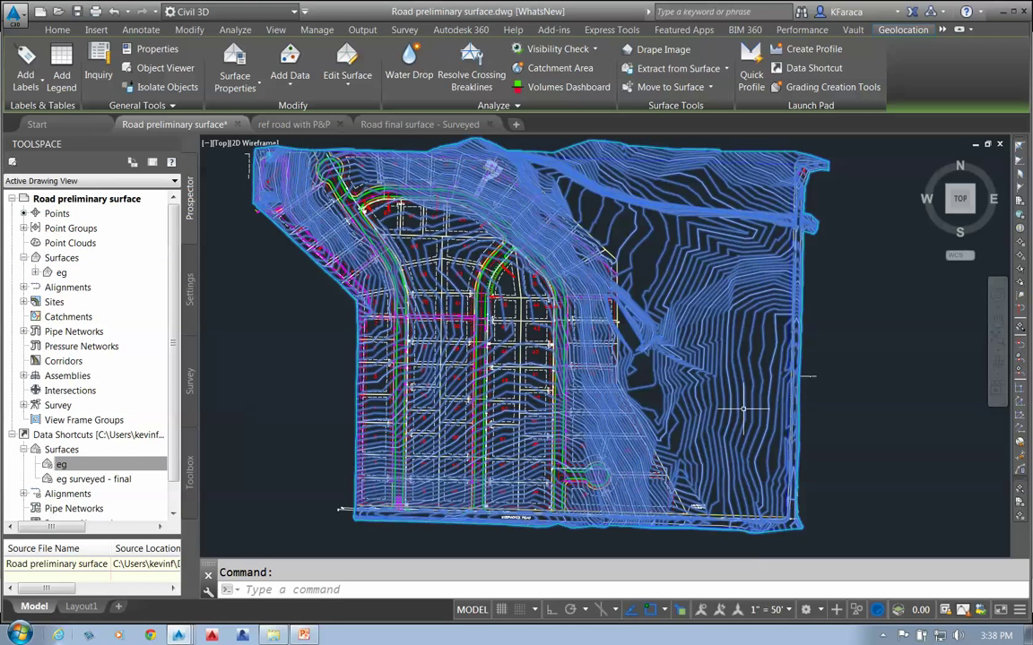
{"action": "key", "text": "Escape"}
{"action": "scroll", "coordinate": [610, 346], "scroll_direction": "down", "scroll_amount": 3}
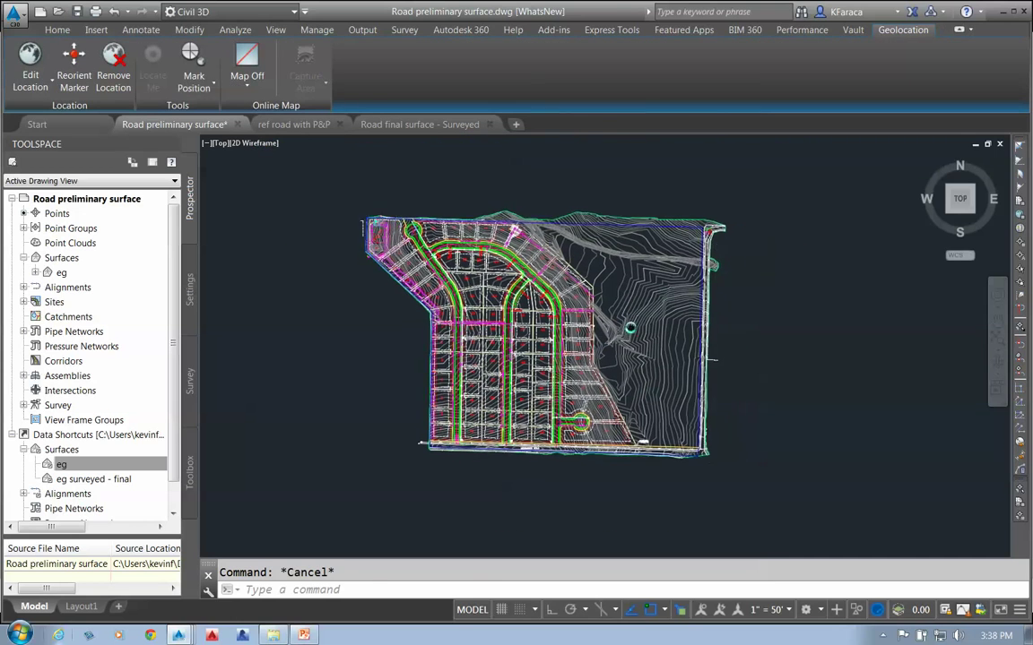
Inspect the referenced surface in the ref road with P&P drawing, listing its surfaces and viewing the plan beside the road profile
{"action": "left_click", "coordinate": [296, 125]}
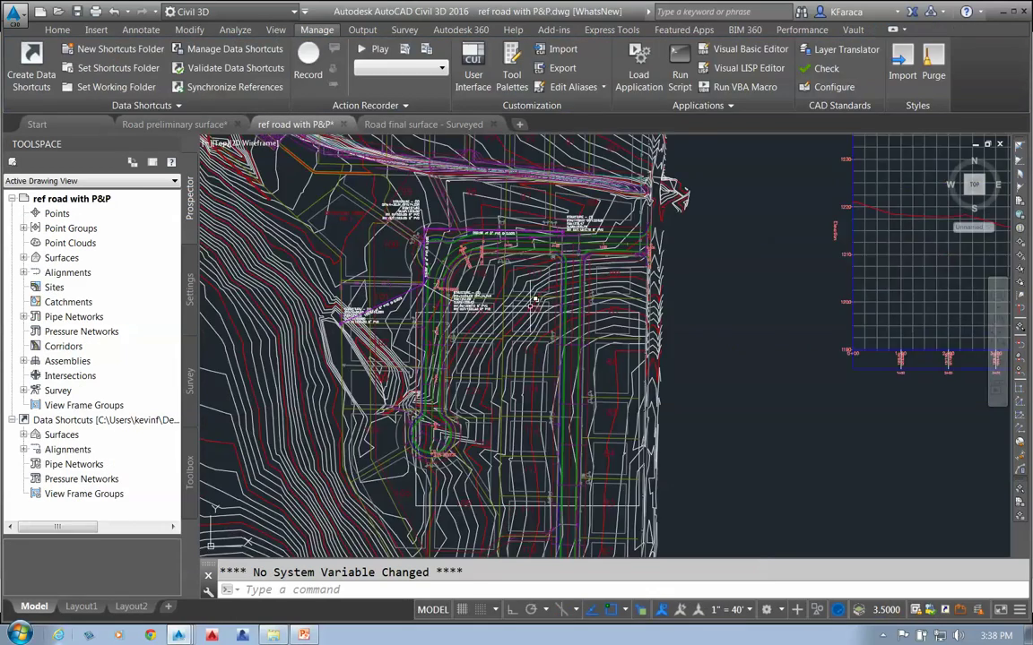
{"action": "scroll", "coordinate": [535, 297], "scroll_direction": "down", "scroll_amount": 5}
{"action": "scroll", "coordinate": [405, 264], "scroll_direction": "up", "scroll_amount": 4}
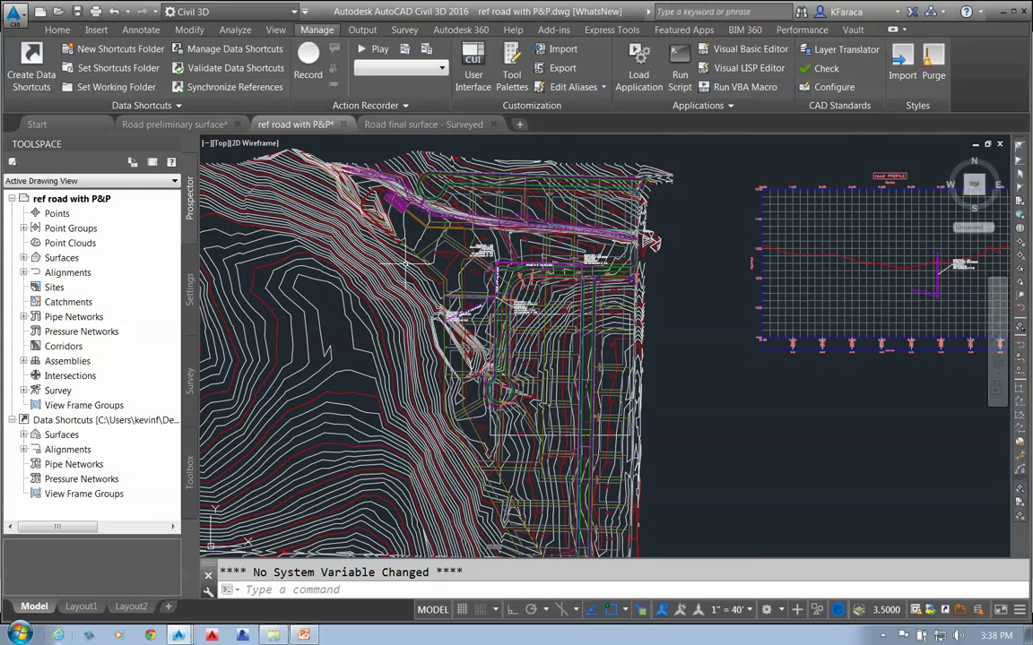
{"action": "middle_click_drag", "start_coordinate": [509, 333], "coordinate": [653, 338]}
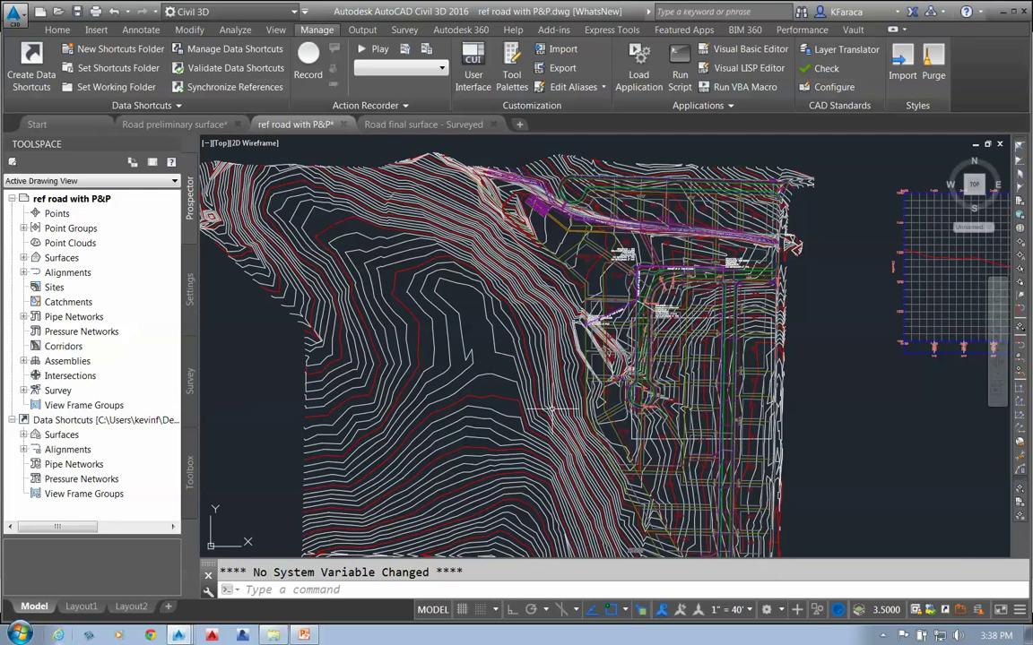
{"action": "left_click", "coordinate": [543, 339]}
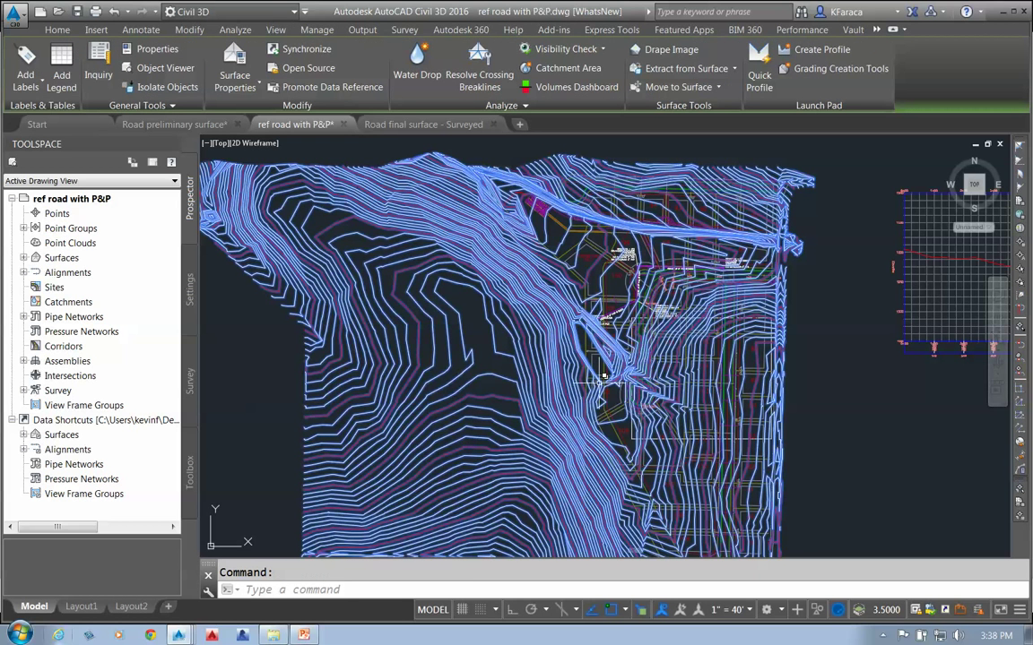
{"action": "left_click", "coordinate": [23, 258]}
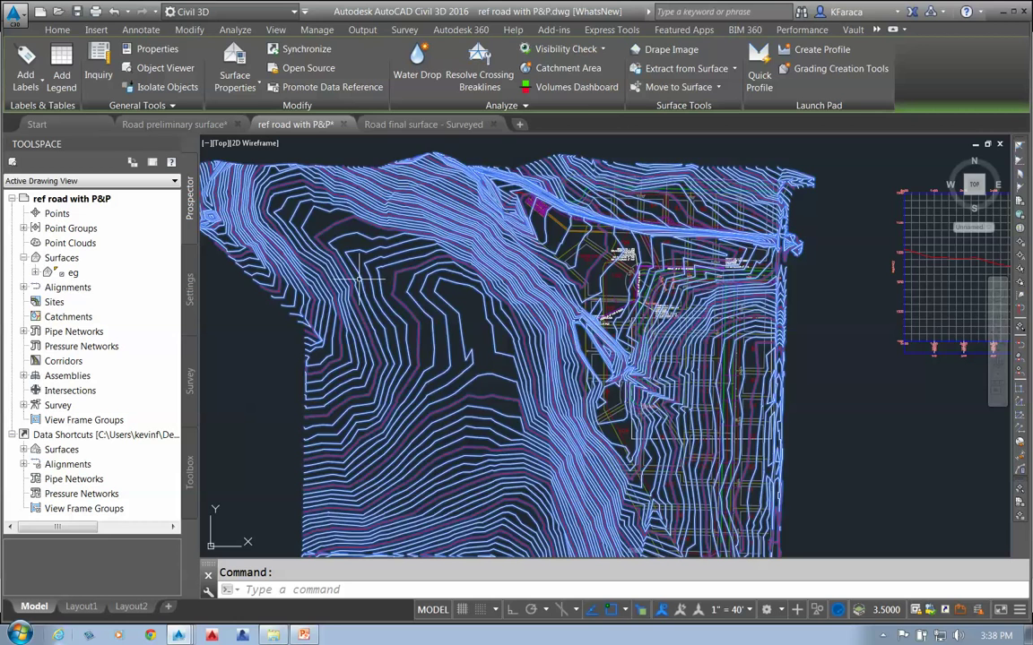
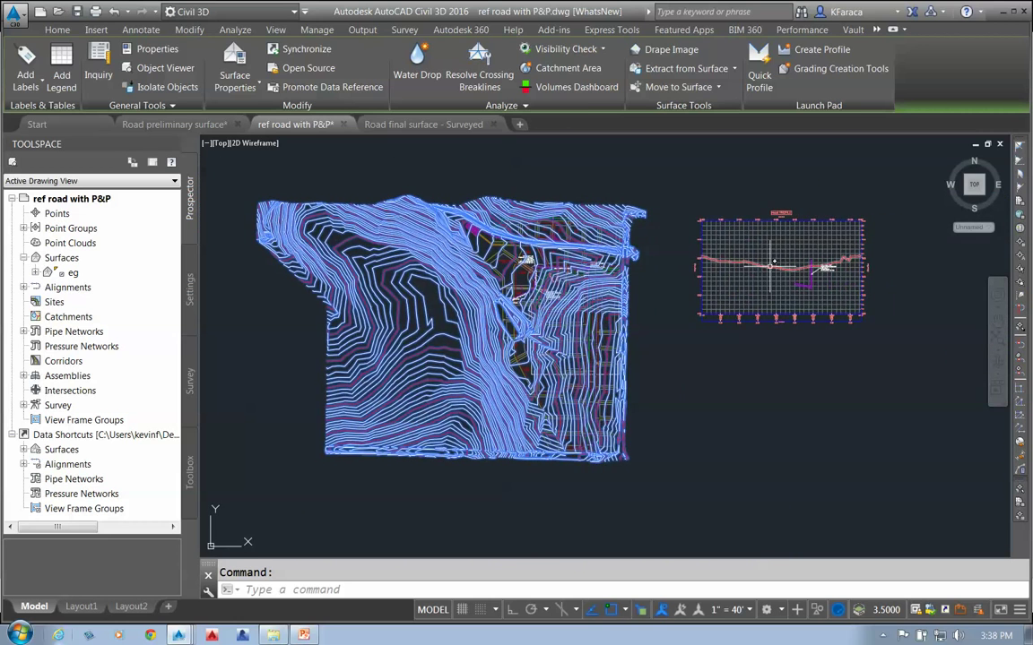
{"action": "scroll", "coordinate": [435, 332], "scroll_direction": "down", "scroll_amount": 3}
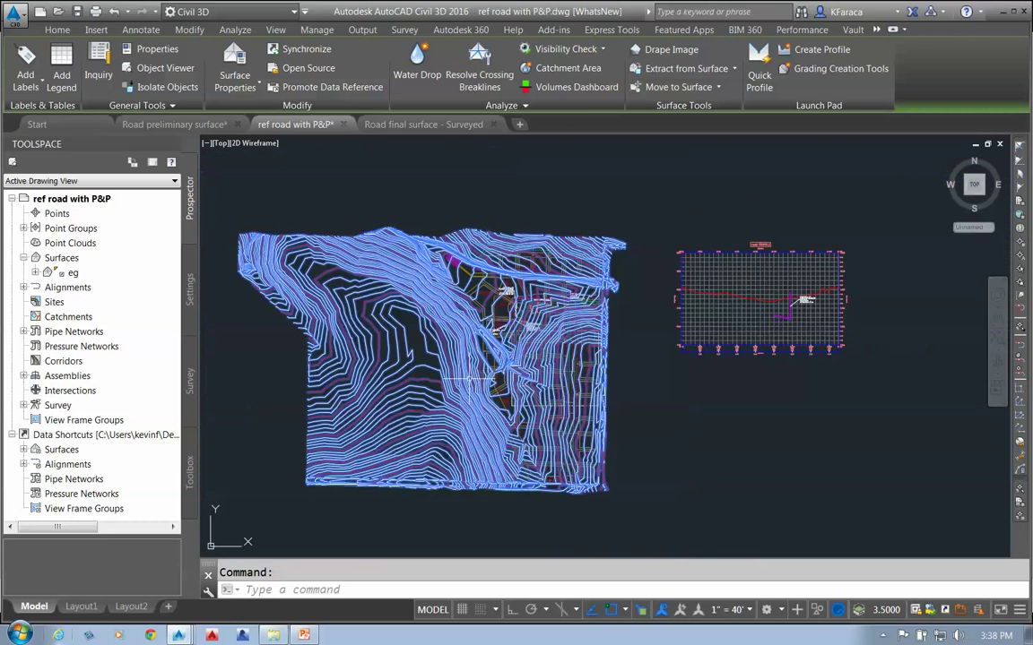
{"action": "scroll", "coordinate": [435, 332], "scroll_direction": "up", "scroll_amount": 1}
Examine the contours in the Road final surface - Surveyed drawing and list its surfaces and the available surface data shortcuts
{"action": "left_click", "coordinate": [404, 124]}
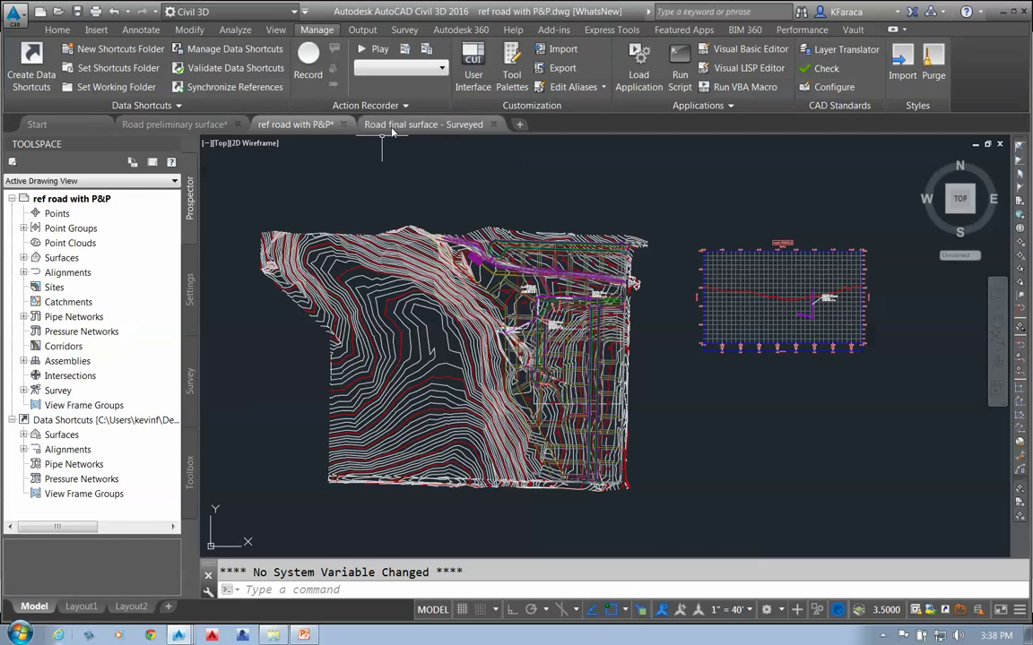
{"action": "left_click", "coordinate": [400, 125]}
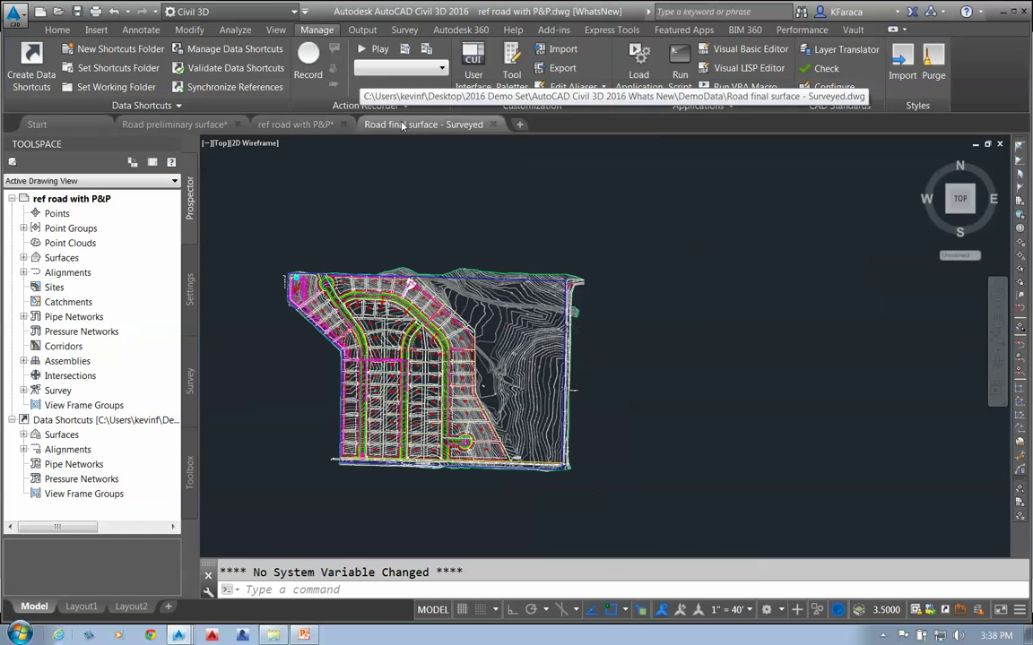
{"action": "scroll", "coordinate": [509, 383], "scroll_direction": "up", "scroll_amount": 6}
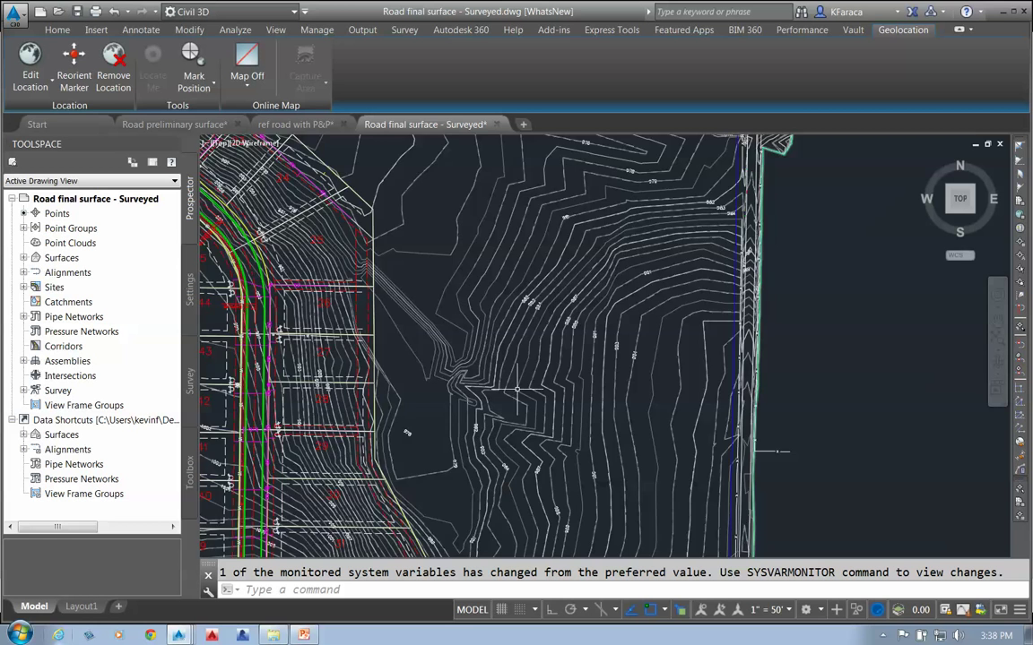
{"action": "scroll", "coordinate": [509, 382], "scroll_direction": "down", "scroll_amount": 2}
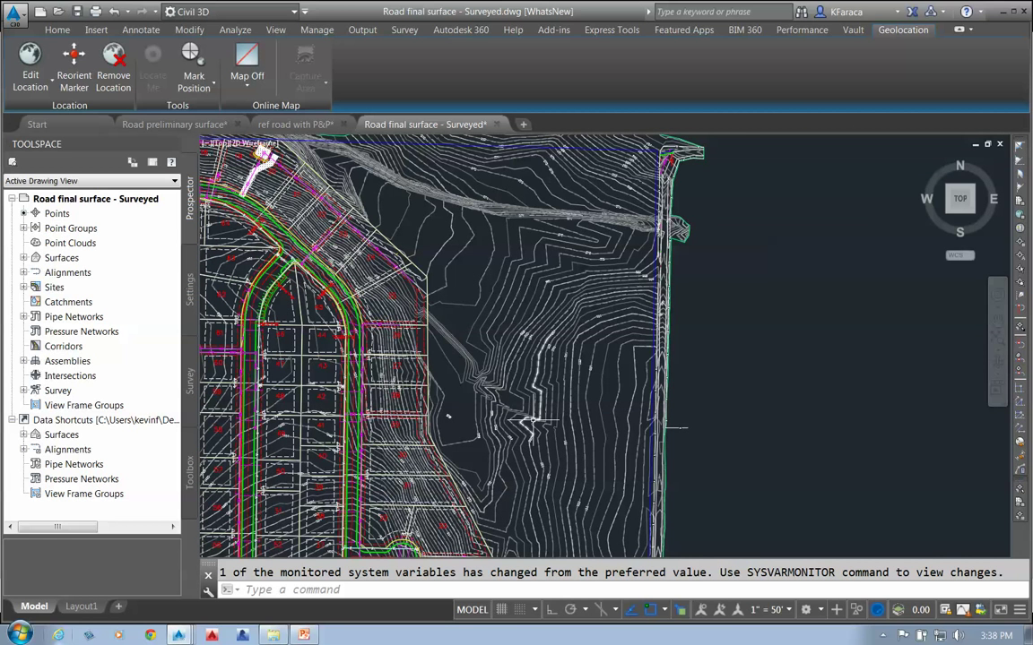
{"action": "scroll", "coordinate": [531, 421], "scroll_direction": "down", "scroll_amount": 3}
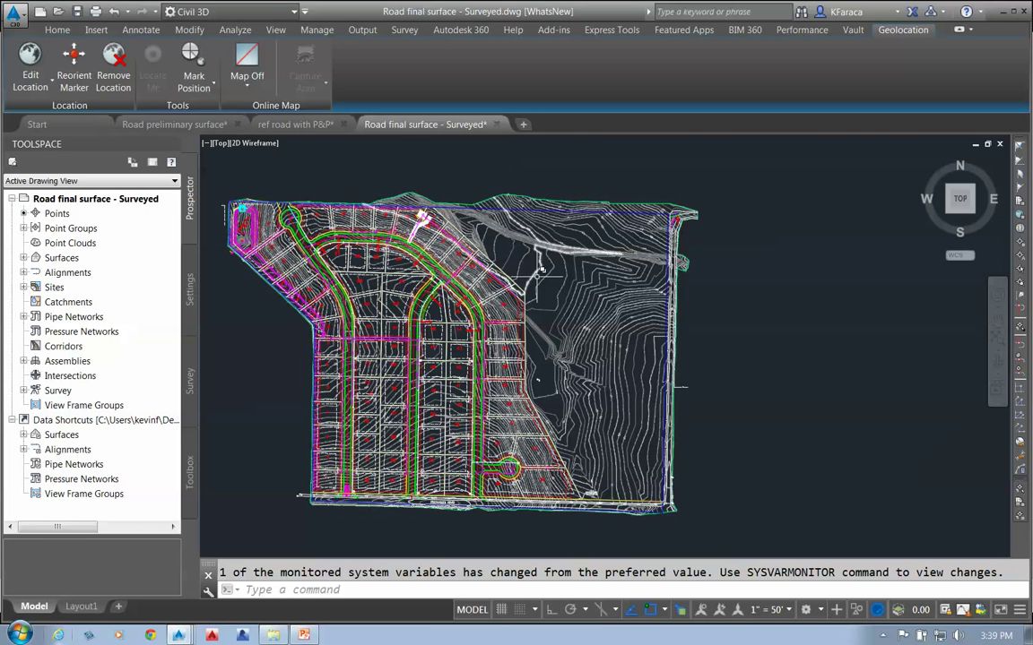
{"action": "left_click", "coordinate": [23, 258]}
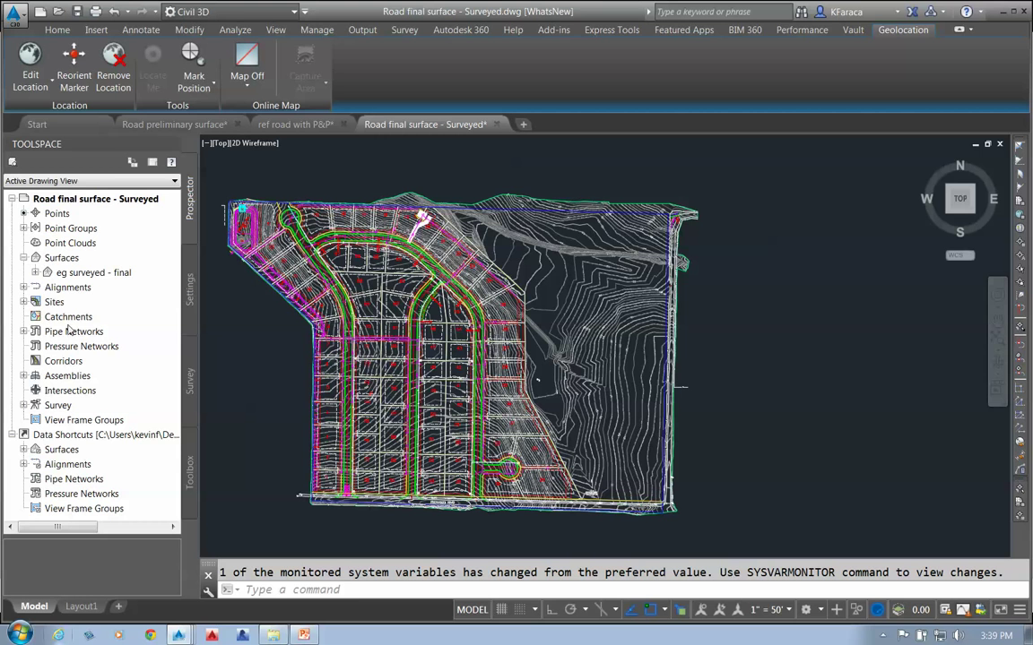
{"action": "left_click", "coordinate": [25, 450]}
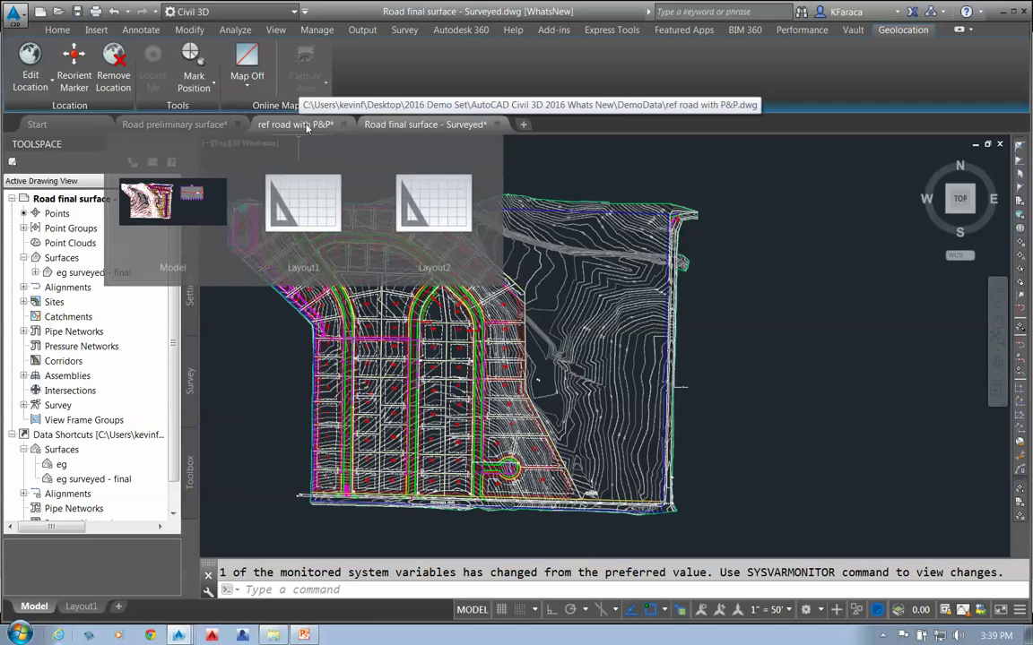
In the ref road with P&P drawing, relink the referenced eg surface to the eg surveyed - final data shortcut
{"action": "left_click", "coordinate": [280, 123]}
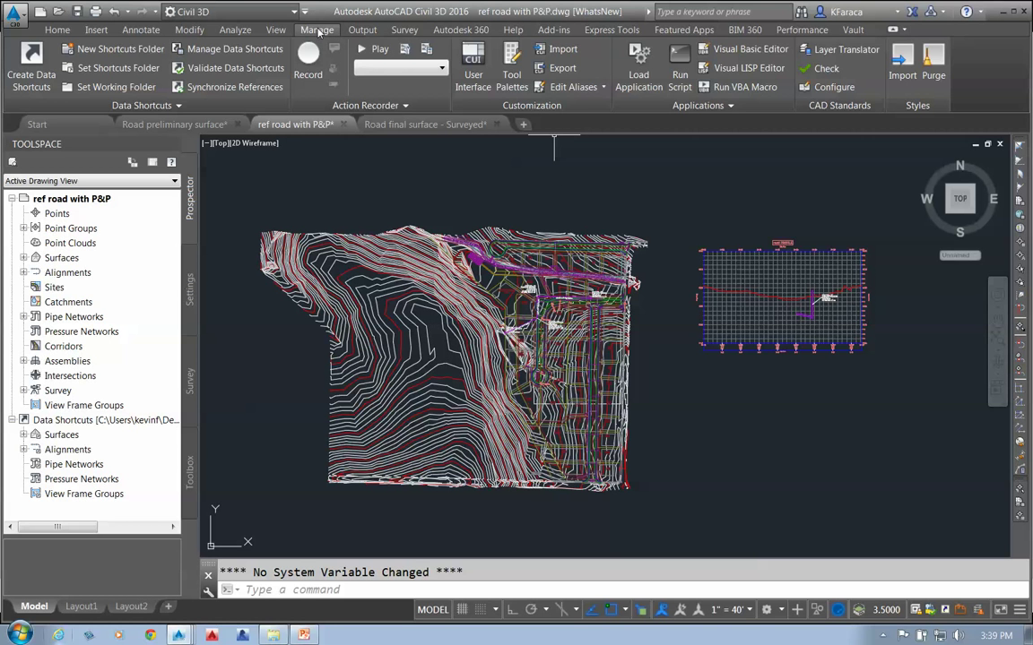
{"action": "left_click", "coordinate": [235, 49]}
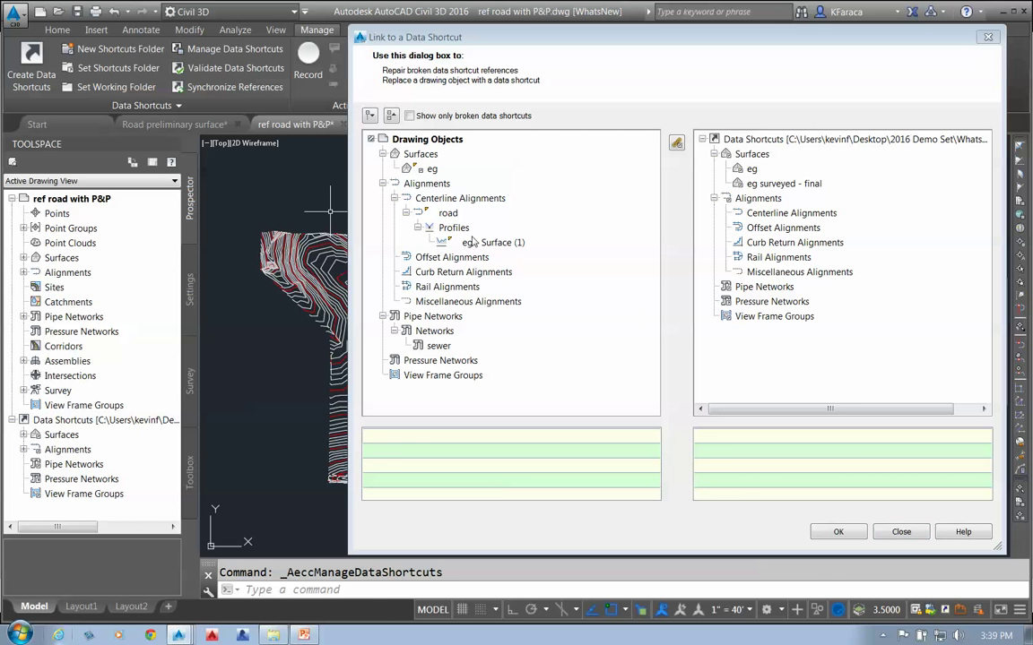
{"action": "left_click", "coordinate": [433, 169]}
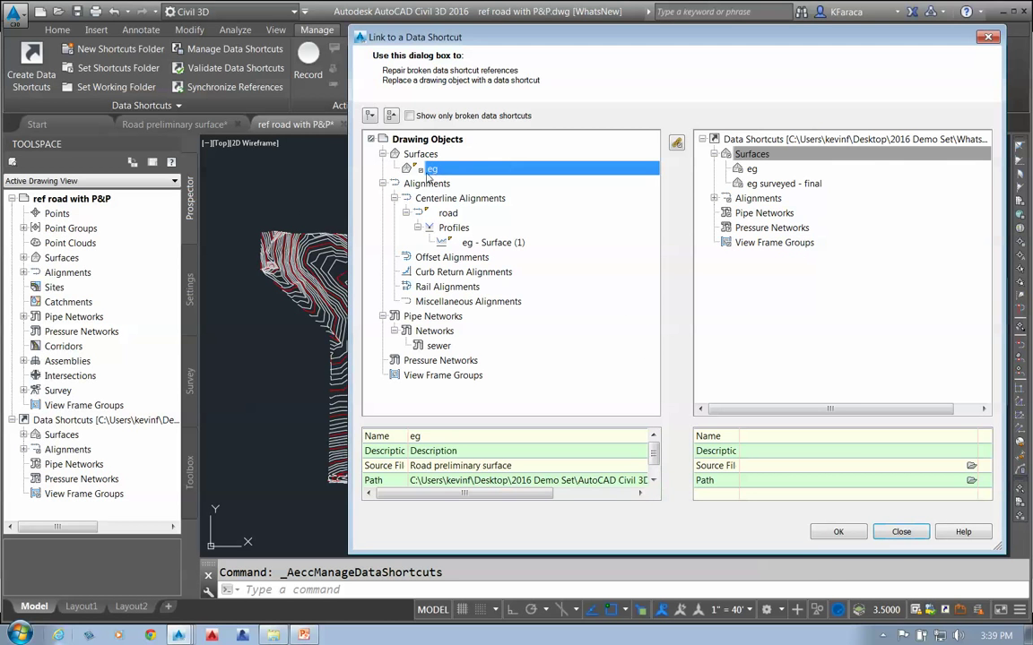
{"action": "left_click_drag", "start_coordinate": [498, 36], "coordinate": [295, 47]}
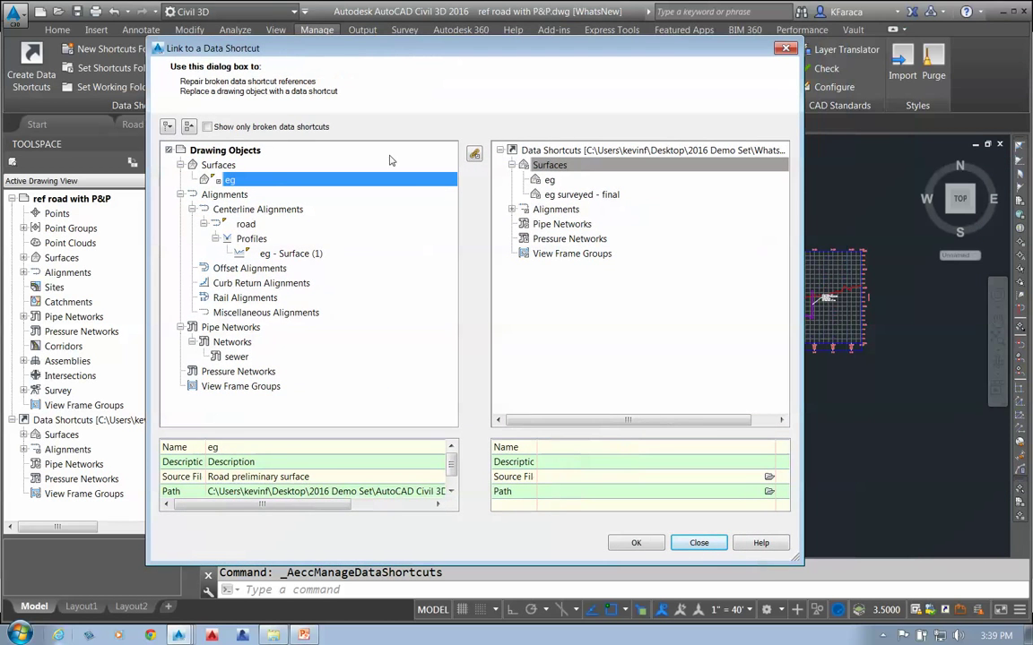
{"action": "left_click", "coordinate": [581, 195]}
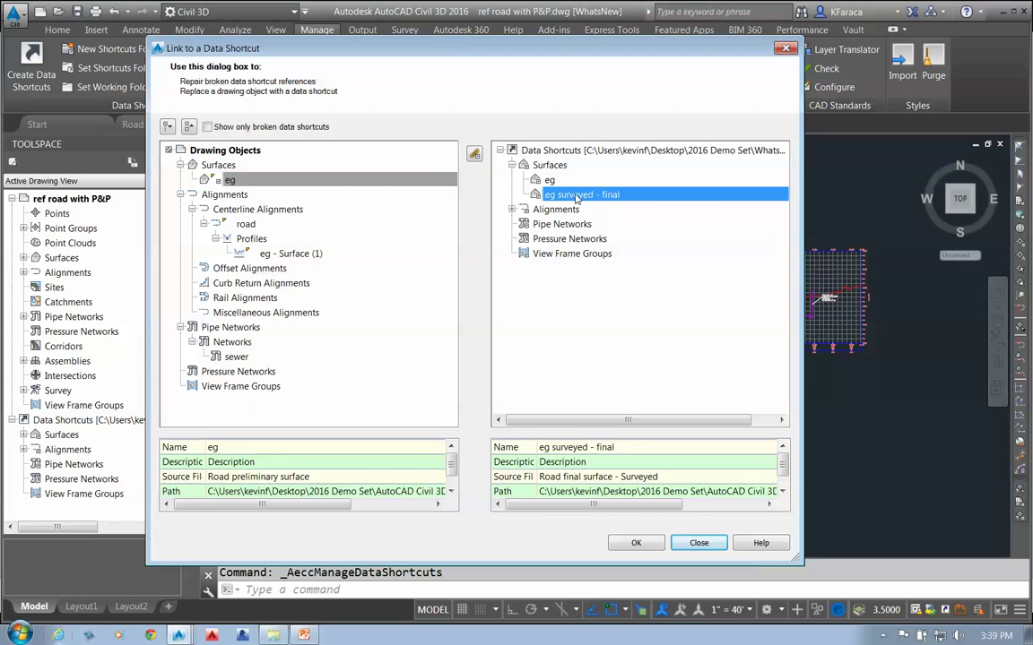
{"action": "left_click", "coordinate": [474, 155]}
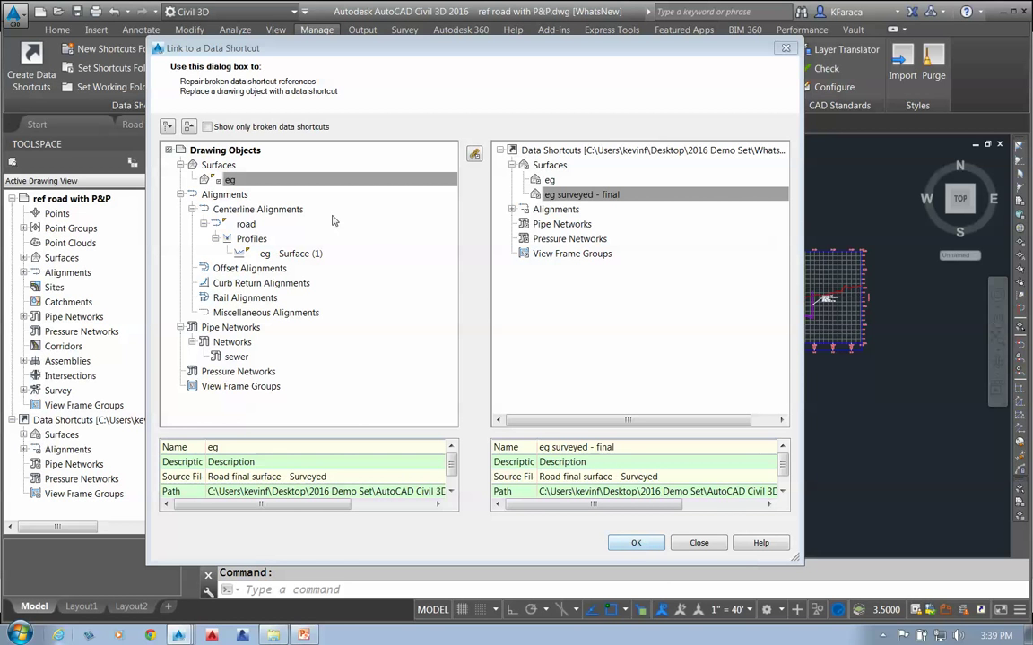
{"action": "left_click", "coordinate": [635, 543]}
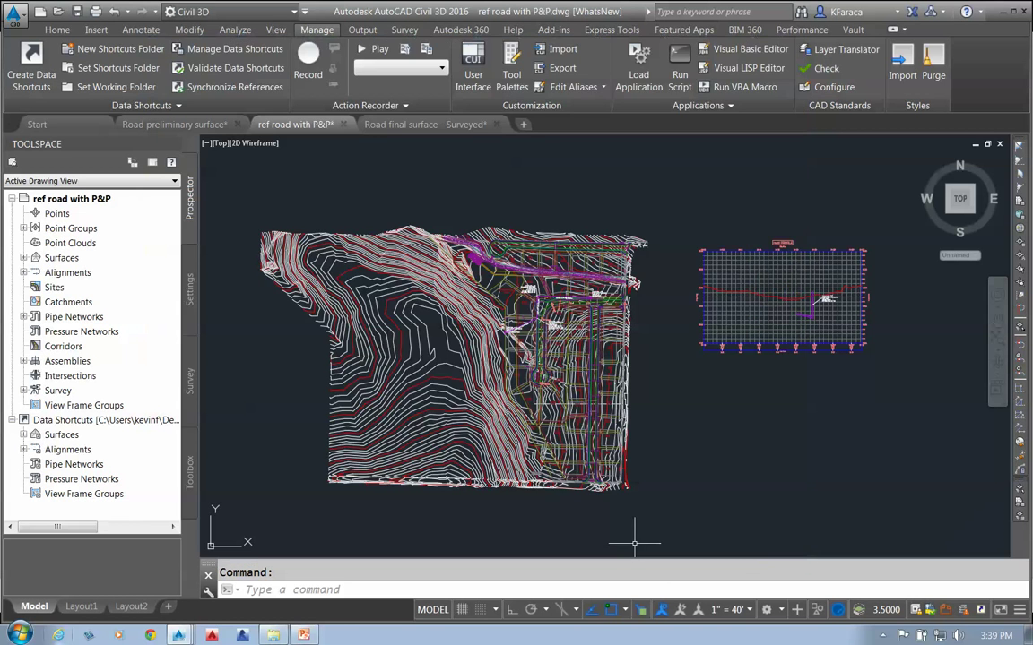
Examine the road profile with its sewer structure and the surface contours in plan after the surface replacement
{"action": "scroll", "coordinate": [852, 286], "scroll_direction": "up", "scroll_amount": 8}
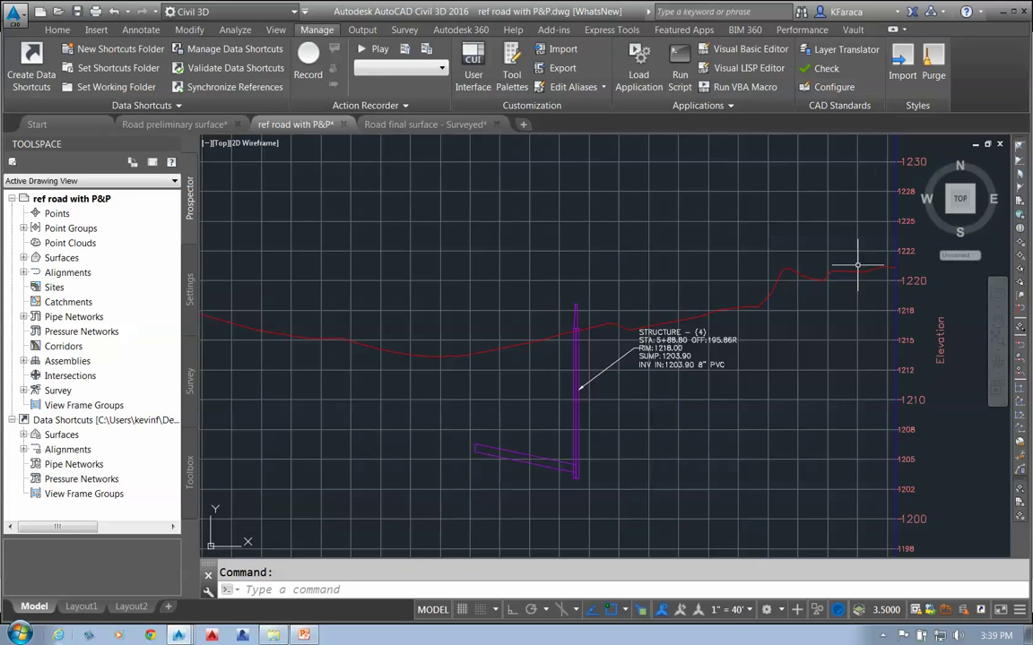
{"action": "scroll", "coordinate": [681, 323], "scroll_direction": "down", "scroll_amount": 5}
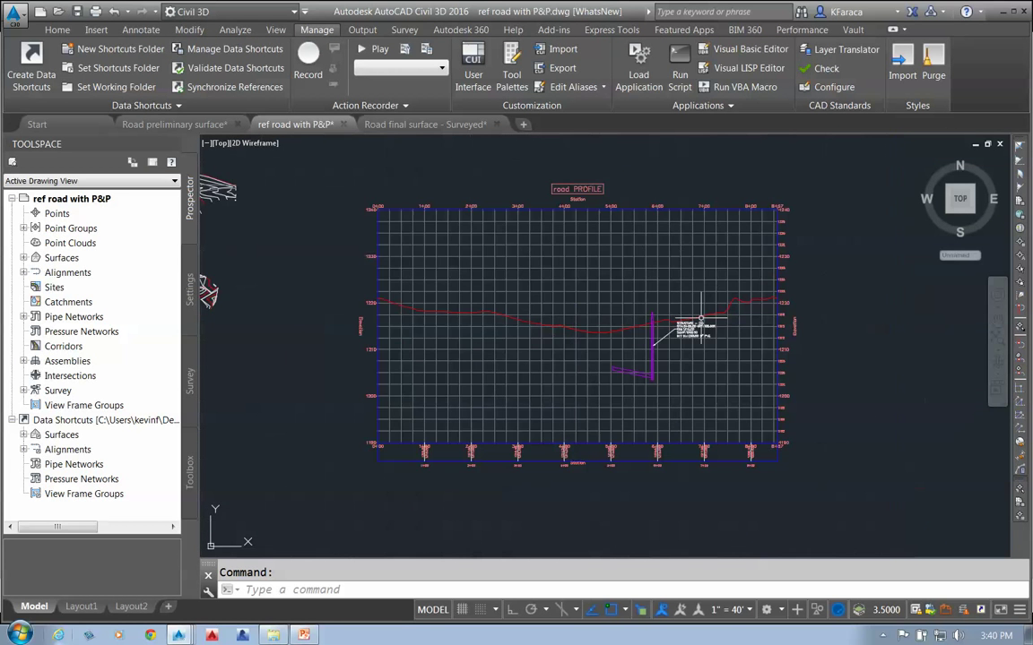
{"action": "scroll", "coordinate": [604, 408], "scroll_direction": "down", "scroll_amount": 5}
{"action": "scroll", "coordinate": [519, 318], "scroll_direction": "up", "scroll_amount": 3}
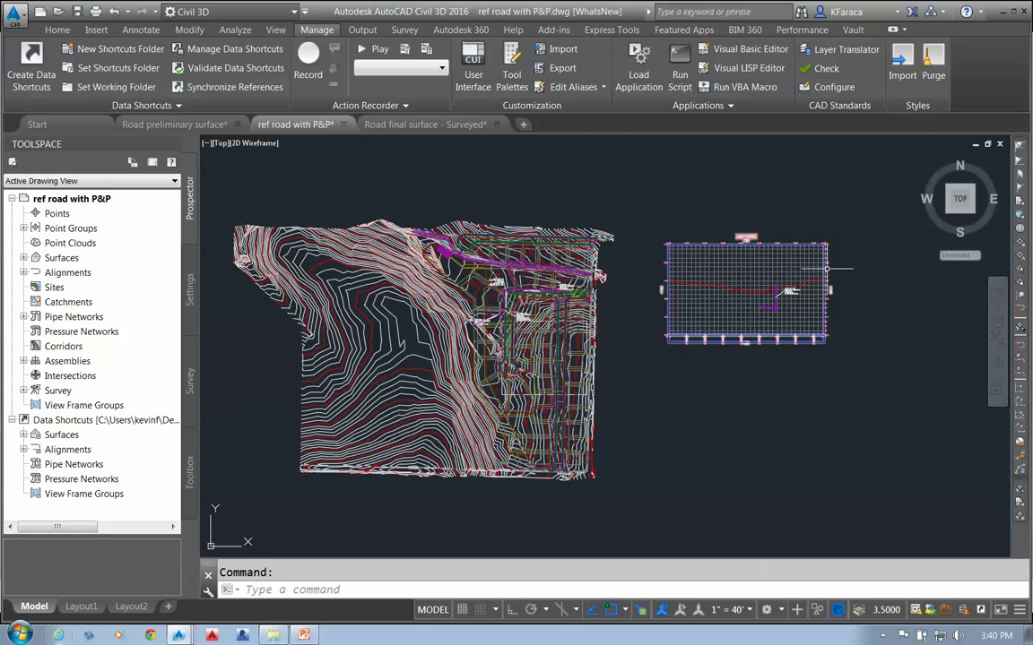
{"action": "mouse_move", "coordinate": [747, 321]}
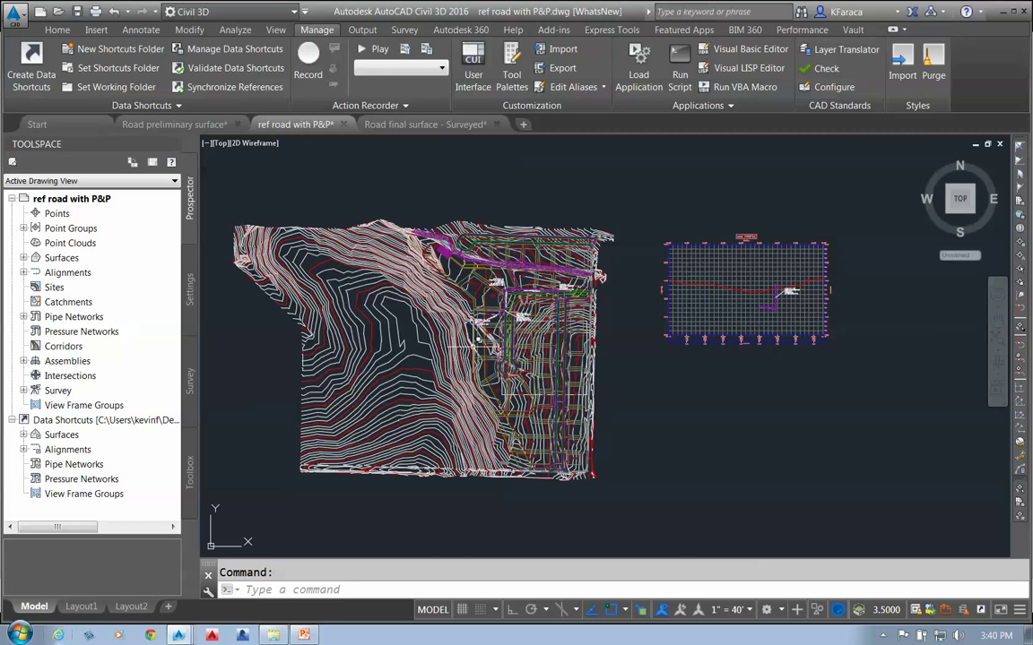
{"action": "scroll", "coordinate": [434, 330], "scroll_direction": "down", "scroll_amount": 1}
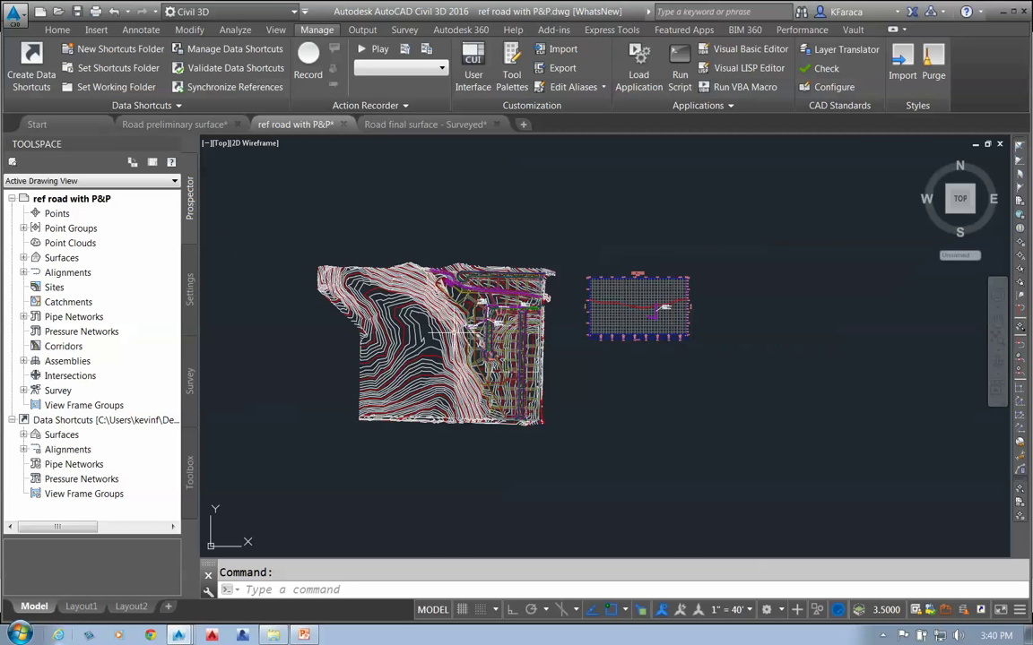
{"action": "scroll", "coordinate": [443, 335], "scroll_direction": "up", "scroll_amount": 3}
{"action": "scroll", "coordinate": [449, 337], "scroll_direction": "down", "scroll_amount": 2}
{"action": "scroll", "coordinate": [413, 323], "scroll_direction": "up", "scroll_amount": 2}
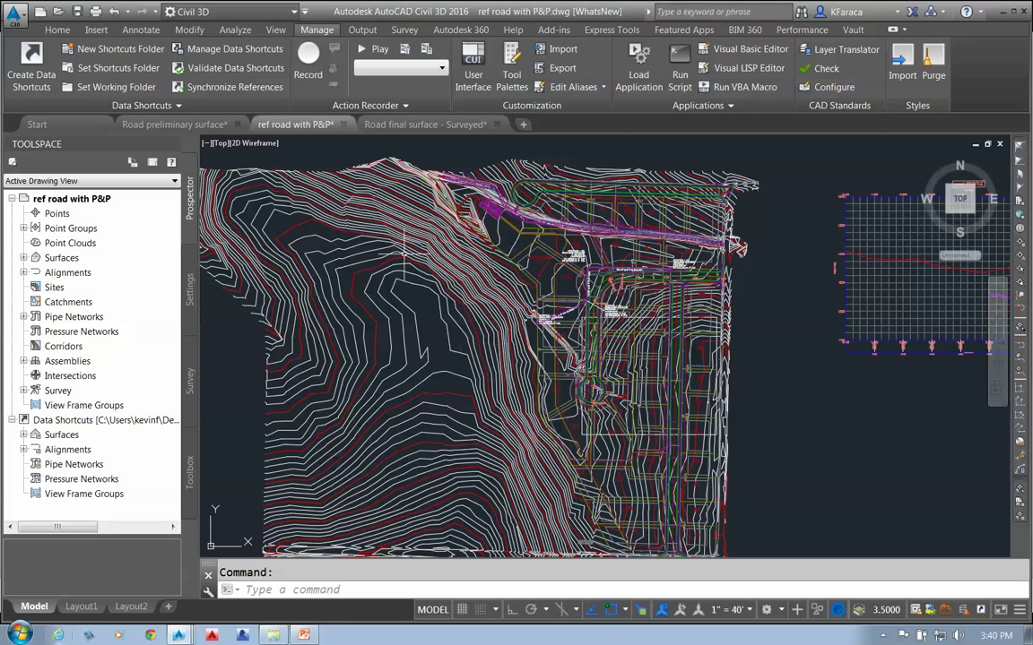
List the surface data shortcuts, check the source file of eg surveyed - final, and view the whole plan and profile
{"action": "left_click", "coordinate": [24, 434]}
{"action": "left_click", "coordinate": [70, 467]}
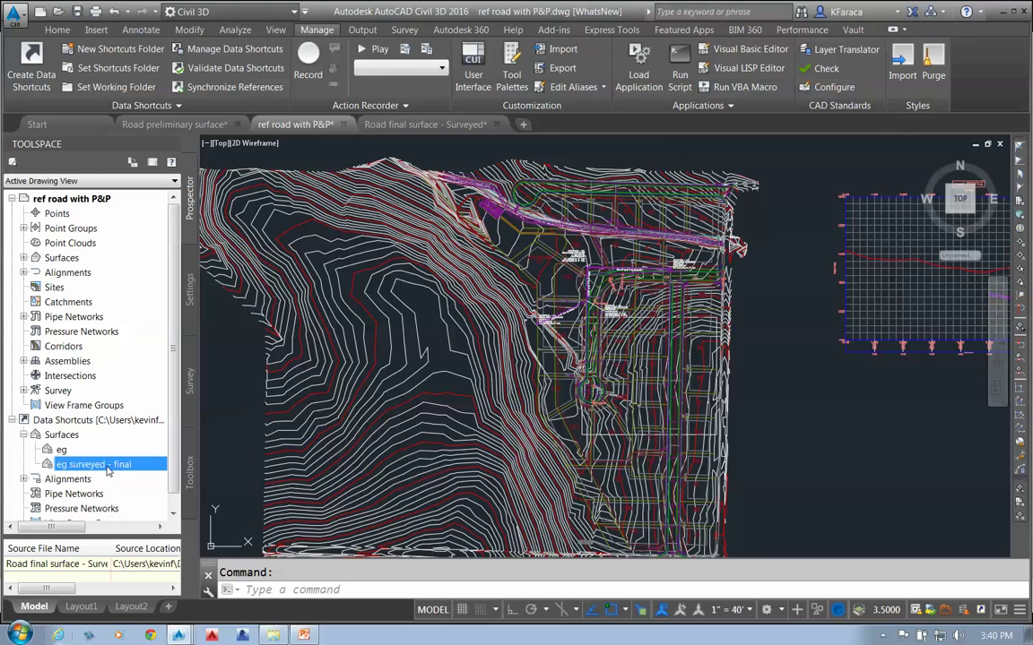
{"action": "mouse_move", "coordinate": [107, 471]}
{"action": "left_mouse_down"}
{"action": "mouse_move", "coordinate": [144, 479]}
{"action": "mouse_move", "coordinate": [573, 376]}
{"action": "left_mouse_up"}
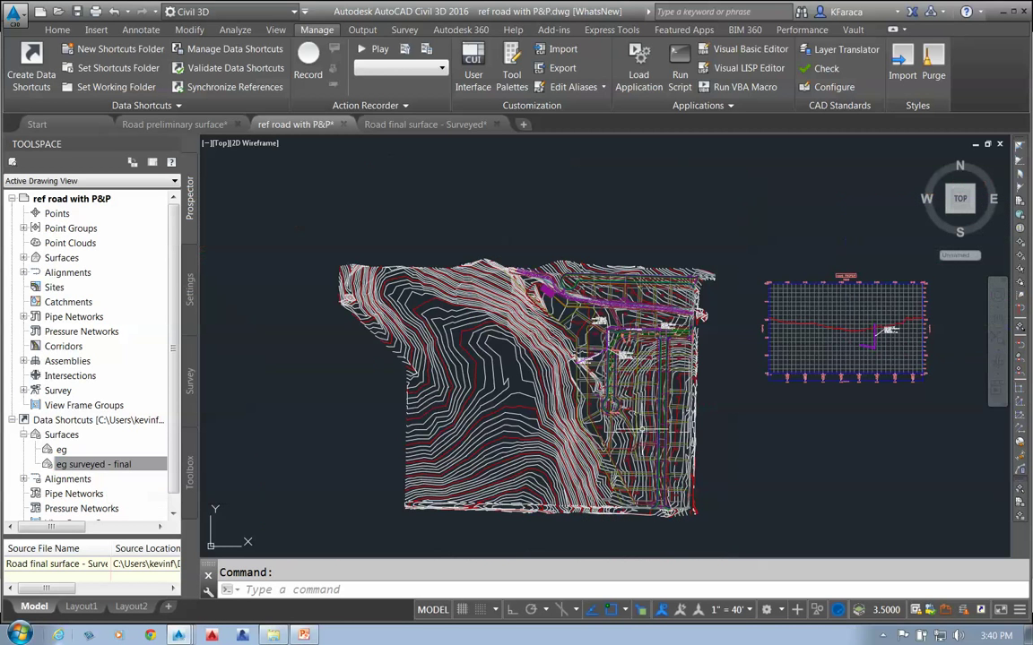
{"action": "middle_click_drag", "start_coordinate": [717, 408], "coordinate": [673, 396]}
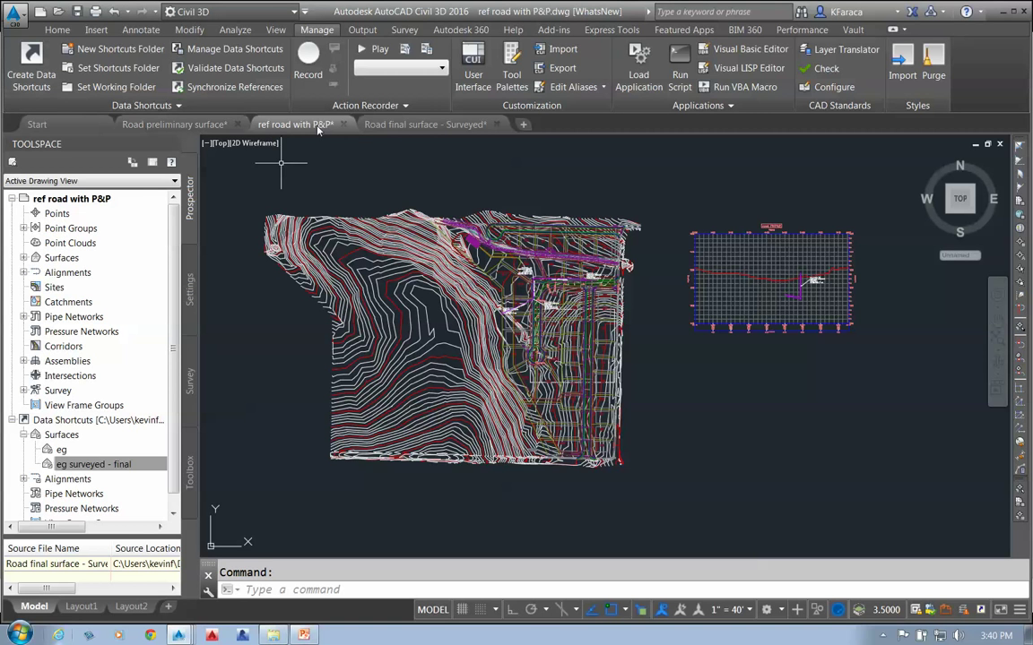
Close the Road final surface - Surveyed, ref road with P&P and Road preliminary surface drawings without saving
{"action": "left_click", "coordinate": [496, 124]}
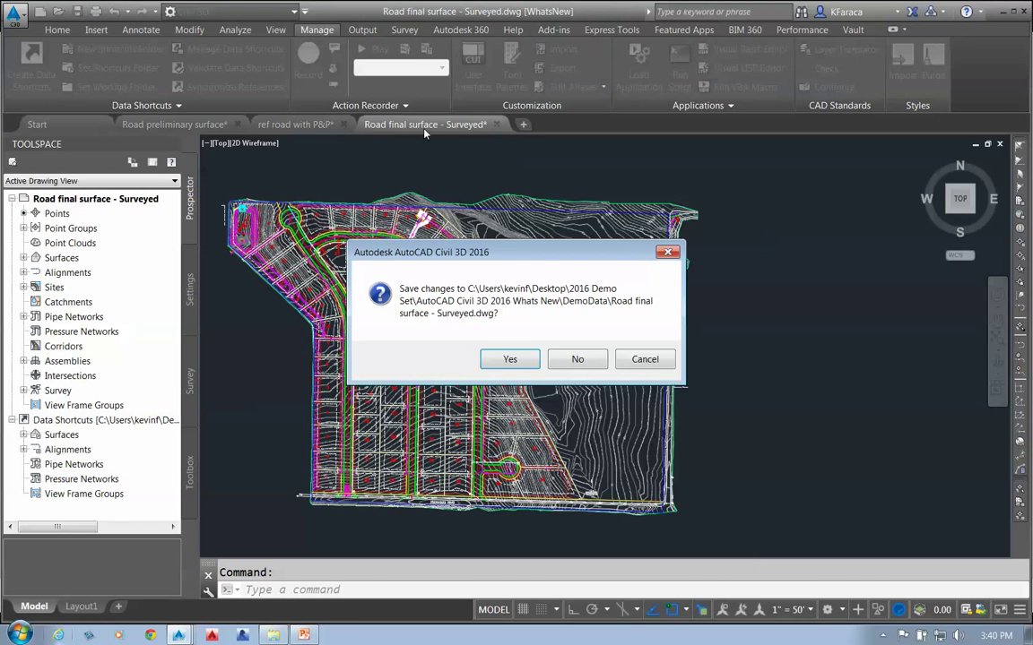
{"action": "left_click", "coordinate": [577, 359]}
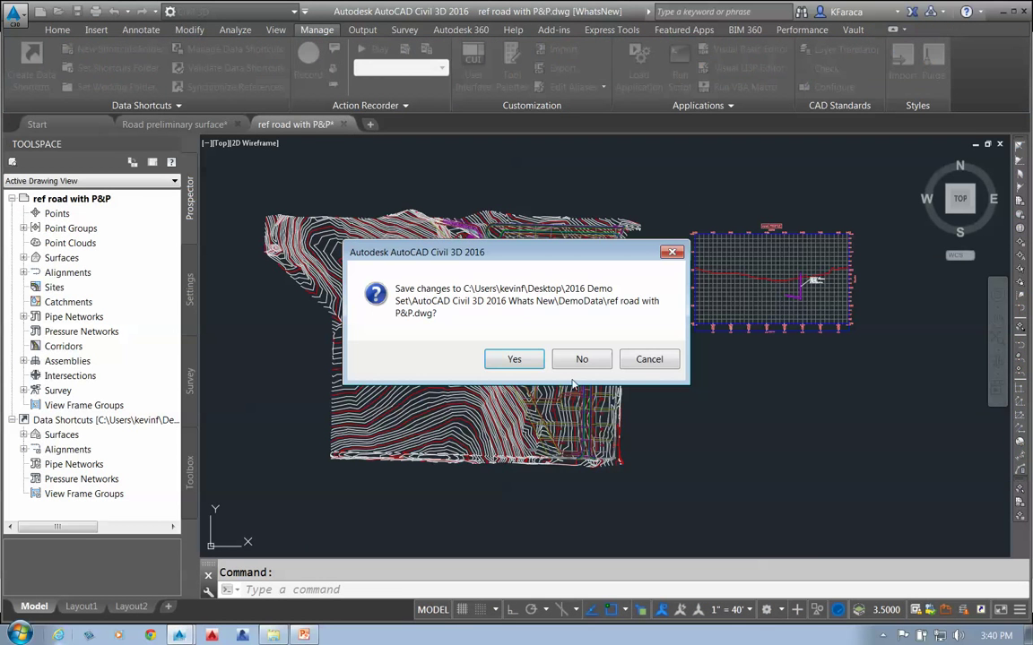
{"action": "left_click", "coordinate": [582, 360]}
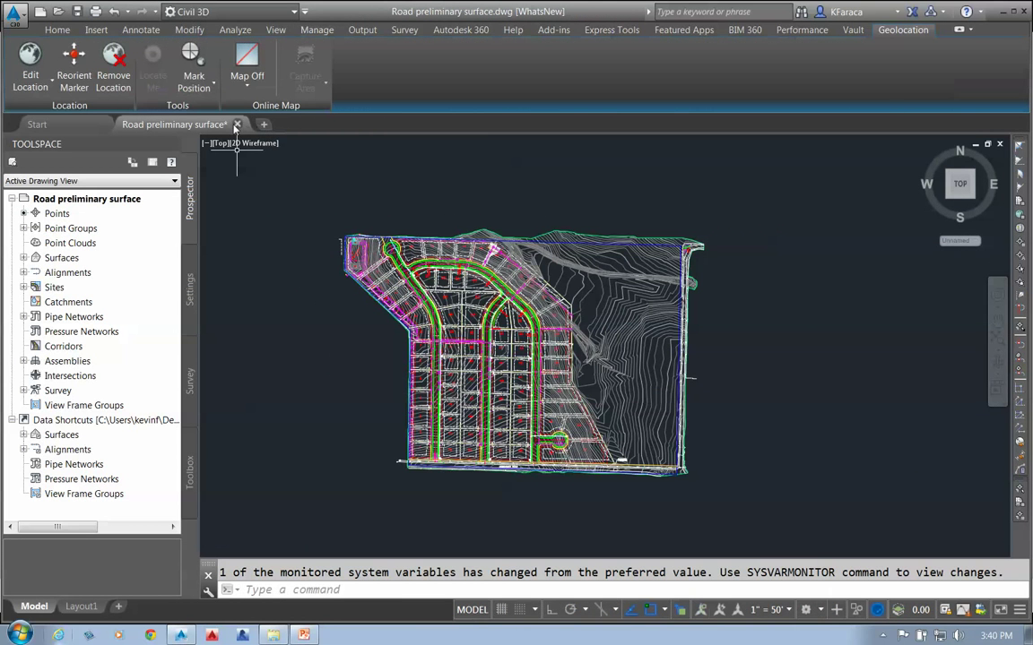
{"action": "left_click", "coordinate": [236, 124]}
{"action": "left_click", "coordinate": [560, 360]}
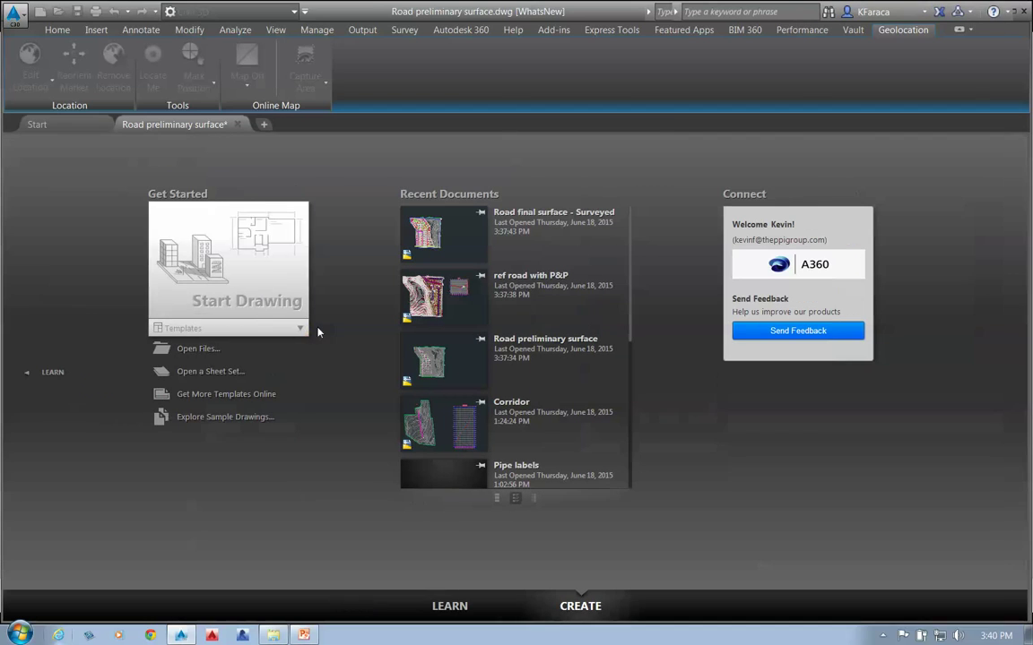
Open the existing drawing Corridor.dwg from the DemoData folder
{"action": "left_click", "coordinate": [15, 20]}
{"action": "mouse_move", "coordinate": [36, 128]}
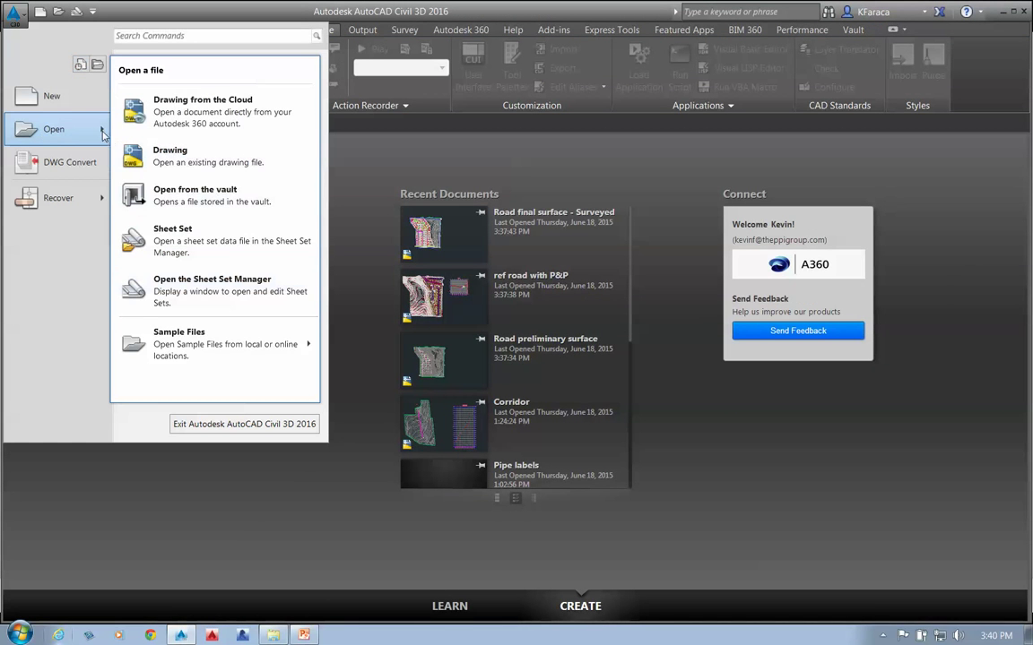
{"action": "left_click", "coordinate": [170, 154]}
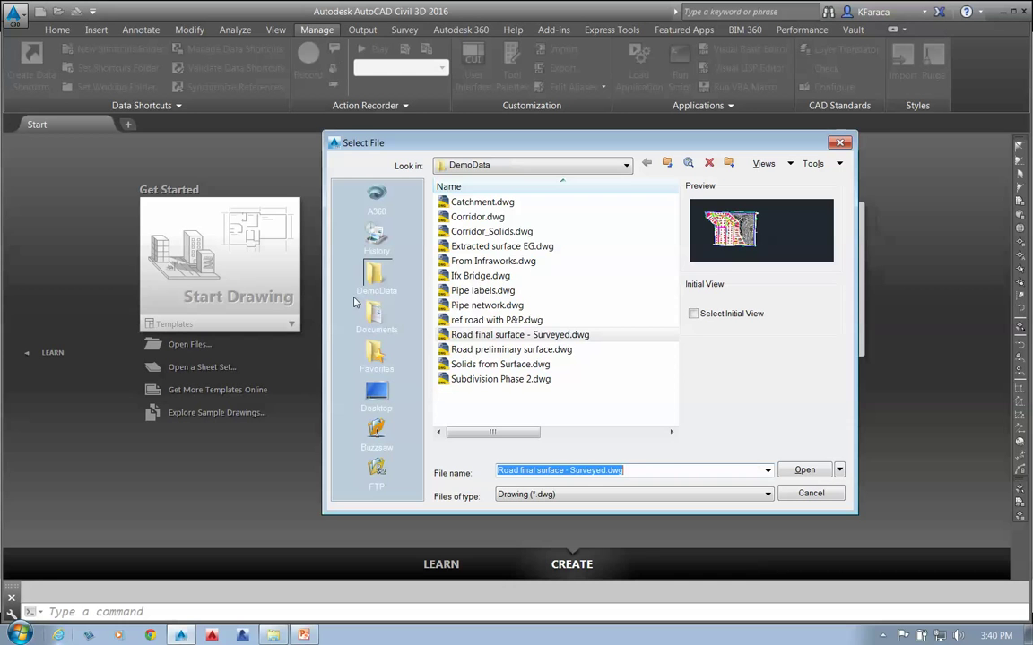
{"action": "left_click", "coordinate": [478, 217]}
{"action": "left_click", "coordinate": [804, 470]}
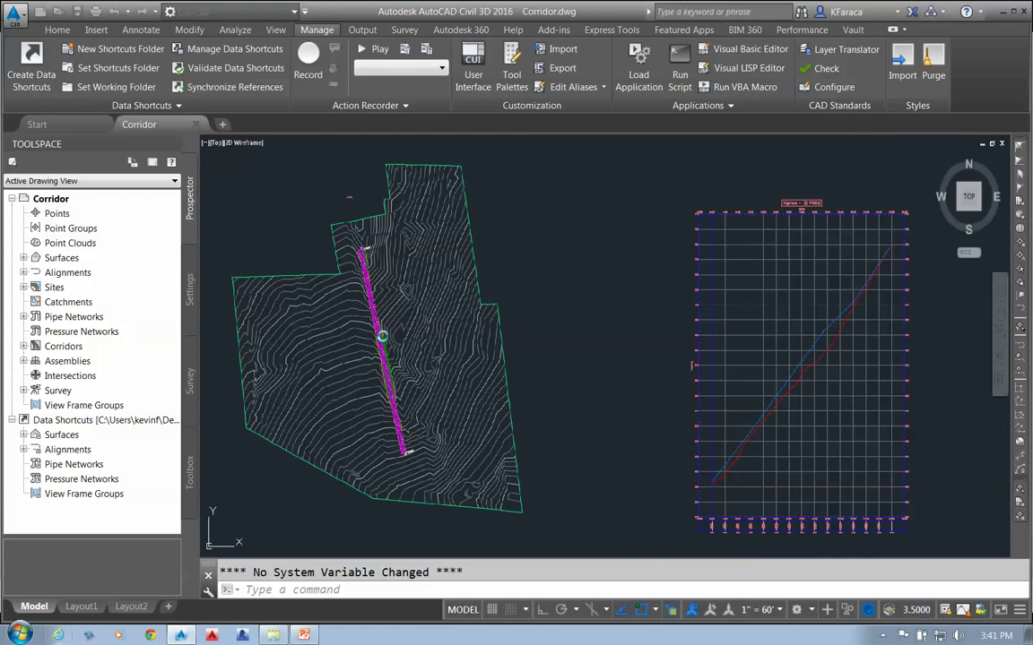
Start Extract Corridor Solids on the road corridor in plan and add all baseline regions
{"action": "middle_click_drag", "start_coordinate": [342, 350], "coordinate": [486, 408]}
{"action": "scroll", "coordinate": [485, 408], "scroll_direction": "up", "scroll_amount": 10}
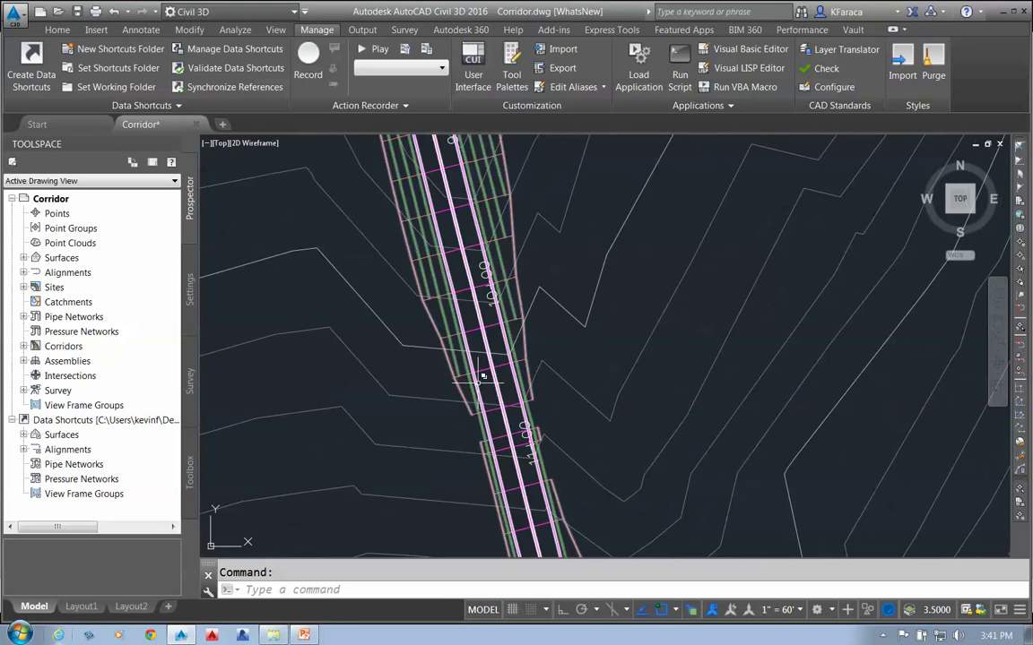
{"action": "left_click", "coordinate": [484, 359]}
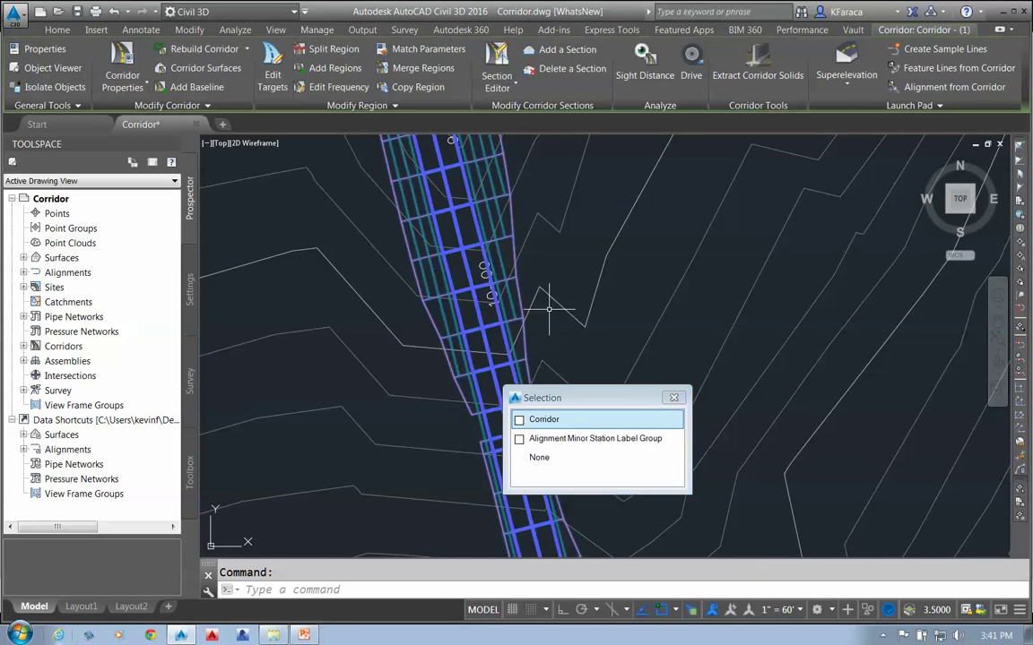
{"action": "left_click", "coordinate": [546, 424]}
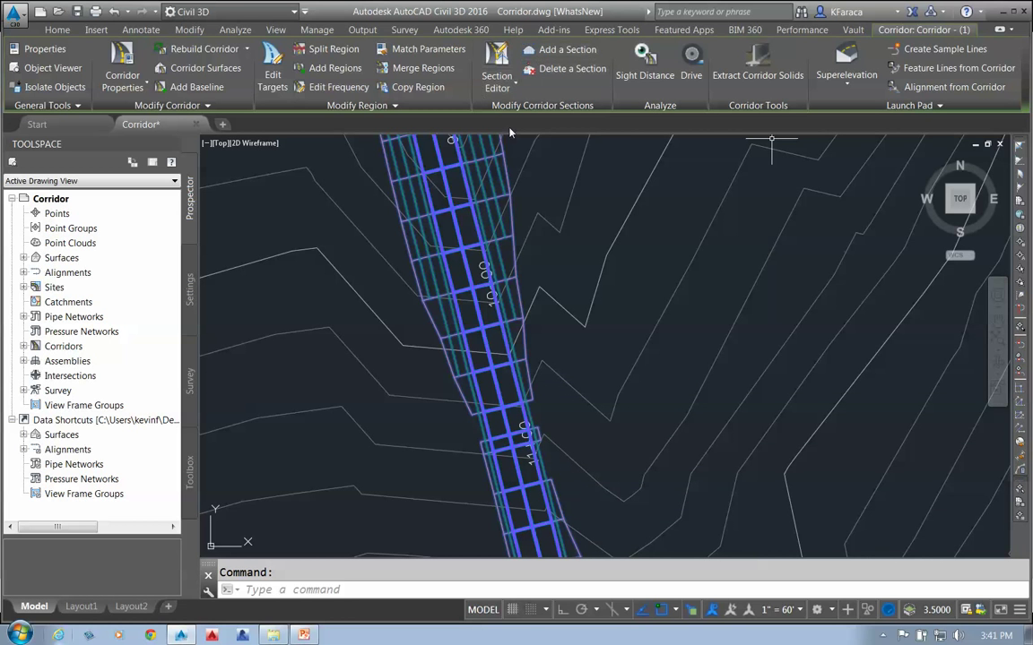
{"action": "left_click", "coordinate": [757, 64]}
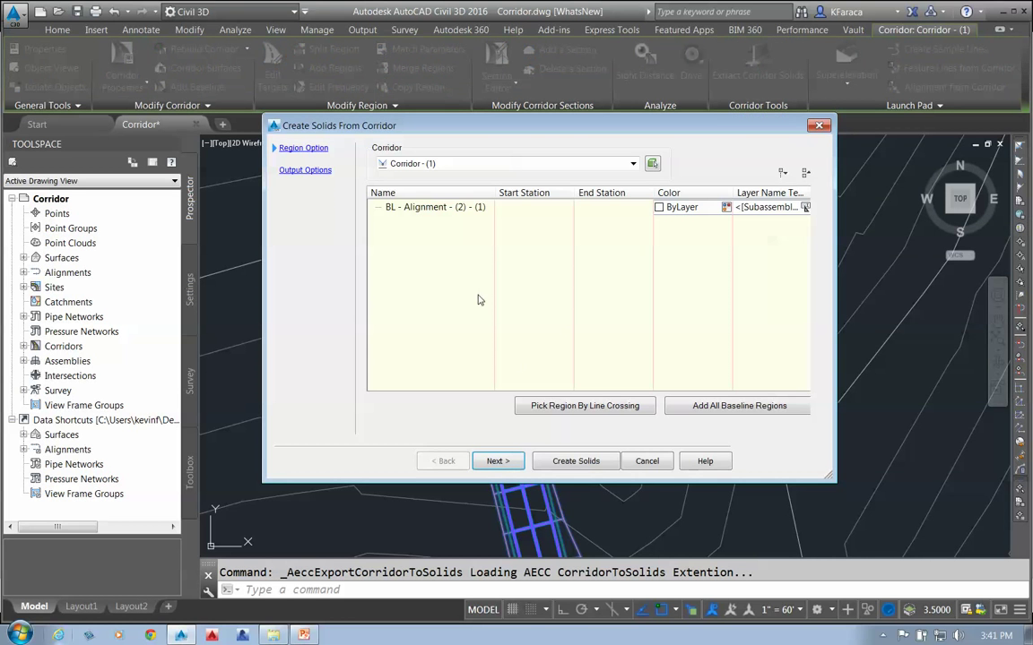
{"action": "left_click", "coordinate": [715, 405]}
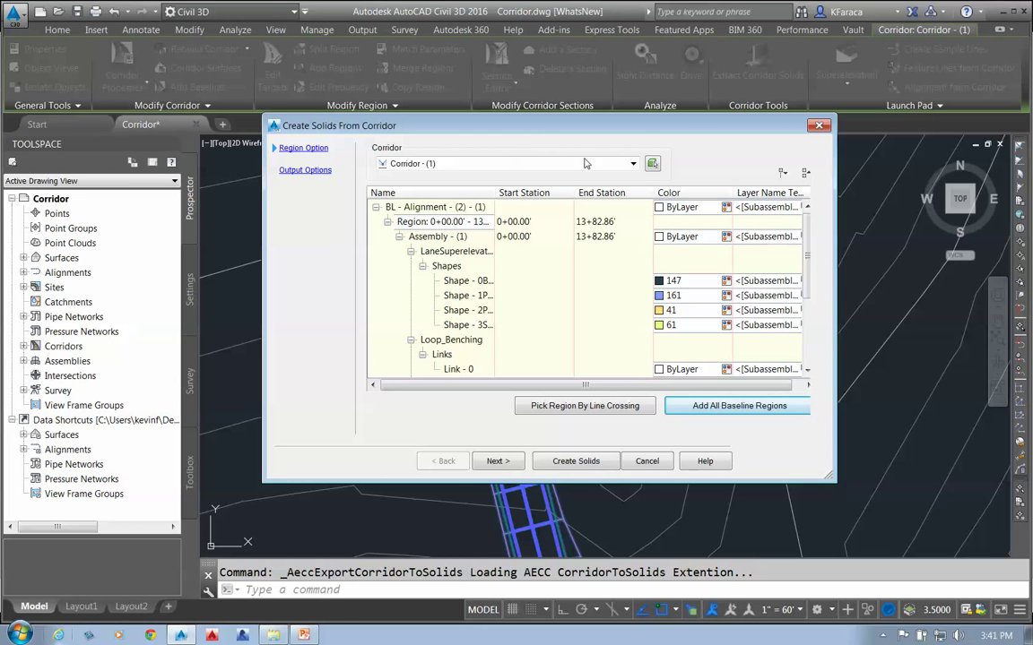
Enlarge the solids dialog and adjust its columns, review the region's shapes, links, colours and layer name templates, and proceed to the output options
{"action": "left_click_drag", "start_coordinate": [522, 137], "coordinate": [295, 84]}
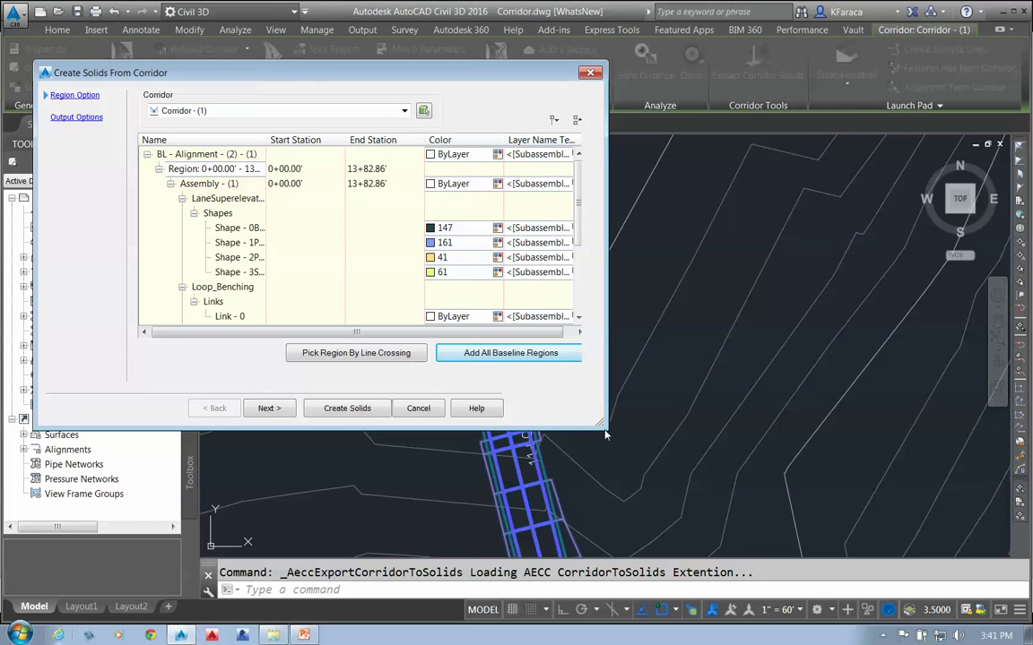
{"action": "left_click_drag", "start_coordinate": [600, 424], "coordinate": [957, 465]}
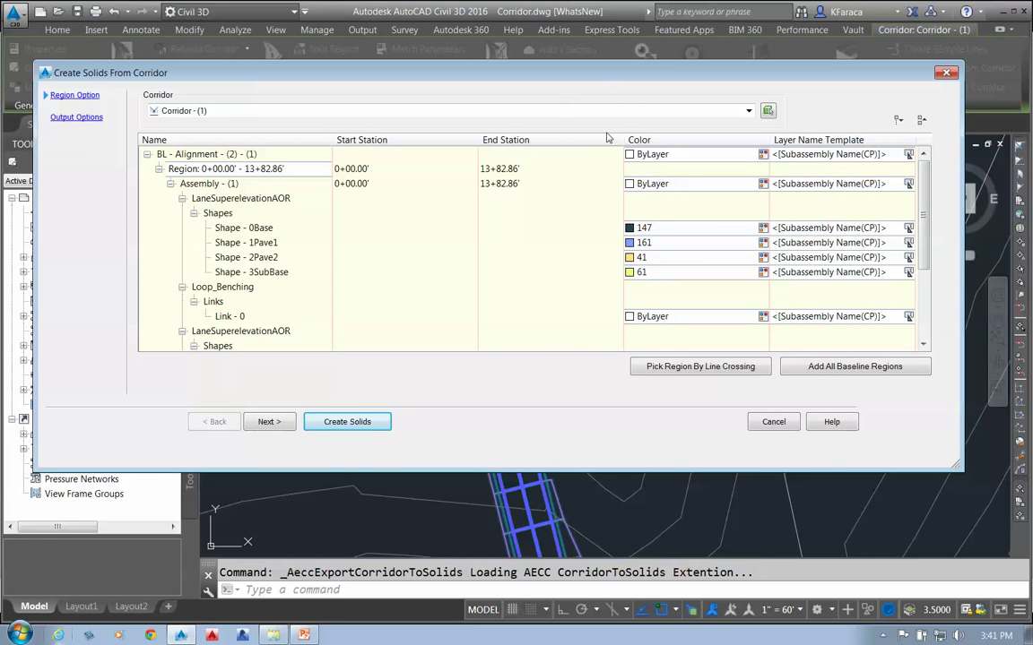
{"action": "left_click_drag", "start_coordinate": [625, 140], "coordinate": [542, 140]}
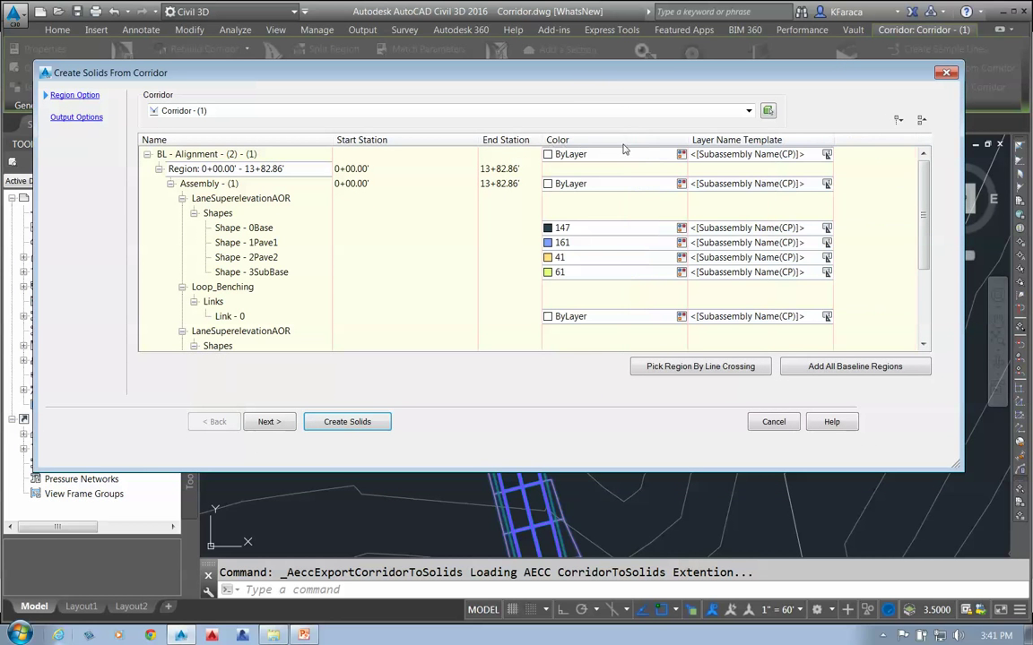
{"action": "left_click_drag", "start_coordinate": [830, 139], "coordinate": [882, 140]}
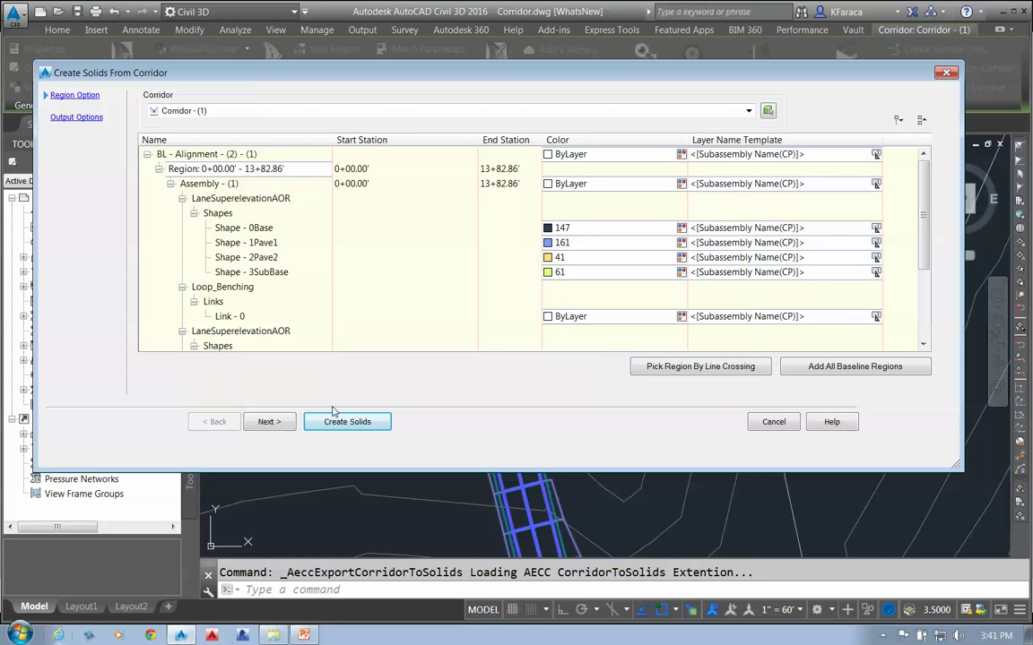
{"action": "left_click_drag", "start_coordinate": [924, 237], "coordinate": [939, 305]}
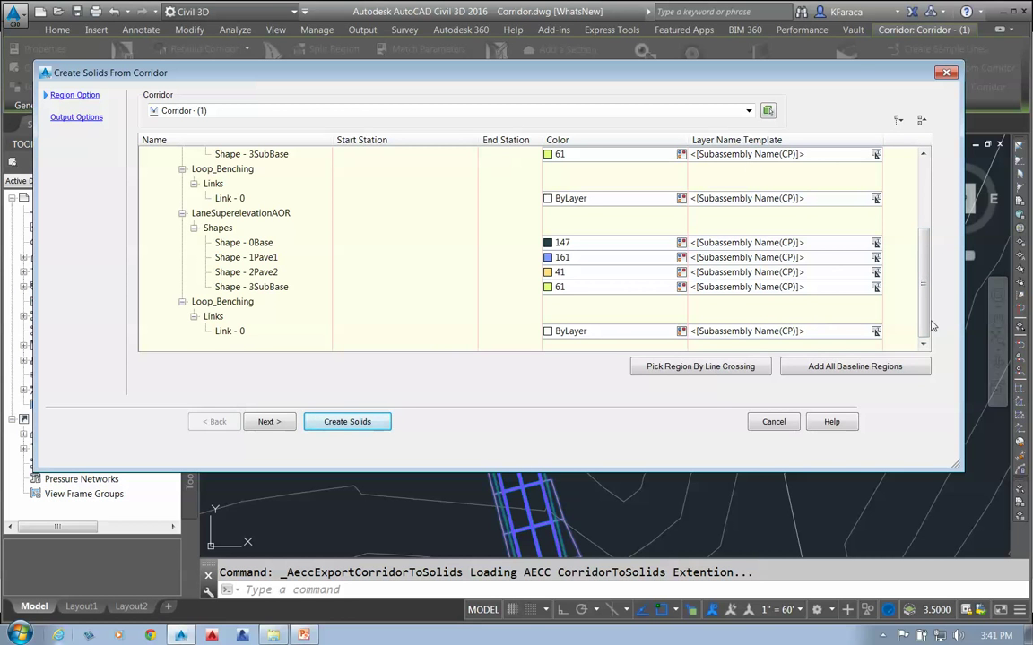
{"action": "left_click_drag", "start_coordinate": [925, 334], "coordinate": [921, 259]}
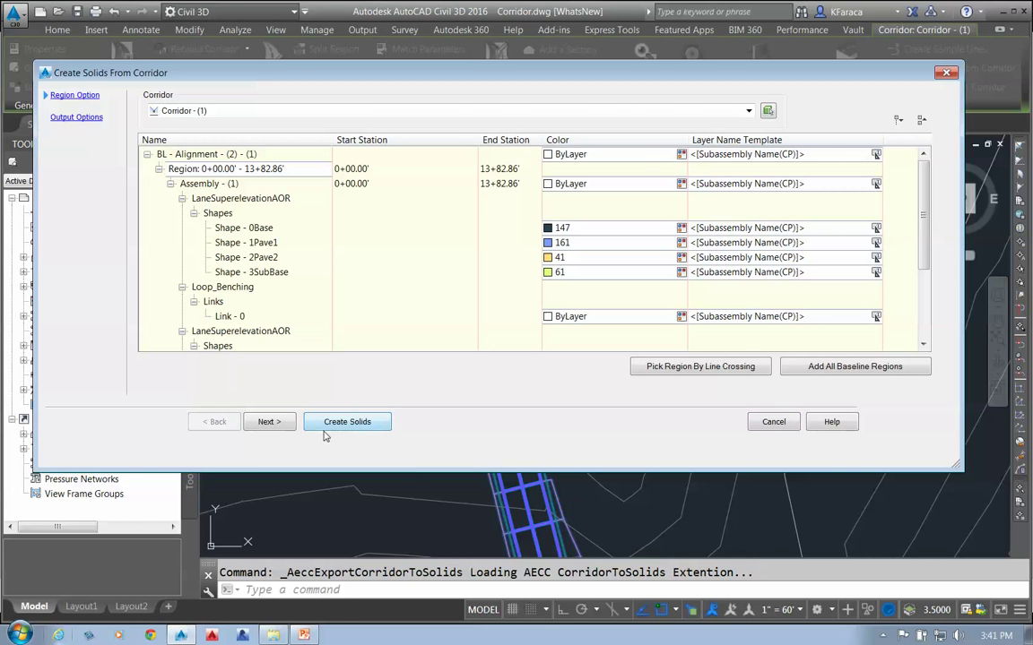
{"action": "left_click", "coordinate": [269, 421]}
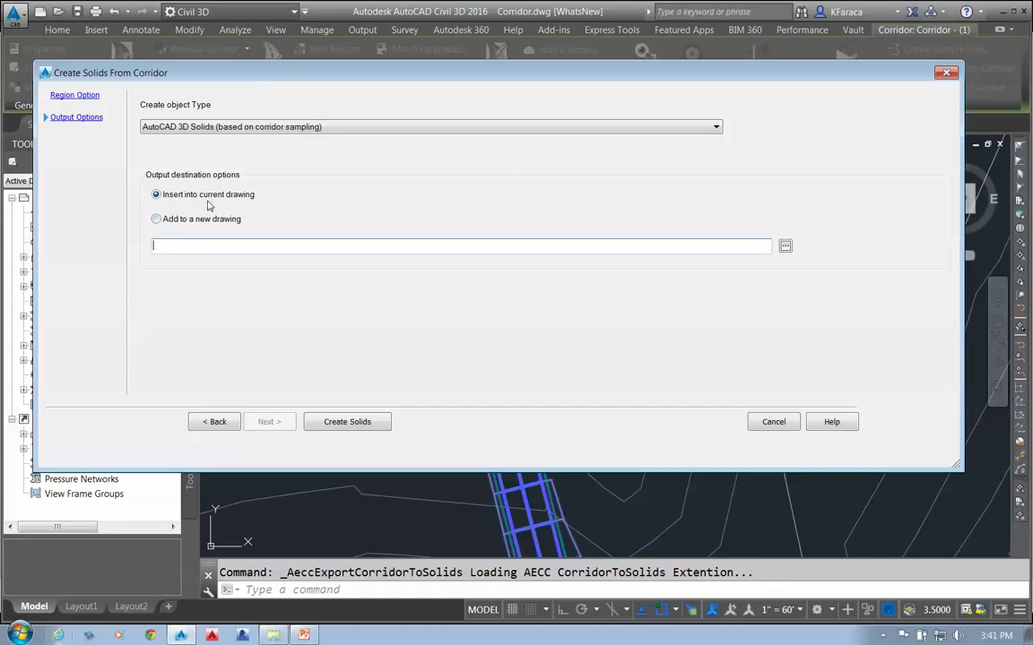
Send the corridor solids to a new drawing, Corridor_Solids.dwg in DemoData, replacing the existing file, and create the solids
{"action": "left_click", "coordinate": [160, 221]}
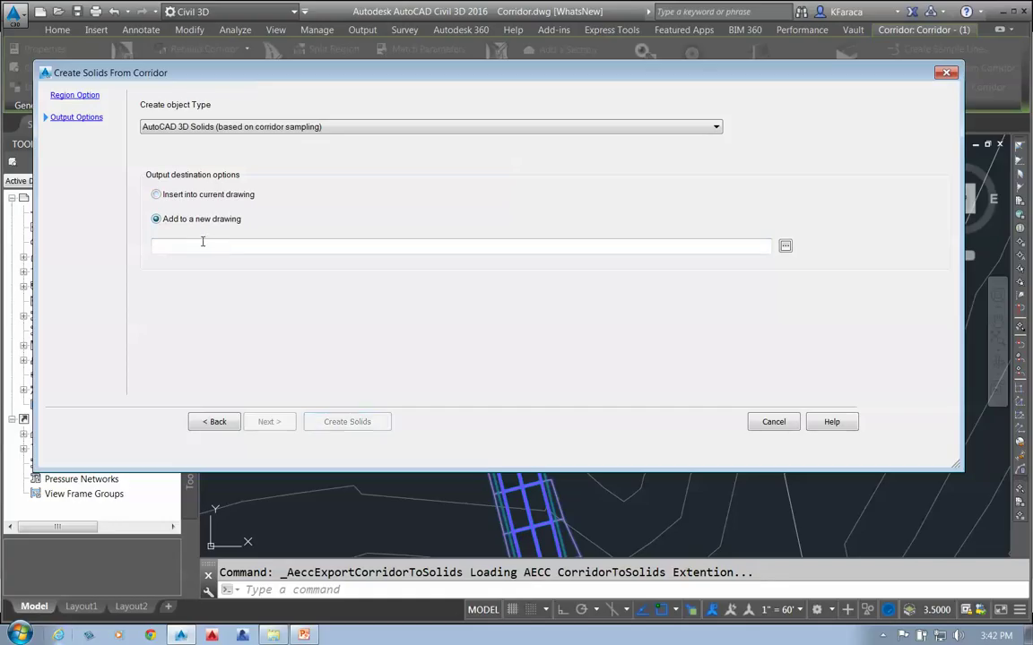
{"action": "left_click", "coordinate": [784, 247]}
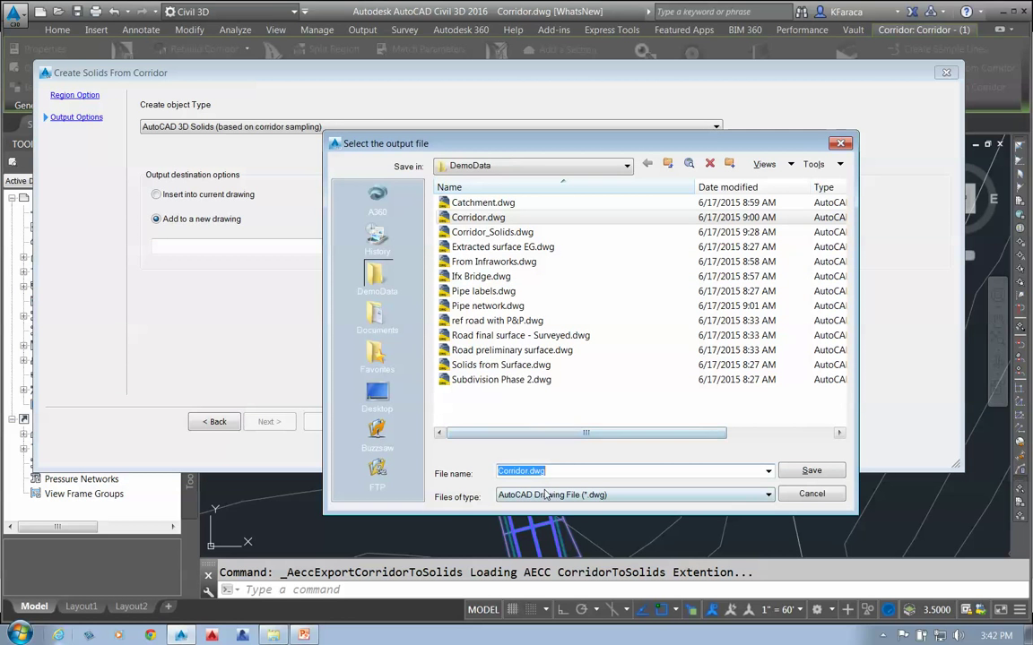
{"action": "left_click", "coordinate": [528, 473]}
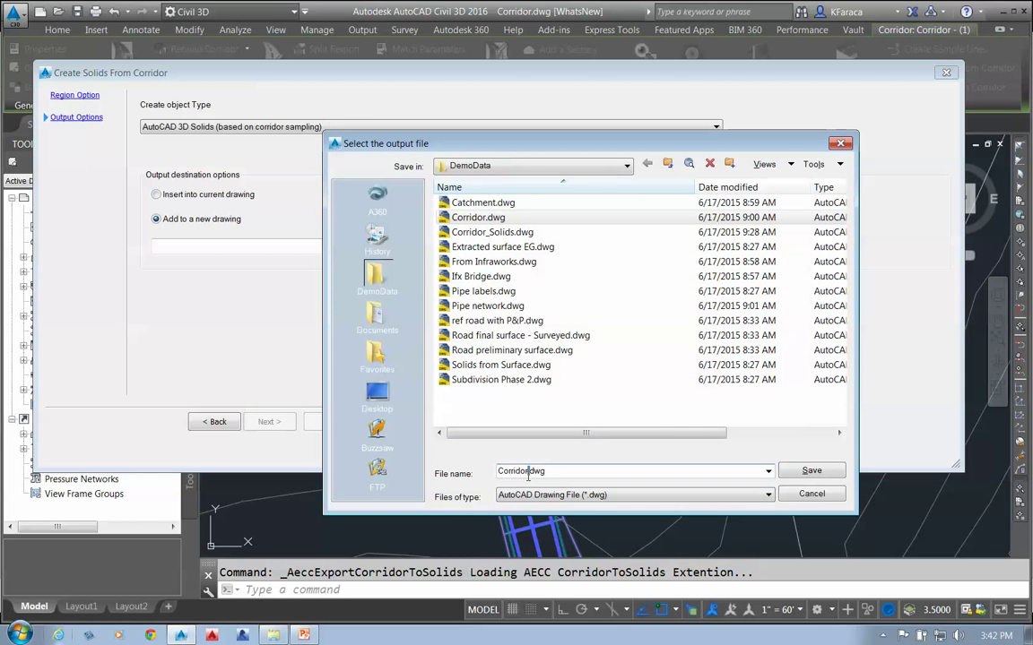
{"action": "type", "text": "_Solids"}
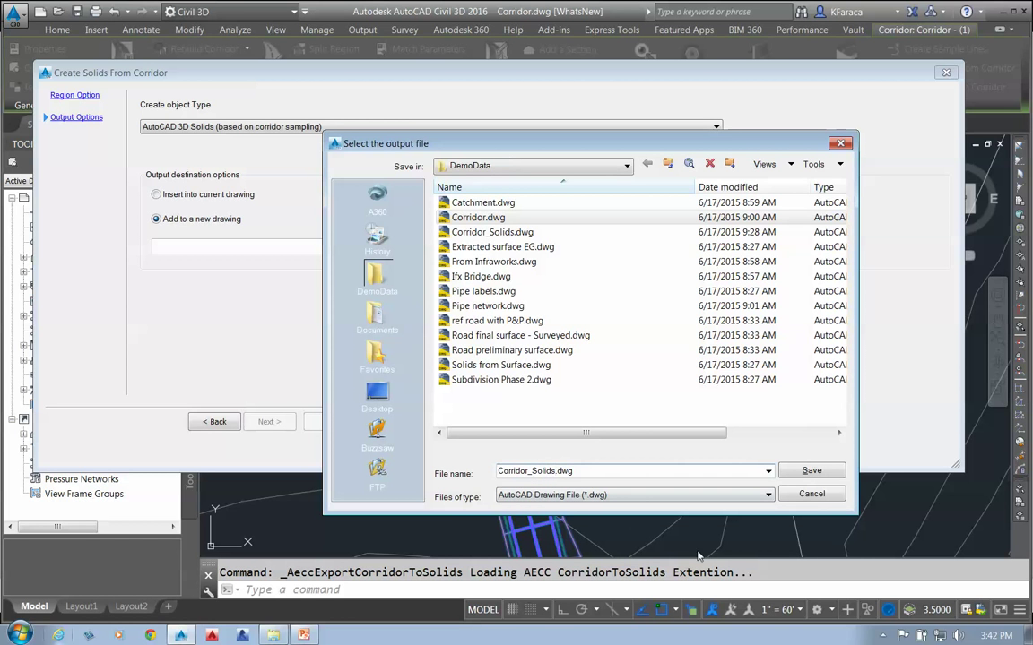
{"action": "left_click", "coordinate": [808, 473]}
{"action": "left_click", "coordinate": [583, 370]}
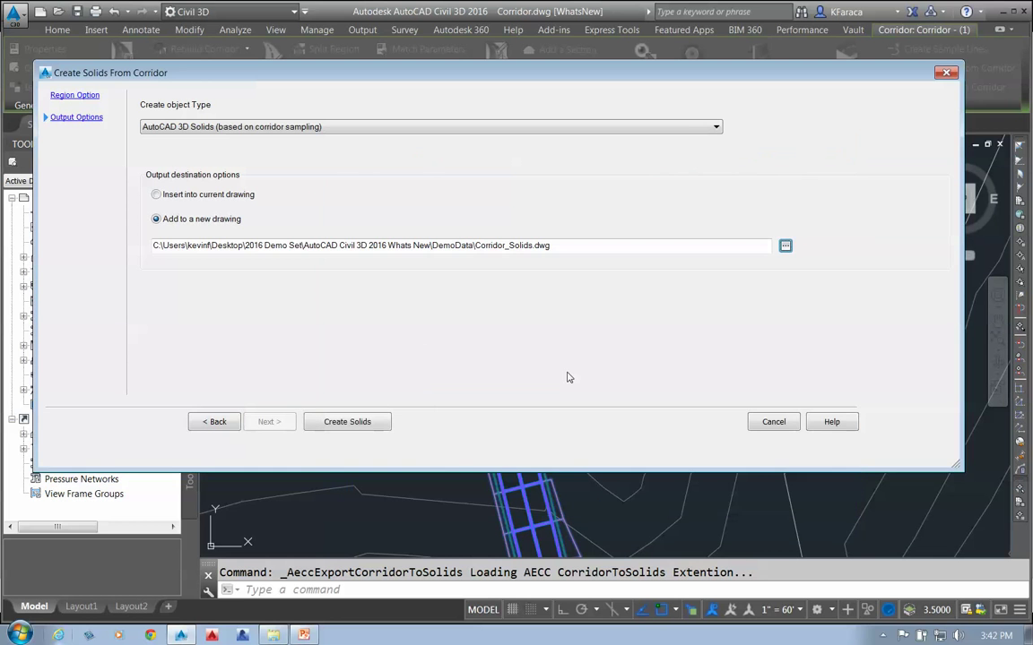
{"action": "left_click", "coordinate": [351, 422]}
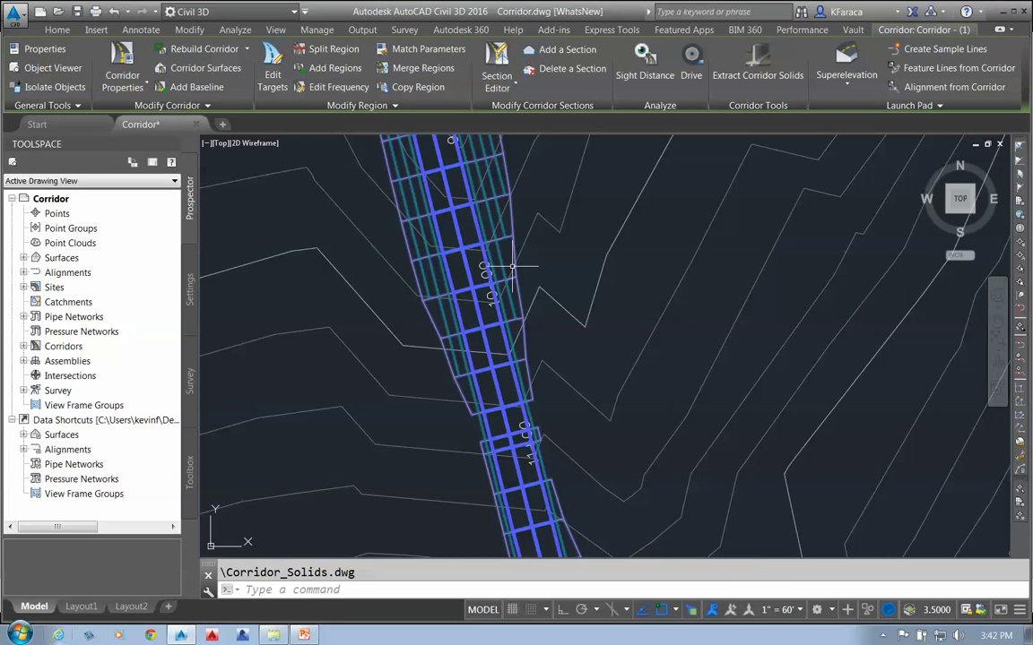
Open the extracted drawing Corridor_Solids.dwg from the DemoData folder
{"action": "left_click", "coordinate": [15, 15]}
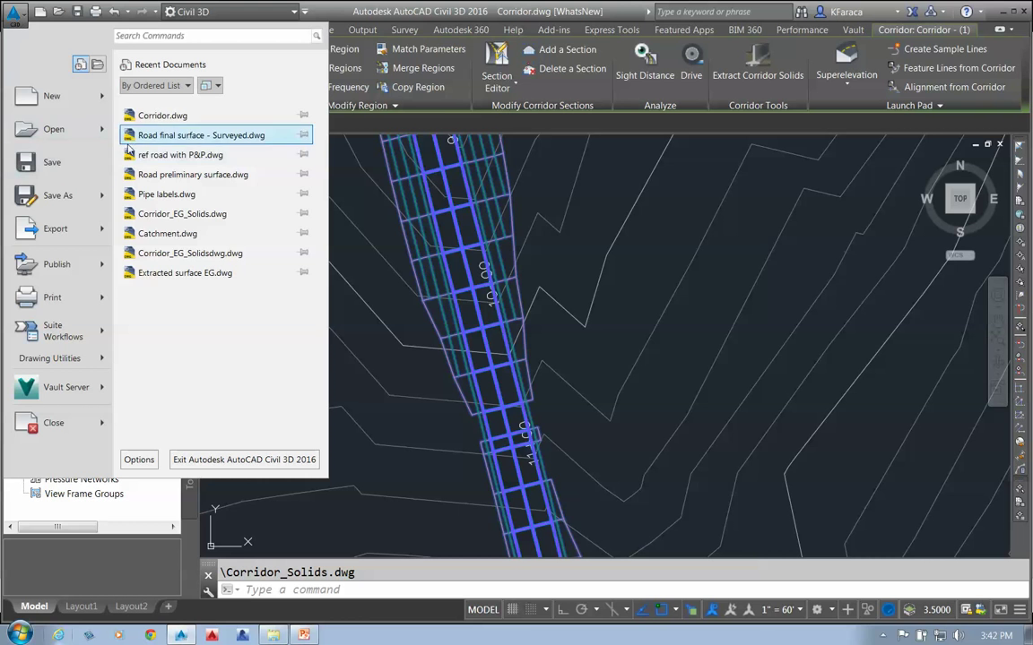
{"action": "left_click", "coordinate": [74, 132]}
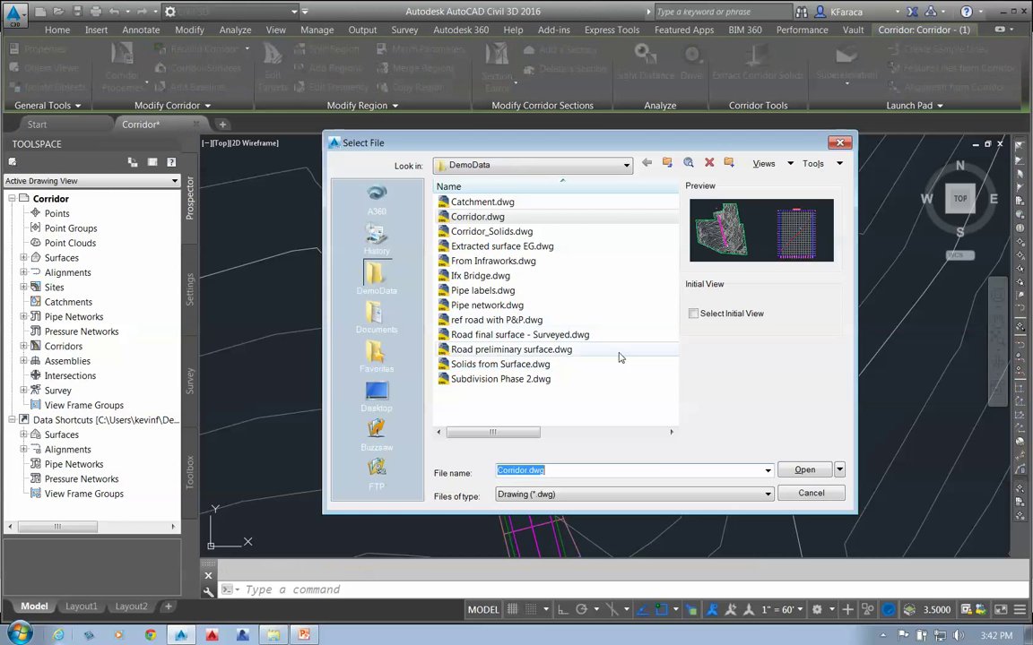
{"action": "left_click", "coordinate": [491, 231]}
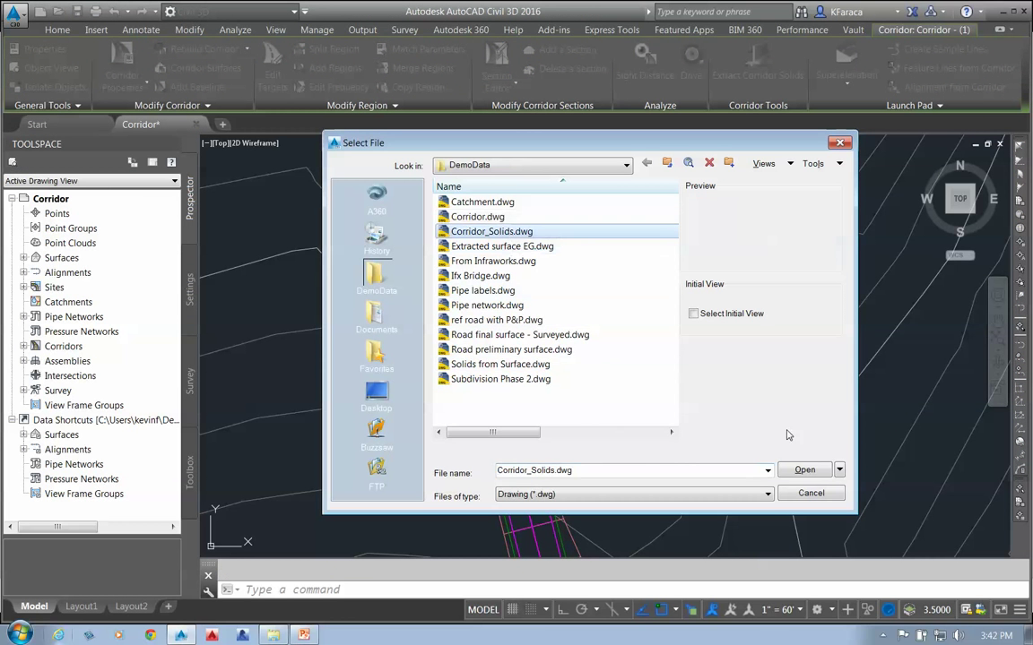
{"action": "left_click", "coordinate": [804, 471]}
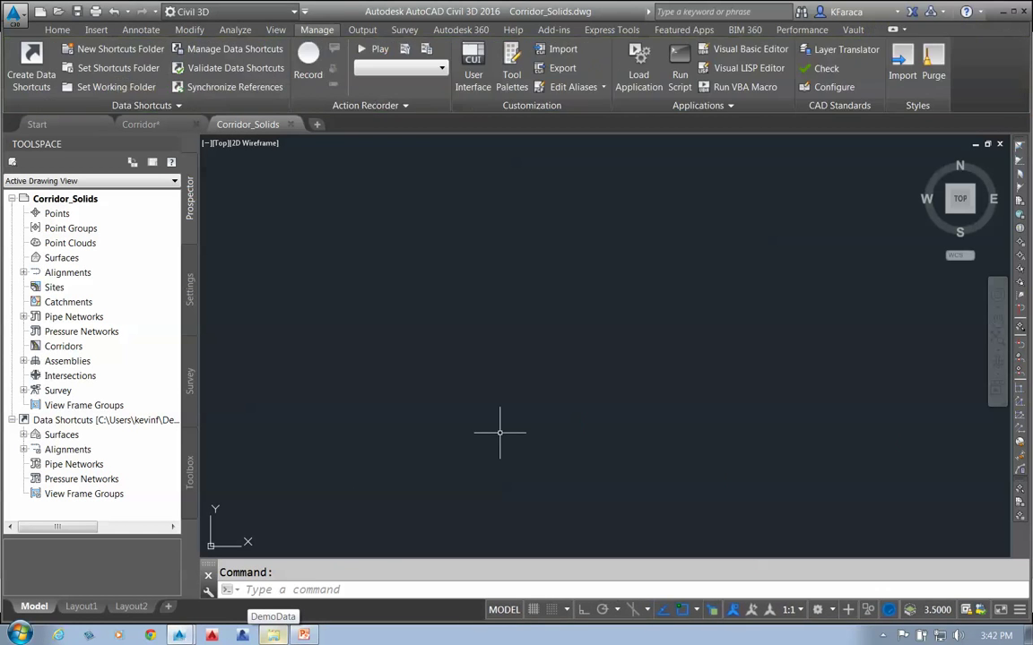
Display the full extents of the corridor solids in the SW Isometric view with the Conceptual visual style
{"action": "type", "text": "z"}
{"action": "key", "text": "Return"}
{"action": "type", "text": "e"}
{"action": "key", "text": "Return"}
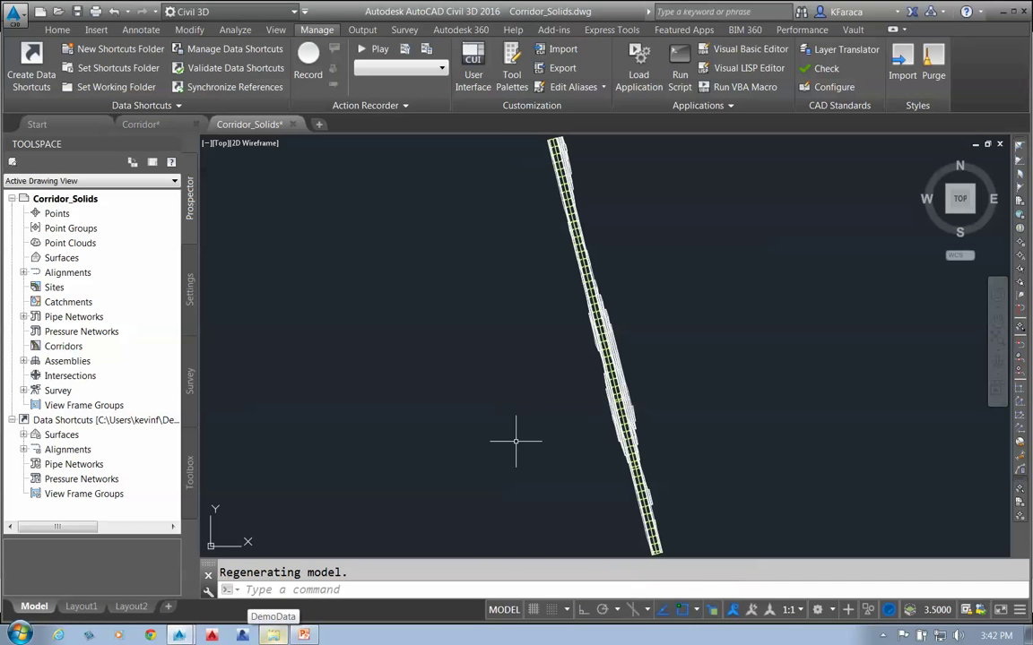
{"action": "left_click", "coordinate": [950, 214]}
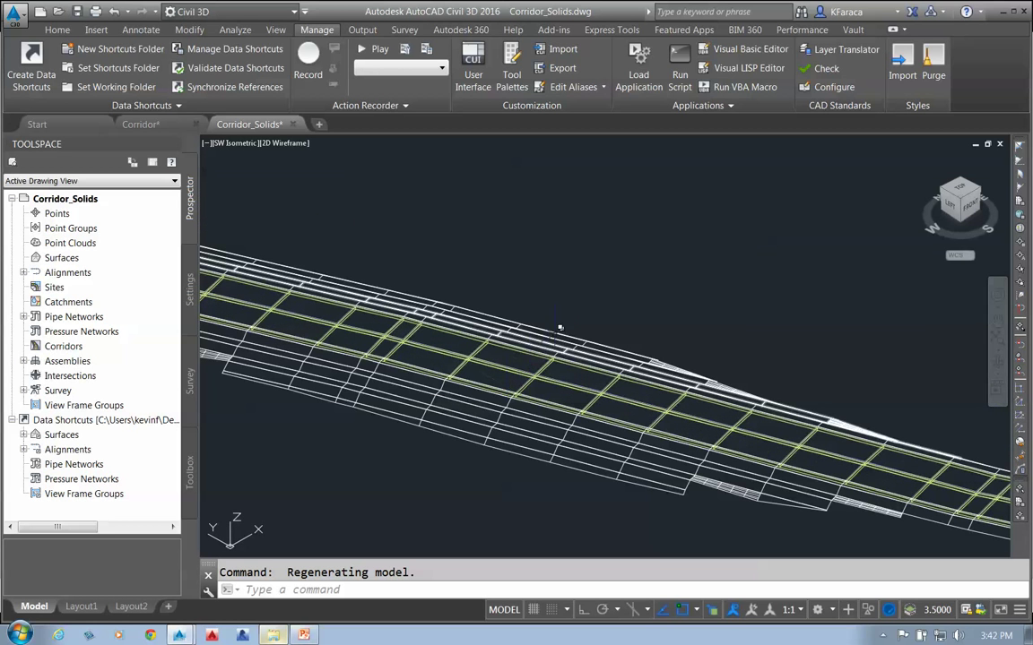
{"action": "left_click", "coordinate": [285, 143]}
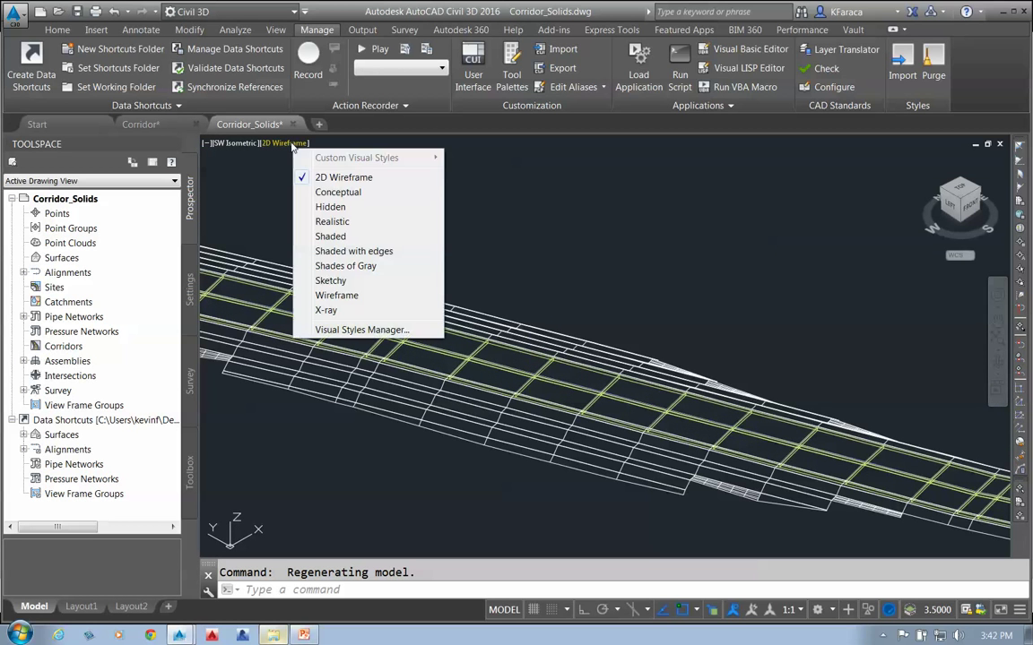
{"action": "left_click", "coordinate": [330, 192]}
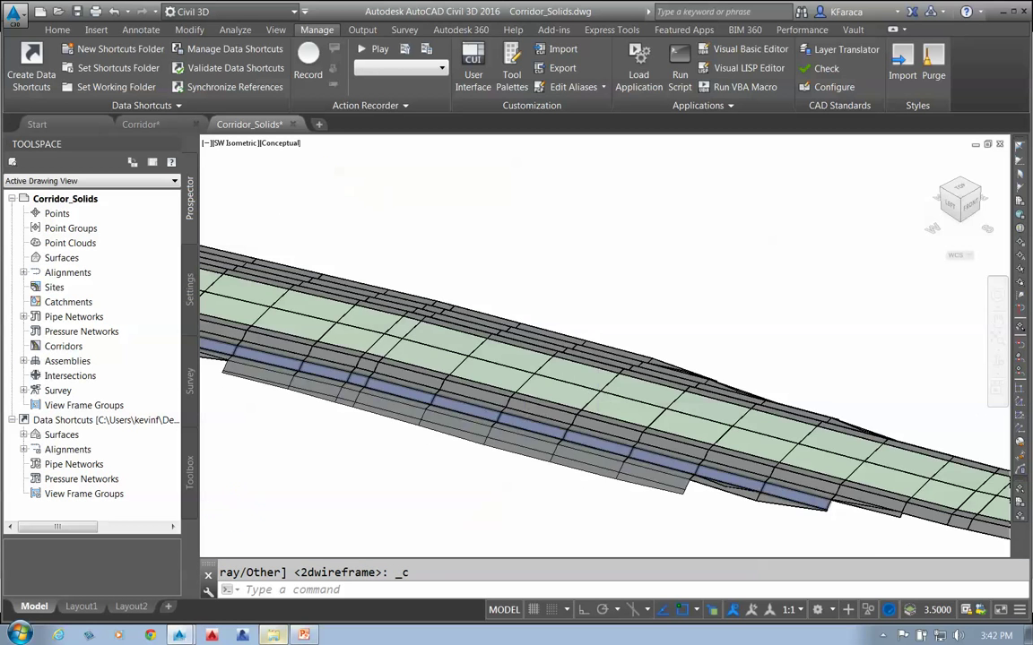
Examine the extracted corridor solids up close along the road, including their side slopes, and over their whole length
{"action": "scroll", "coordinate": [606, 350], "scroll_direction": "down", "scroll_amount": 4}
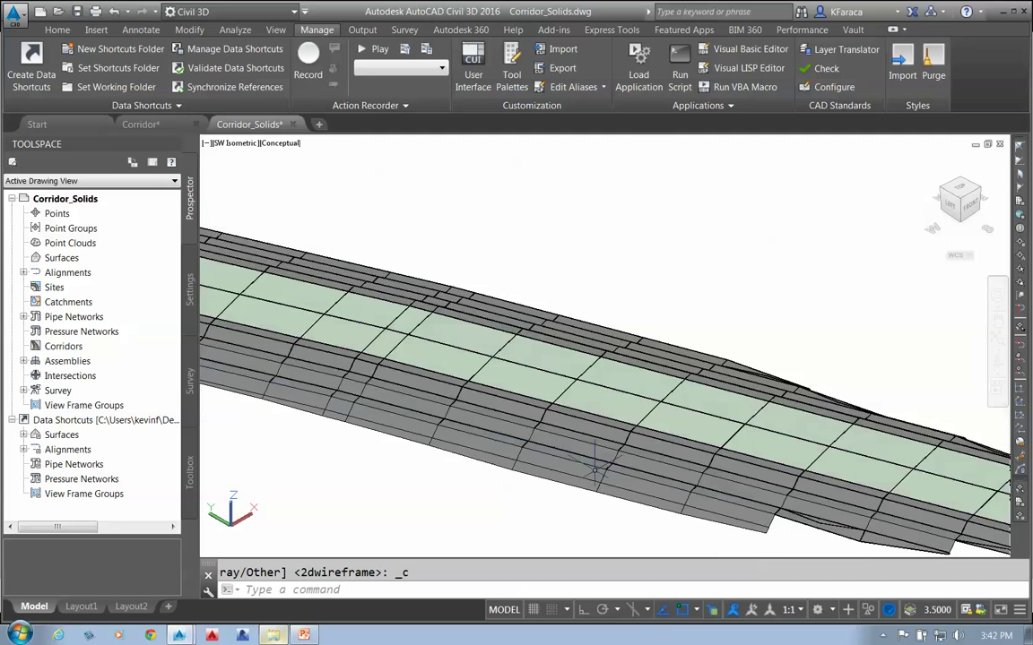
{"action": "middle_click_drag", "start_coordinate": [605, 457], "coordinate": [669, 492], "text": "shift"}
{"action": "scroll", "coordinate": [714, 441], "scroll_direction": "up", "scroll_amount": 3}
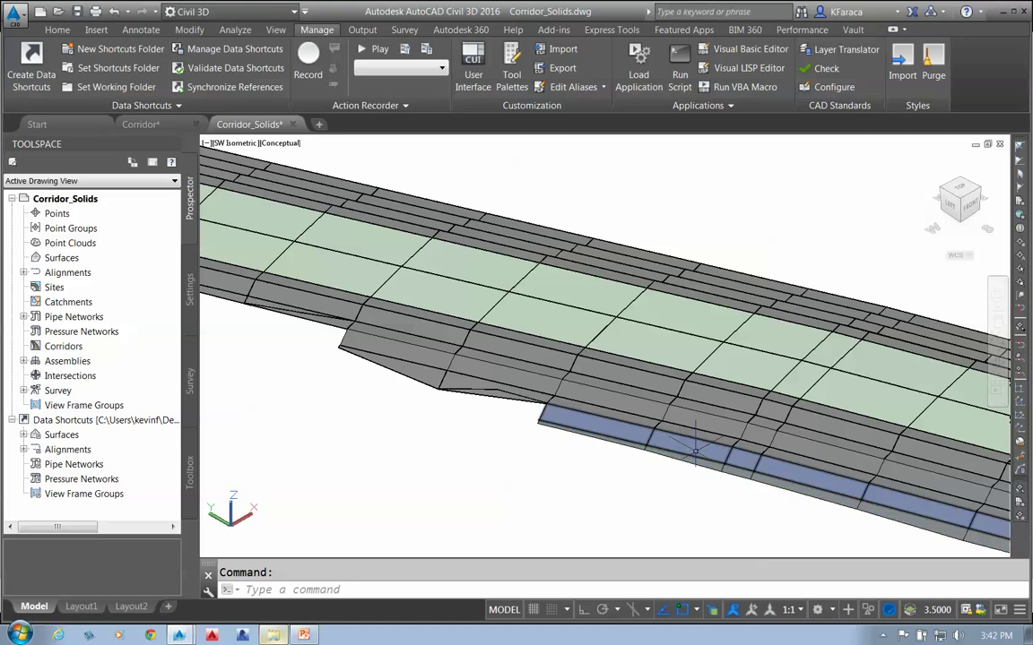
{"action": "scroll", "coordinate": [704, 437], "scroll_direction": "down", "scroll_amount": 10}
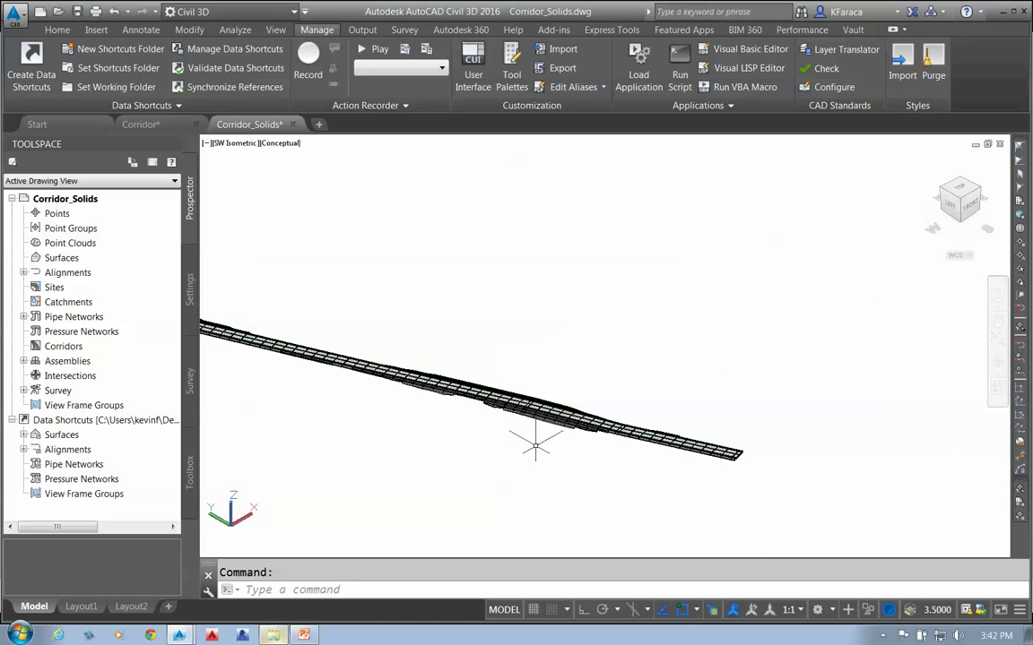
{"action": "key", "text": "Escape"}
{"action": "scroll", "coordinate": [657, 427], "scroll_direction": "up", "scroll_amount": 3}
{"action": "scroll", "coordinate": [793, 412], "scroll_direction": "down", "scroll_amount": 2}
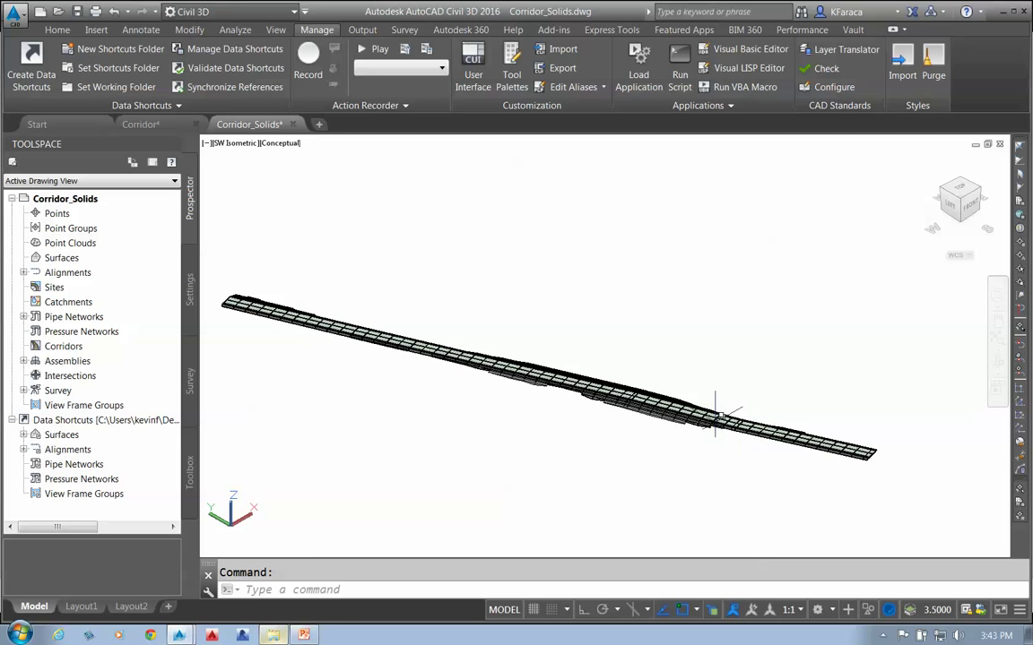
{"action": "scroll", "coordinate": [491, 133], "scroll_direction": "down", "scroll_amount": 3}
{"action": "scroll", "coordinate": [604, 254], "scroll_direction": "up", "scroll_amount": 5}
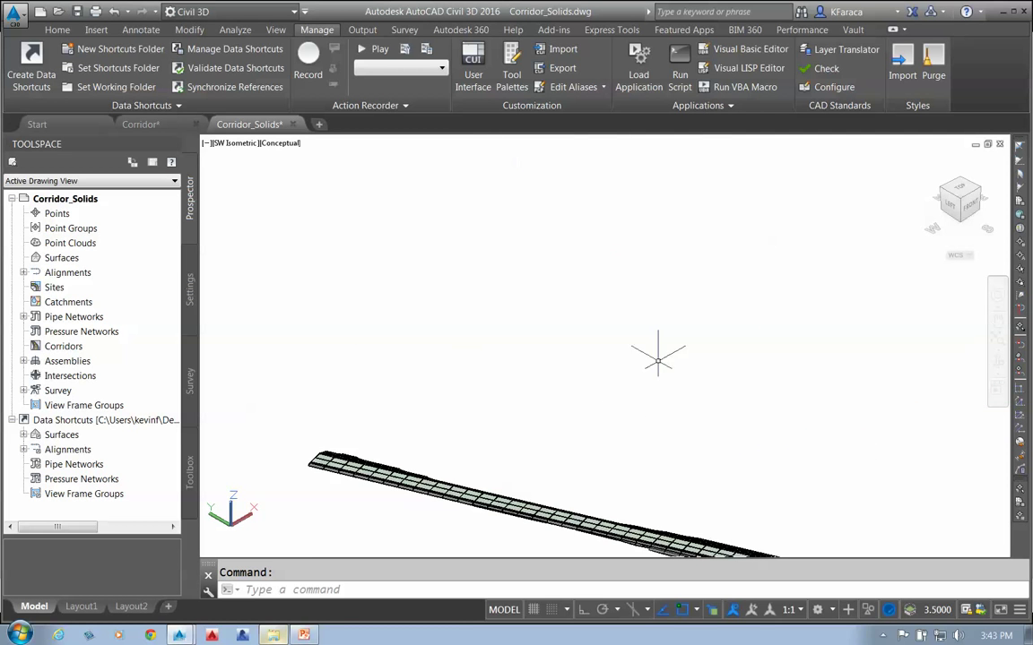
{"action": "scroll", "coordinate": [623, 242], "scroll_direction": "down", "scroll_amount": 2}
{"action": "left_click_drag", "start_coordinate": [623, 242], "coordinate": [560, 142]}
{"action": "scroll", "coordinate": [583, 179], "scroll_direction": "up", "scroll_amount": 1}
{"action": "key", "text": "Escape"}
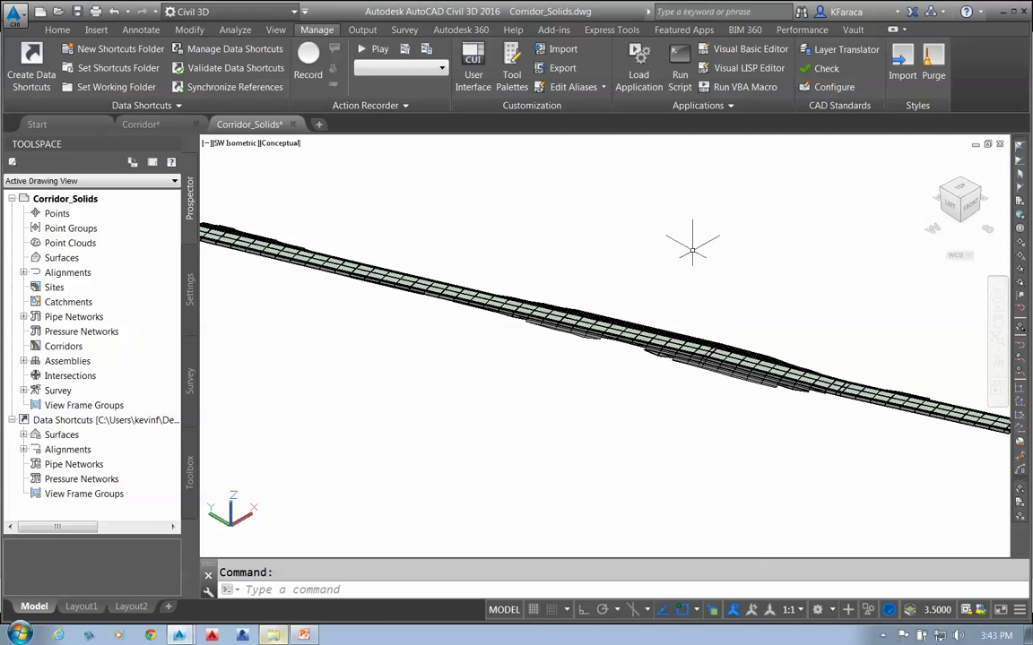
{"action": "scroll", "coordinate": [664, 234], "scroll_direction": "down", "scroll_amount": 3}
{"action": "middle_click_drag", "start_coordinate": [731, 255], "coordinate": [645, 281]}
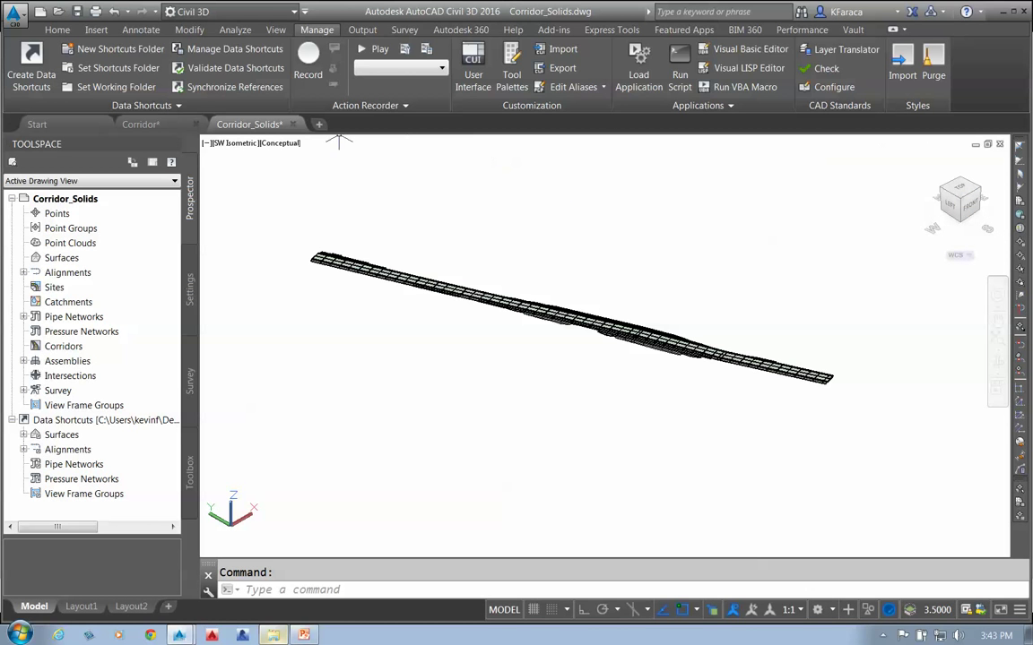
Close the Corridor_Solids drawing without saving it
{"action": "left_click", "coordinate": [293, 125]}
{"action": "left_click", "coordinate": [513, 358]}
Extract a solid from the EG surface in Corridor.dwg with a depth of 3, output to the new drawing Corridor_EG_Solids.dwg
{"action": "scroll", "coordinate": [664, 287], "scroll_direction": "down", "scroll_amount": 5}
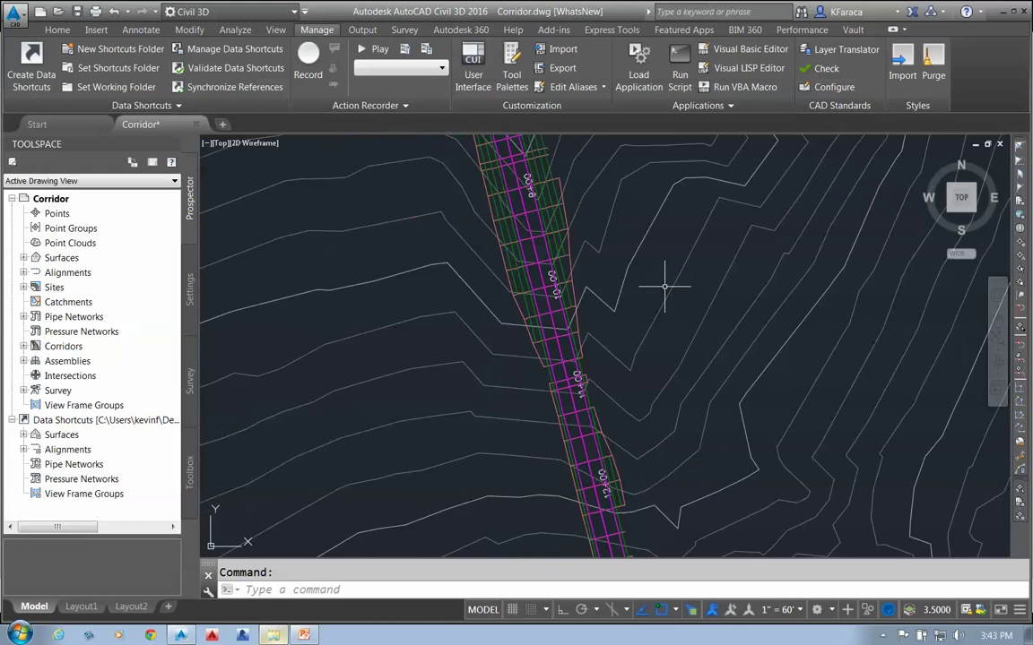
{"action": "mouse_move", "coordinate": [611, 293]}
{"action": "middle_mouse_down"}
{"action": "mouse_move", "coordinate": [439, 406]}
{"action": "mouse_move", "coordinate": [395, 366]}
{"action": "middle_mouse_up"}
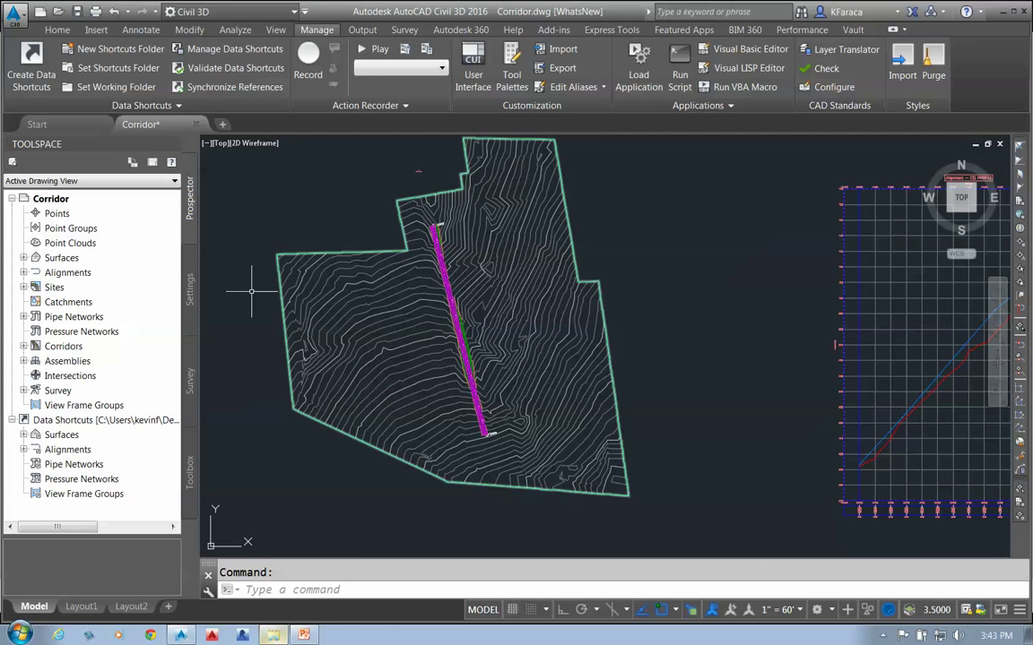
{"action": "left_click", "coordinate": [23, 258]}
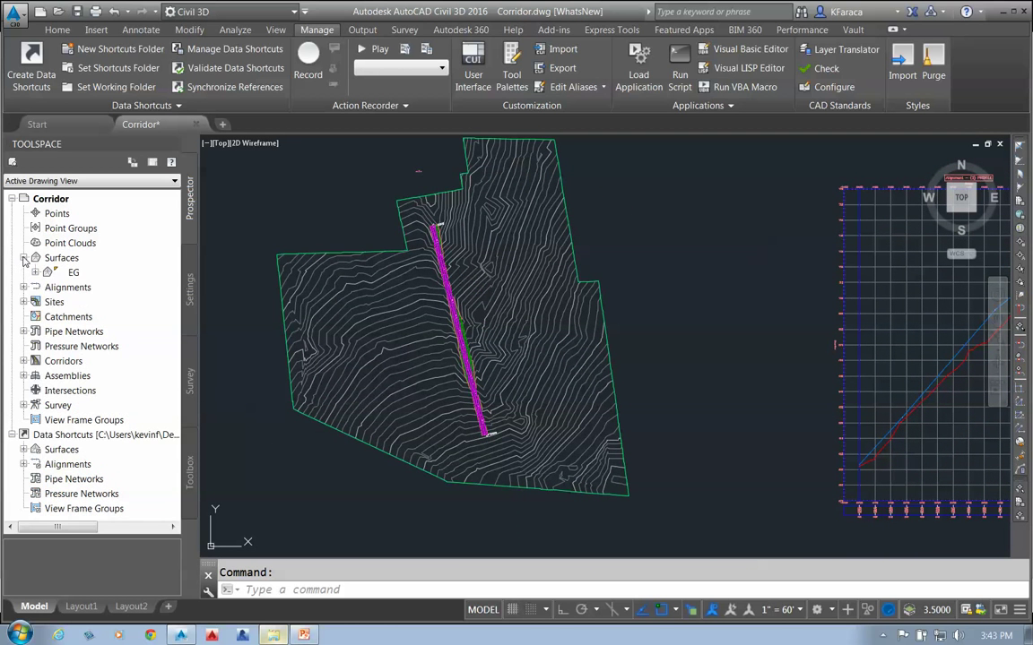
{"action": "left_click", "coordinate": [71, 274]}
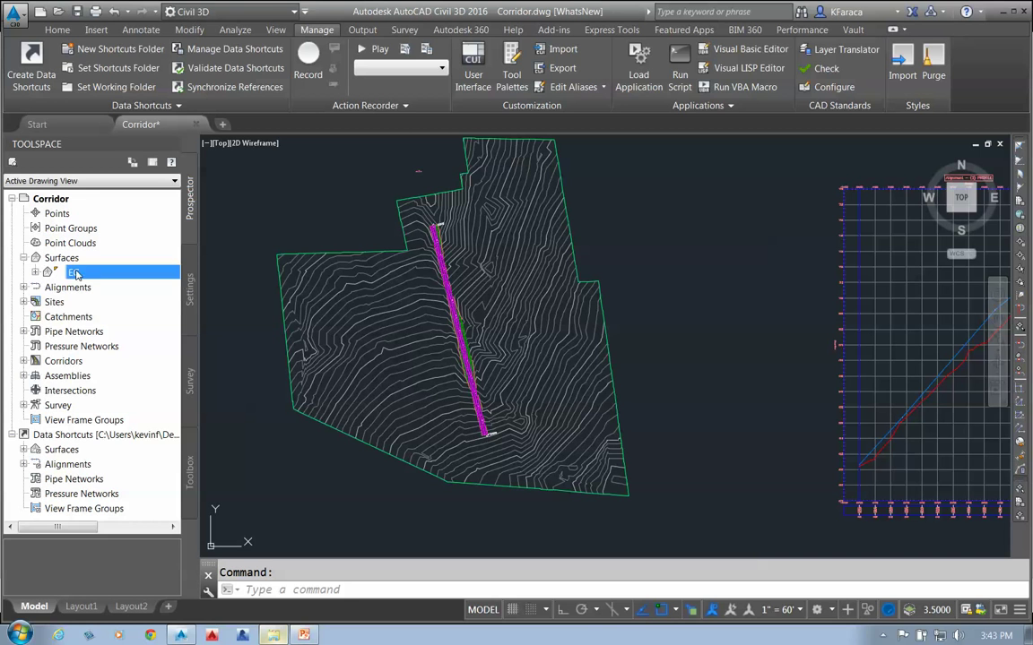
{"action": "right_click", "coordinate": [77, 275]}
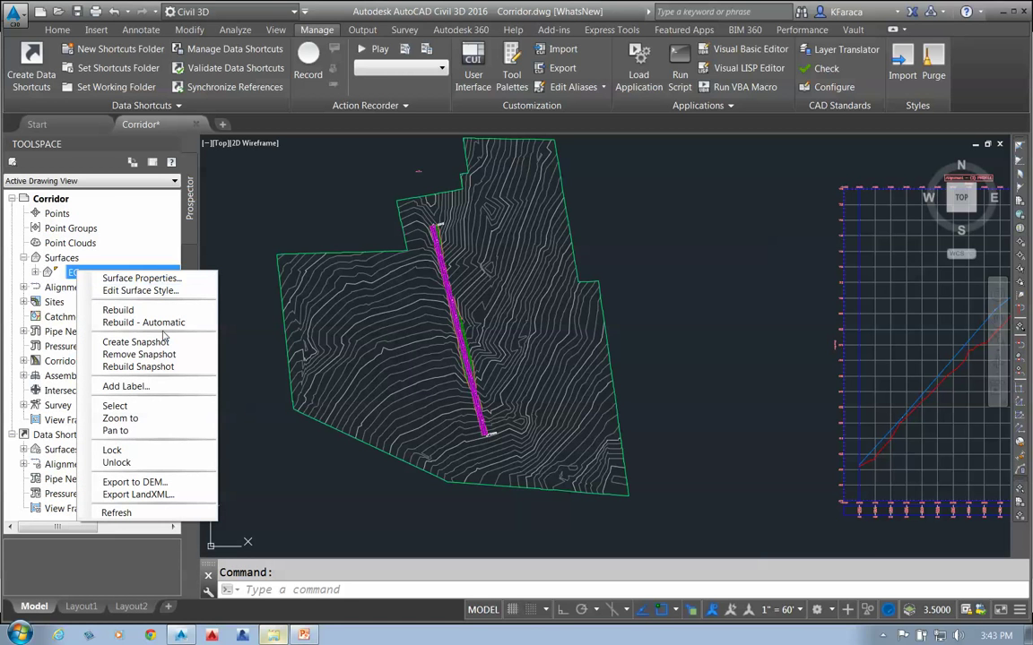
{"action": "left_click", "coordinate": [148, 407]}
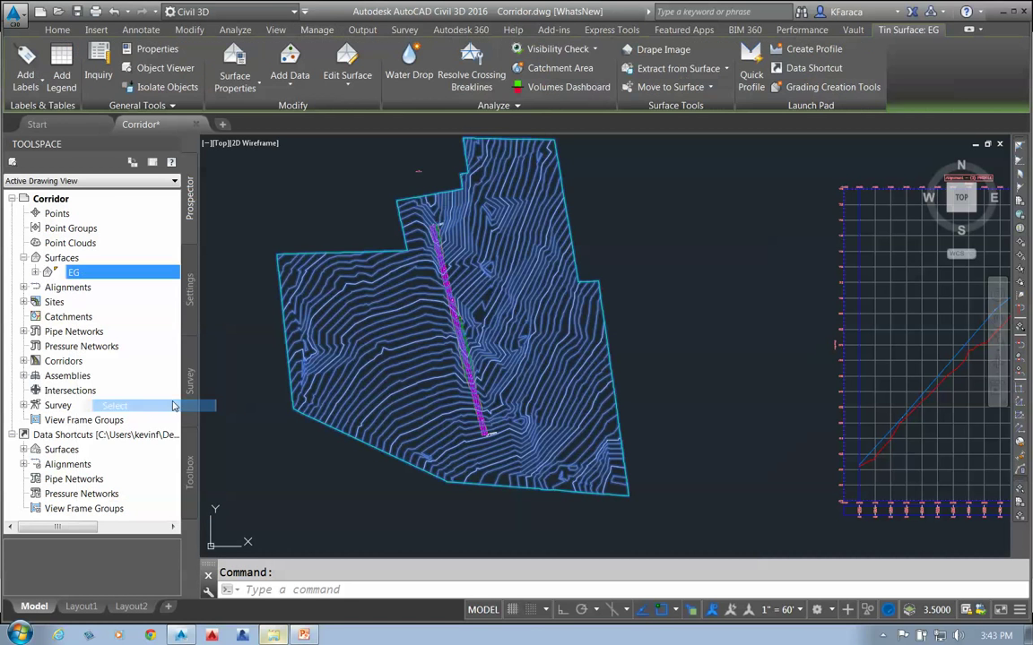
{"action": "left_click", "coordinate": [703, 69]}
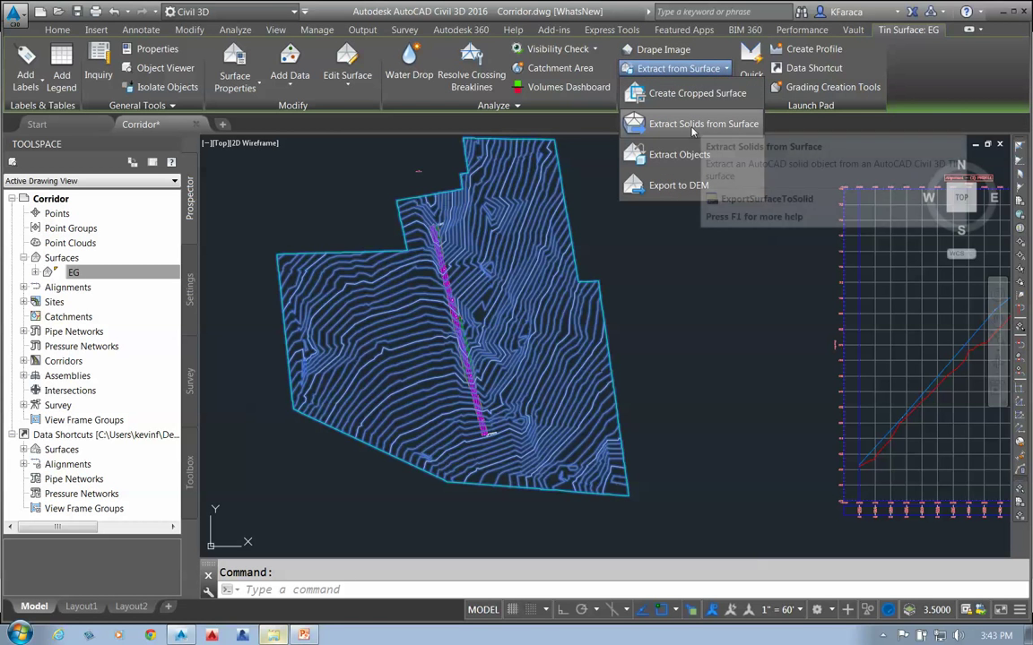
{"action": "left_click", "coordinate": [689, 125]}
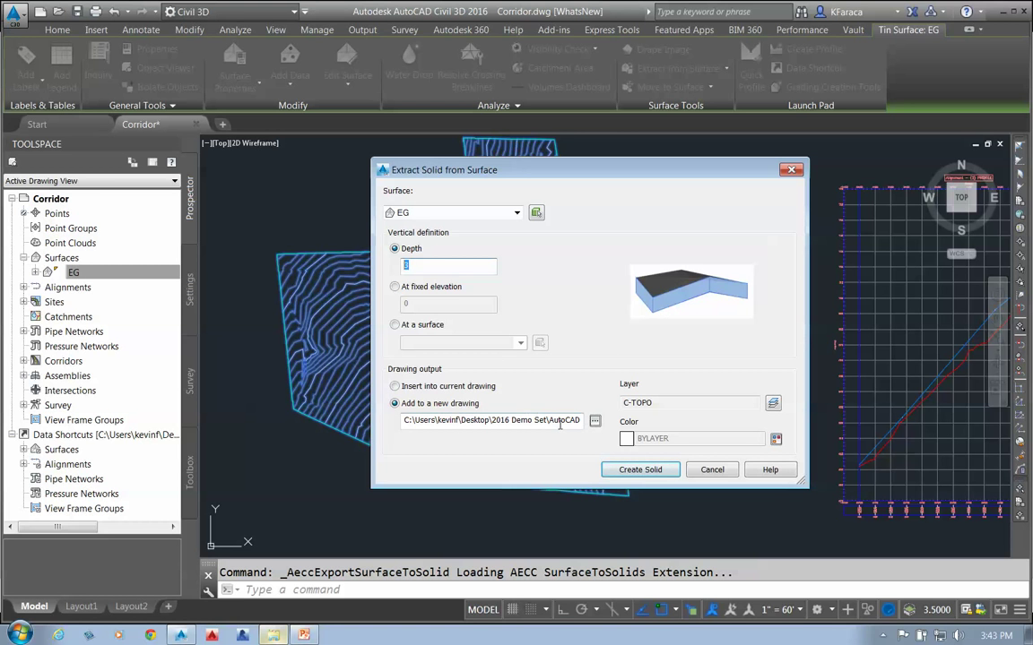
{"action": "left_click", "coordinate": [638, 470]}
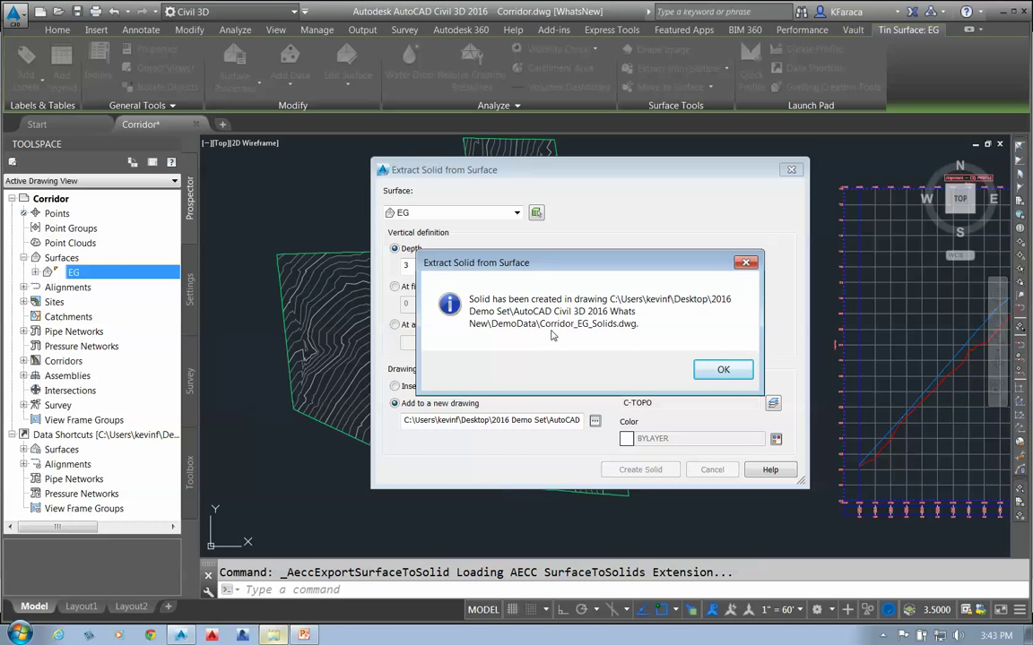
{"action": "left_click", "coordinate": [723, 370]}
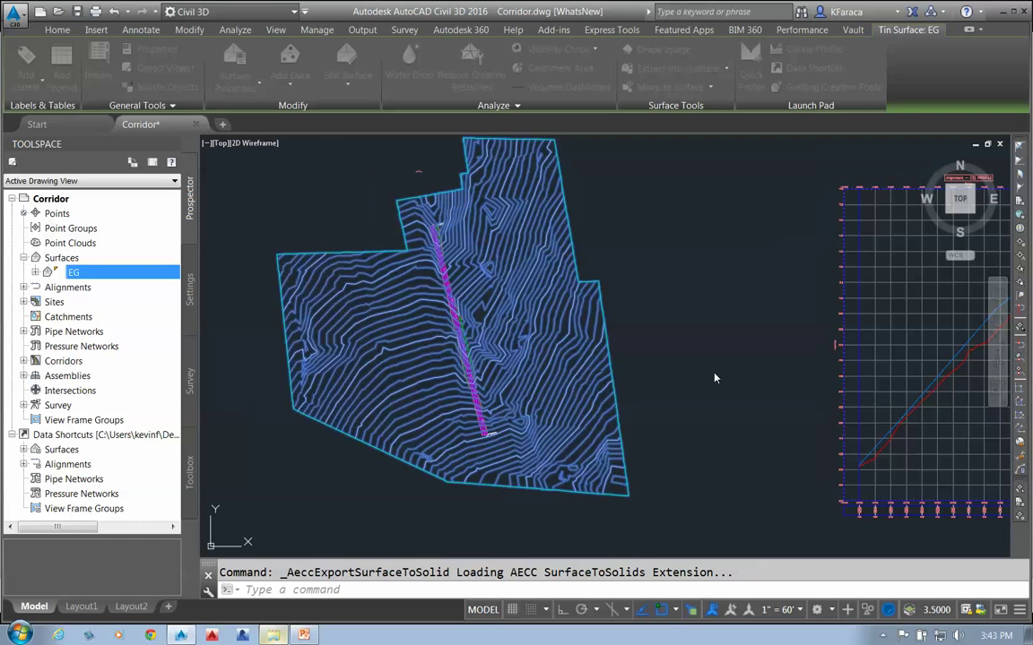
Open the surface solid drawing Corridor_EG_Solids.dwg from the DemoData folder
{"action": "left_click", "coordinate": [15, 12]}
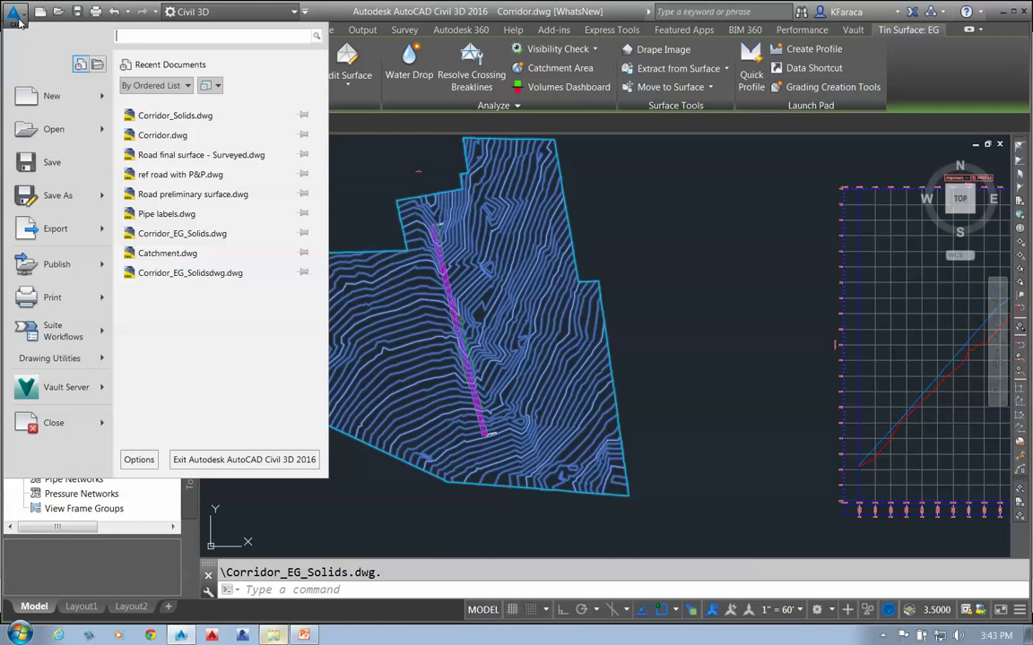
{"action": "left_click", "coordinate": [59, 125]}
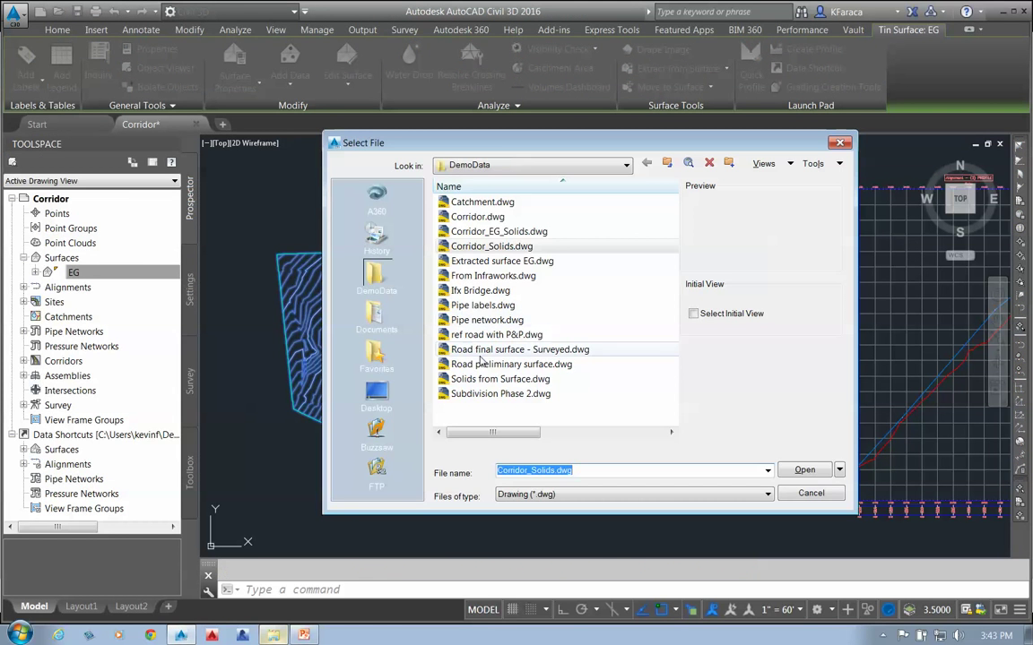
{"action": "left_click", "coordinate": [504, 232]}
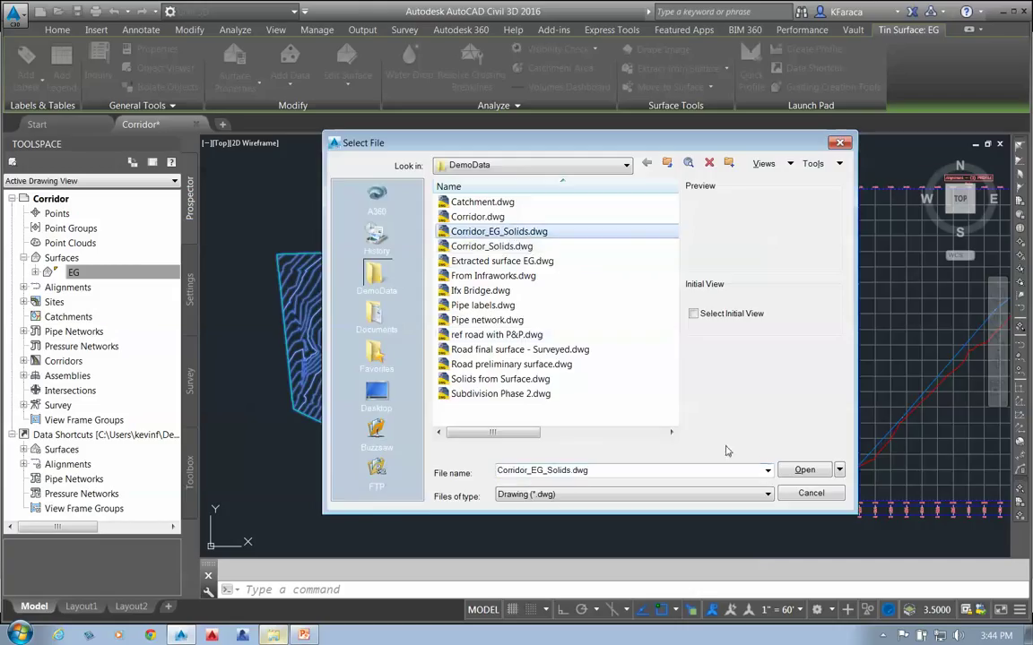
{"action": "left_click", "coordinate": [815, 469]}
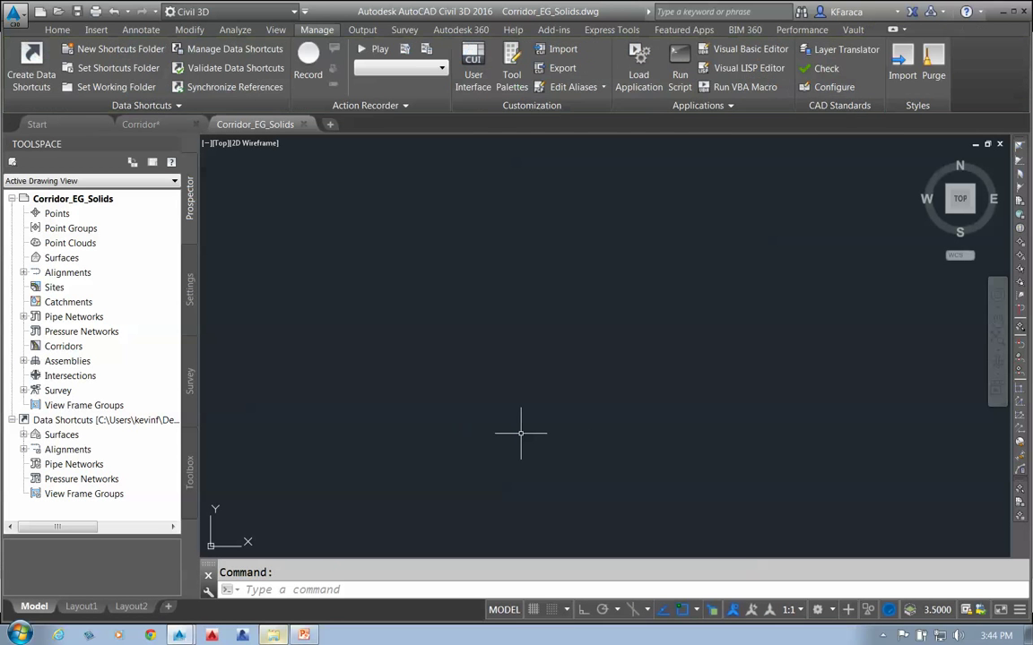
Zoom to the whole EG surface solid, tilt it into a 3D view and apply the Conceptual visual style
{"action": "type", "text": "z"}
{"action": "key", "text": "Return"}
{"action": "type", "text": "e"}
{"action": "key", "text": "Return"}
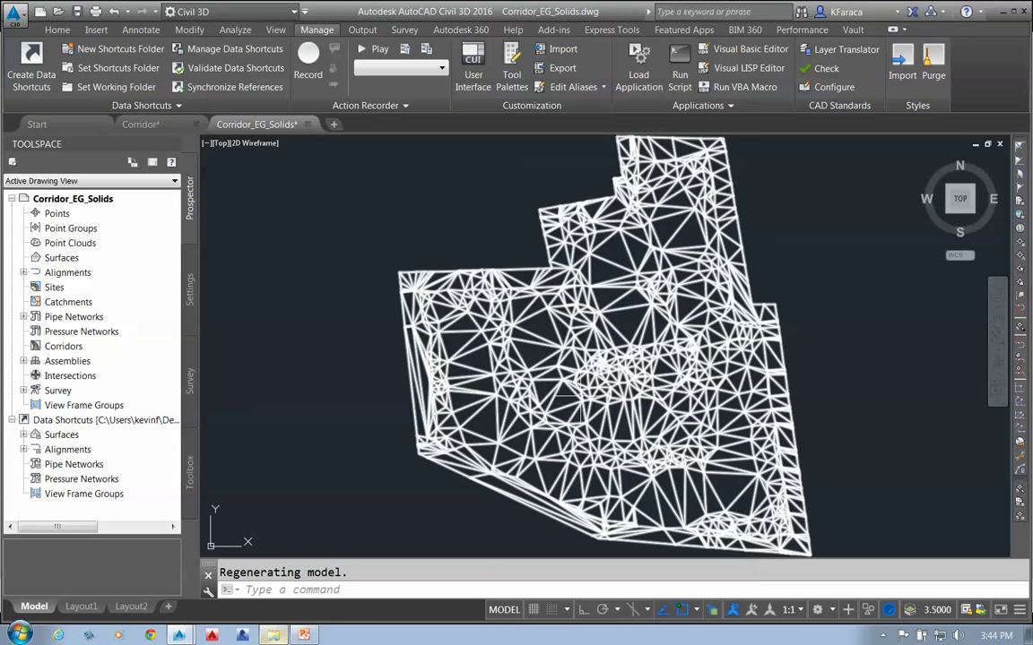
{"action": "middle_click_drag", "start_coordinate": [591, 404], "coordinate": [631, 499], "text": "shift"}
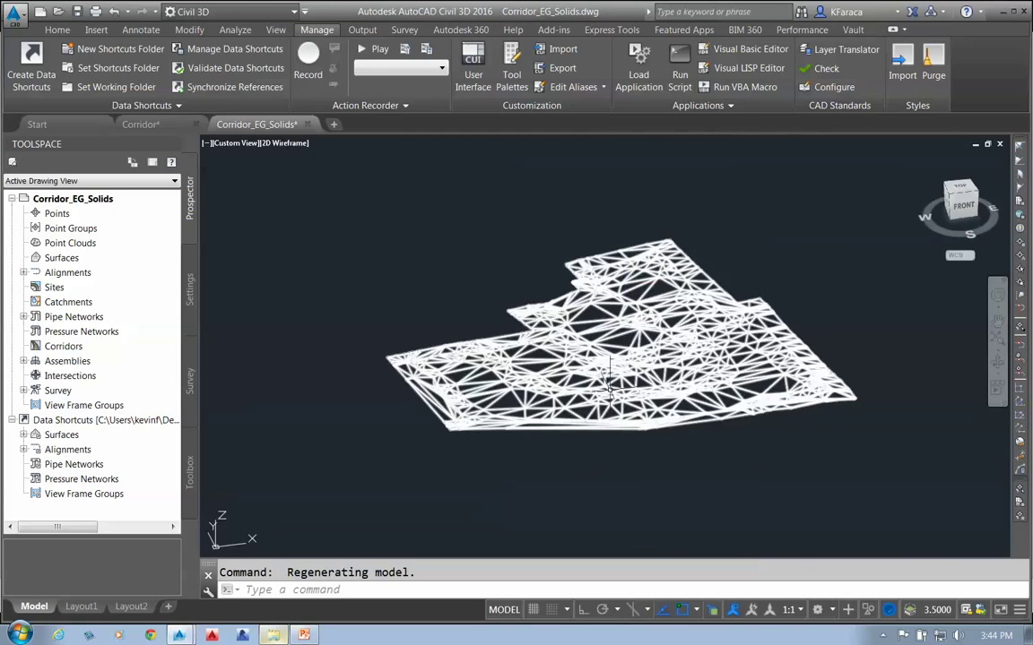
{"action": "scroll", "coordinate": [659, 336], "scroll_direction": "up", "scroll_amount": 3}
{"action": "scroll", "coordinate": [659, 336], "scroll_direction": "down", "scroll_amount": 1}
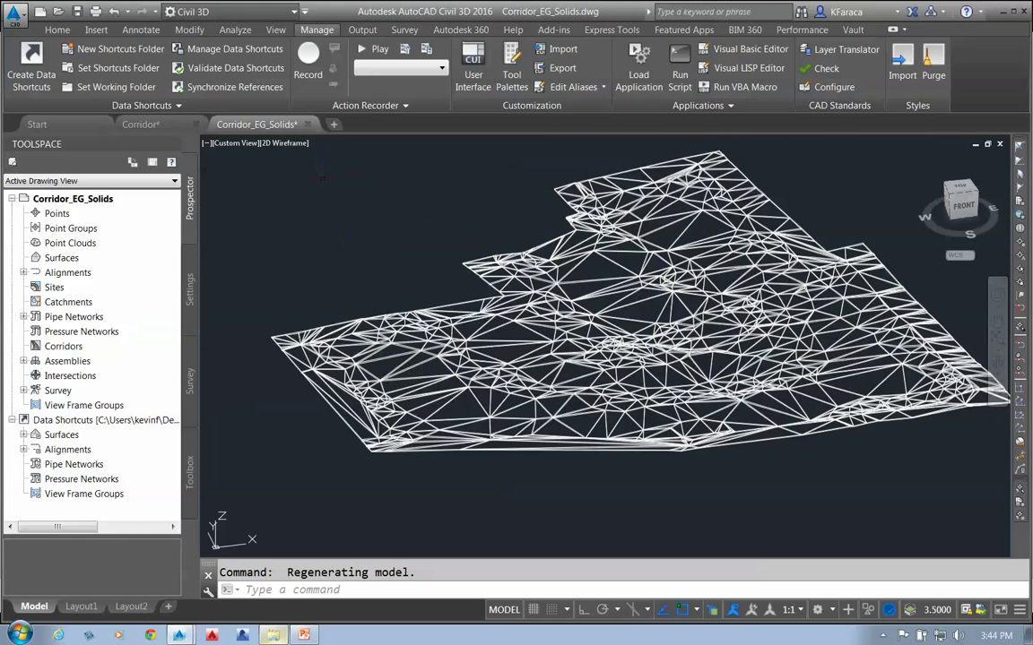
{"action": "left_click", "coordinate": [285, 142]}
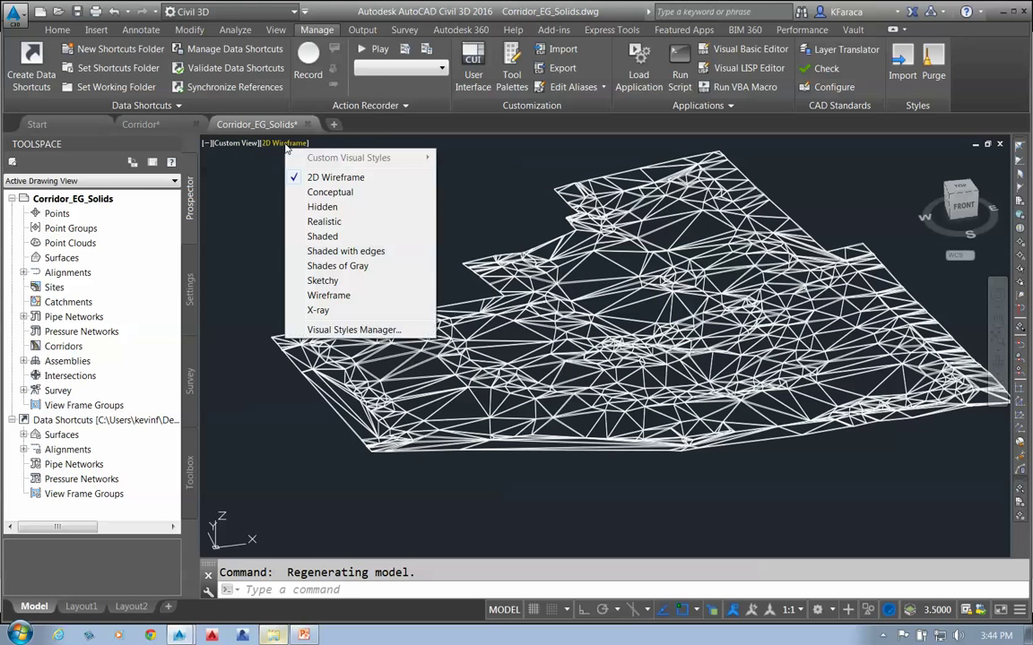
{"action": "left_click", "coordinate": [330, 192]}
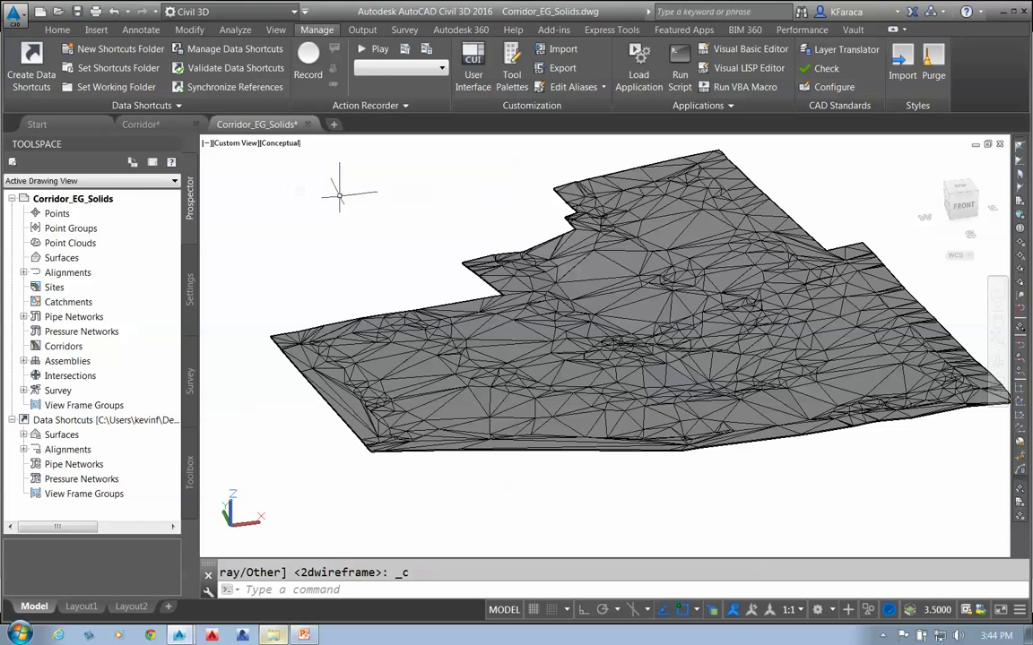
Examine the surface solid up close at its lower corner and edge thickness, and over its triangulated top
{"action": "scroll", "coordinate": [429, 435], "scroll_direction": "up", "scroll_amount": 4}
{"action": "scroll", "coordinate": [296, 453], "scroll_direction": "up", "scroll_amount": 5}
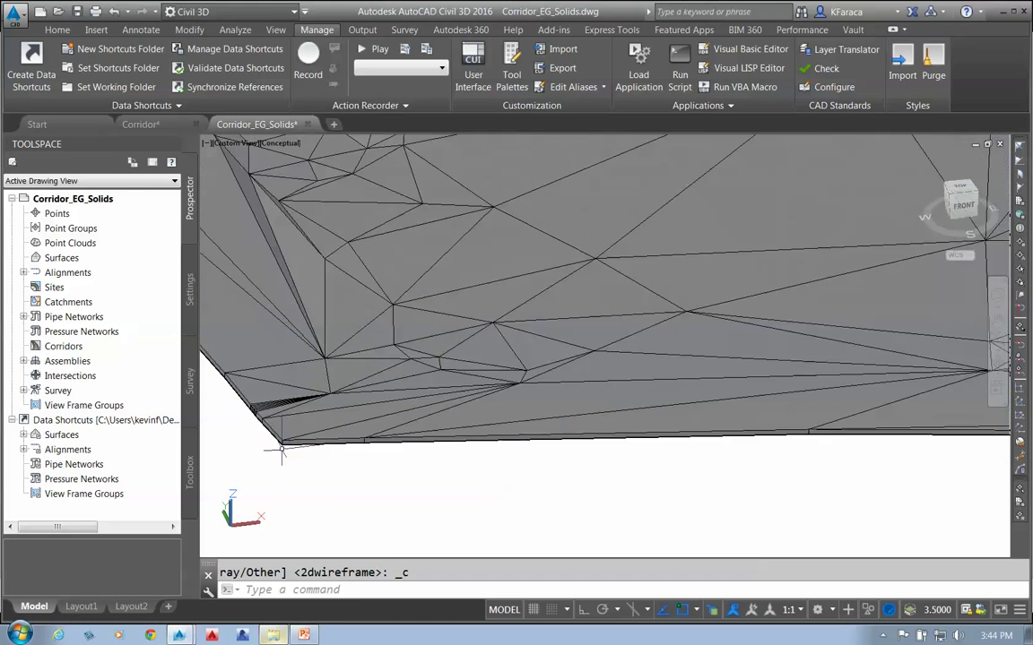
{"action": "scroll", "coordinate": [309, 433], "scroll_direction": "down", "scroll_amount": 2}
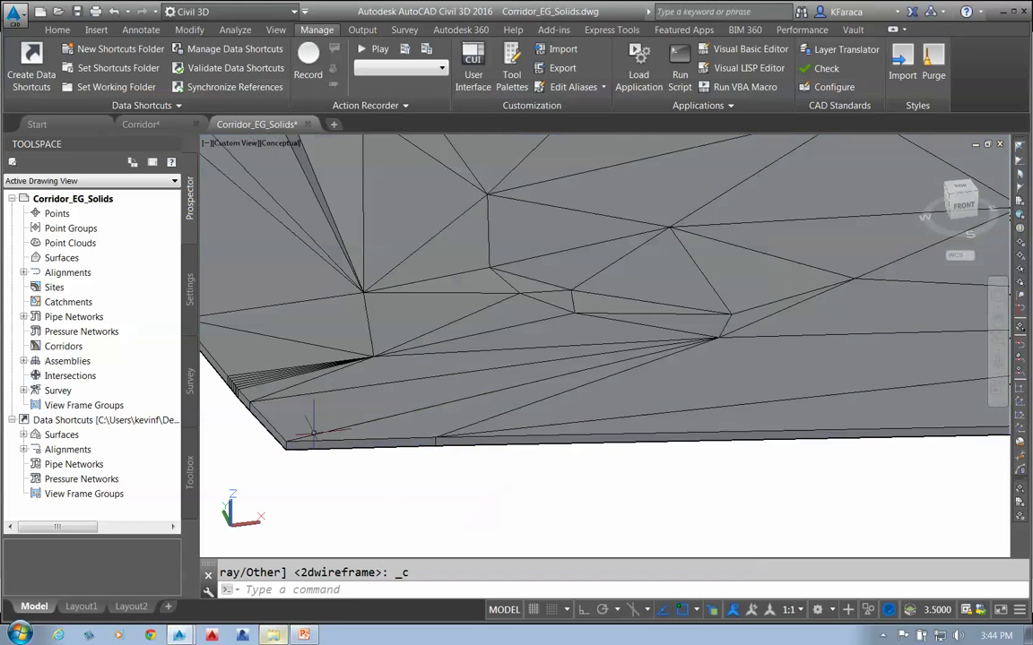
{"action": "scroll", "coordinate": [288, 449], "scroll_direction": "down", "scroll_amount": 2}
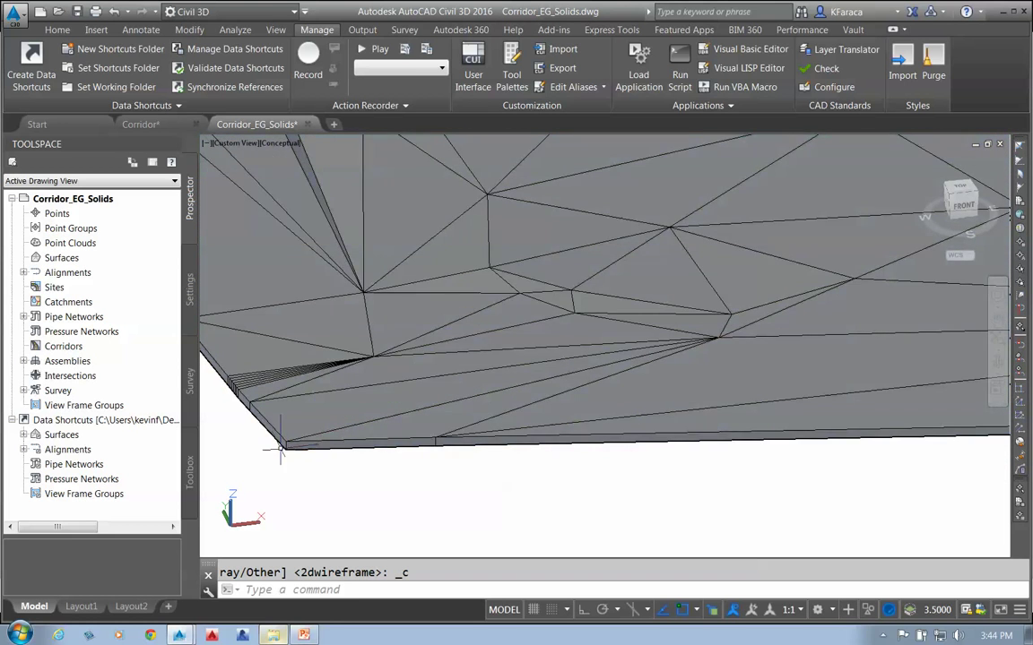
{"action": "scroll", "coordinate": [287, 459], "scroll_direction": "down", "scroll_amount": 4}
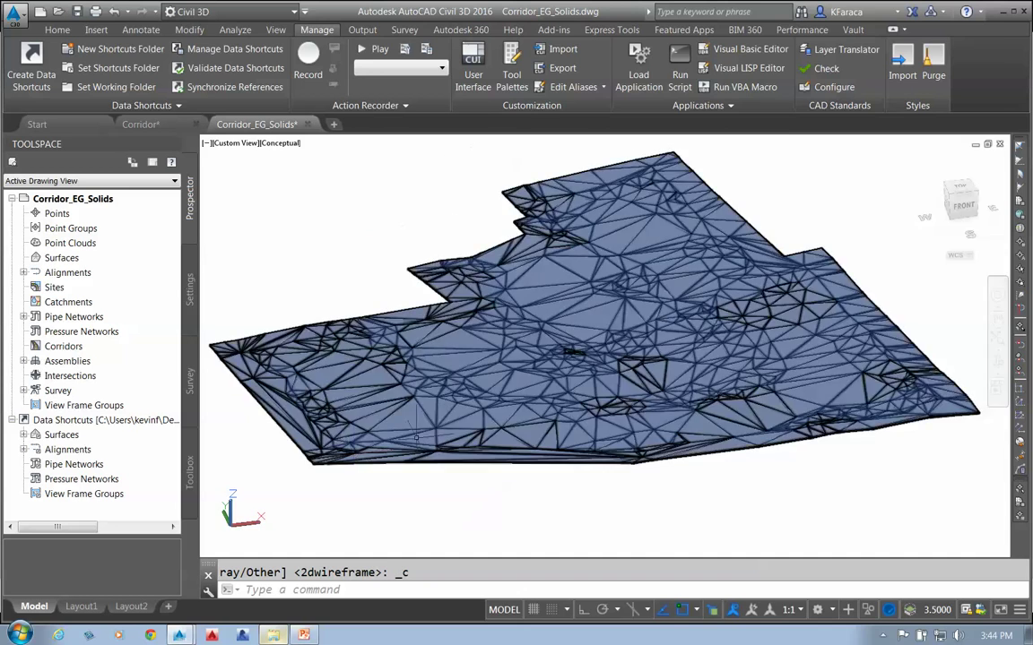
{"action": "scroll", "coordinate": [636, 404], "scroll_direction": "up", "scroll_amount": 4}
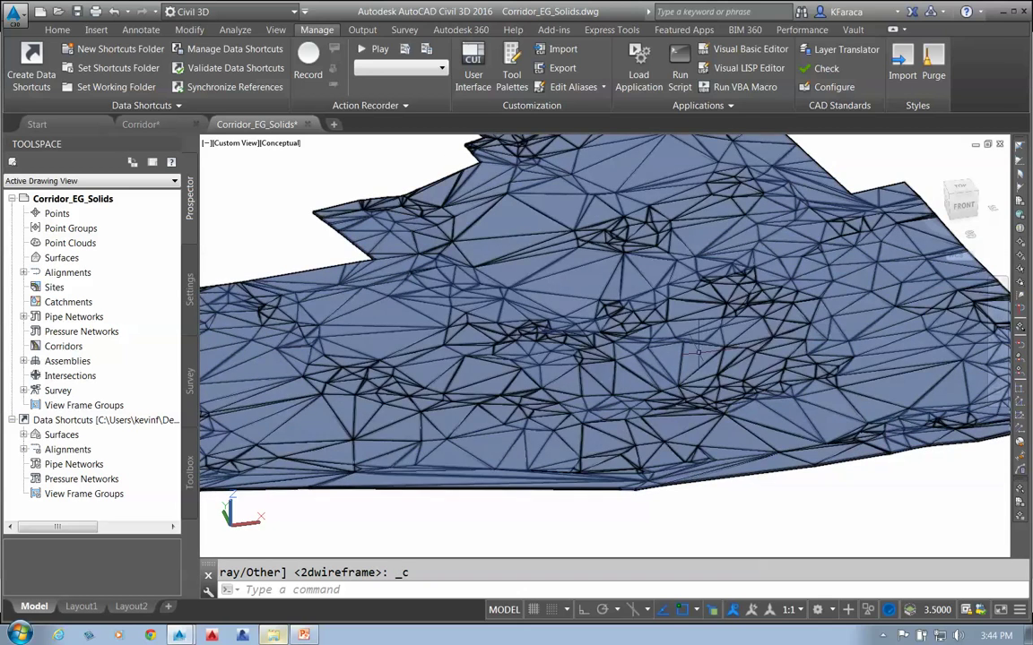
{"action": "key", "text": "Escape"}
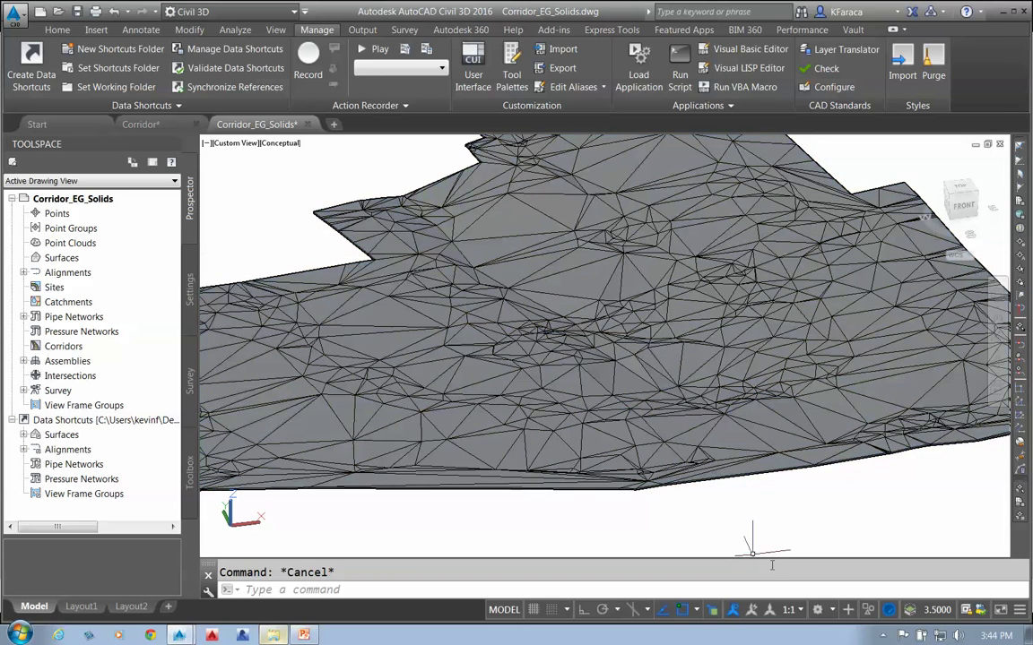
{"action": "middle_click_drag", "start_coordinate": [781, 520], "coordinate": [683, 477], "text": "shift"}
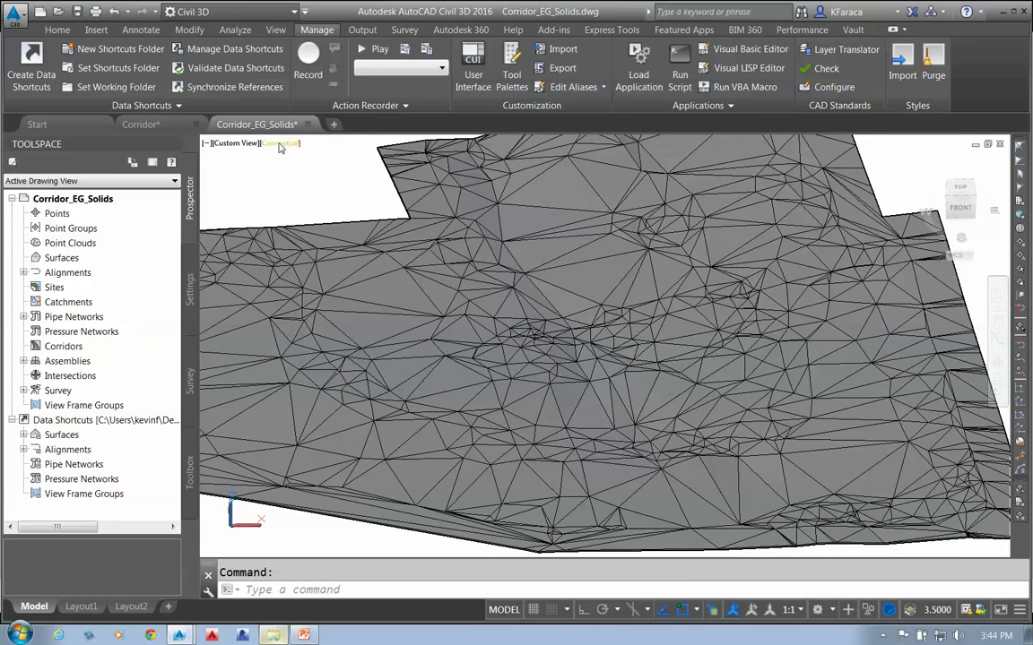
Apply the Realistic visual style and view the whole surface solid from nearly straight above
{"action": "left_click", "coordinate": [280, 144]}
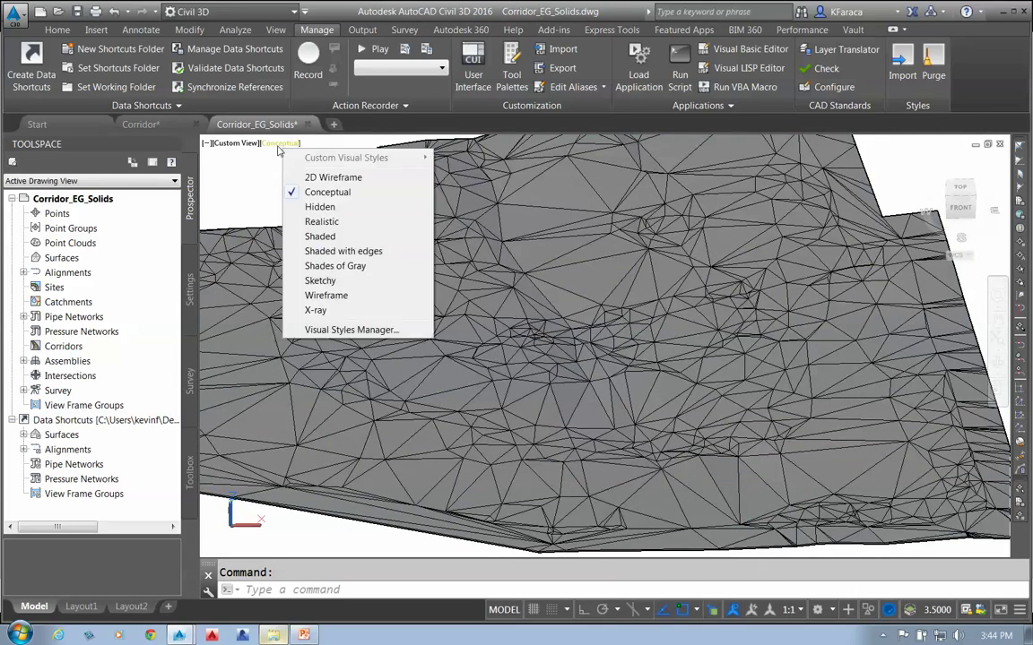
{"action": "left_click", "coordinate": [320, 222]}
{"action": "mouse_move", "coordinate": [573, 371]}
{"action": "middle_mouse_down", "text": "shift"}
{"action": "mouse_move", "coordinate": [587, 388]}
{"action": "mouse_move", "coordinate": [565, 383]}
{"action": "mouse_move", "coordinate": [779, 357]}
{"action": "mouse_move", "coordinate": [818, 342]}
{"action": "mouse_move", "coordinate": [809, 364]}
{"action": "mouse_move", "coordinate": [807, 352]}
{"action": "middle_mouse_up", "text": "shift"}
{"action": "scroll", "coordinate": [587, 387], "scroll_direction": "down", "scroll_amount": 5}
{"action": "scroll", "coordinate": [589, 390], "scroll_direction": "up", "scroll_amount": 3}
{"action": "scroll", "coordinate": [539, 374], "scroll_direction": "down", "scroll_amount": 2}
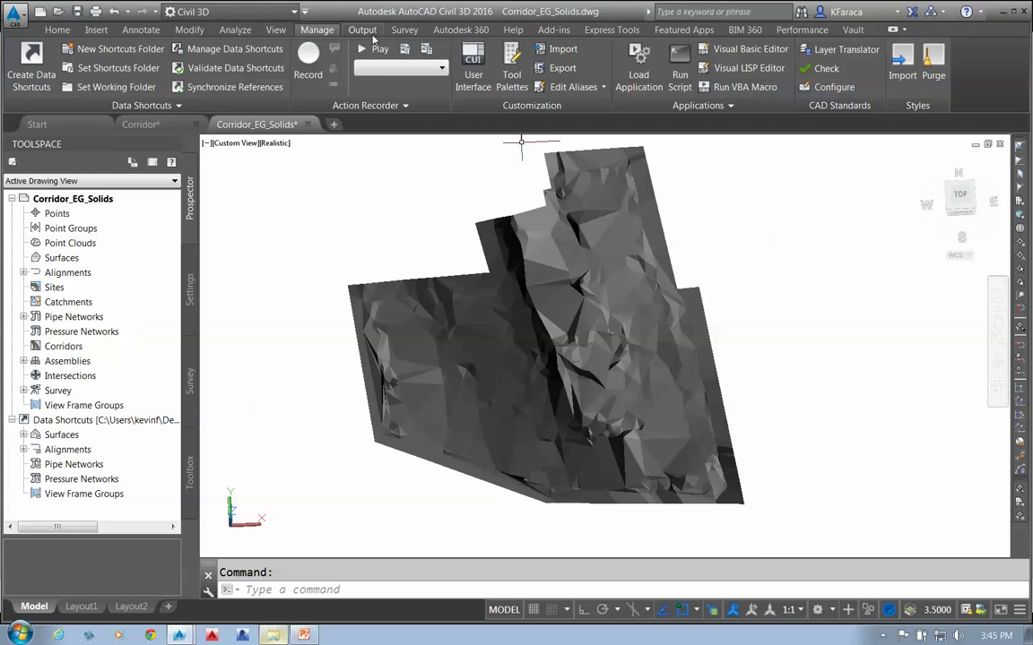
Export the Corridor_EG_Solids drawing to IFC with project number 1, keeping the proposed project name and DemoData location
{"action": "left_click", "coordinate": [363, 30]}
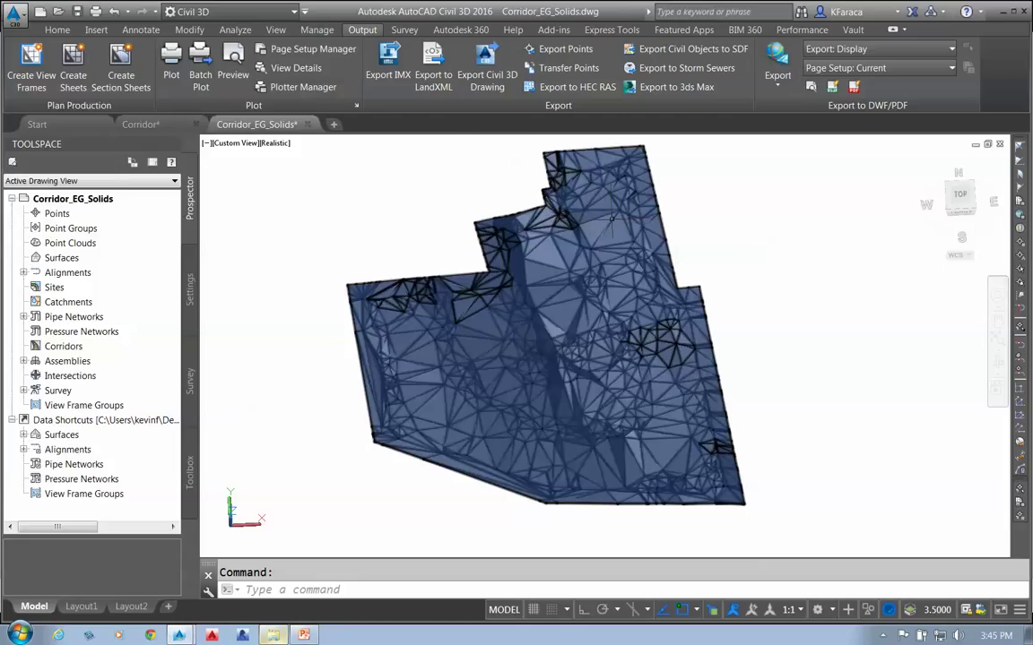
{"action": "left_click", "coordinate": [16, 12]}
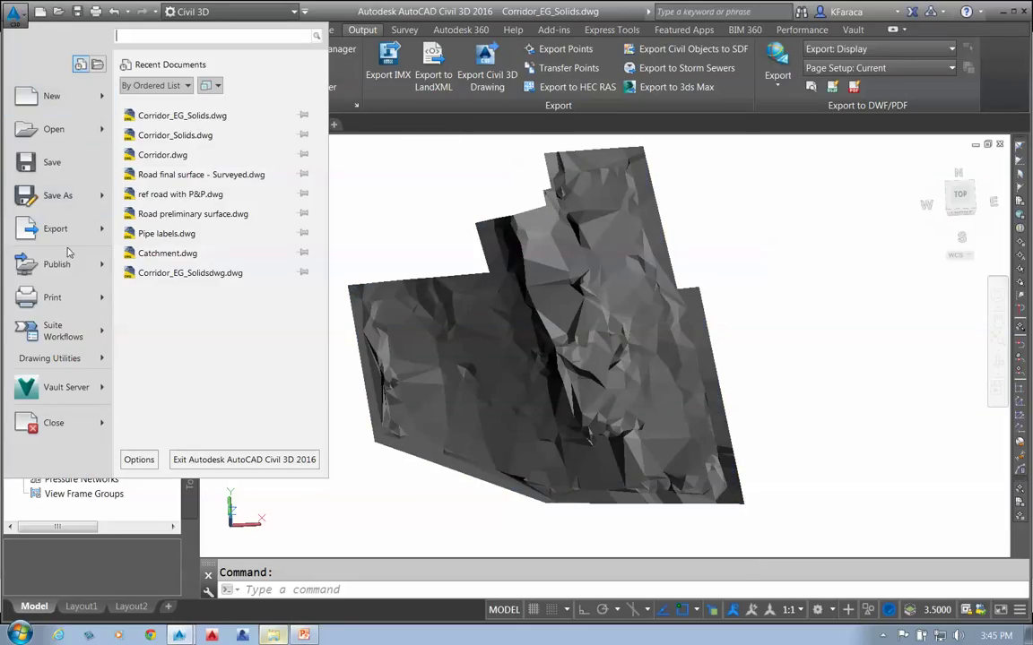
{"action": "mouse_move", "coordinate": [83, 215]}
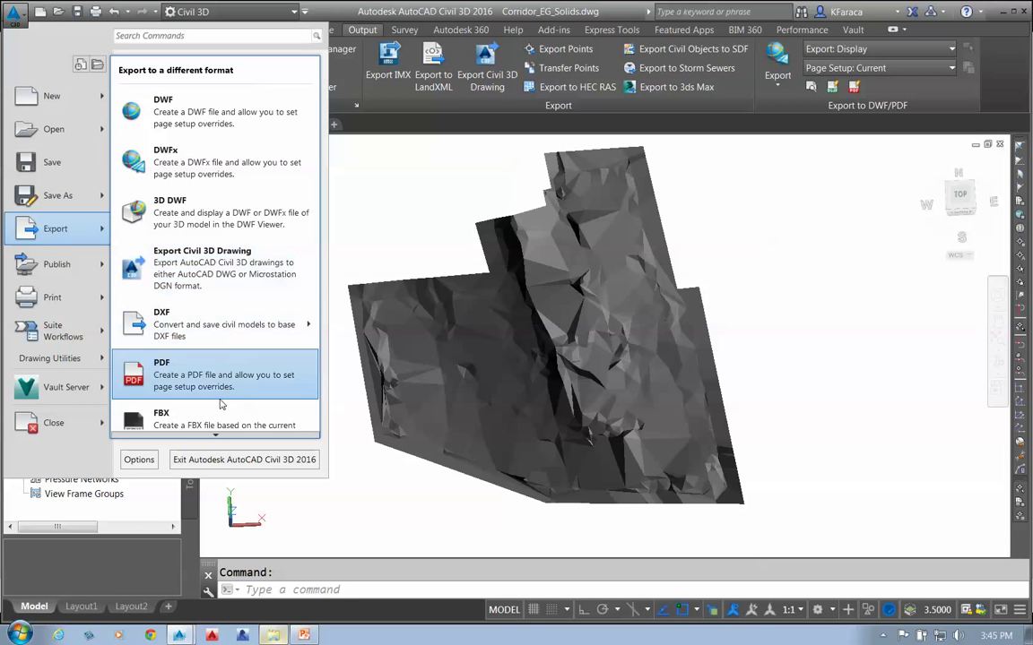
{"action": "scroll", "coordinate": [217, 421], "scroll_direction": "down", "scroll_amount": 3}
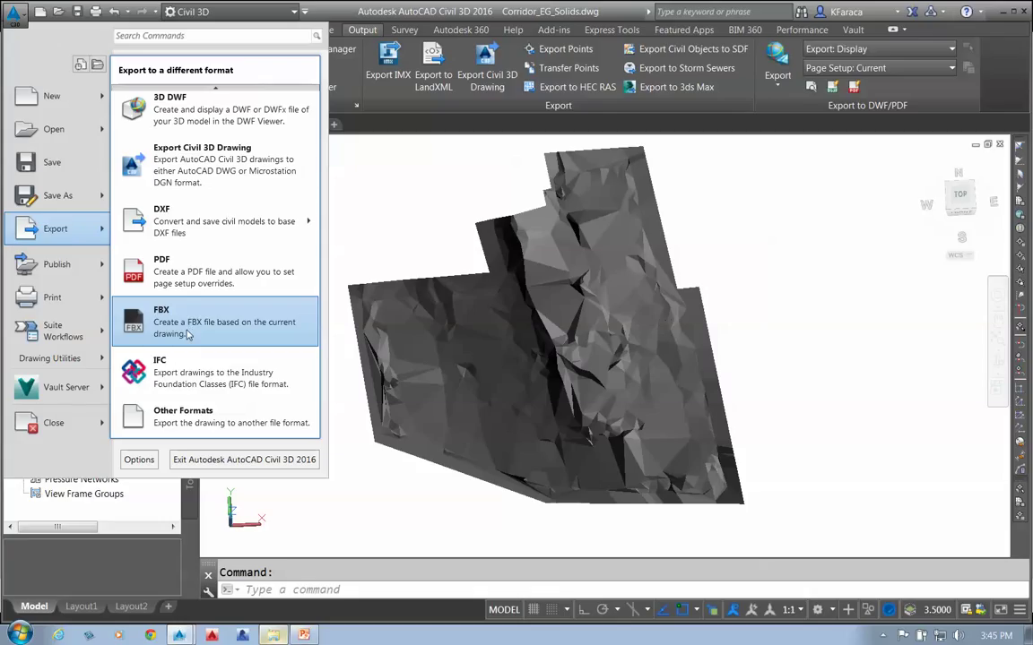
{"action": "left_click", "coordinate": [204, 382]}
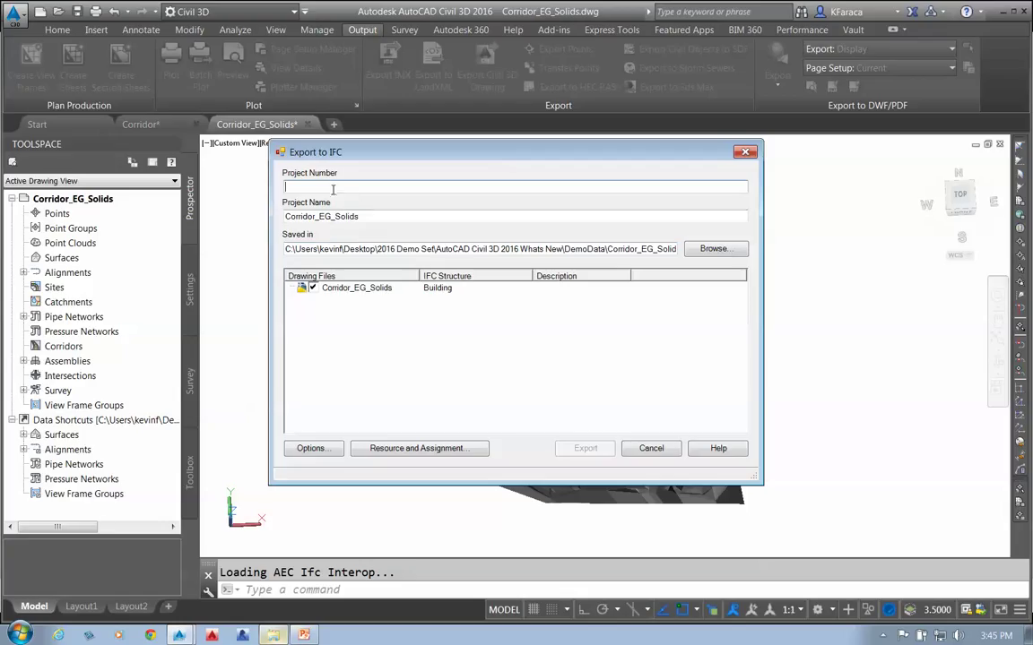
{"action": "type", "text": "1"}
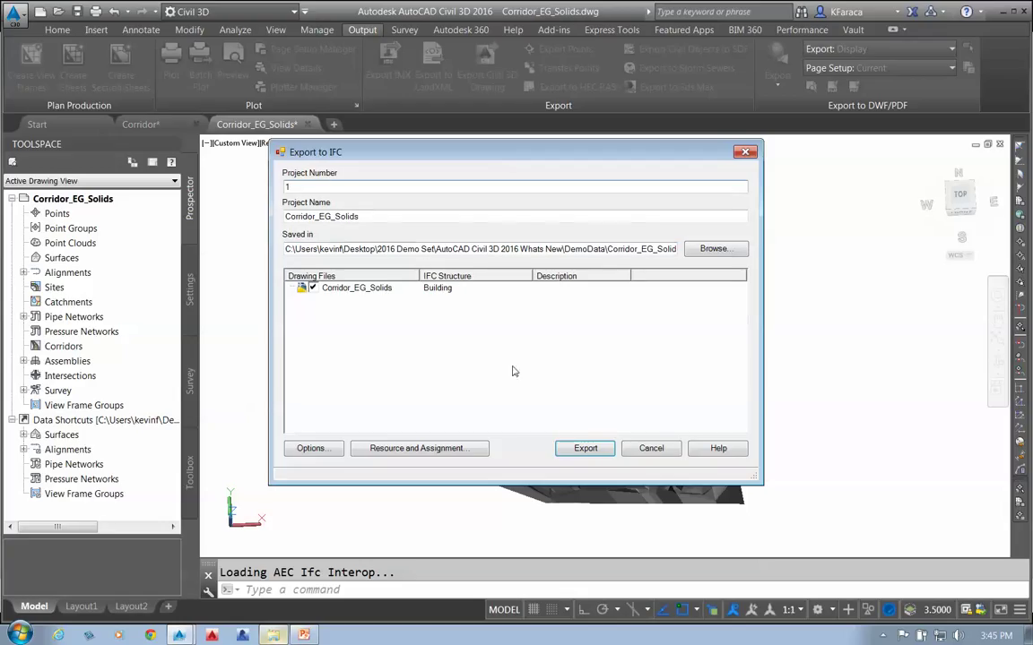
{"action": "left_click", "coordinate": [339, 287]}
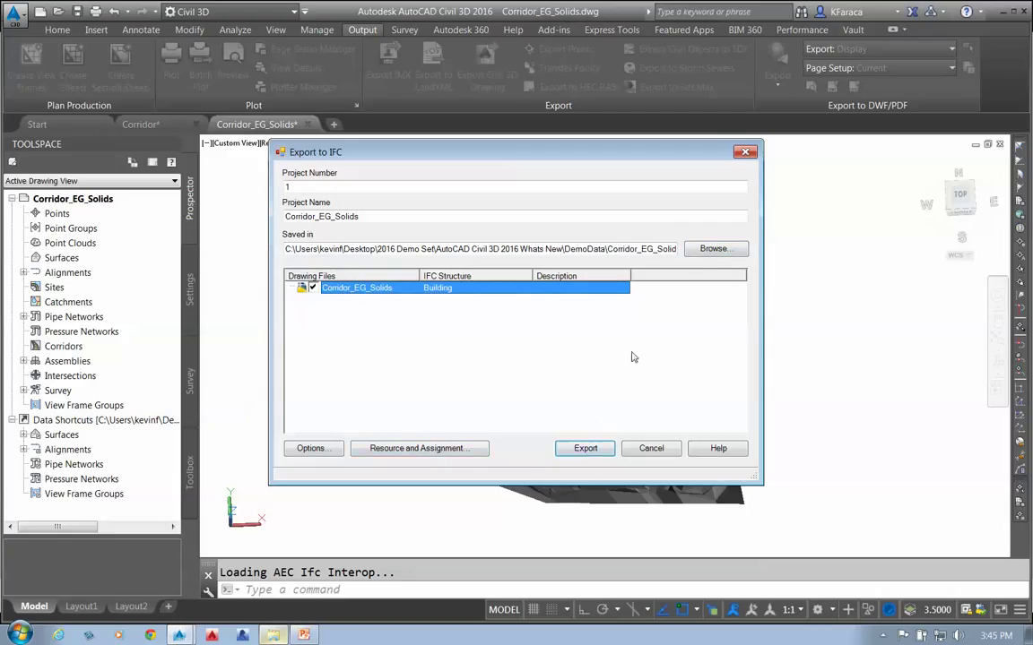
{"action": "left_click", "coordinate": [585, 448]}
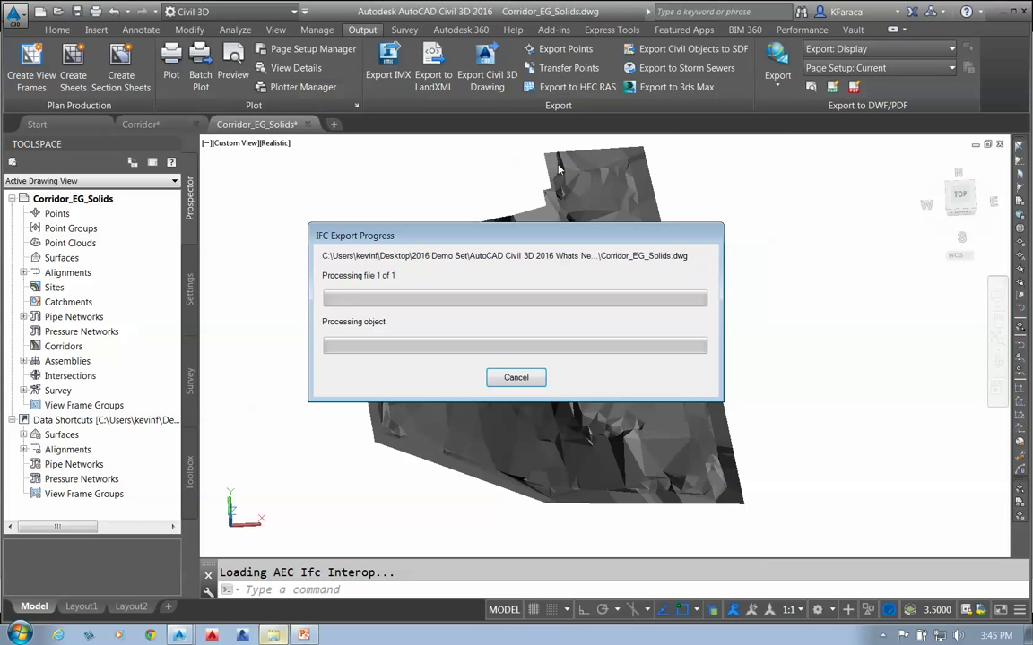
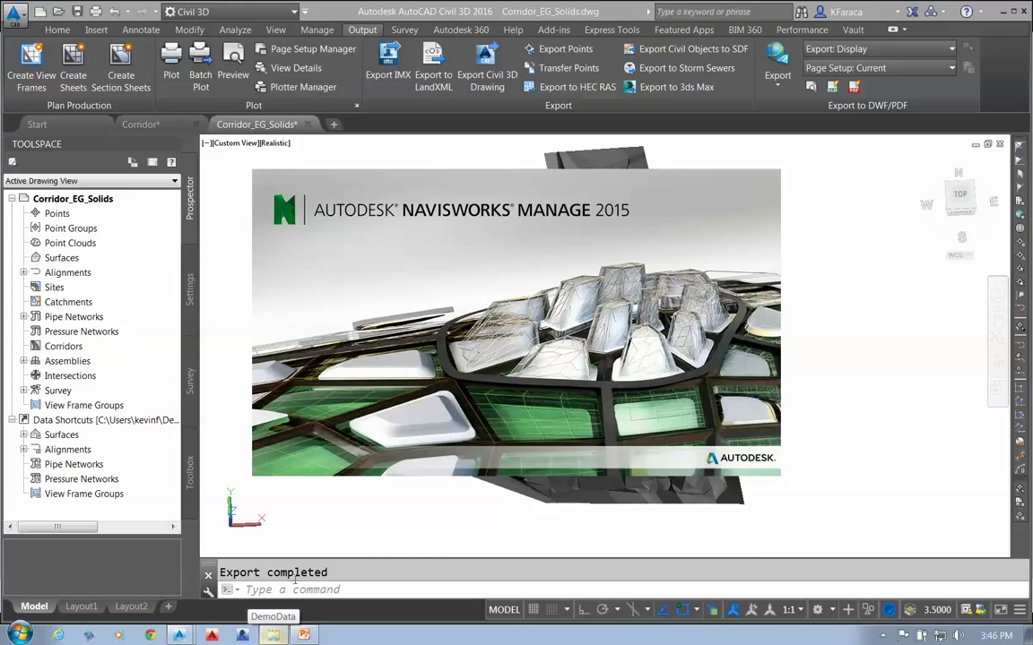
Switch to Navisworks Manage 2015 and browse for a file to open in the Desktop's 2016 Demo Set > AutoCAD Civil 3D 2016 Whats New > DemoData folder
{"action": "left_click", "coordinate": [305, 635]}
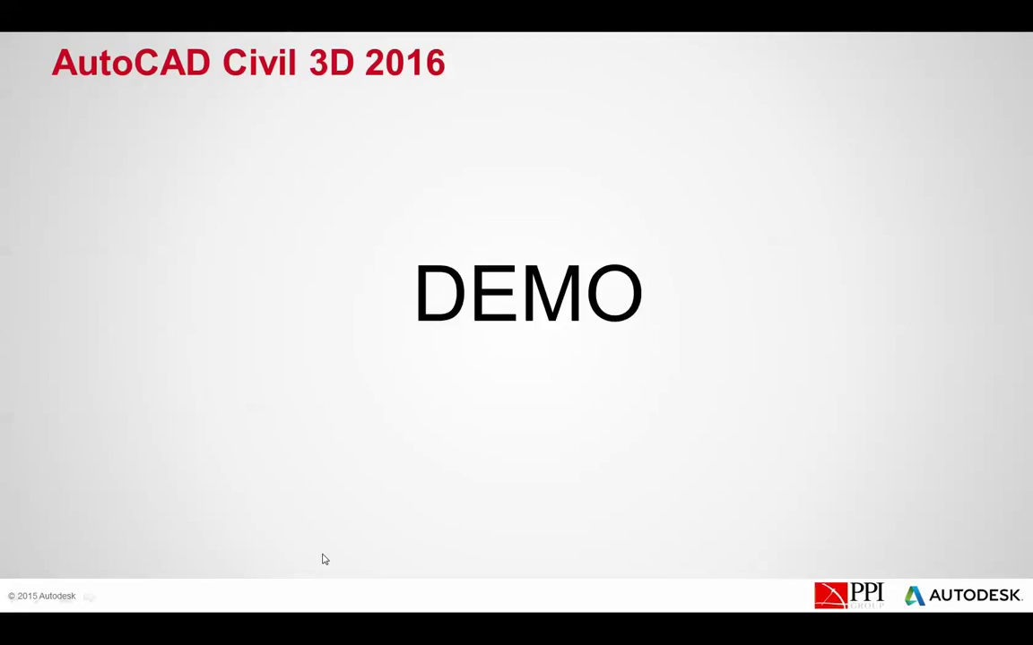
{"action": "key", "text": "alt+Tab"}
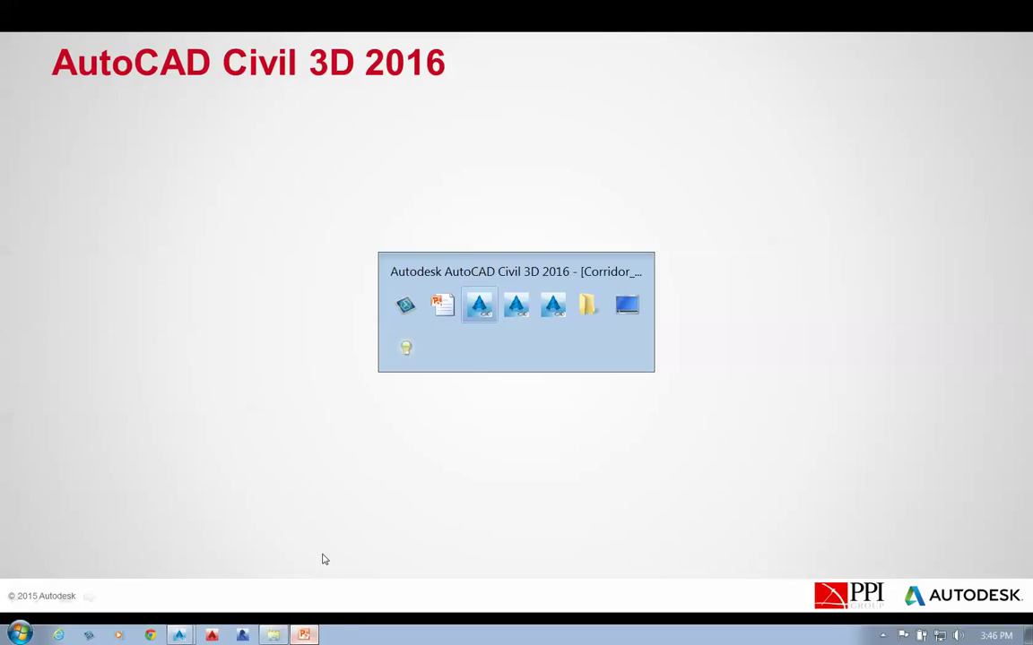
{"action": "key", "text": "alt+Tab"}
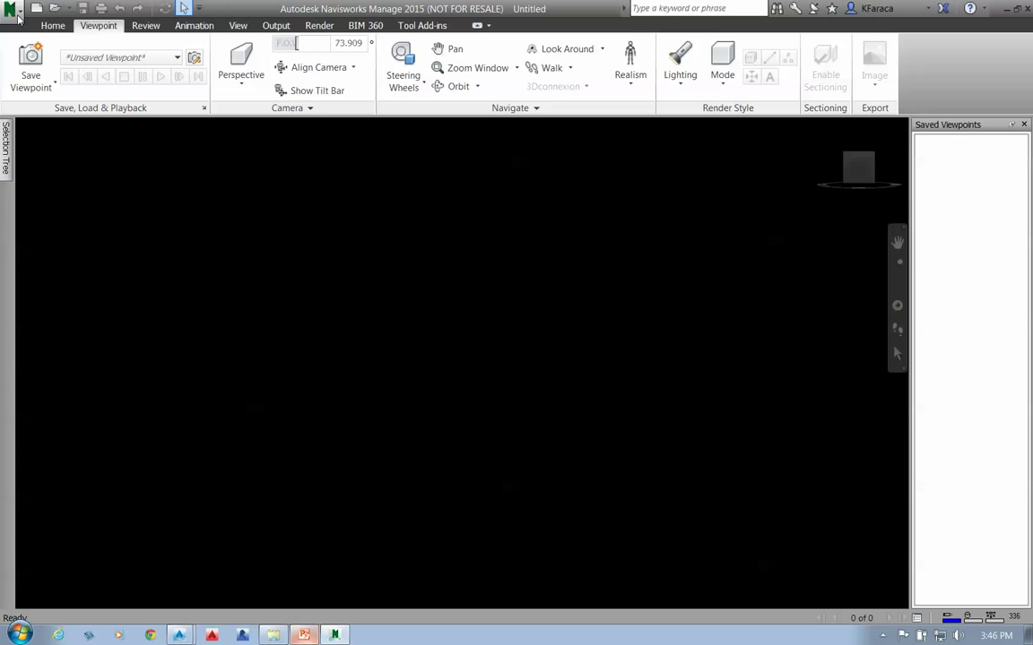
{"action": "left_click", "coordinate": [11, 11]}
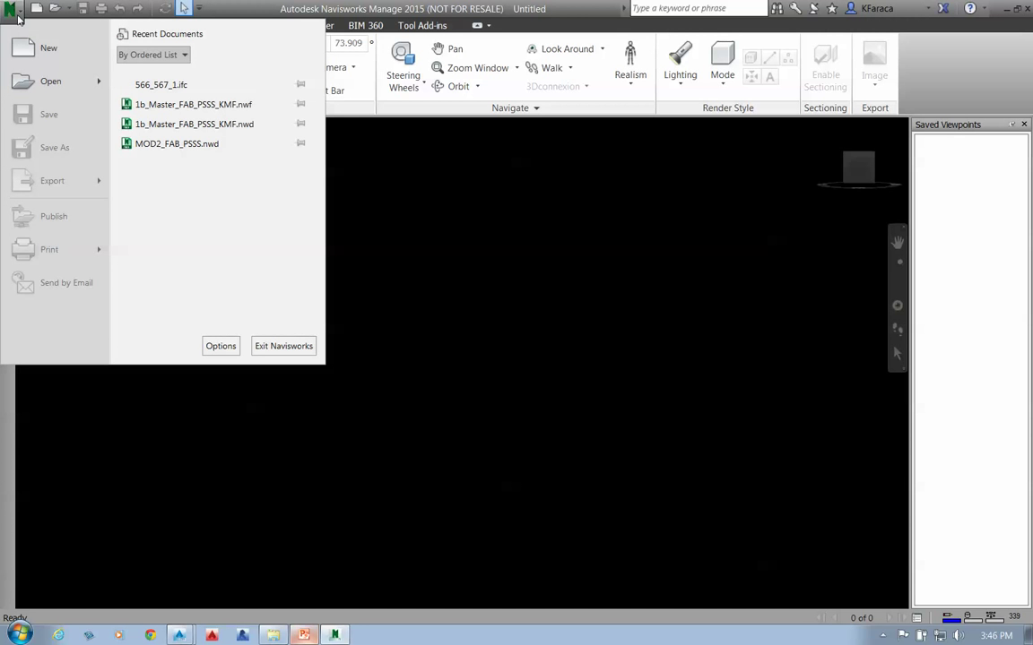
{"action": "left_click", "coordinate": [45, 77]}
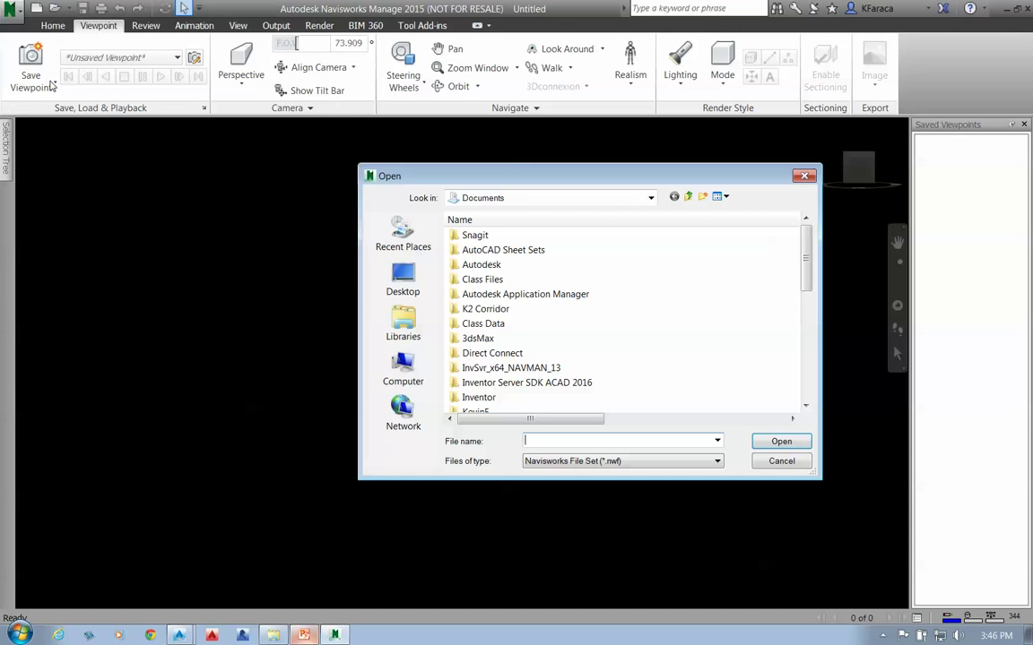
{"action": "left_click", "coordinate": [403, 280]}
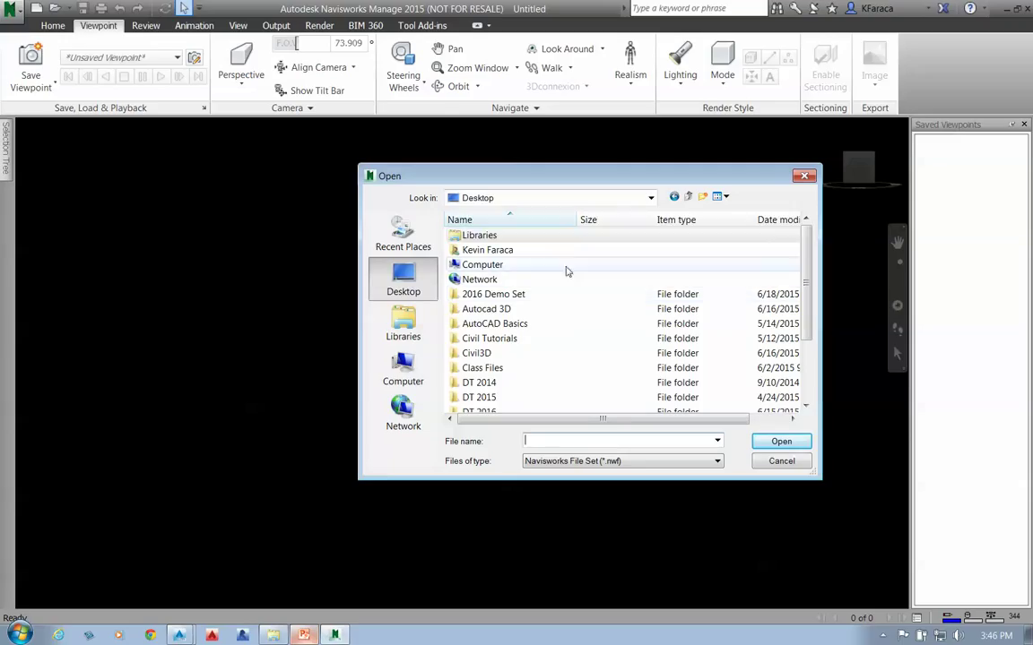
{"action": "double_click", "coordinate": [504, 294]}
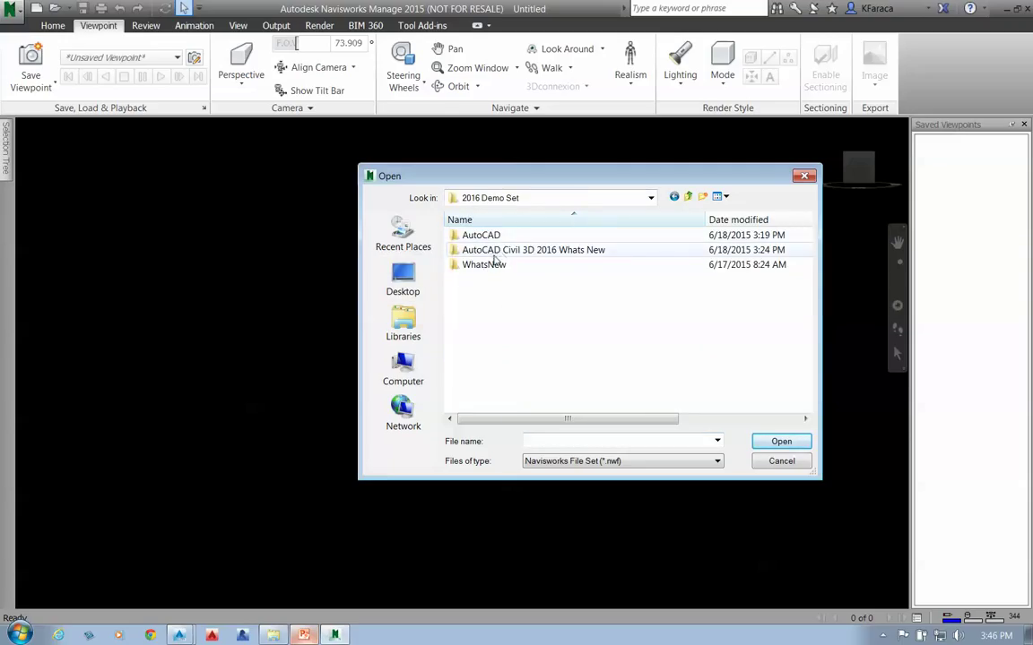
{"action": "double_click", "coordinate": [502, 251]}
{"action": "double_click", "coordinate": [505, 235]}
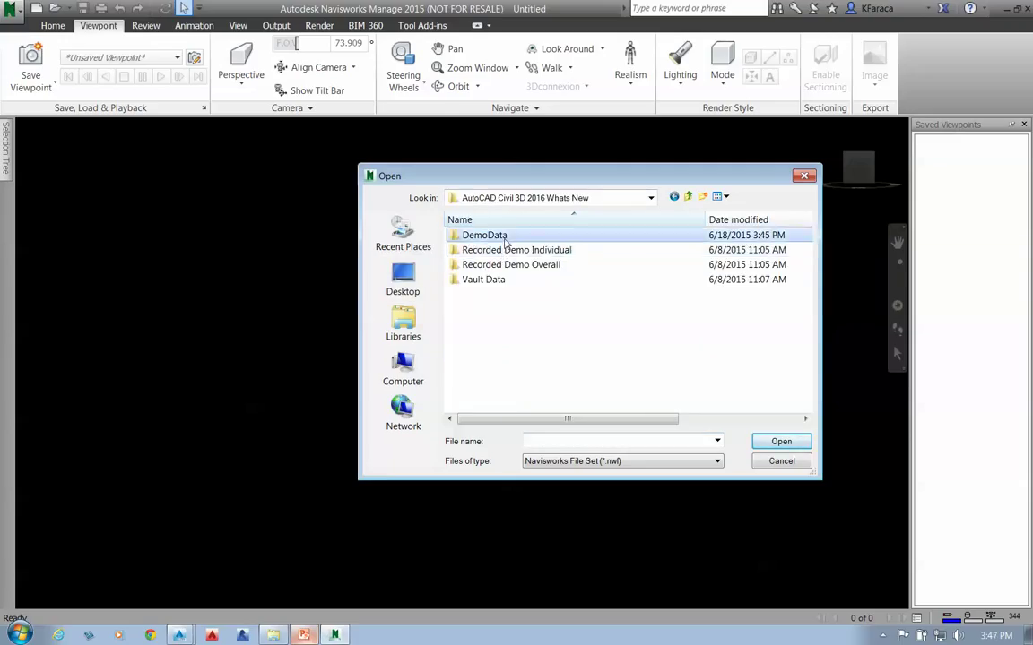
List all file types in the DemoData folder and open Corridor_EG_Solids.ifc
{"action": "left_click", "coordinate": [618, 461]}
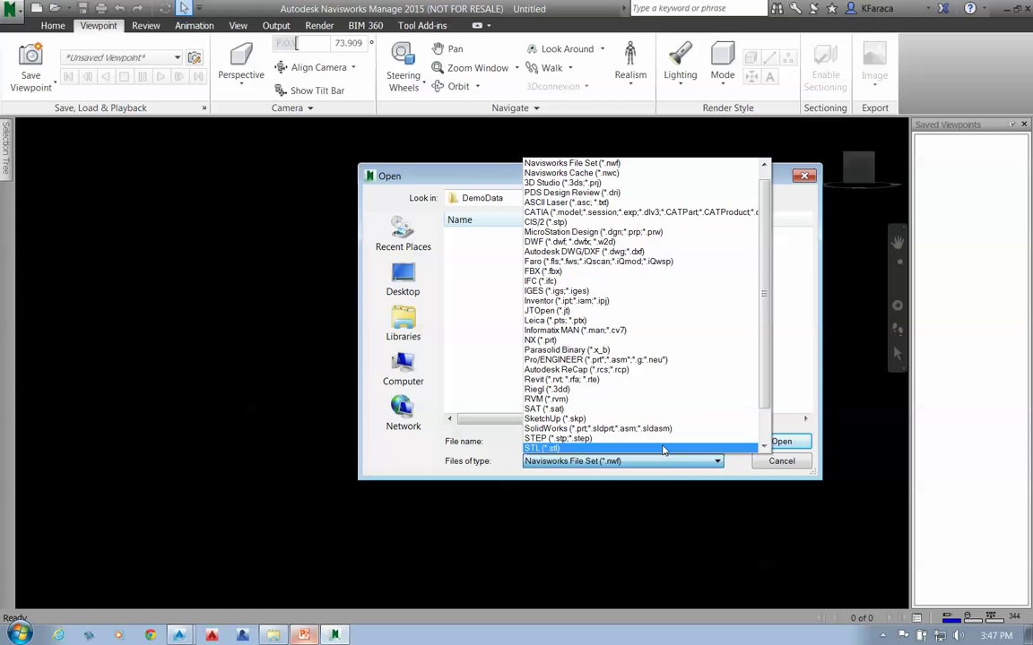
{"action": "scroll", "coordinate": [625, 449], "scroll_direction": "down", "scroll_amount": 2}
{"action": "left_click", "coordinate": [605, 449]}
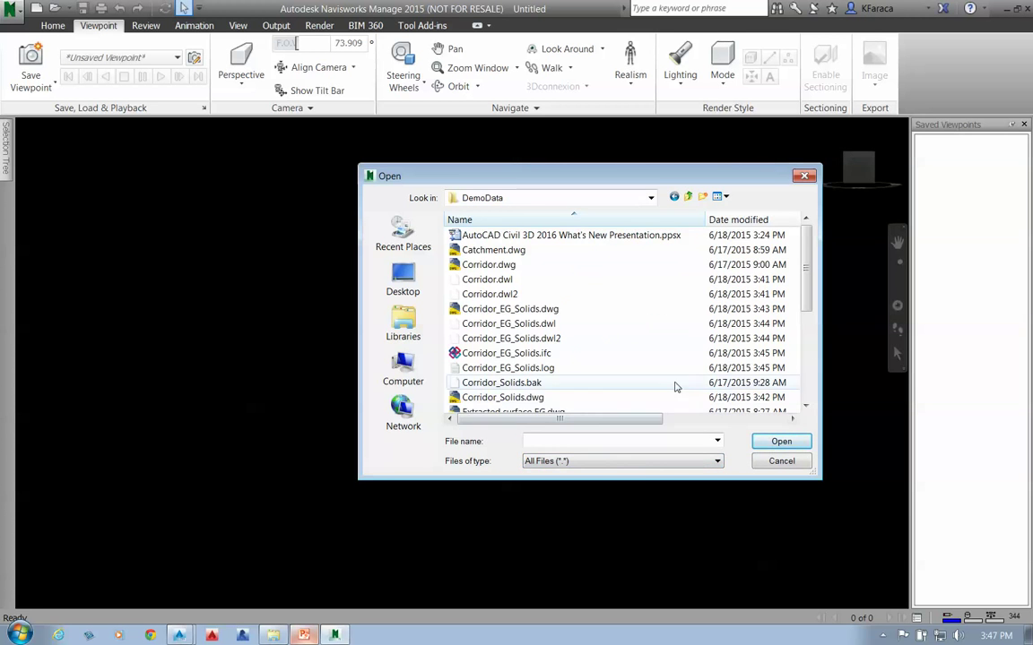
{"action": "left_click", "coordinate": [489, 356]}
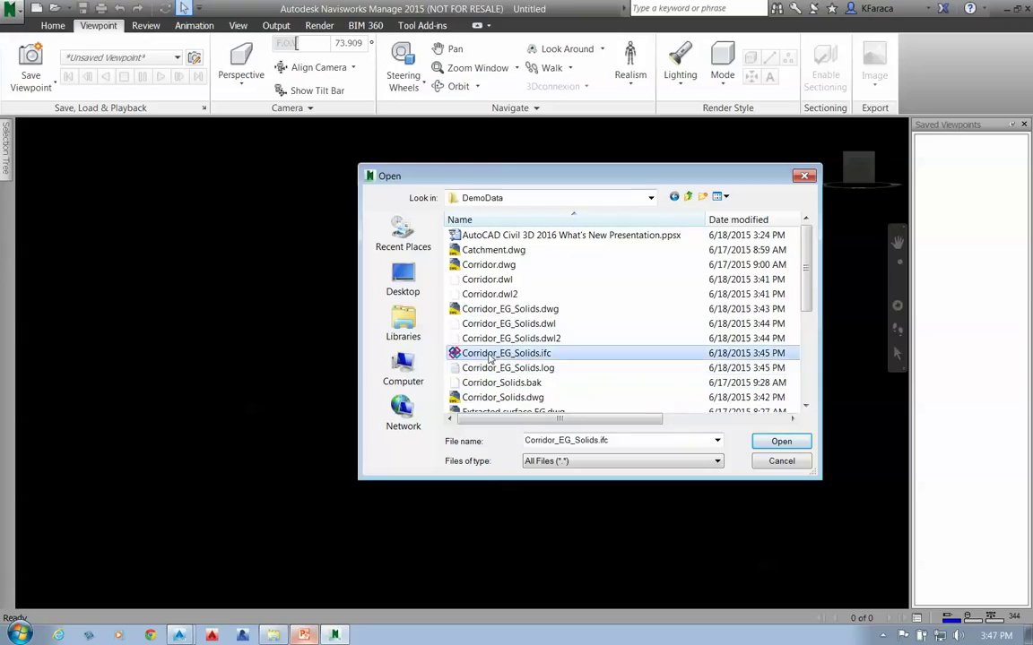
{"action": "left_click", "coordinate": [781, 441]}
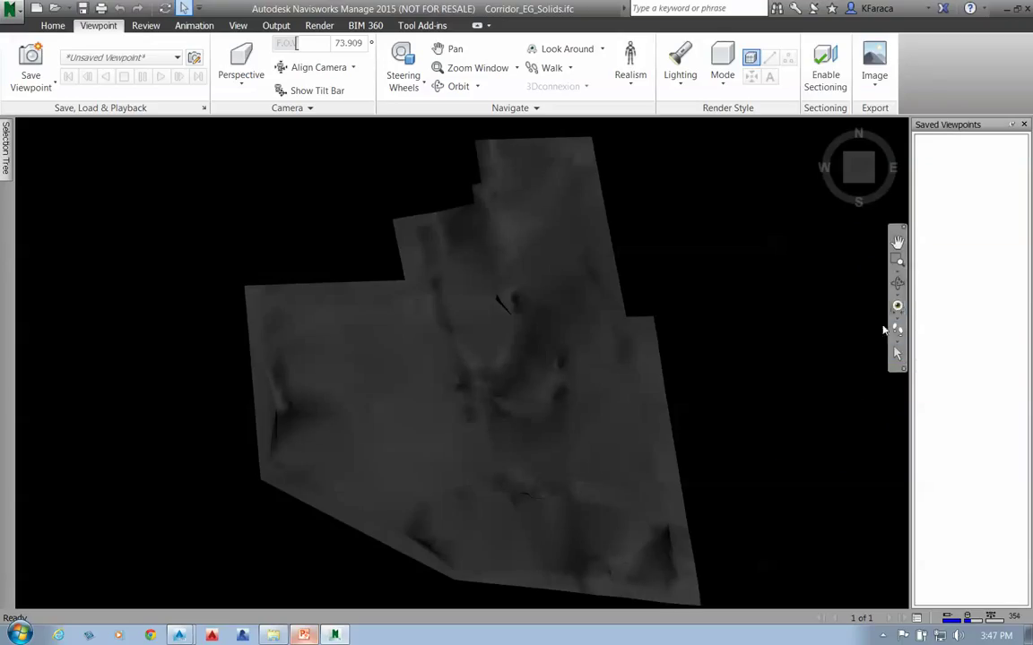
Orbit the imported surface solid and display it in Full Render mode with Full Lights
{"action": "left_click", "coordinate": [897, 285]}
{"action": "mouse_move", "coordinate": [569, 454]}
{"action": "left_mouse_down"}
{"action": "mouse_move", "coordinate": [549, 433]}
{"action": "mouse_move", "coordinate": [581, 417]}
{"action": "mouse_move", "coordinate": [498, 465]}
{"action": "mouse_move", "coordinate": [464, 455]}
{"action": "mouse_move", "coordinate": [470, 399]}
{"action": "mouse_move", "coordinate": [418, 332]}
{"action": "mouse_move", "coordinate": [445, 391]}
{"action": "mouse_move", "coordinate": [493, 399]}
{"action": "left_mouse_up"}
{"action": "right_click", "coordinate": [698, 398]}
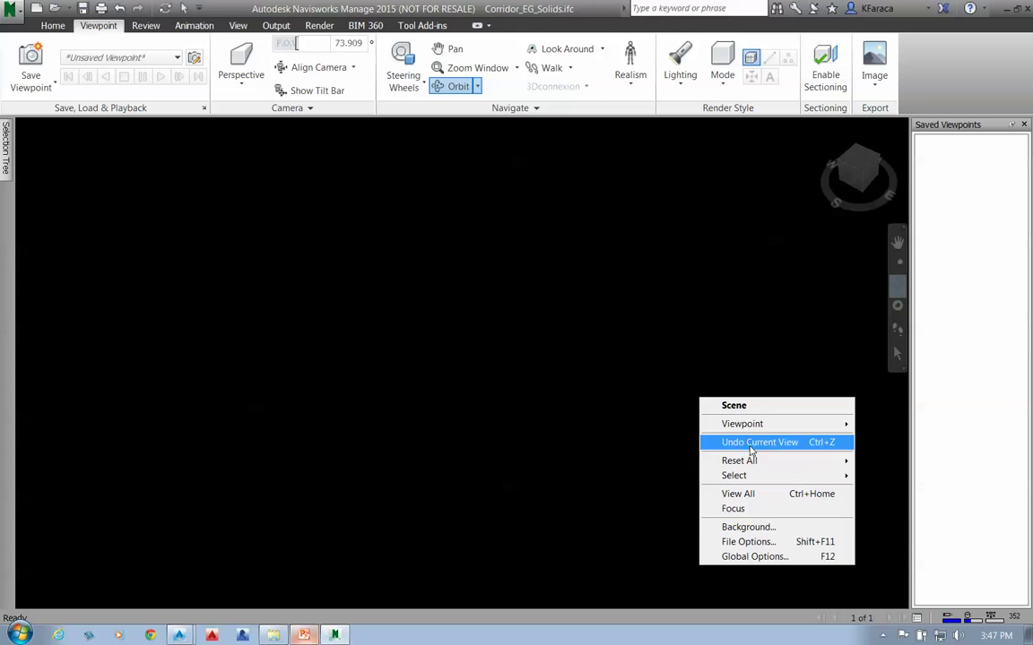
{"action": "left_click", "coordinate": [722, 65]}
{"action": "left_click", "coordinate": [744, 108]}
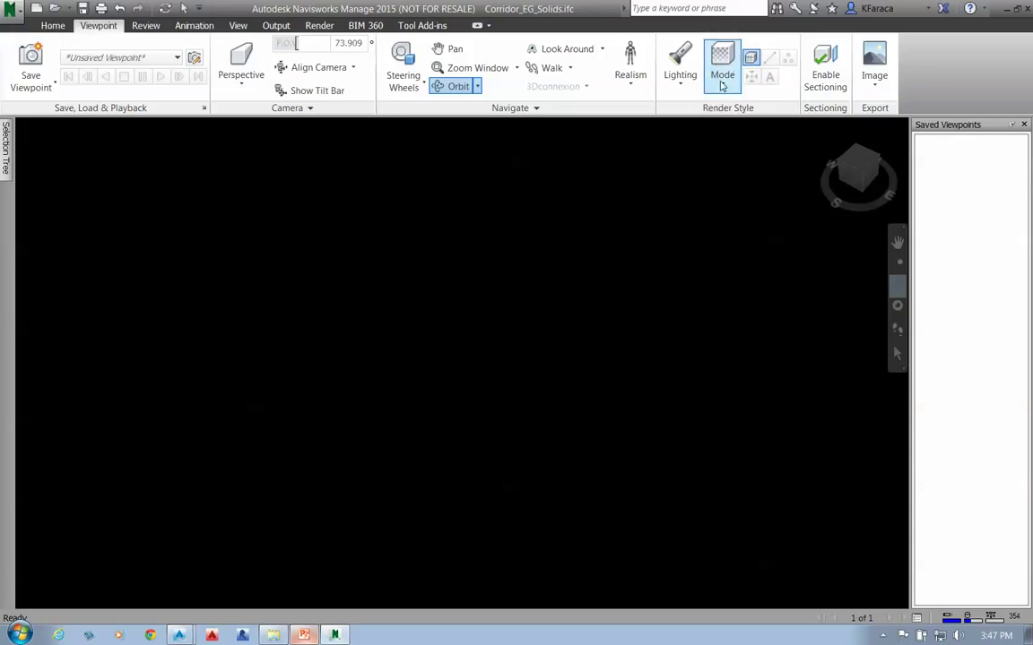
{"action": "left_click", "coordinate": [722, 81]}
{"action": "left_click", "coordinate": [683, 79]}
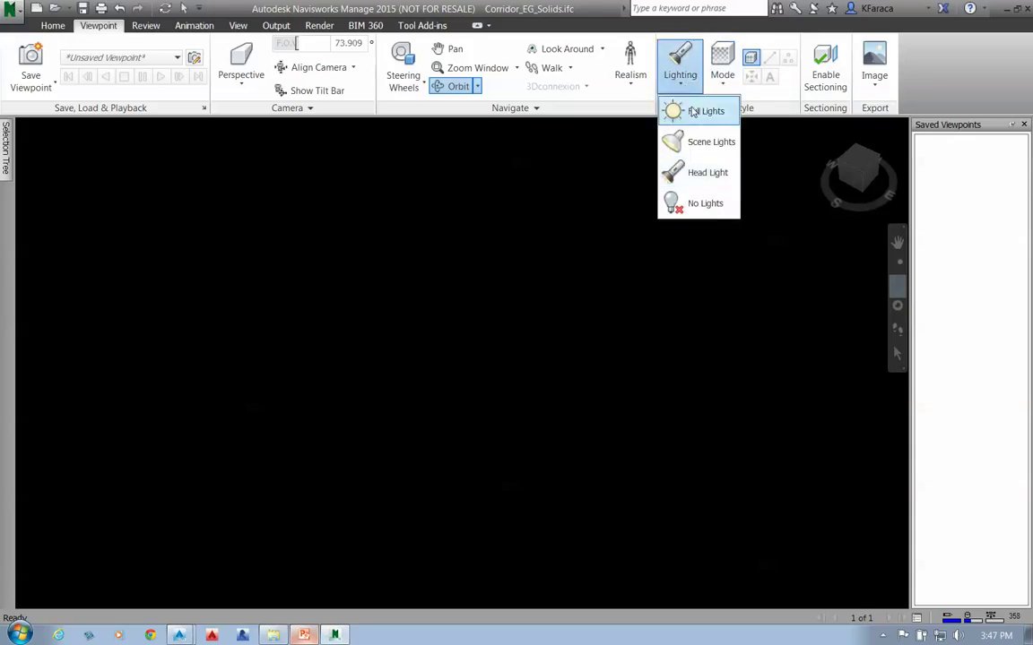
{"action": "left_click", "coordinate": [697, 109]}
{"action": "left_click_drag", "start_coordinate": [658, 376], "coordinate": [638, 440]}
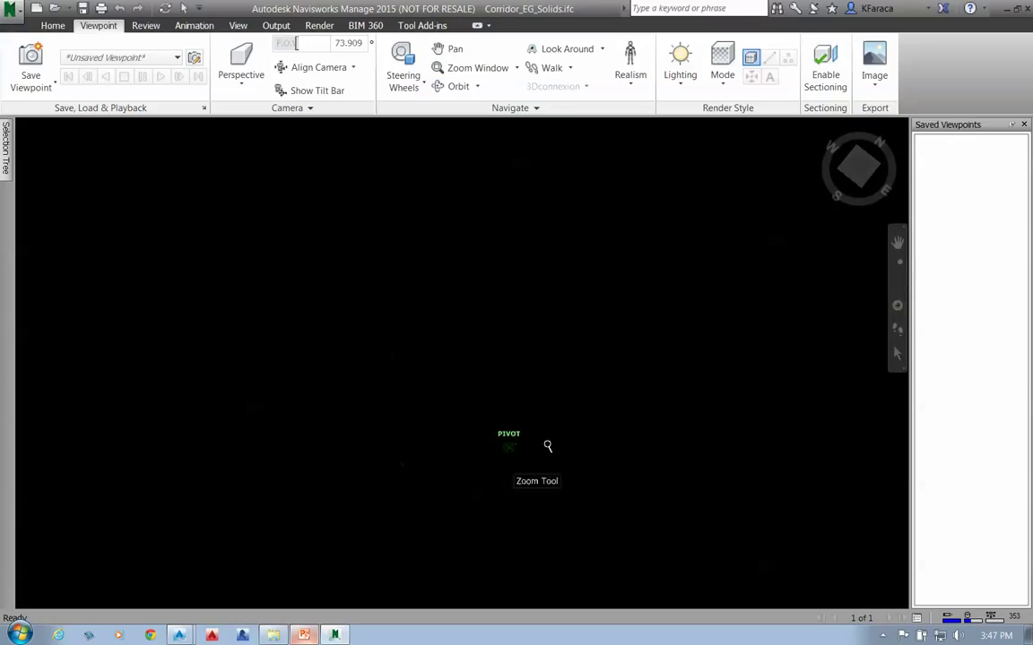
Change the scene background mode to Graduated
{"action": "right_click", "coordinate": [689, 374]}
{"action": "left_click", "coordinate": [738, 504]}
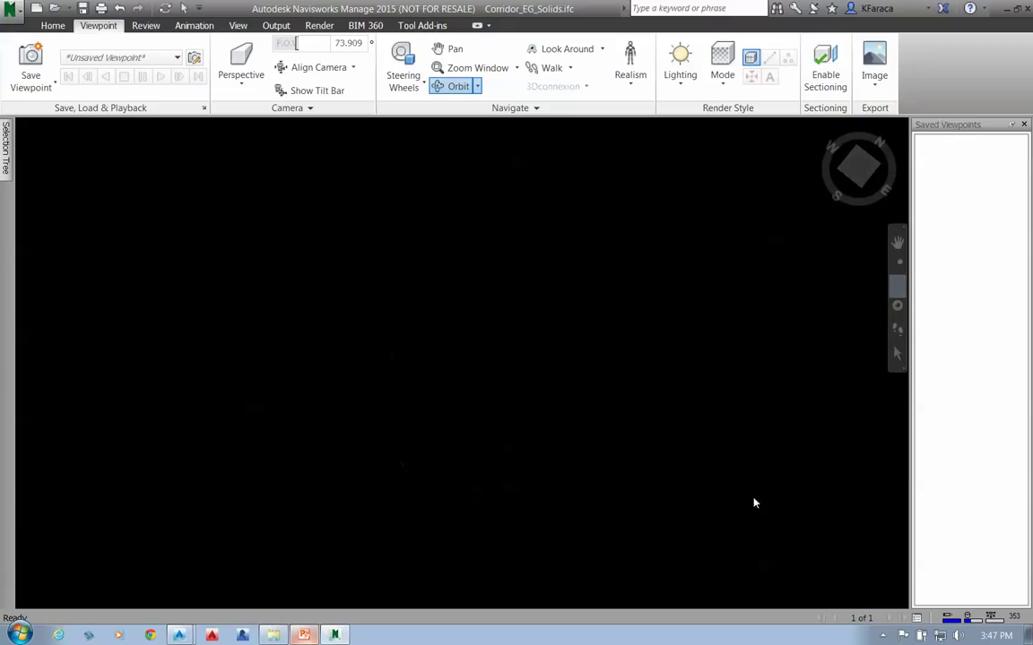
{"action": "left_click", "coordinate": [520, 265]}
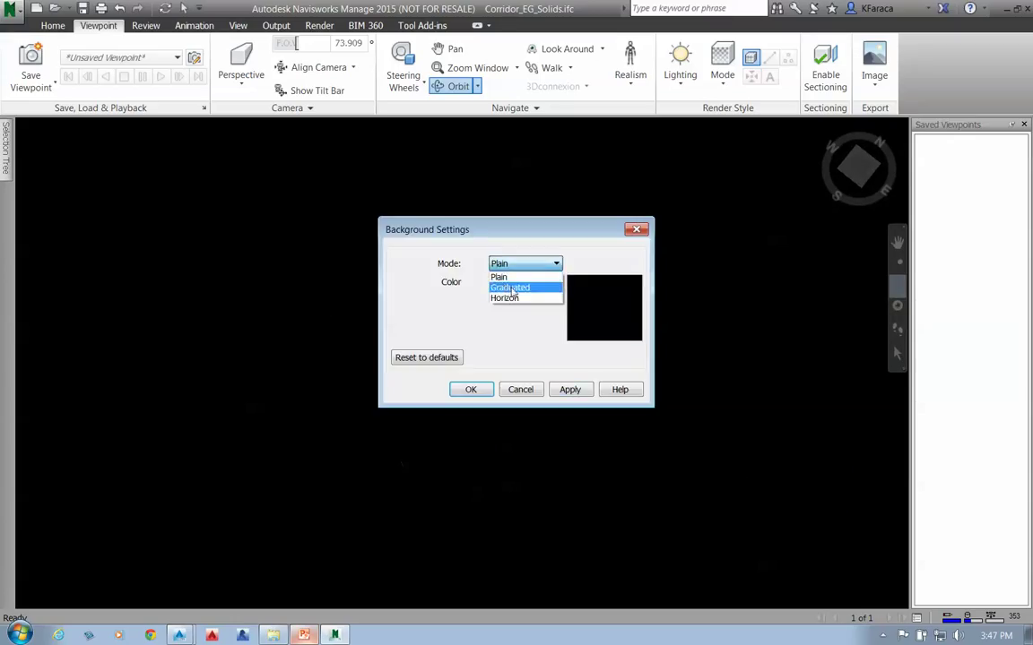
{"action": "left_click", "coordinate": [507, 287]}
{"action": "left_click", "coordinate": [471, 390]}
Set the render mode to Shaded and examine the surface solid from several oblique angles
{"action": "left_click_drag", "start_coordinate": [512, 461], "coordinate": [445, 392]}
{"action": "scroll", "coordinate": [497, 480], "scroll_direction": "up", "scroll_amount": 3}
{"action": "scroll", "coordinate": [497, 488], "scroll_direction": "up", "scroll_amount": 2}
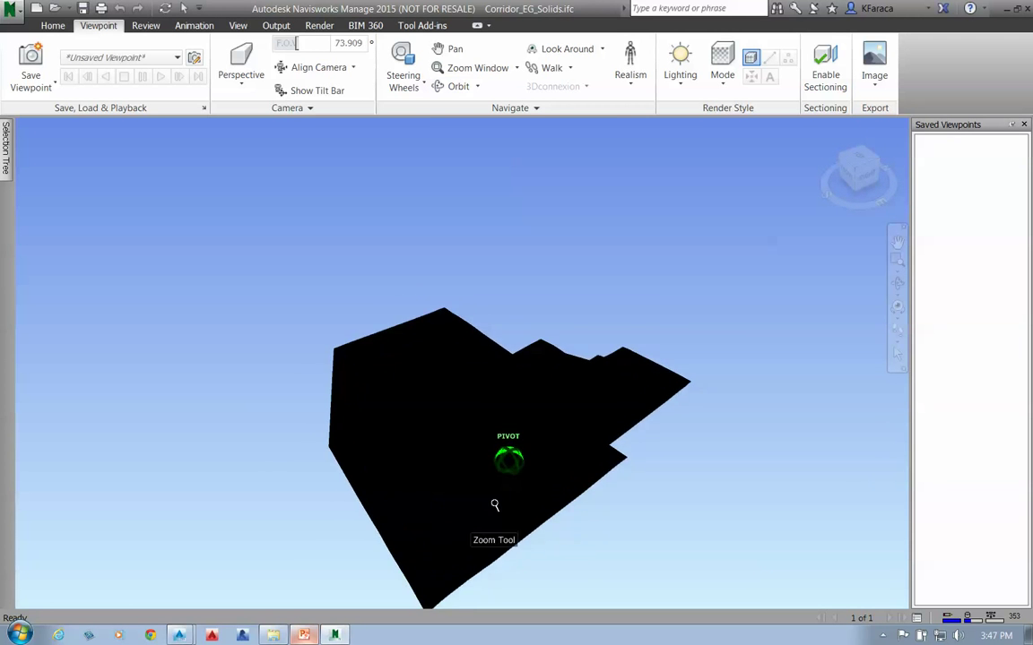
{"action": "middle_click_drag", "start_coordinate": [493, 502], "coordinate": [500, 399]}
{"action": "mouse_move", "coordinate": [500, 399]}
{"action": "left_mouse_down"}
{"action": "mouse_move", "coordinate": [485, 387]}
{"action": "mouse_move", "coordinate": [484, 346]}
{"action": "mouse_move", "coordinate": [521, 378]}
{"action": "mouse_move", "coordinate": [527, 372]}
{"action": "left_mouse_up"}
{"action": "left_click", "coordinate": [722, 64]}
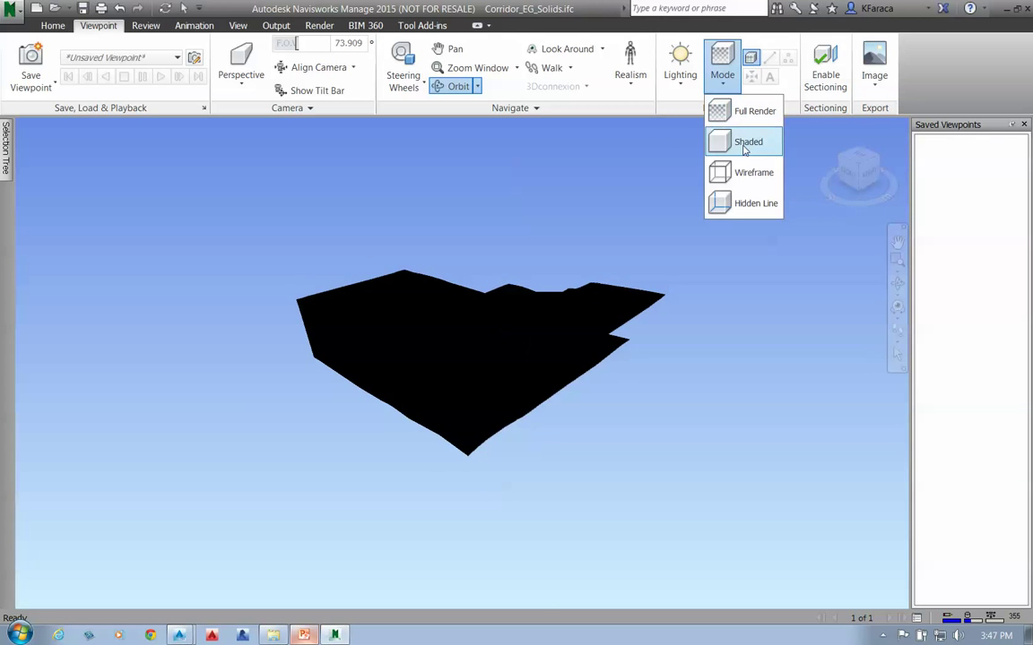
{"action": "left_click", "coordinate": [744, 142]}
{"action": "left_click_drag", "start_coordinate": [466, 376], "coordinate": [524, 444]}
{"action": "scroll", "coordinate": [502, 408], "scroll_direction": "up", "scroll_amount": 2}
{"action": "scroll", "coordinate": [460, 411], "scroll_direction": "down", "scroll_amount": 1}
{"action": "left_click_drag", "start_coordinate": [461, 411], "coordinate": [480, 375]}
{"action": "scroll", "coordinate": [482, 378], "scroll_direction": "up", "scroll_amount": 4}
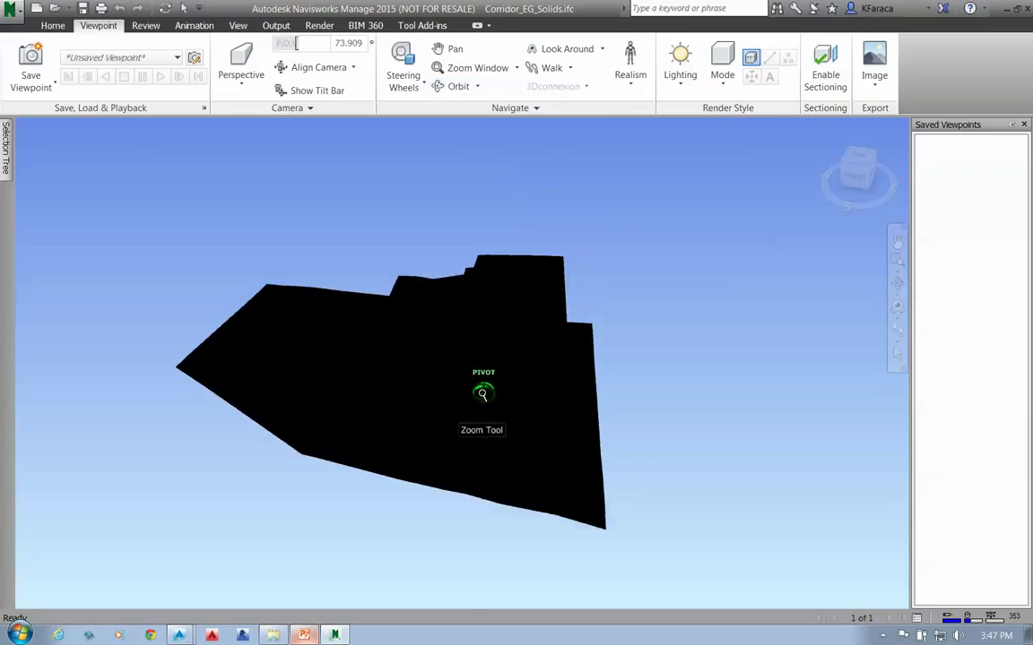
Try Scene Lights on the surface solid and set the lighting to Head Light
{"action": "left_click", "coordinate": [674, 81]}
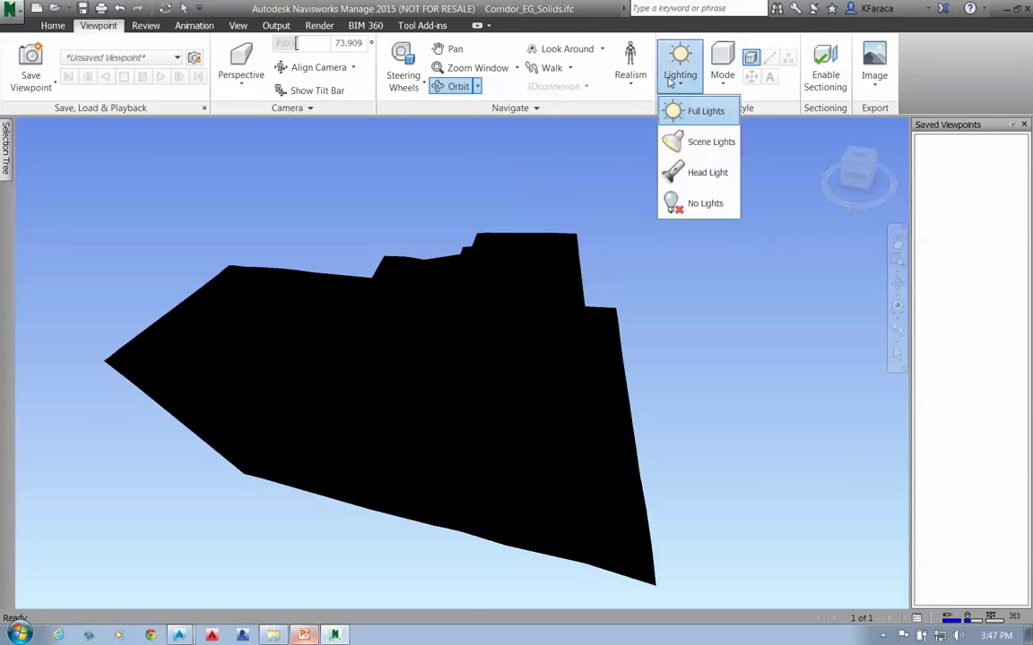
{"action": "left_click", "coordinate": [701, 142]}
{"action": "left_click", "coordinate": [679, 76]}
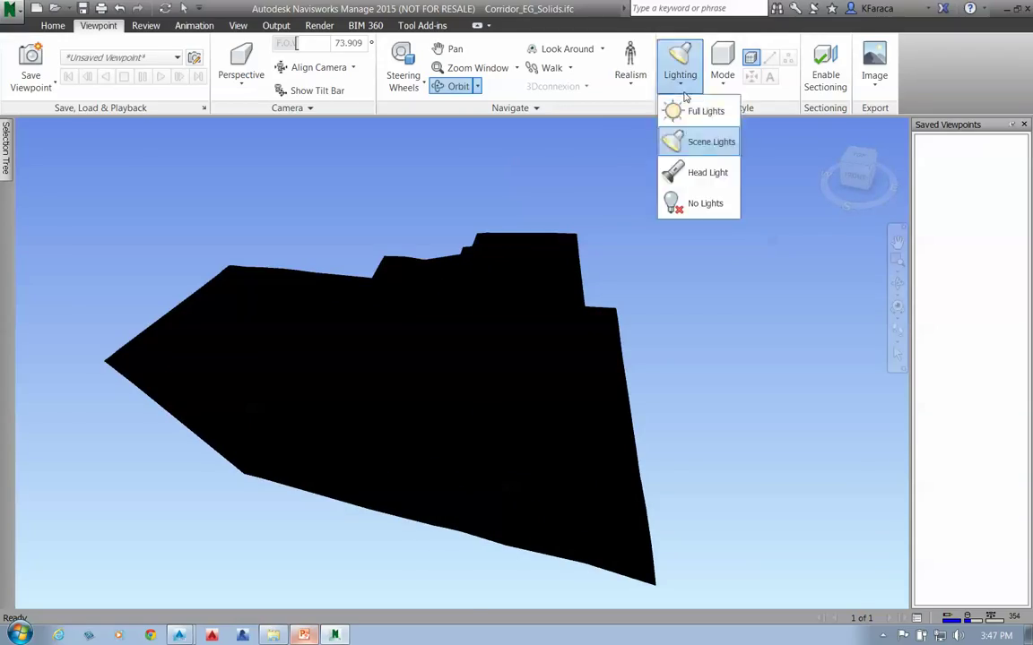
{"action": "left_click", "coordinate": [697, 170]}
{"action": "mouse_move", "coordinate": [500, 400]}
{"action": "left_mouse_down"}
{"action": "mouse_move", "coordinate": [429, 438]}
{"action": "mouse_move", "coordinate": [403, 392]}
{"action": "mouse_move", "coordinate": [449, 411]}
{"action": "mouse_move", "coordinate": [431, 396]}
{"action": "mouse_move", "coordinate": [438, 412]}
{"action": "mouse_move", "coordinate": [546, 440]}
{"action": "mouse_move", "coordinate": [557, 387]}
{"action": "mouse_move", "coordinate": [558, 419]}
{"action": "mouse_move", "coordinate": [496, 465]}
{"action": "mouse_move", "coordinate": [472, 461]}
{"action": "left_mouse_up"}
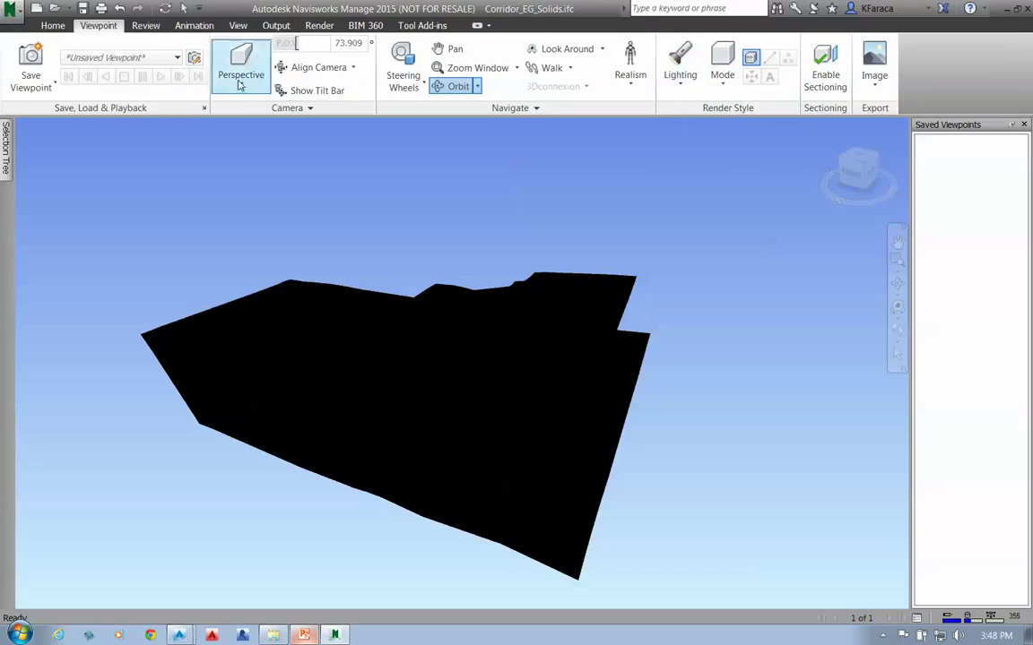
Close Navisworks Manage and switch to AutoCAD Civil 3D 2016
{"action": "left_click", "coordinate": [1026, 9]}
{"action": "left_click", "coordinate": [538, 376]}
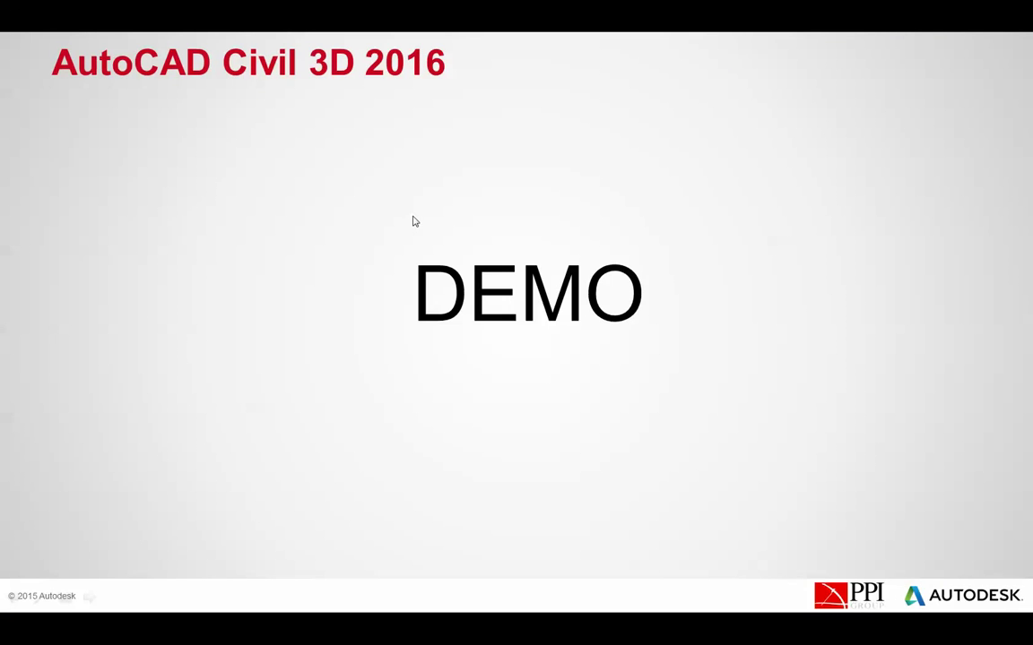
{"action": "key", "text": "alt+Tab"}
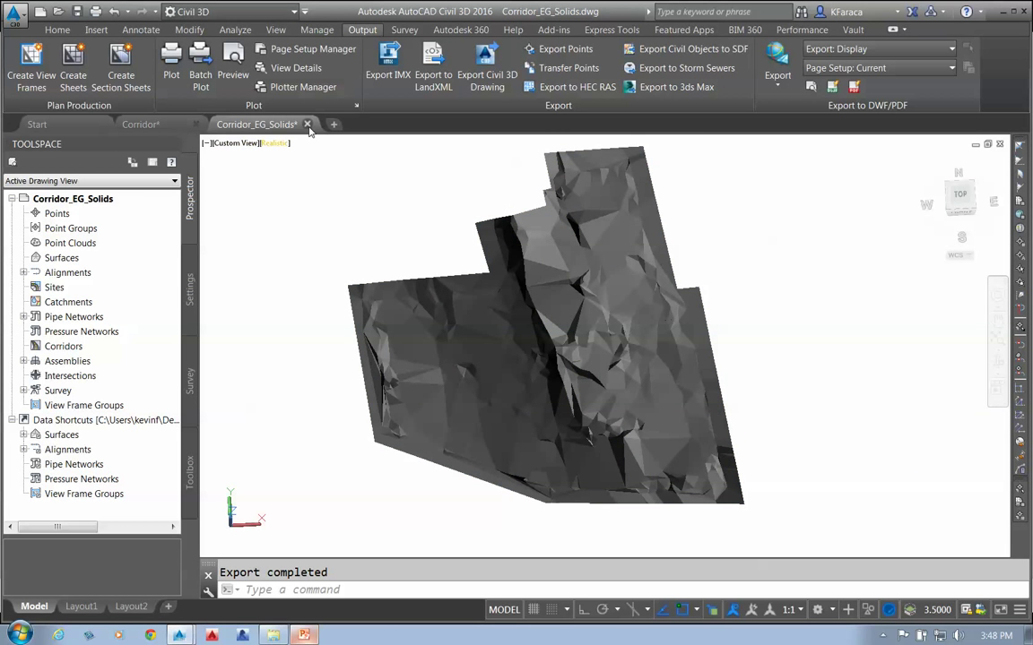
Close the Corridor_EG_Solids and Corridor drawings without saving their changes
{"action": "key", "text": "ctrl+F4"}
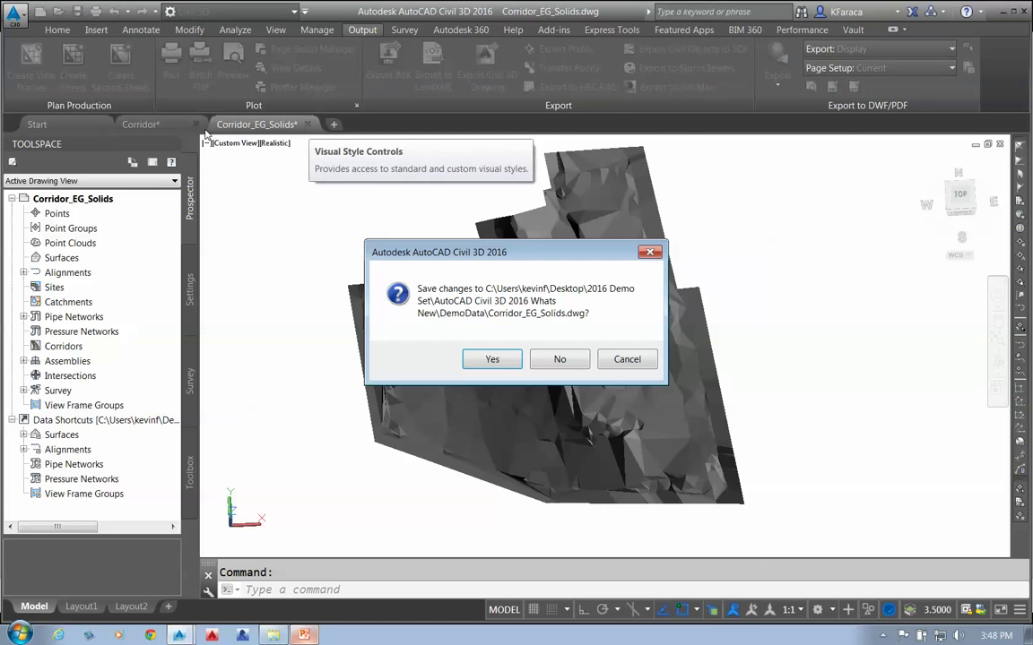
{"action": "left_click", "coordinate": [560, 360]}
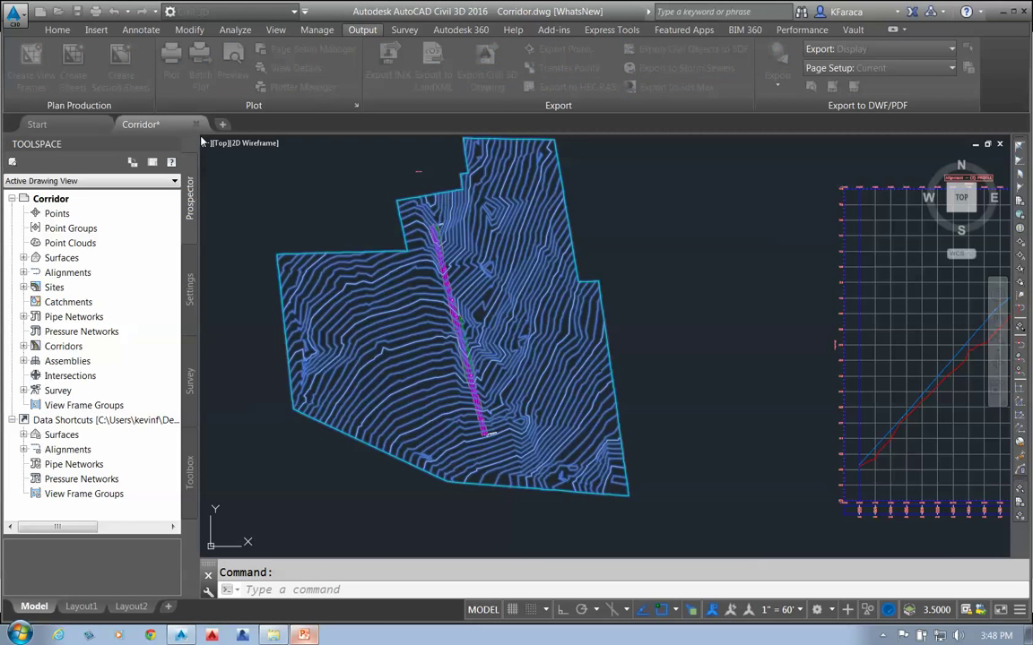
{"action": "left_click", "coordinate": [195, 123]}
{"action": "left_click", "coordinate": [543, 365]}
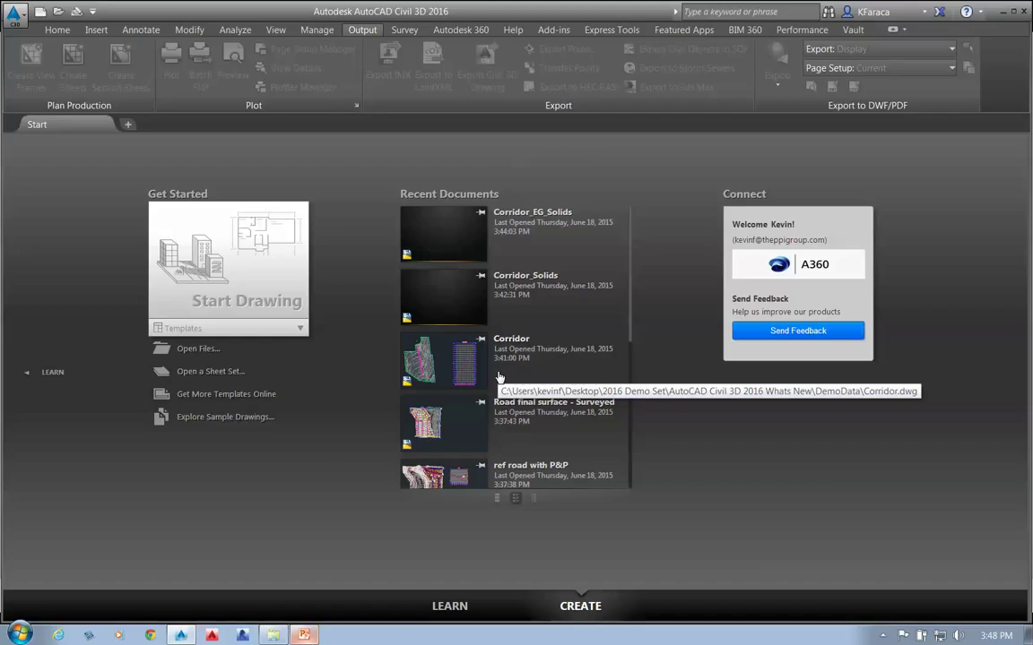
Open the drawing Pipe labels.dwg from the DemoData folder
{"action": "left_click", "coordinate": [14, 12]}
{"action": "mouse_move", "coordinate": [66, 129]}
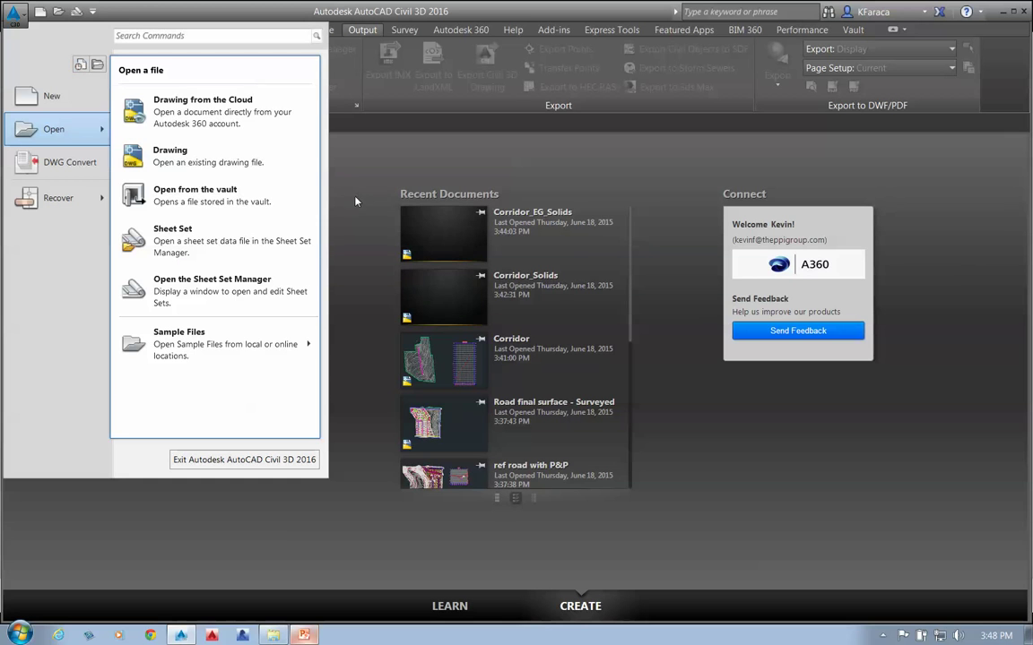
{"action": "left_click", "coordinate": [178, 158]}
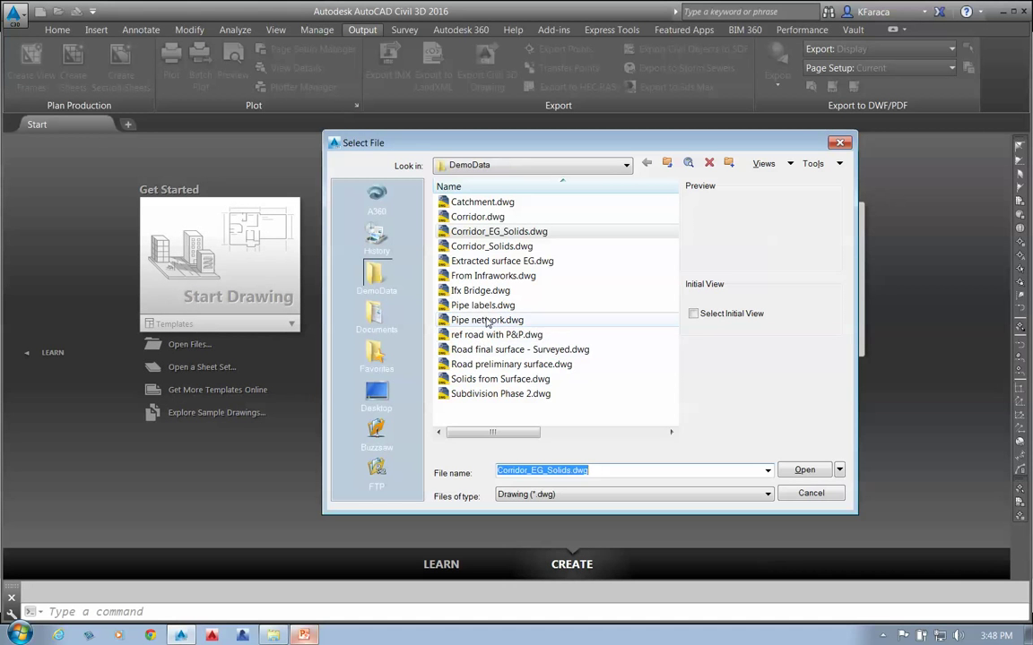
{"action": "left_click", "coordinate": [482, 305]}
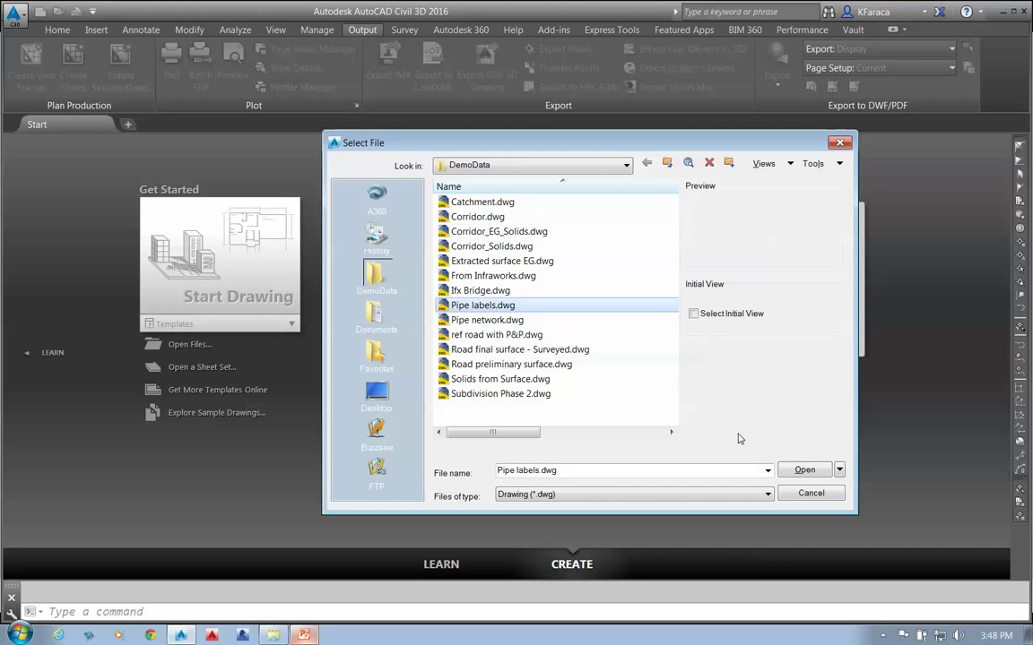
{"action": "left_click", "coordinate": [806, 471]}
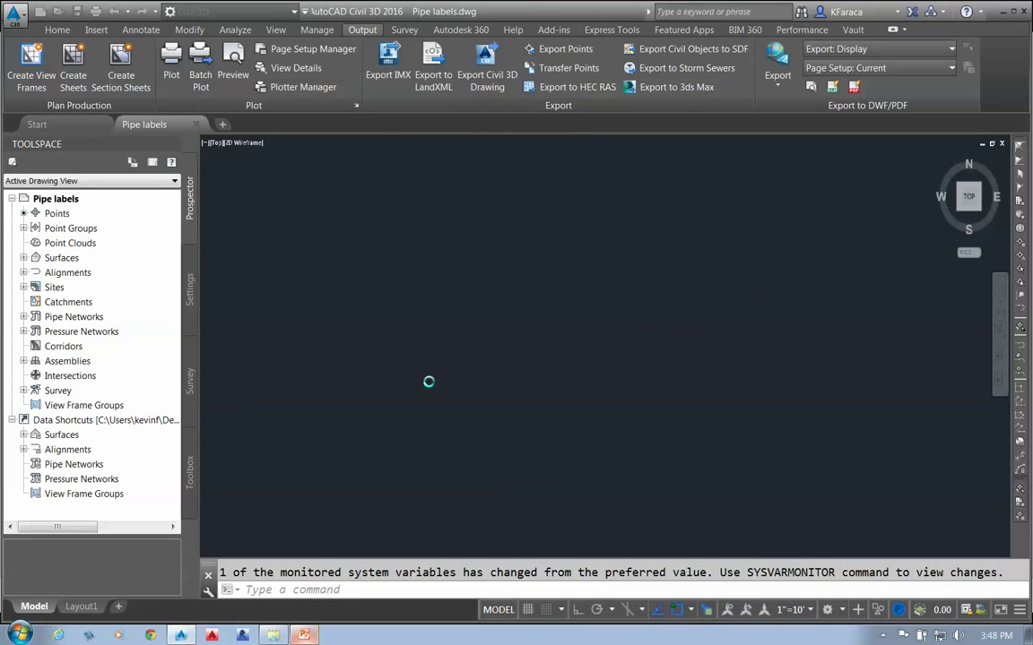
Draw the two crossing network pipes just above station 7+00 in the road's profile view
{"action": "scroll", "coordinate": [547, 417], "scroll_direction": "up", "scroll_amount": 10}
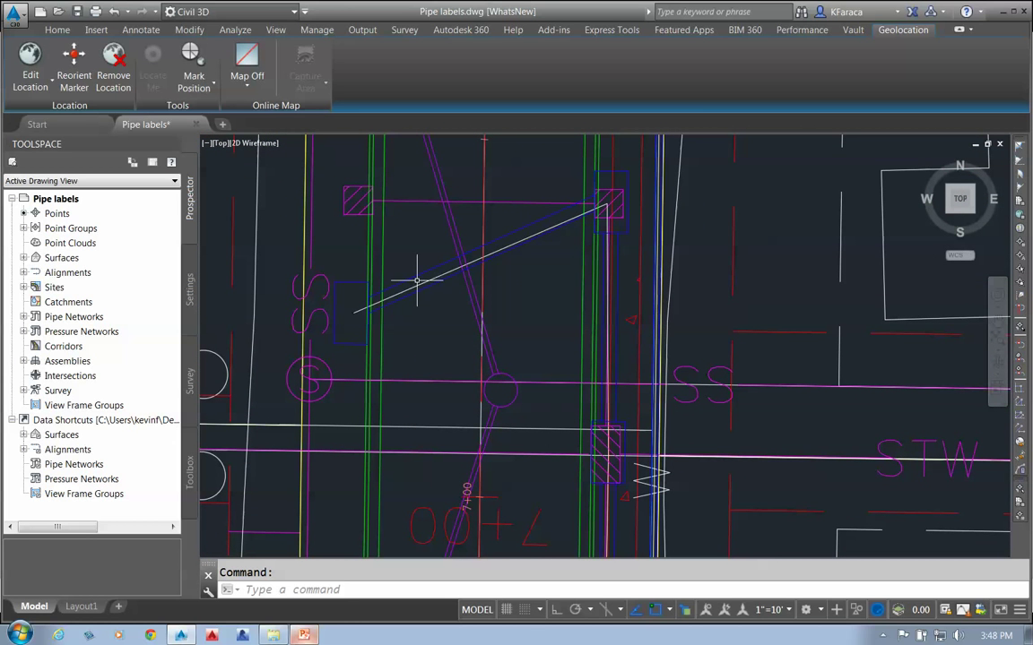
{"action": "left_click", "coordinate": [411, 279]}
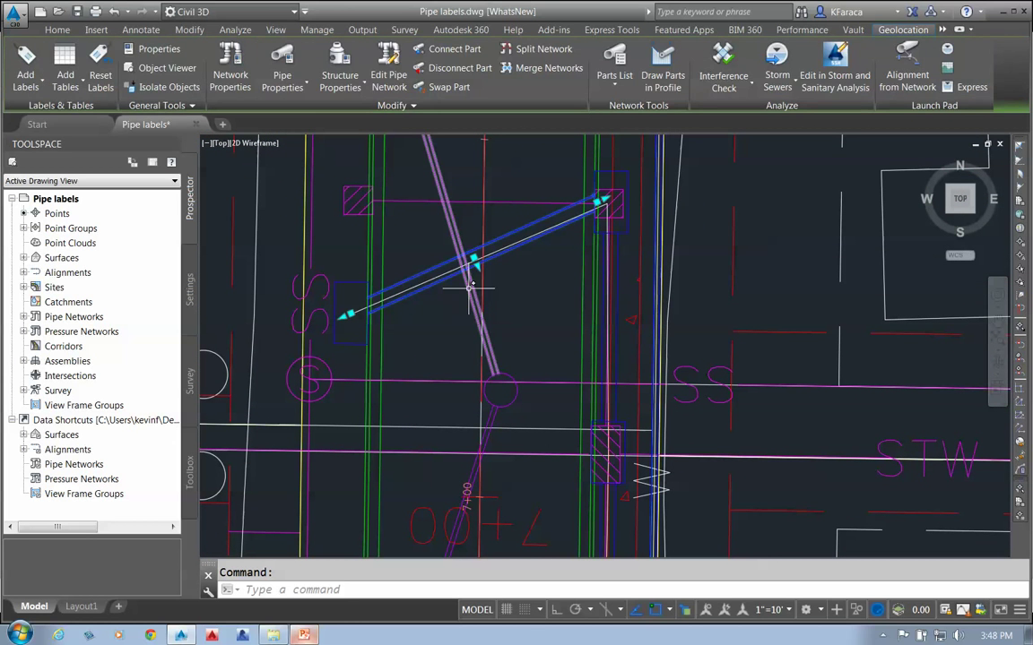
{"action": "left_click", "coordinate": [484, 338]}
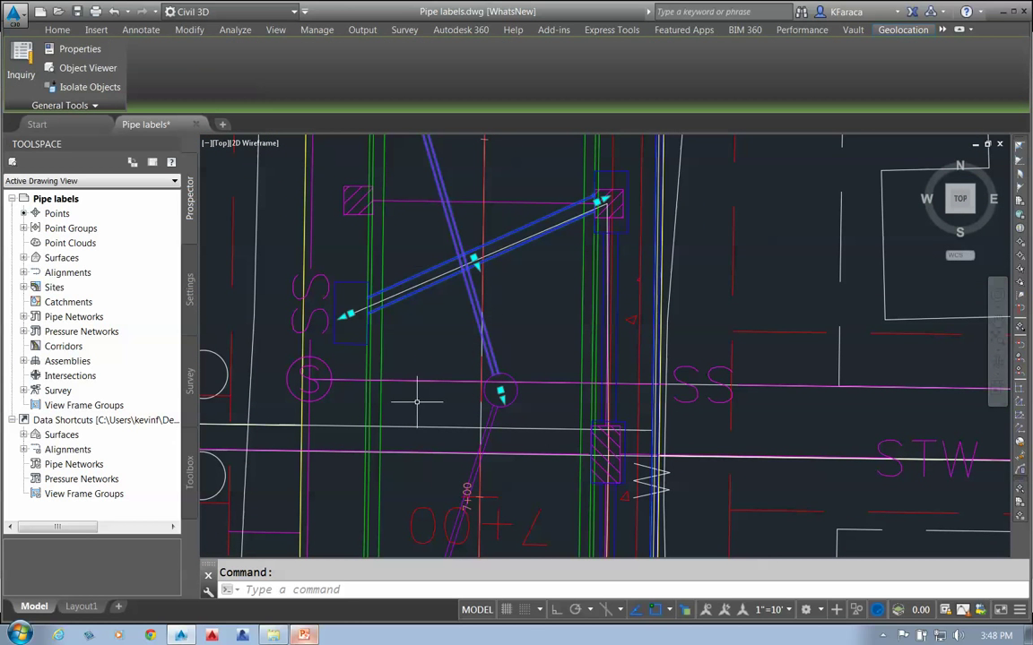
{"action": "right_click", "coordinate": [446, 324]}
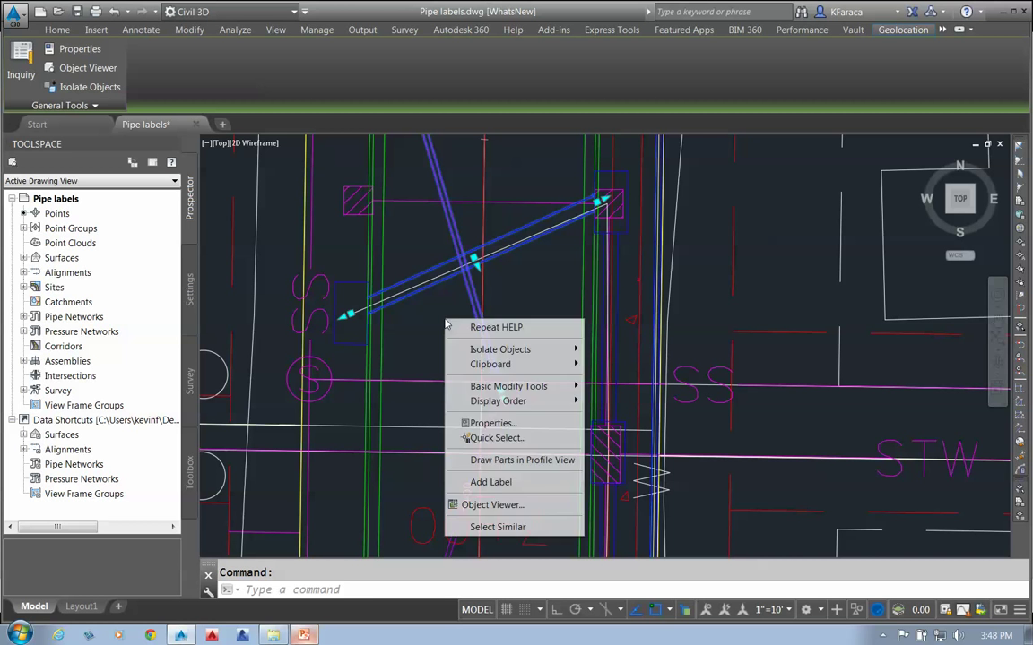
{"action": "left_click", "coordinate": [509, 460]}
{"action": "scroll", "coordinate": [513, 468], "scroll_direction": "down", "scroll_amount": 10}
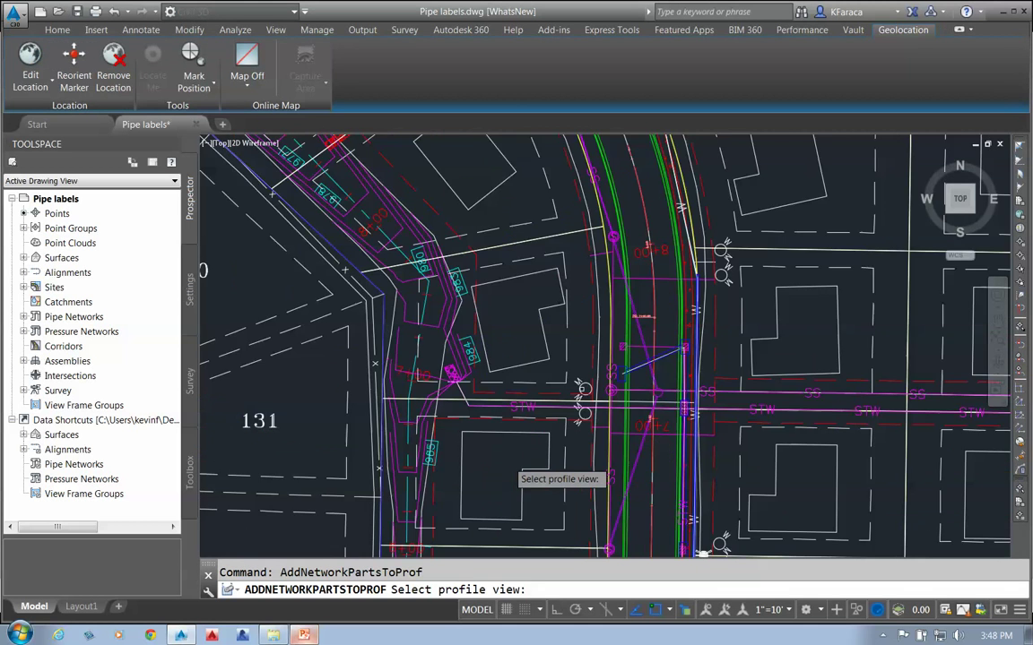
{"action": "middle_click_drag", "start_coordinate": [981, 408], "coordinate": [639, 409]}
{"action": "scroll", "coordinate": [639, 408], "scroll_direction": "up", "scroll_amount": 8}
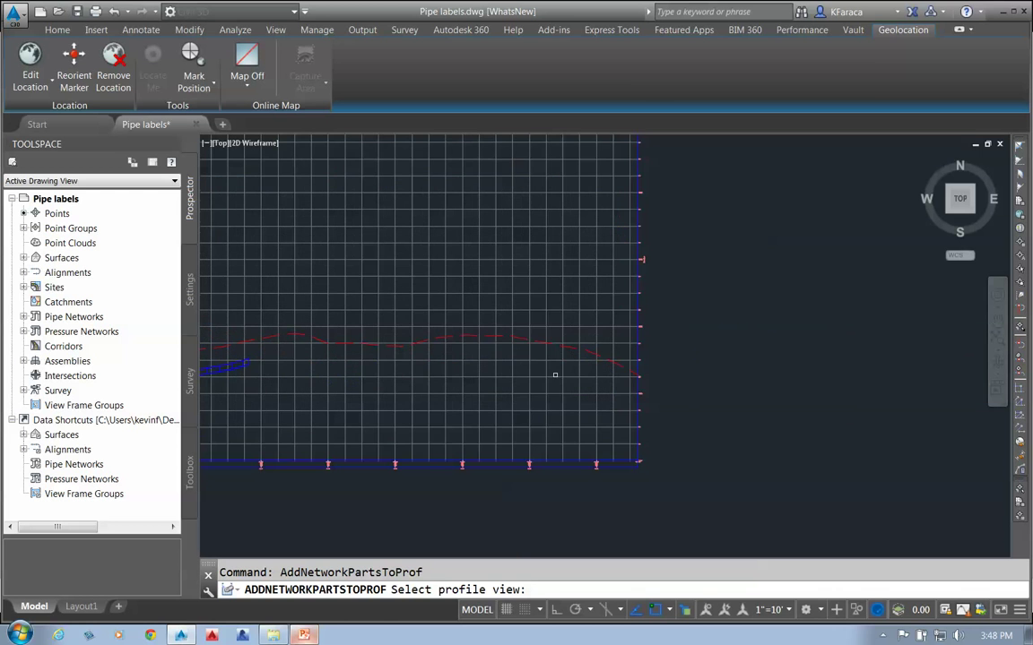
{"action": "right_click", "coordinate": [346, 279]}
{"action": "right_click", "coordinate": [369, 295]}
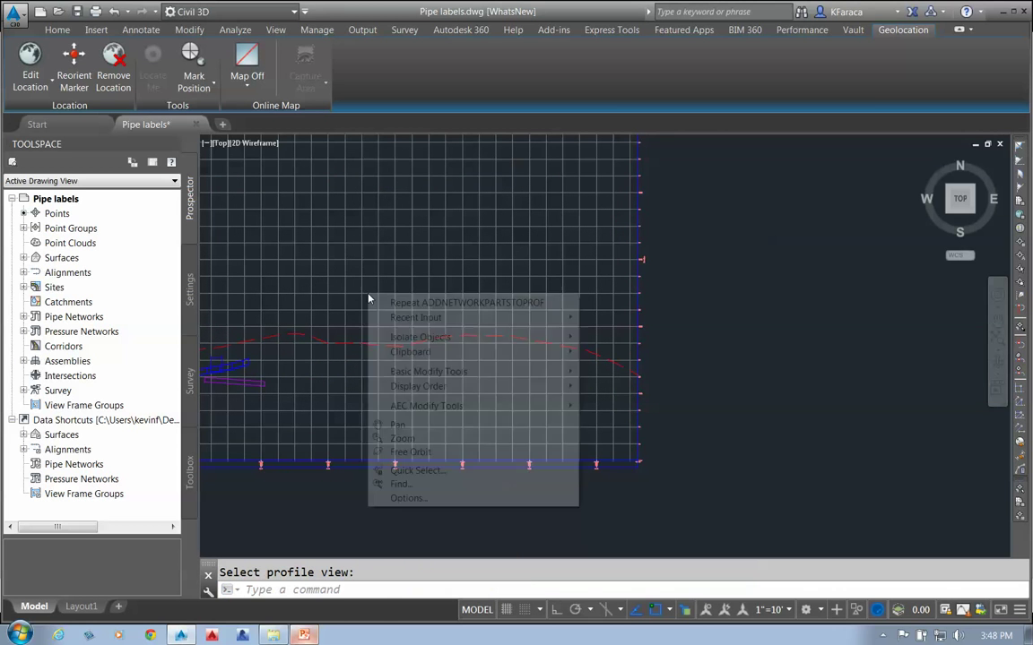
{"action": "left_click", "coordinate": [400, 302]}
{"action": "left_click", "coordinate": [348, 265]}
{"action": "middle_click_drag", "start_coordinate": [311, 290], "coordinate": [669, 306]}
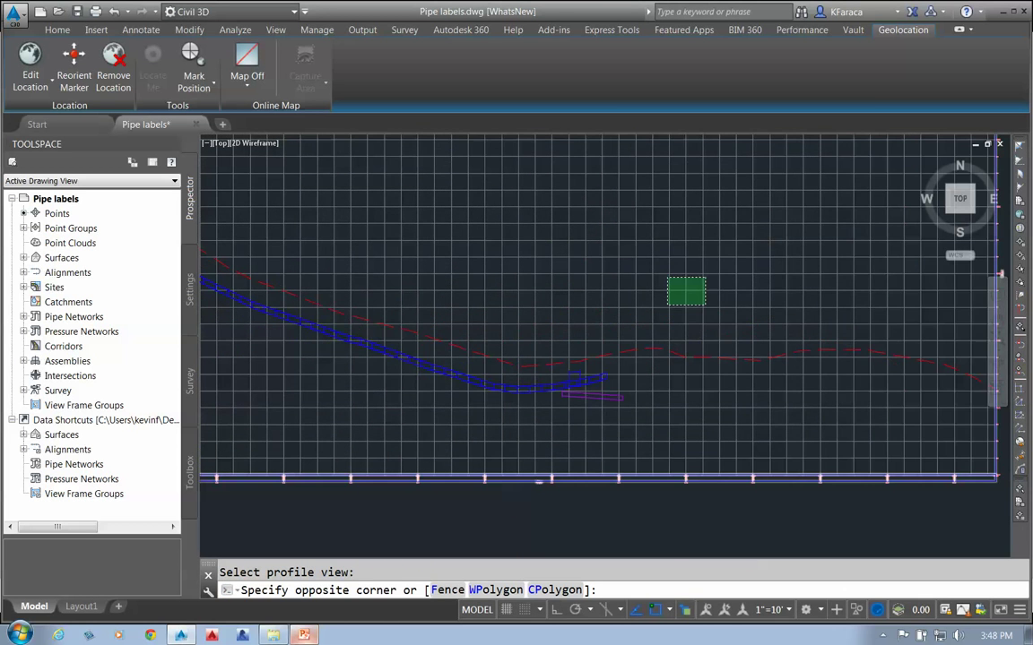
Erase the long curved pressure pipe run drawn below the dashed surface line in the profile view
{"action": "key", "text": "Escape"}
{"action": "scroll", "coordinate": [536, 396], "scroll_direction": "up", "scroll_amount": 5}
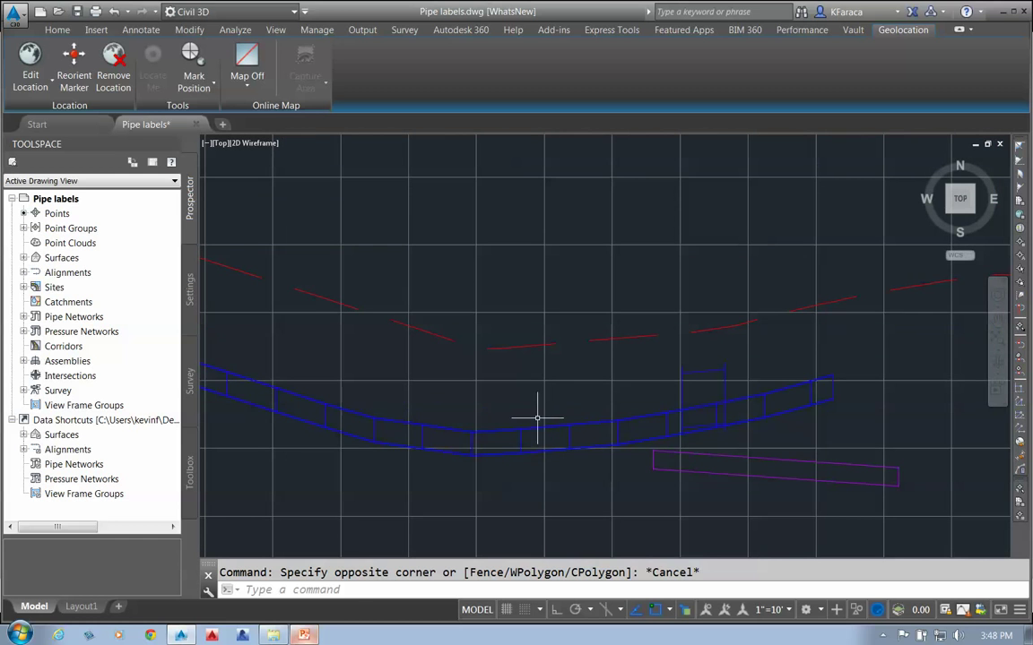
{"action": "left_click", "coordinate": [562, 420]}
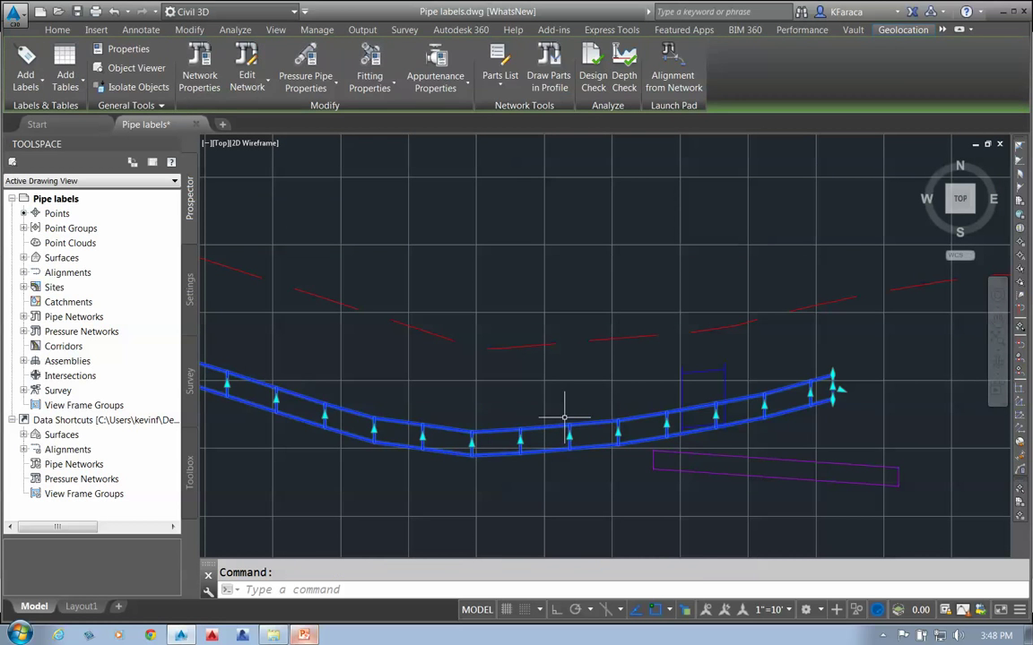
{"action": "type", "text": "e"}
{"action": "key", "text": "Return"}
{"action": "scroll", "coordinate": [714, 444], "scroll_direction": "up", "scroll_amount": 3}
{"action": "mouse_move", "coordinate": [714, 445]}
{"action": "middle_mouse_down"}
{"action": "mouse_move", "coordinate": [551, 369]}
{"action": "mouse_move", "coordinate": [482, 355]}
{"action": "middle_mouse_up"}
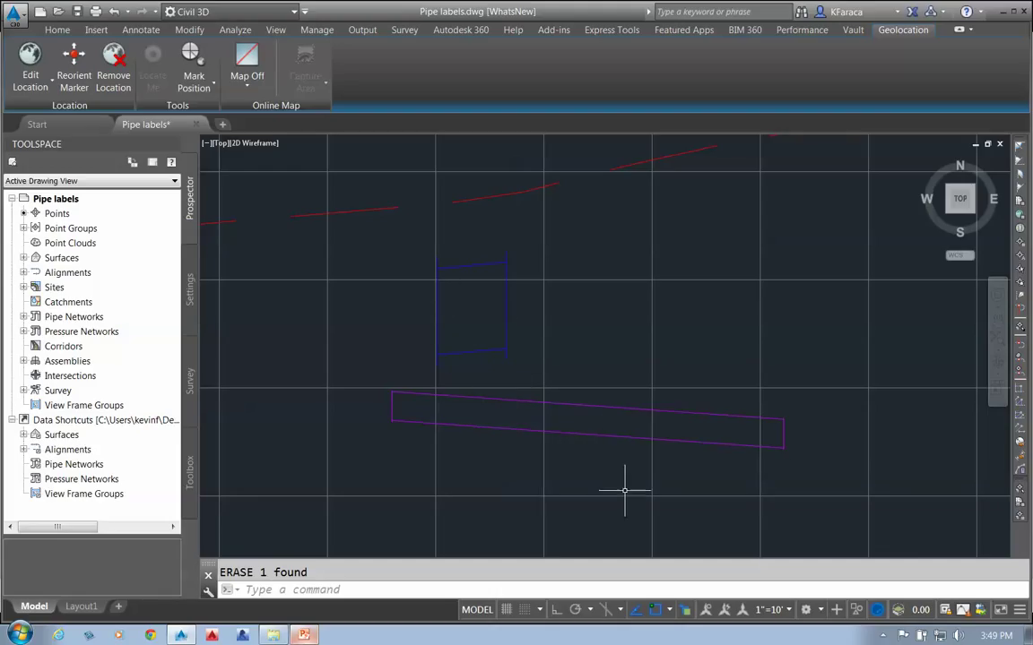
In the profile view's pipe network properties, set the style of storm water Pipe - (13) to Pipe Crossing Pipe (Storm)
{"action": "mouse_move", "coordinate": [559, 403]}
{"action": "left_click", "coordinate": [746, 235]}
{"action": "left_click", "coordinate": [633, 301]}
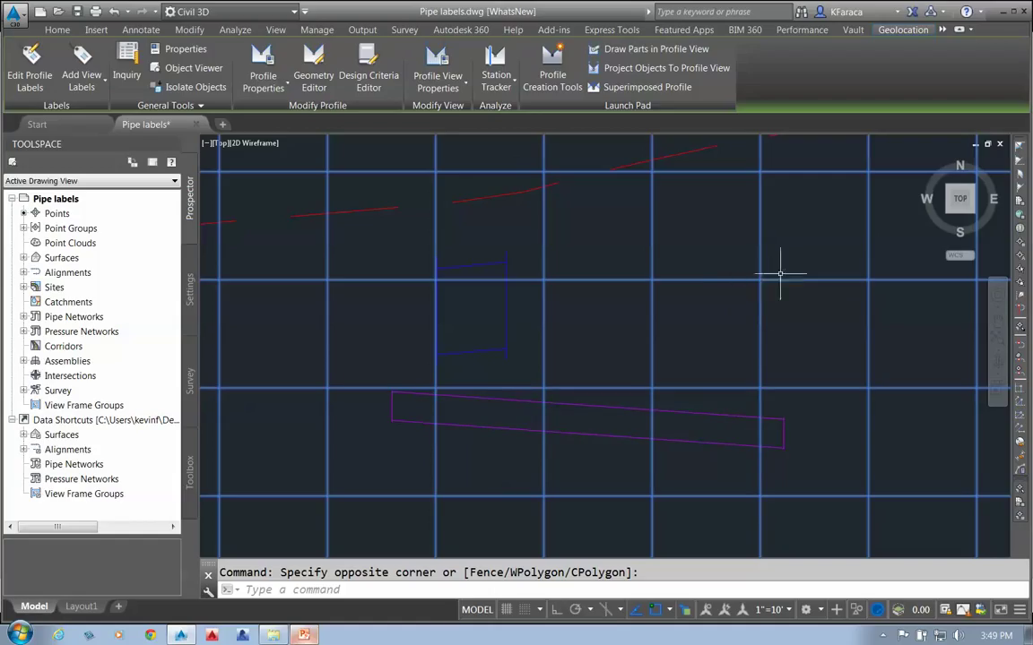
{"action": "right_click", "coordinate": [755, 300]}
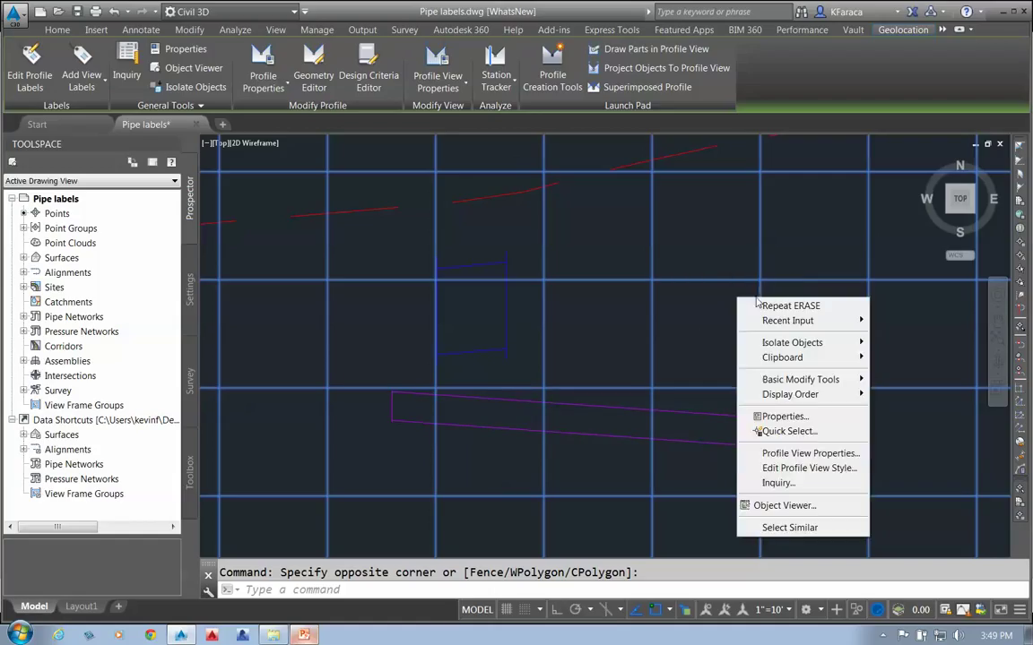
{"action": "left_click", "coordinate": [805, 454]}
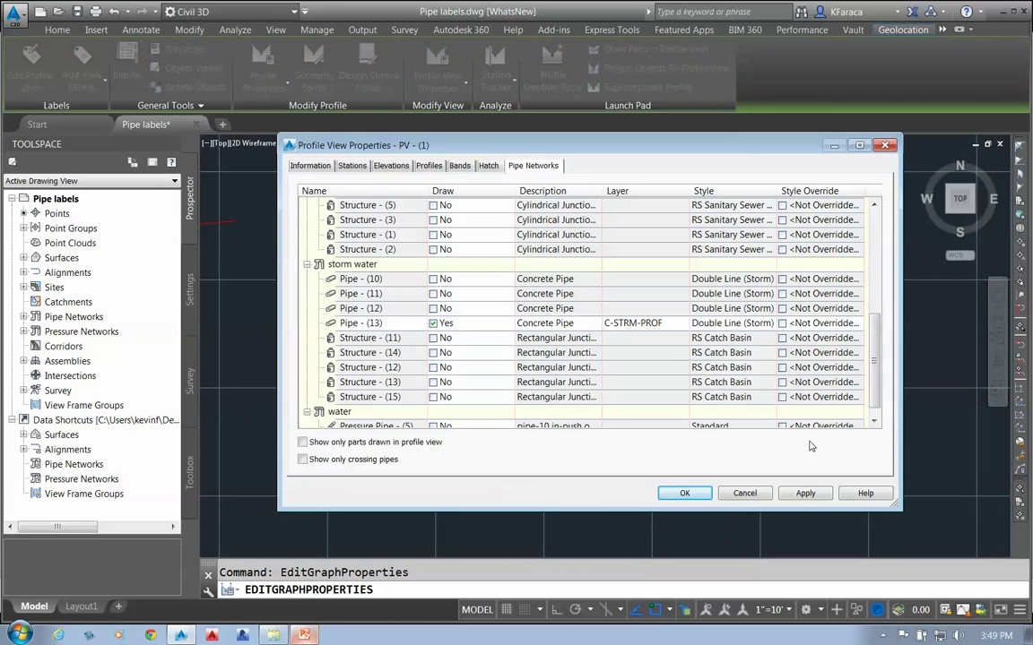
{"action": "left_click", "coordinate": [770, 323]}
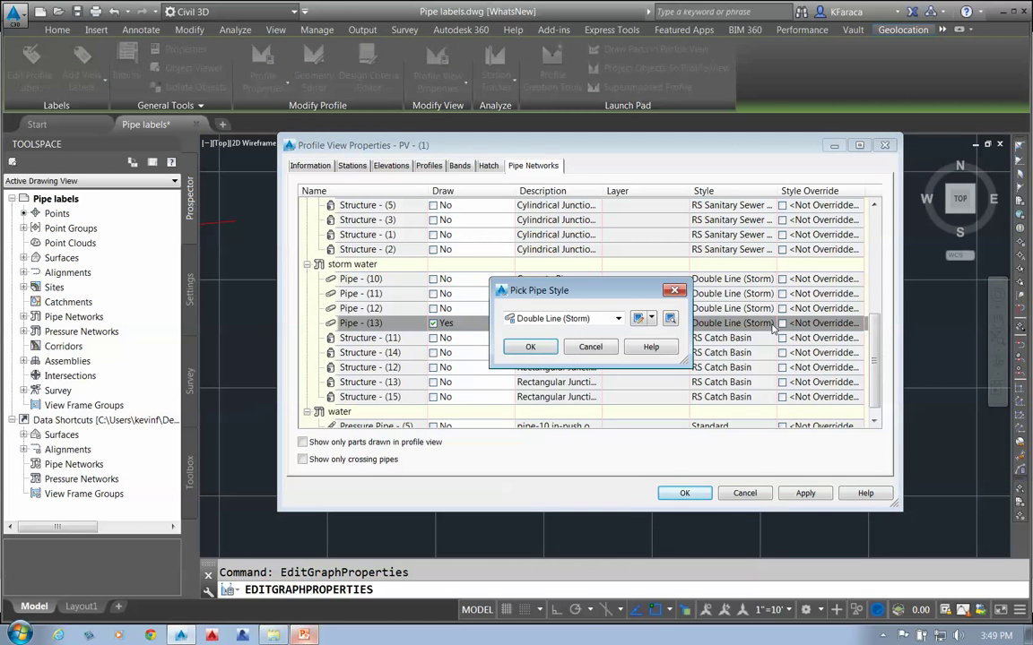
{"action": "left_click", "coordinate": [618, 318]}
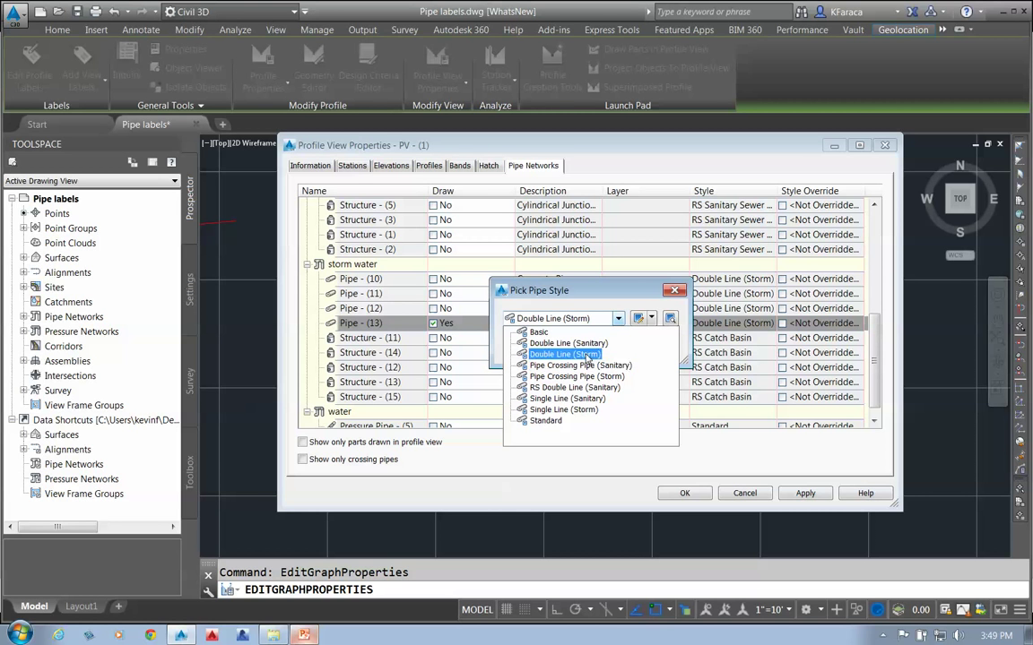
{"action": "left_click", "coordinate": [568, 376]}
{"action": "left_click", "coordinate": [531, 346]}
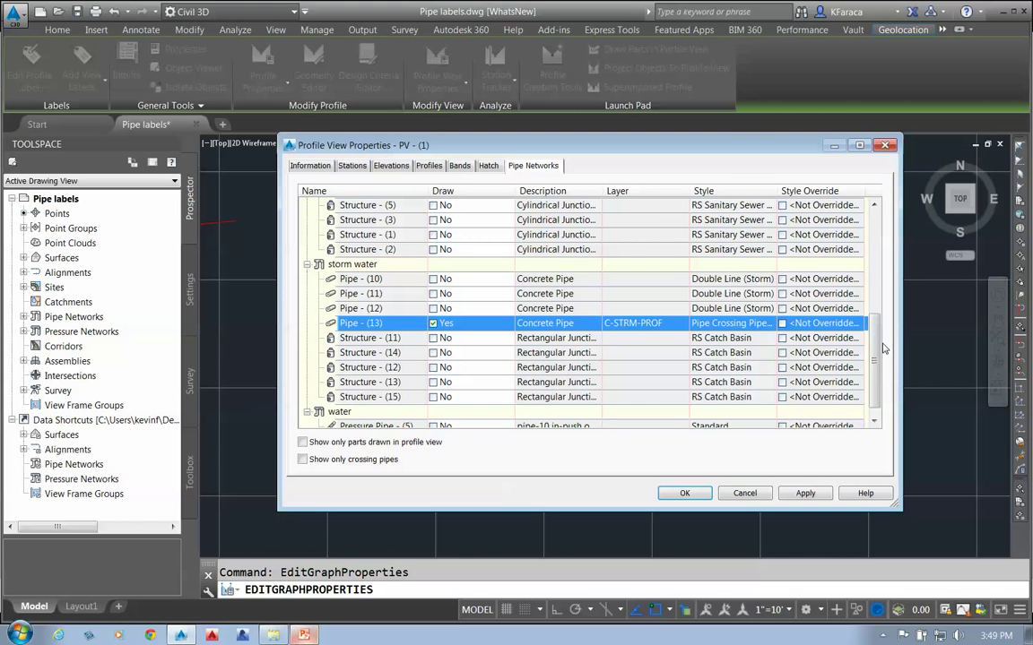
Override the style of Pipe - (6) with Pipe Crossing Pipe (Storm) and apply the profile view properties
{"action": "scroll", "coordinate": [558, 258], "scroll_direction": "up", "scroll_amount": 5}
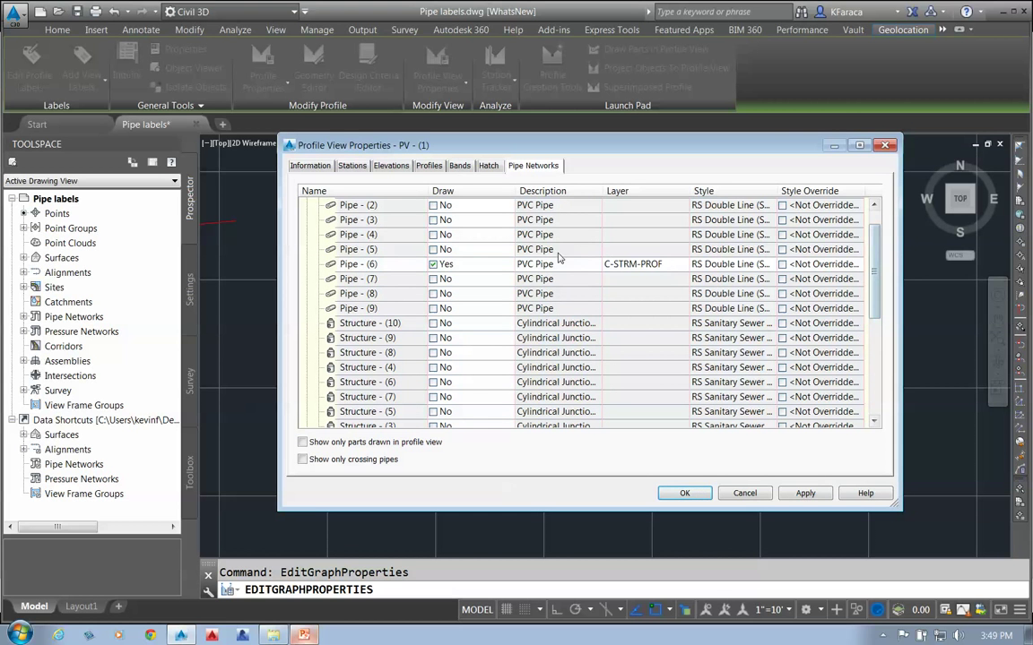
{"action": "left_click", "coordinate": [788, 264]}
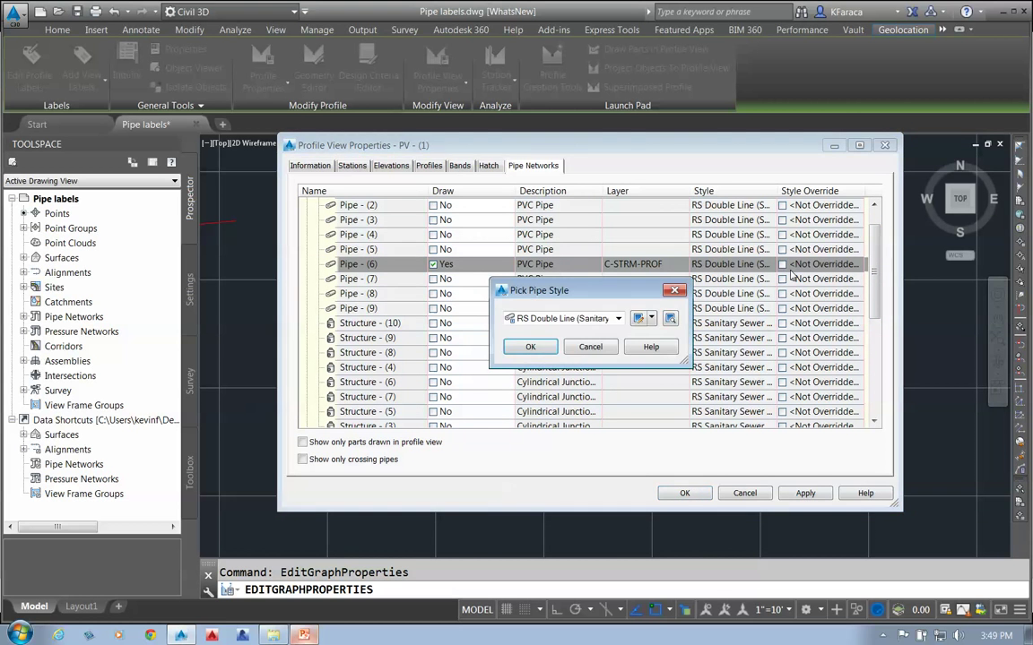
{"action": "left_click", "coordinate": [618, 318]}
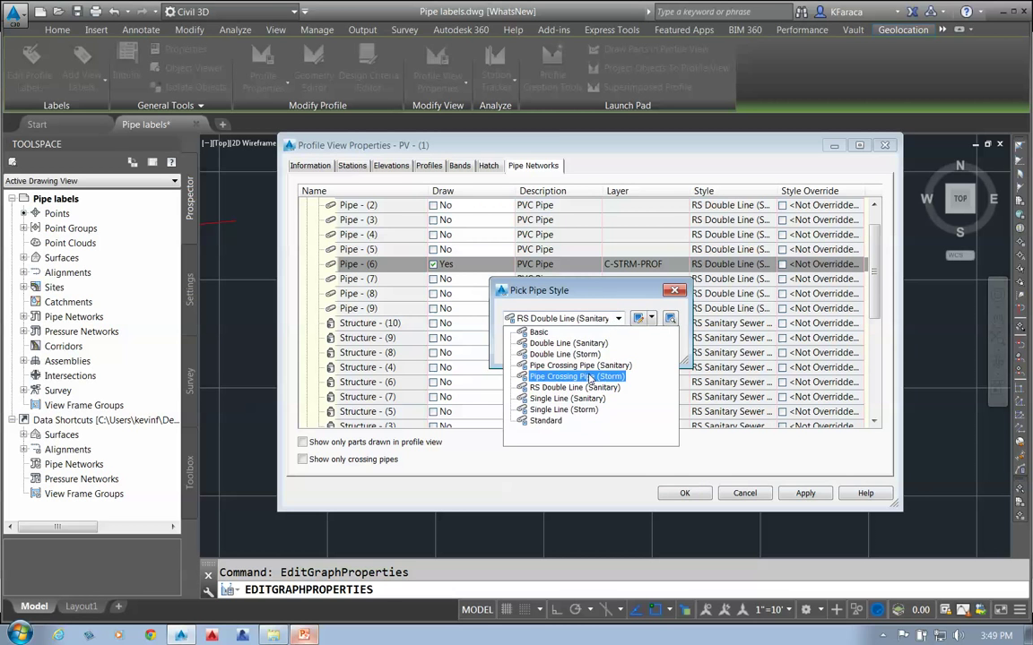
{"action": "left_click", "coordinate": [591, 378]}
{"action": "left_click", "coordinate": [530, 349]}
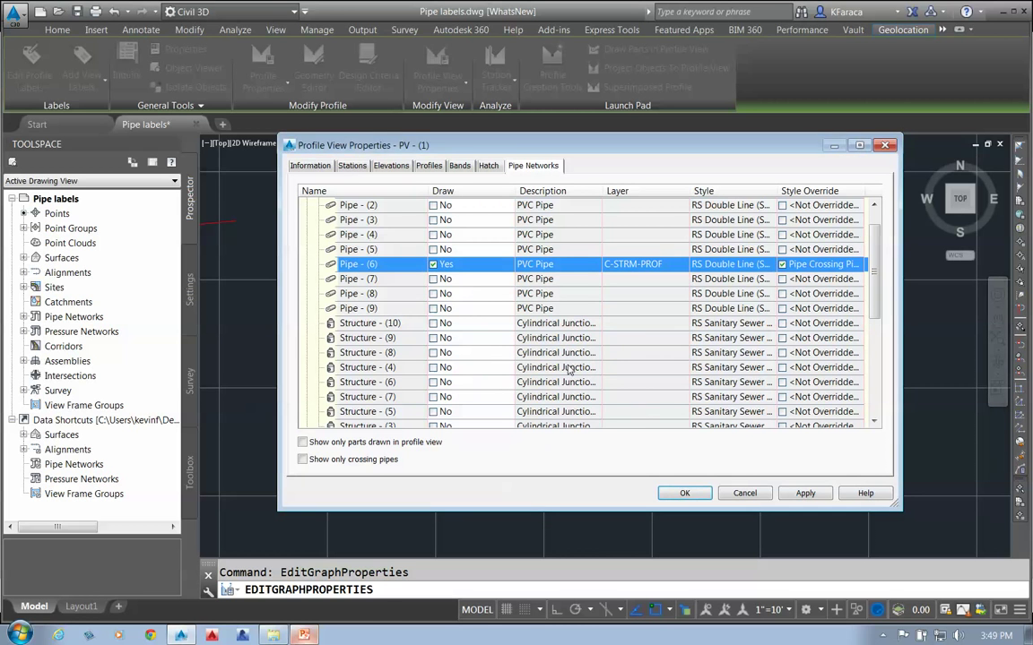
{"action": "left_click", "coordinate": [683, 493]}
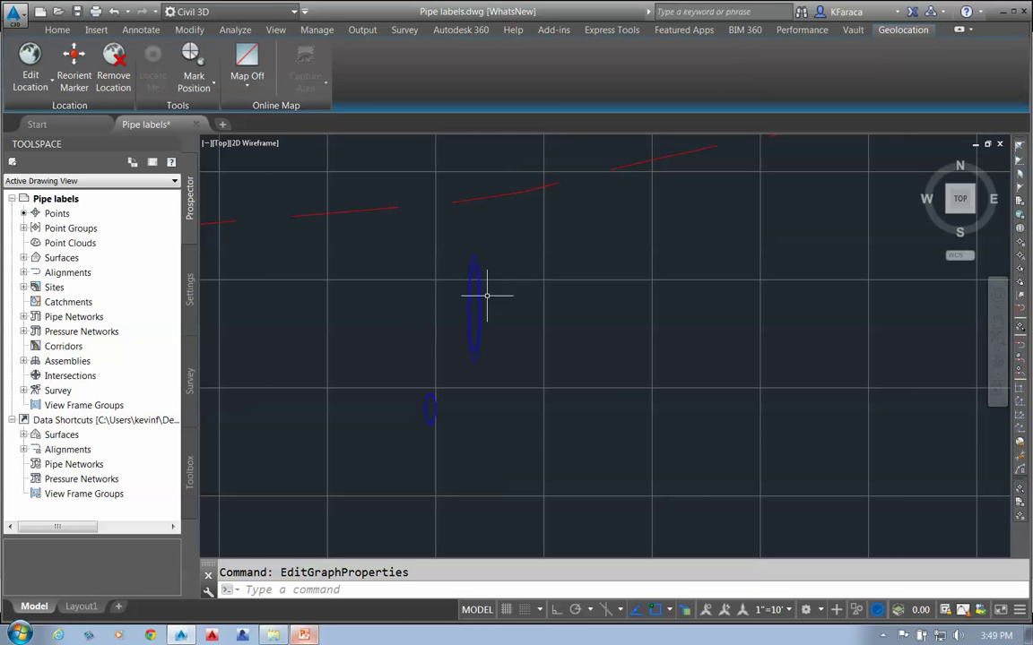
Examine the two crossing pipe ellipses in the profile view up close and relative to the surface line
{"action": "scroll", "coordinate": [464, 280], "scroll_direction": "up", "scroll_amount": 3}
{"action": "scroll", "coordinate": [461, 323], "scroll_direction": "up", "scroll_amount": 2}
{"action": "scroll", "coordinate": [493, 404], "scroll_direction": "down", "scroll_amount": 5}
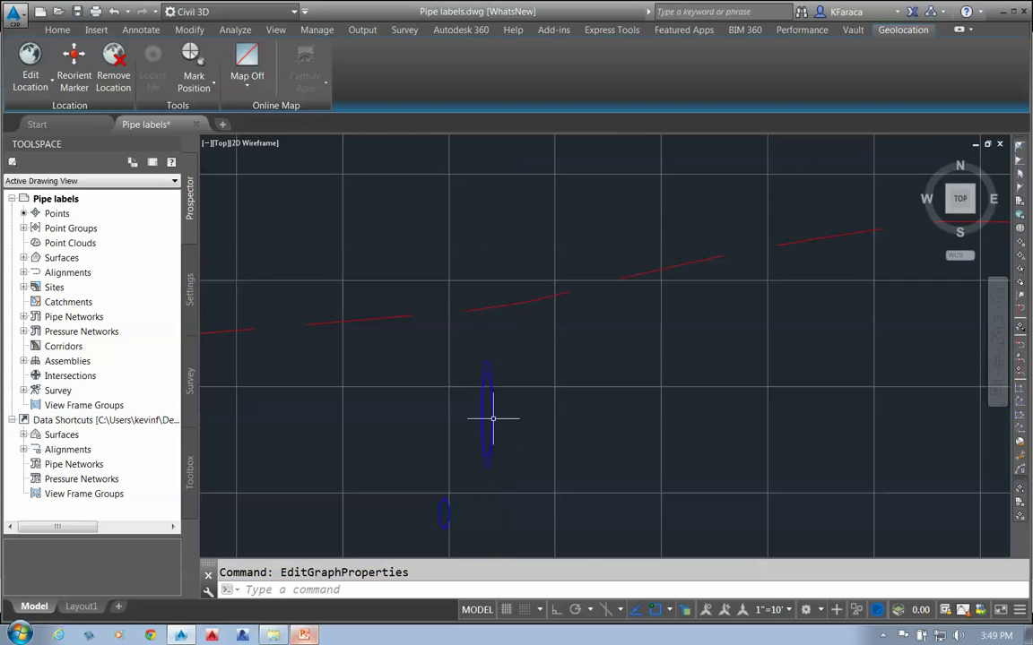
{"action": "middle_click_drag", "start_coordinate": [488, 417], "coordinate": [500, 431]}
{"action": "scroll", "coordinate": [475, 428], "scroll_direction": "up", "scroll_amount": 3}
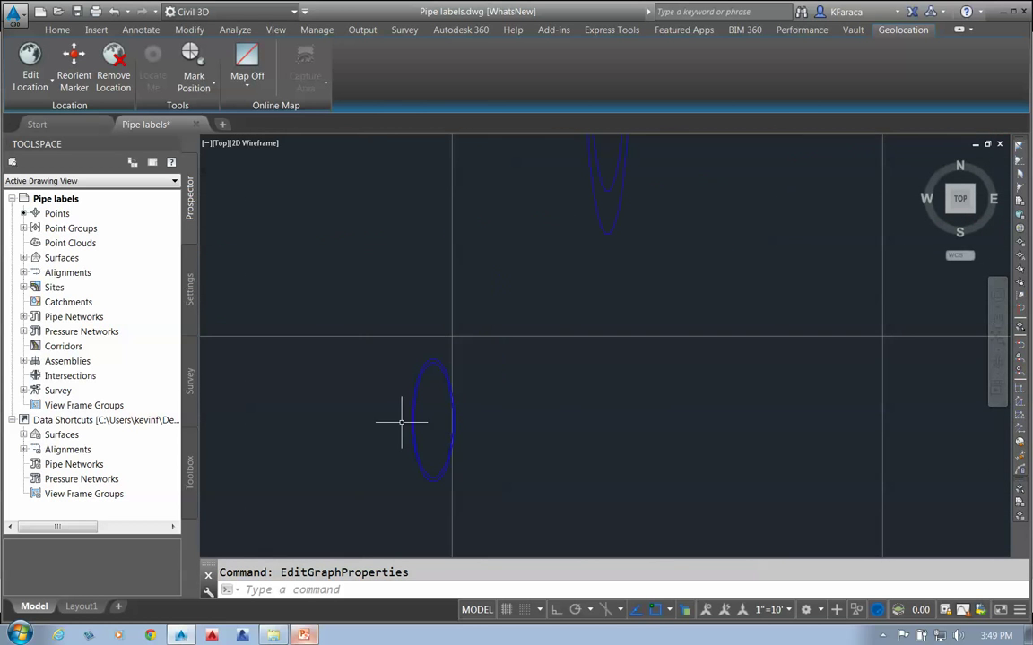
{"action": "scroll", "coordinate": [459, 389], "scroll_direction": "up", "scroll_amount": 2}
{"action": "scroll", "coordinate": [484, 439], "scroll_direction": "down", "scroll_amount": 5}
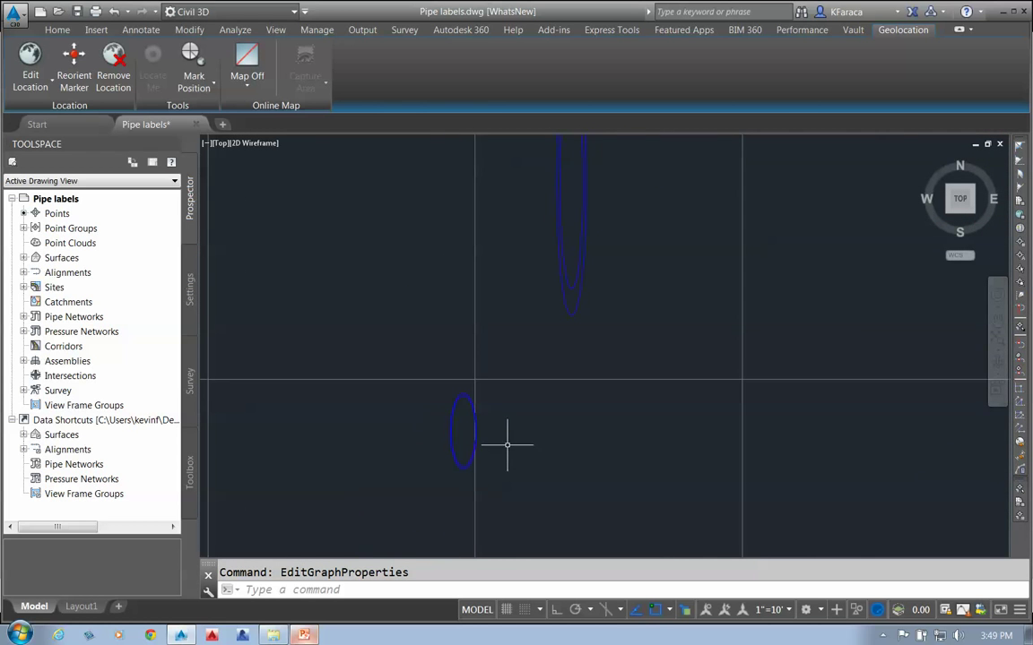
{"action": "middle_click_drag", "start_coordinate": [527, 444], "coordinate": [447, 411]}
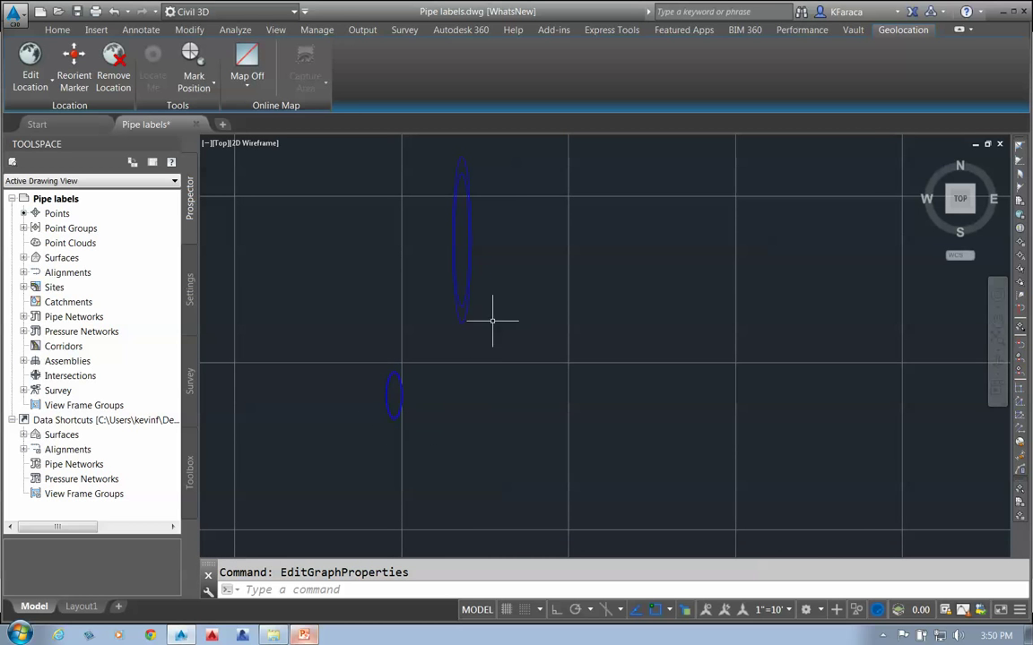
{"action": "scroll", "coordinate": [475, 198], "scroll_direction": "up", "scroll_amount": 2}
{"action": "scroll", "coordinate": [474, 215], "scroll_direction": "up", "scroll_amount": 3}
{"action": "scroll", "coordinate": [459, 170], "scroll_direction": "down", "scroll_amount": 3}
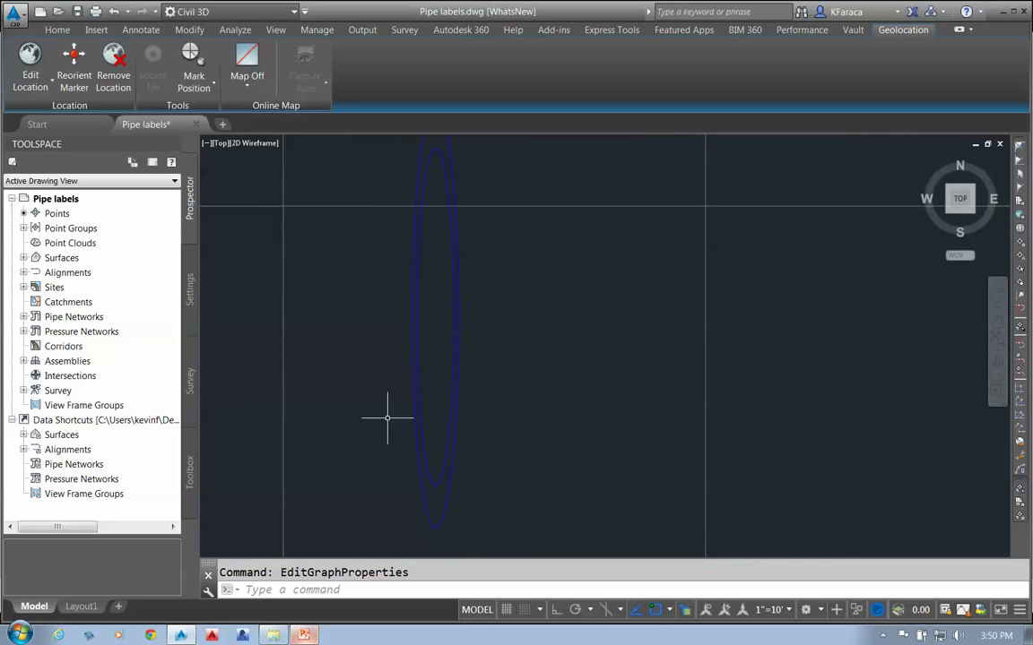
{"action": "scroll", "coordinate": [475, 452], "scroll_direction": "down", "scroll_amount": 4}
{"action": "scroll", "coordinate": [461, 399], "scroll_direction": "up", "scroll_amount": 4}
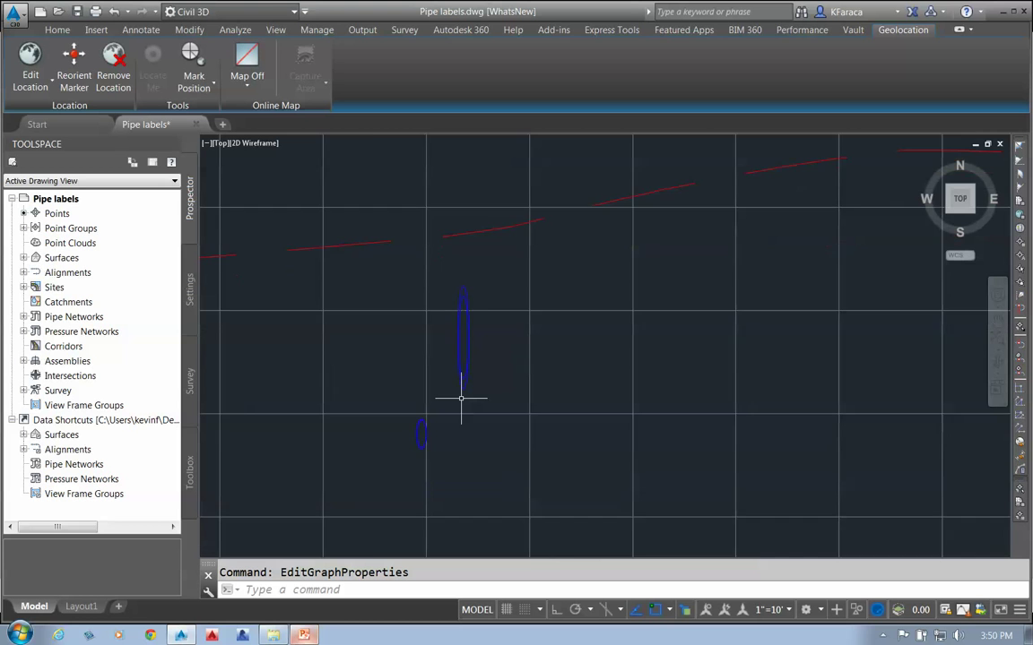
{"action": "scroll", "coordinate": [548, 375], "scroll_direction": "down", "scroll_amount": 2}
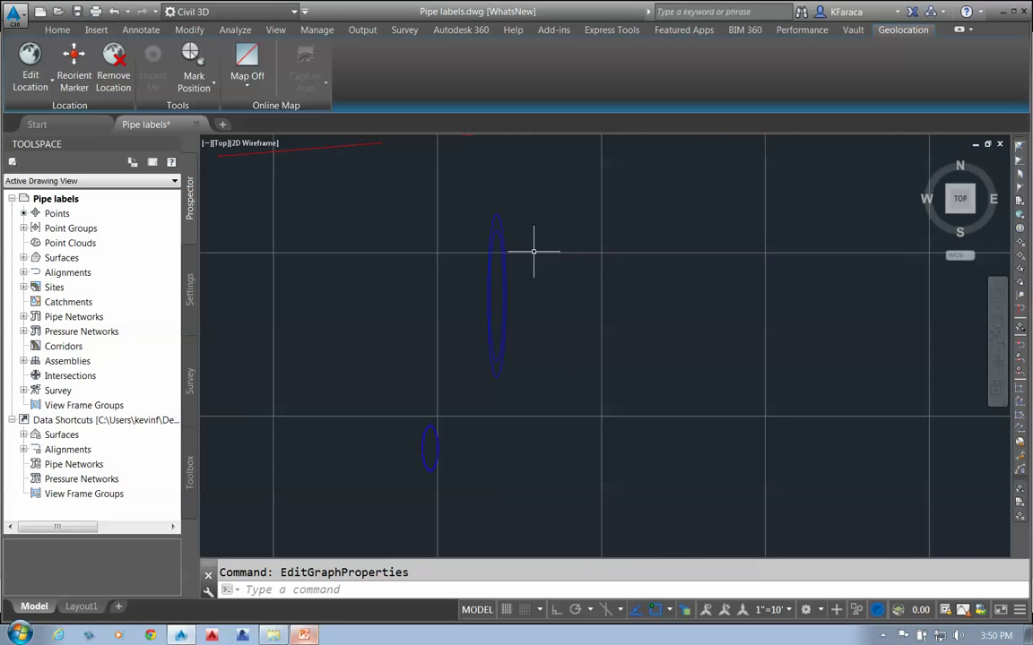
{"action": "scroll", "coordinate": [553, 304], "scroll_direction": "down", "scroll_amount": 2}
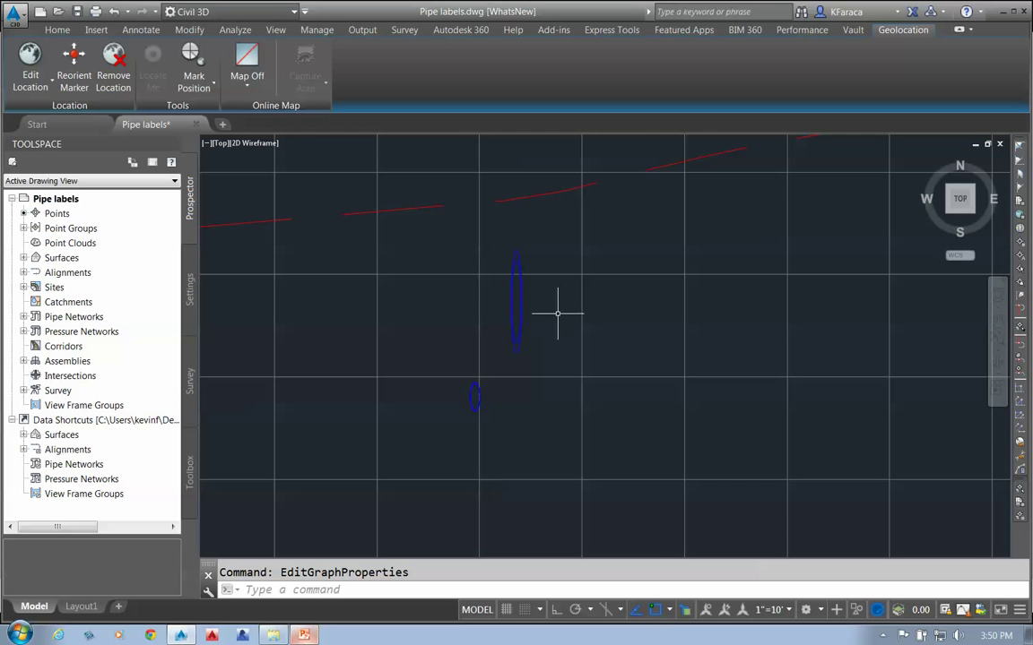
{"action": "mouse_move", "coordinate": [554, 316]}
{"action": "middle_mouse_down"}
{"action": "mouse_move", "coordinate": [548, 295]}
{"action": "mouse_move", "coordinate": [521, 306]}
{"action": "middle_mouse_up"}
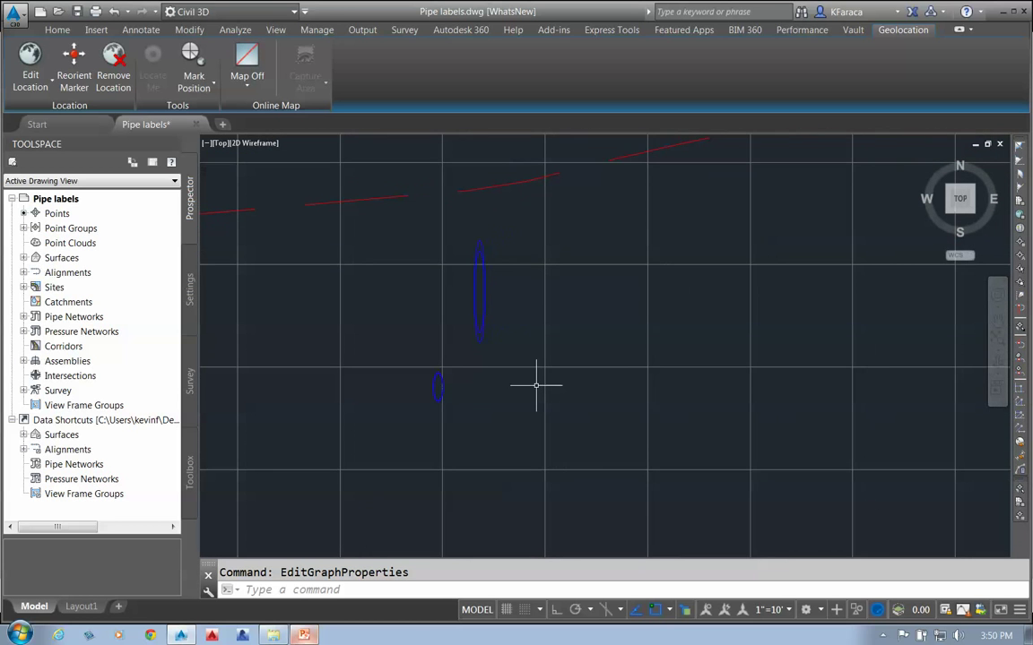
Set up pipe network labels for the larger crossing pipe as Single Part Profile with the Crossing Storm Pipe label style
{"action": "left_click", "coordinate": [480, 285]}
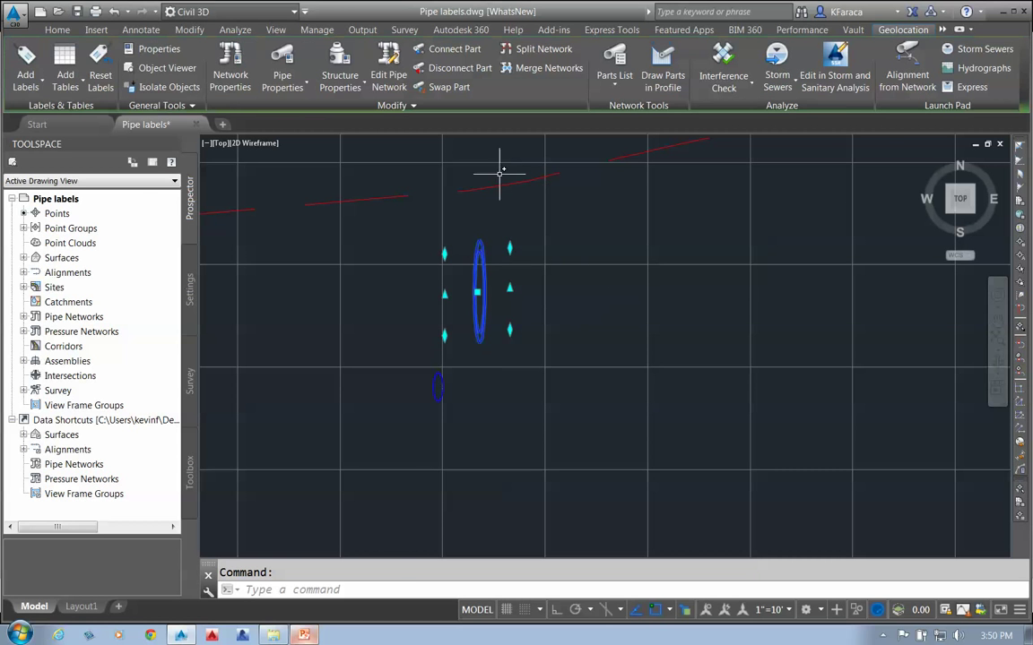
{"action": "left_click", "coordinate": [25, 55]}
{"action": "left_click", "coordinate": [81, 111]}
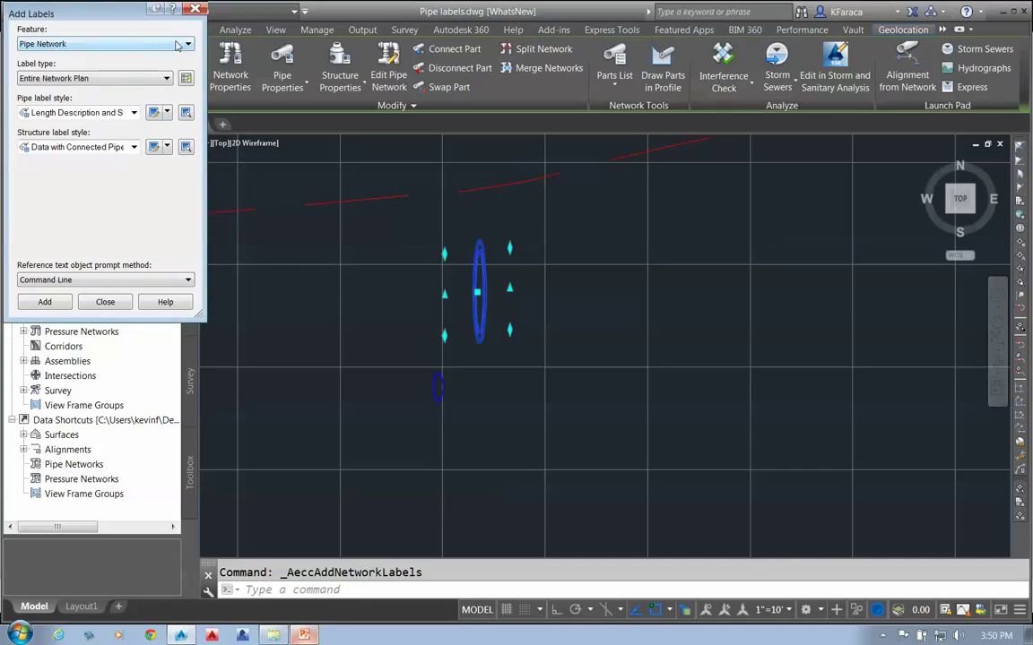
{"action": "left_click", "coordinate": [139, 78]}
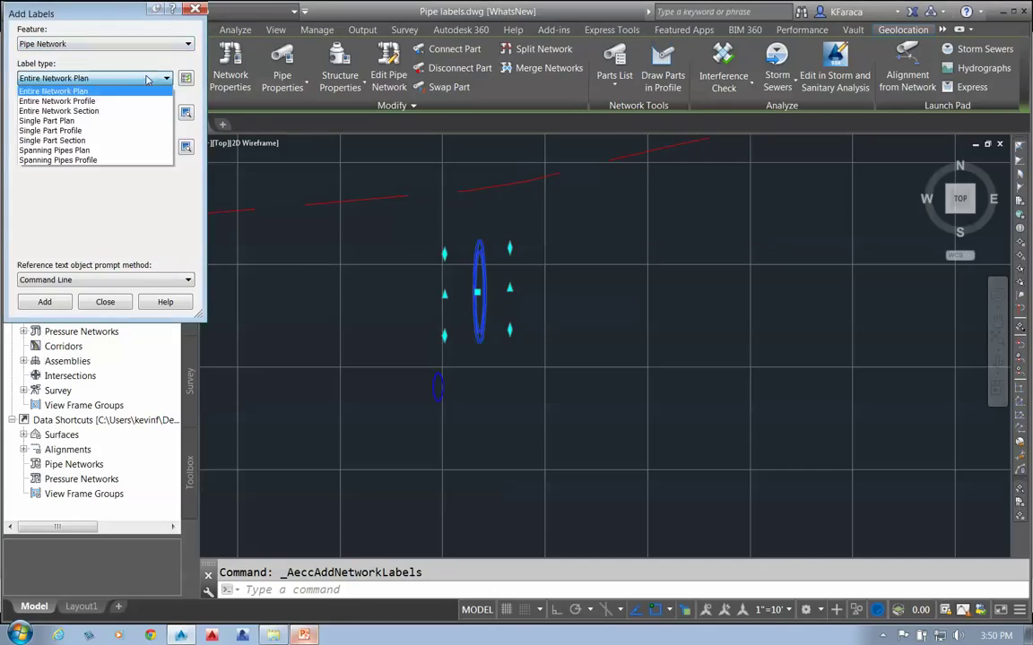
{"action": "left_click", "coordinate": [68, 132]}
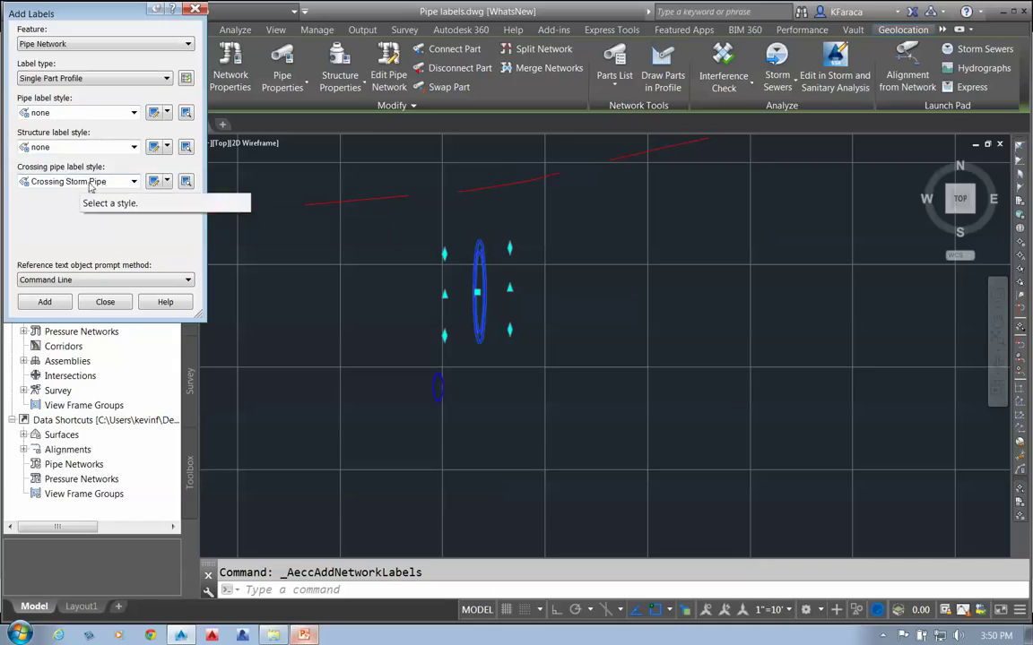
{"action": "left_click", "coordinate": [134, 182]}
{"action": "left_click", "coordinate": [85, 194]}
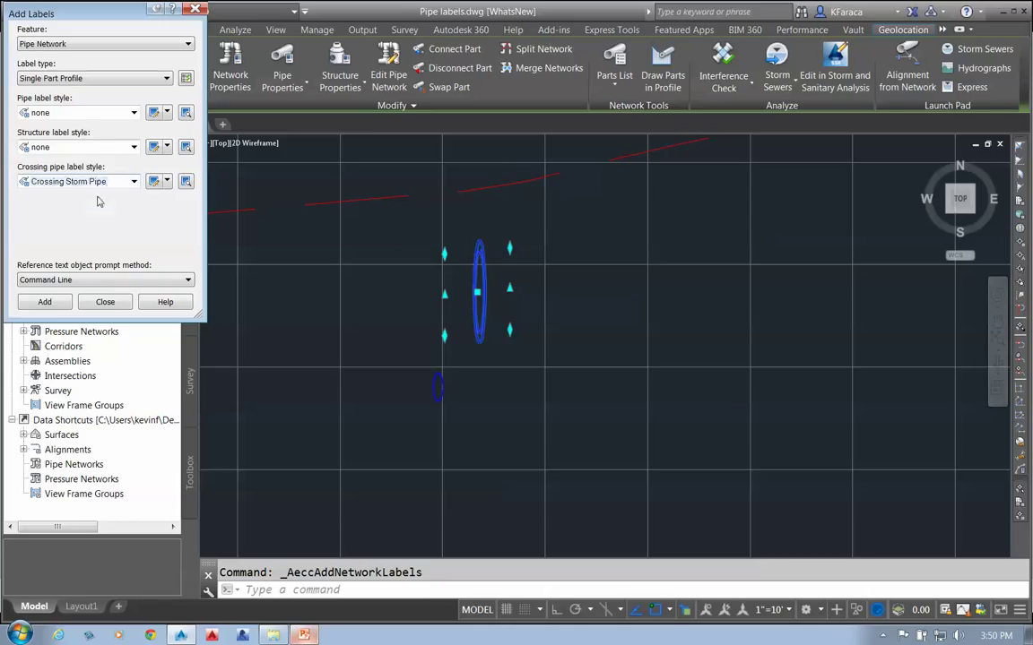
Add the crossing pipe label to the larger ellipse in the profile view and finish labelling
{"action": "left_click", "coordinate": [45, 302]}
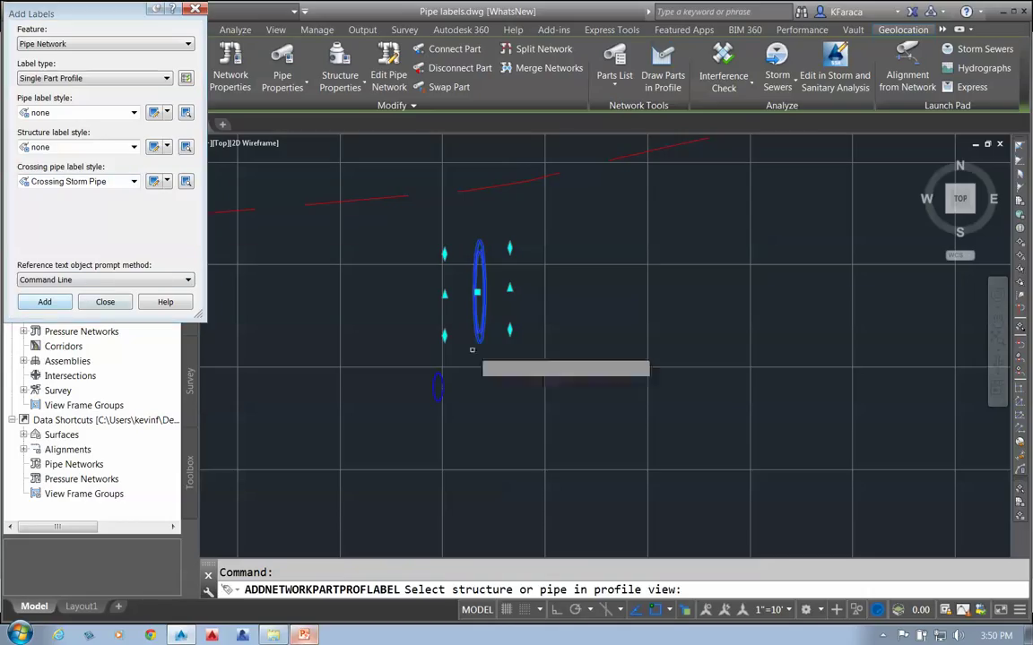
{"action": "left_click", "coordinate": [484, 297]}
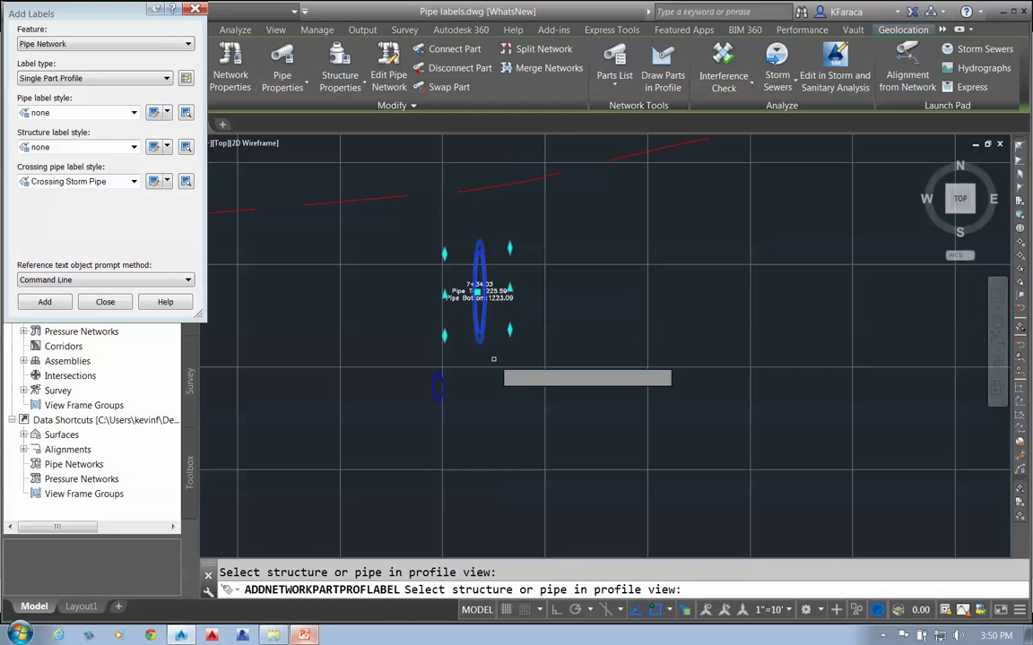
{"action": "key", "text": "Return"}
{"action": "scroll", "coordinate": [526, 307], "scroll_direction": "up", "scroll_amount": 4}
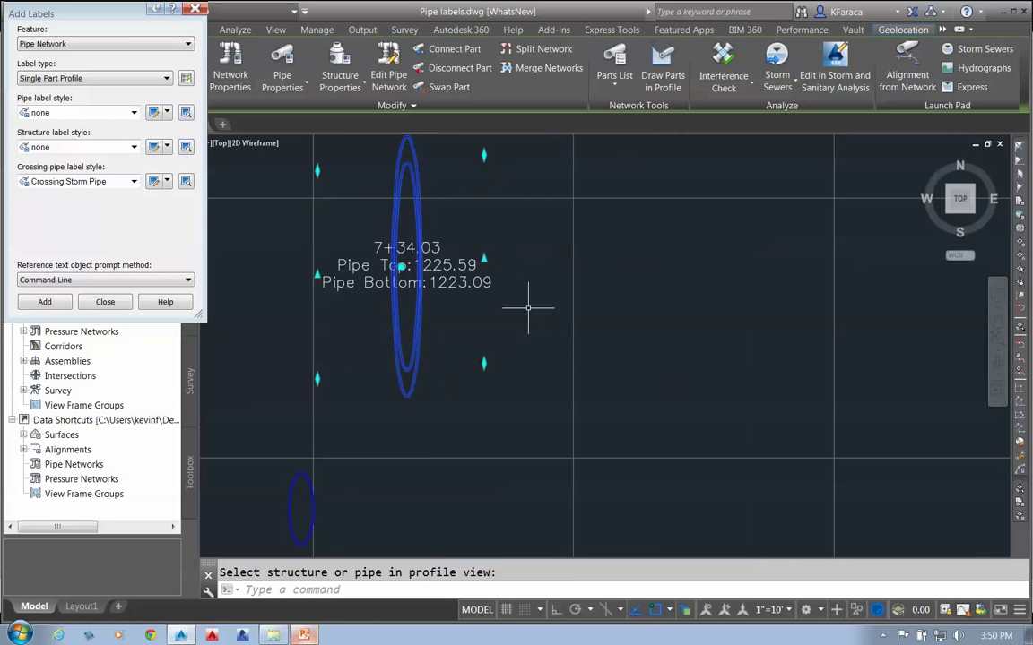
{"action": "key", "text": "Escape"}
Move the crossing pipe label up and to the right of the larger ellipse so a leader points to the pipe
{"action": "left_click", "coordinate": [409, 266]}
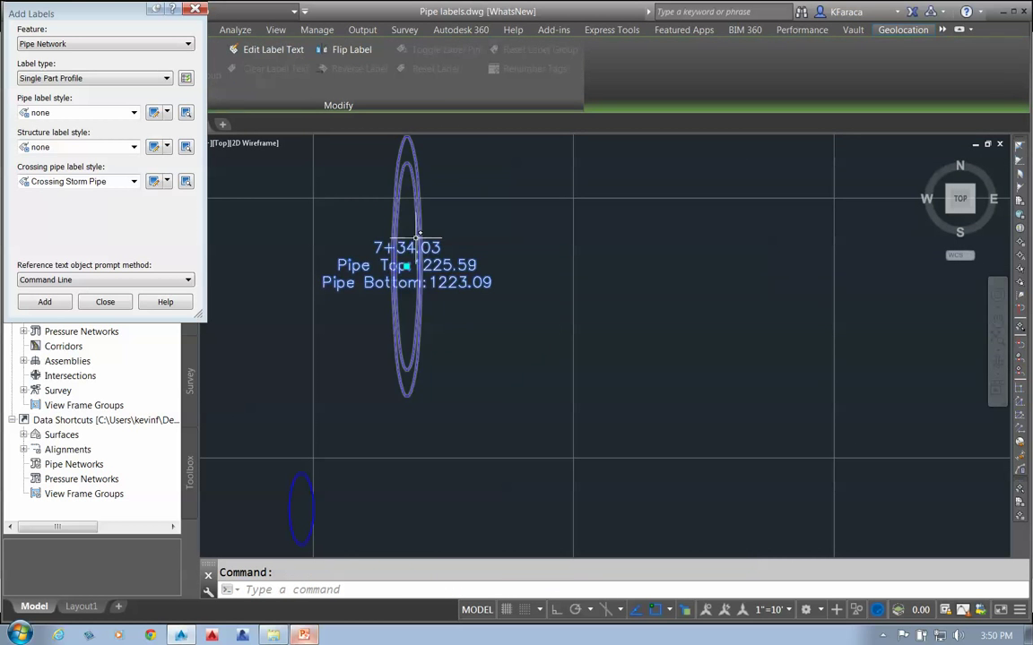
{"action": "left_click", "coordinate": [408, 265]}
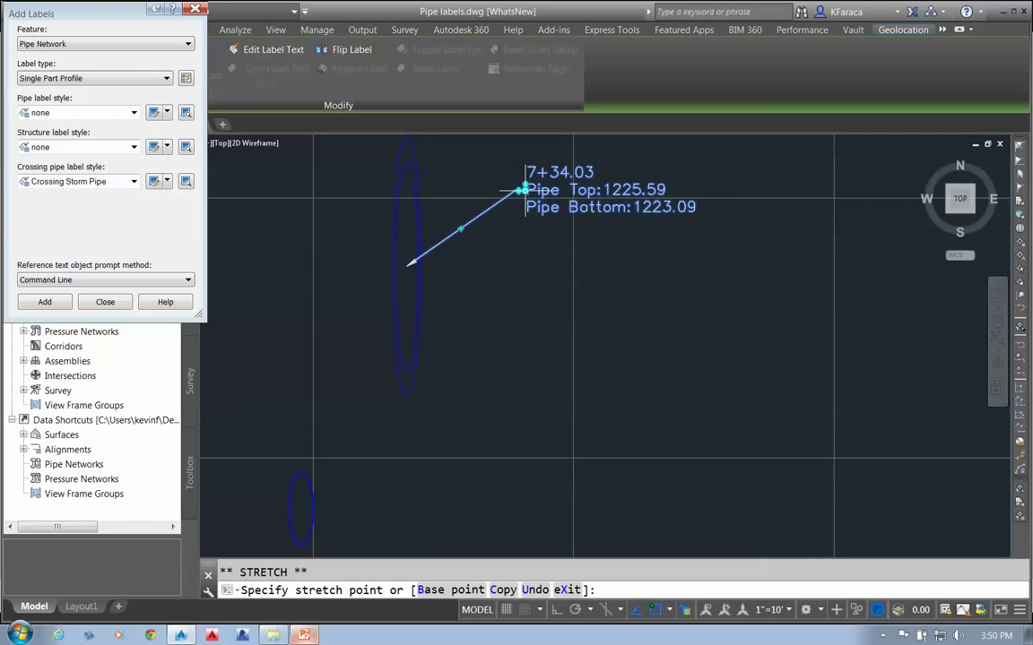
{"action": "left_click", "coordinate": [520, 190]}
{"action": "key", "text": "Escape"}
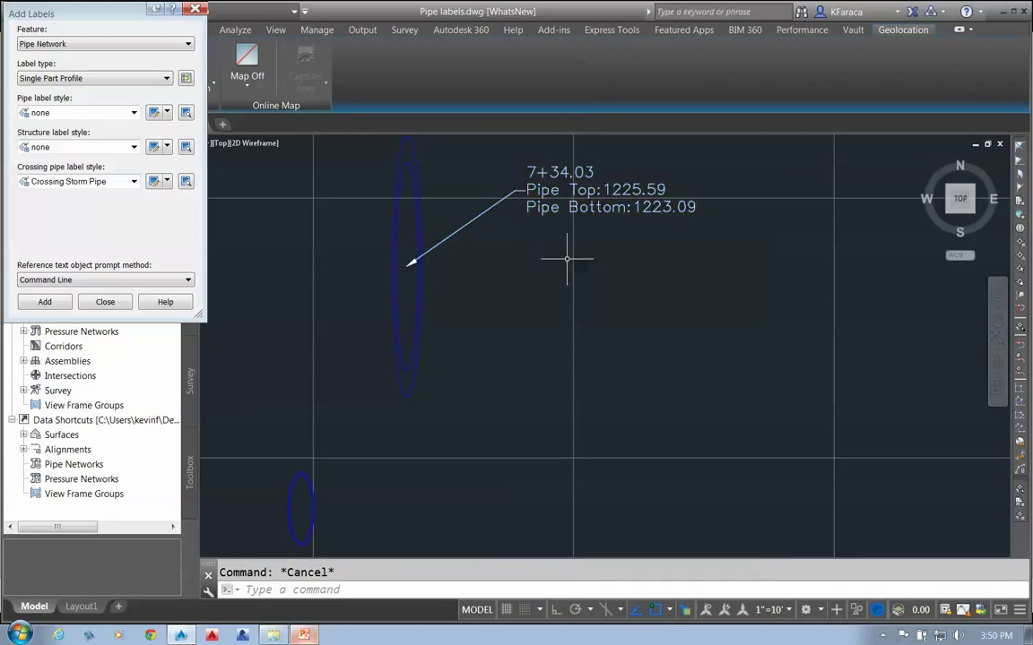
{"action": "mouse_move", "coordinate": [536, 319]}
{"action": "middle_mouse_down"}
{"action": "mouse_move", "coordinate": [509, 399]}
{"action": "mouse_move", "coordinate": [520, 395]}
{"action": "middle_mouse_up"}
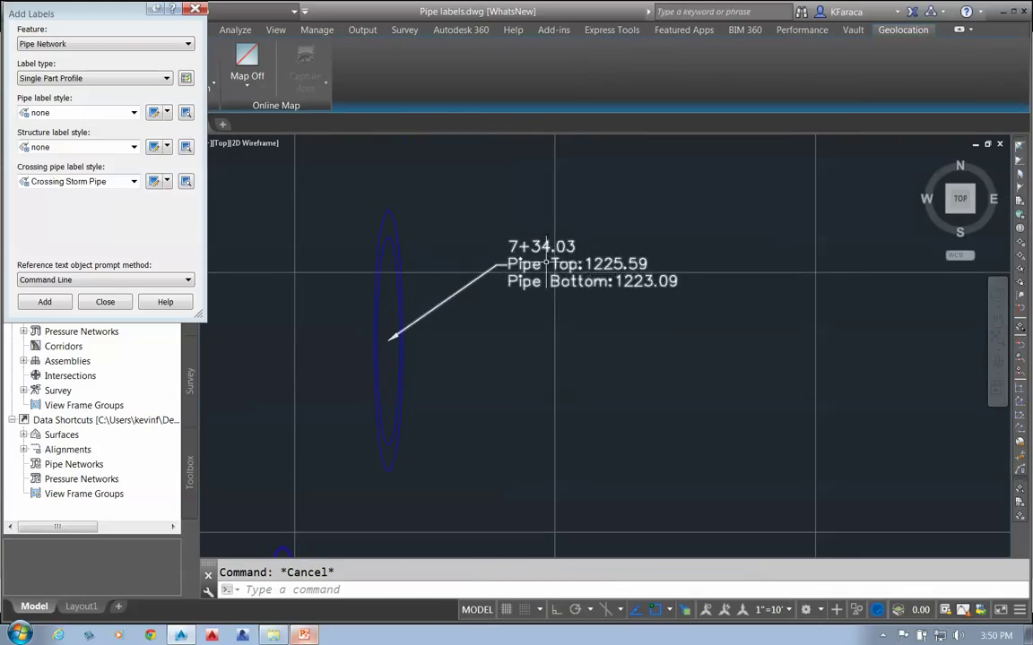
Open the Pipe Text contents of the larger crossing pipe label's Crossing Storm Pipe style
{"action": "left_click", "coordinate": [643, 281]}
{"action": "left_click", "coordinate": [621, 267]}
{"action": "right_click", "coordinate": [620, 268]}
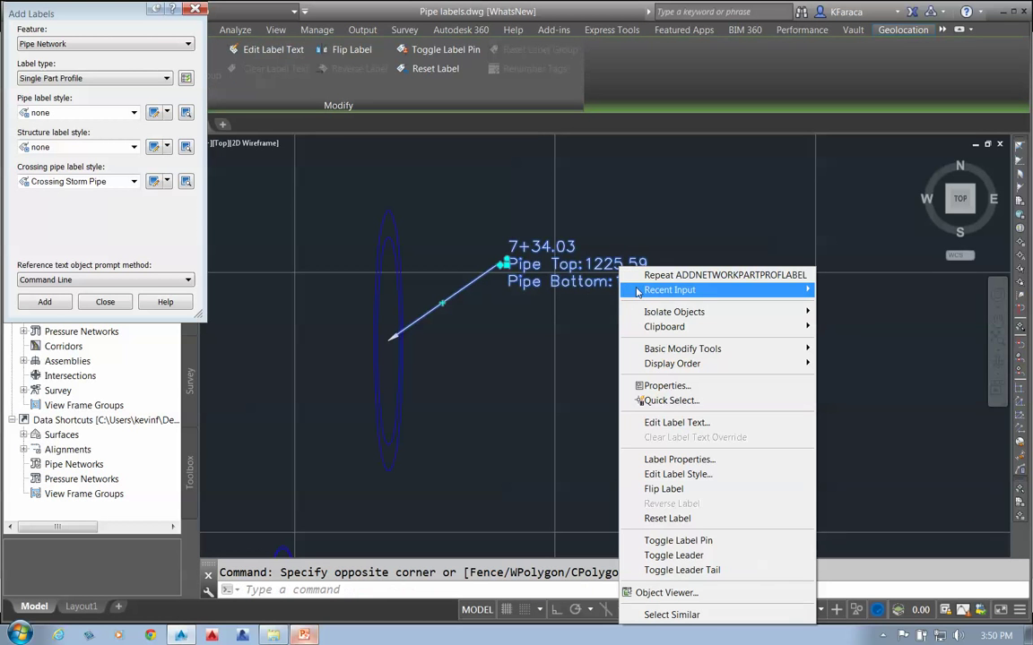
{"action": "left_click", "coordinate": [679, 474]}
{"action": "left_click", "coordinate": [638, 318]}
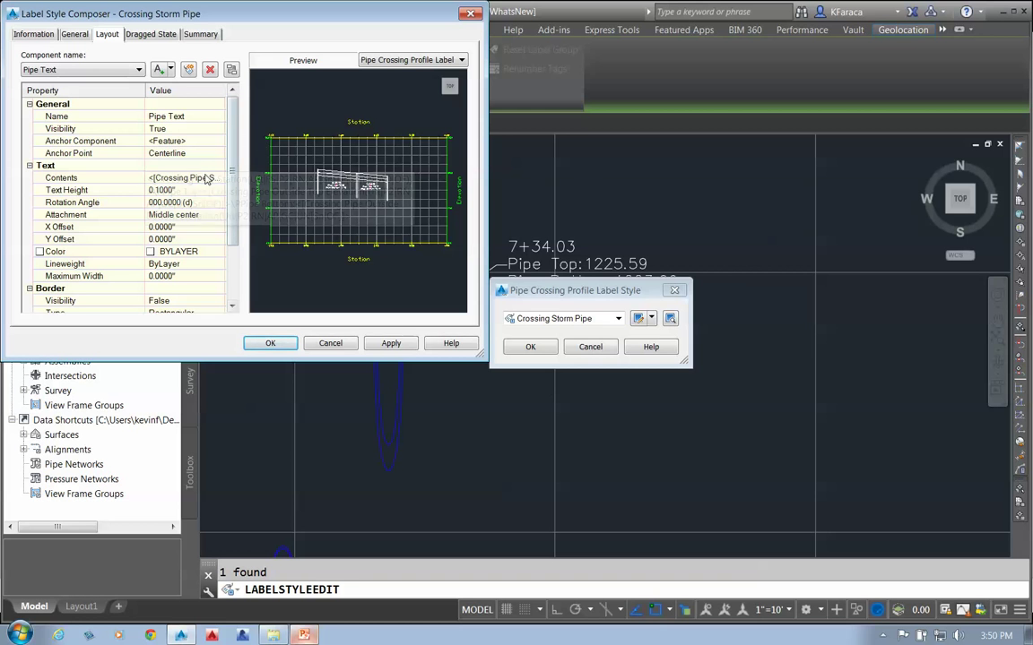
{"action": "left_click", "coordinate": [182, 178]}
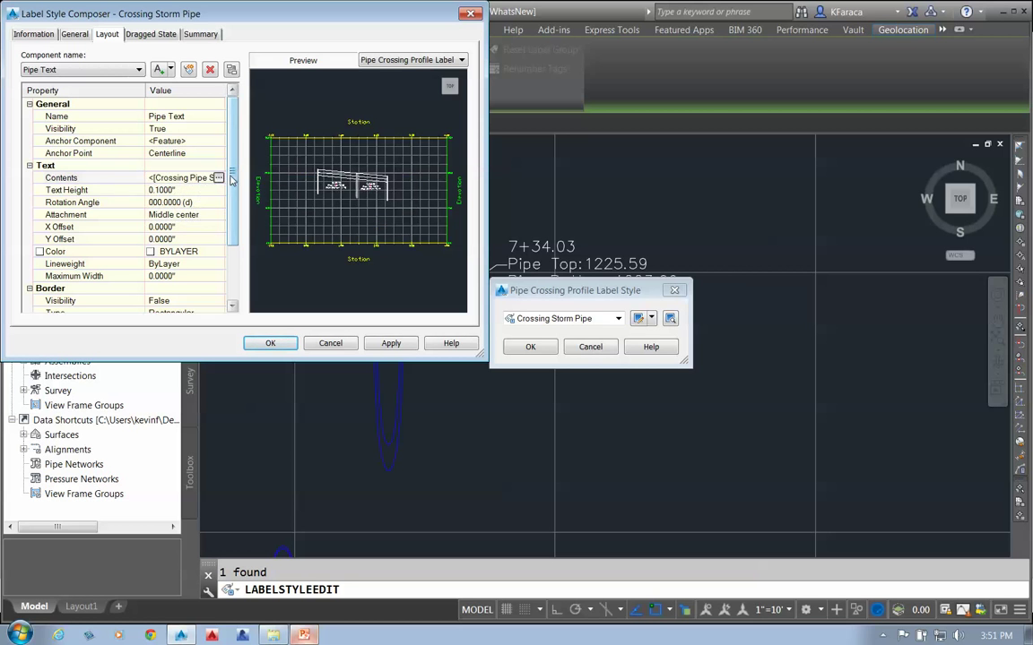
{"action": "left_click", "coordinate": [227, 177]}
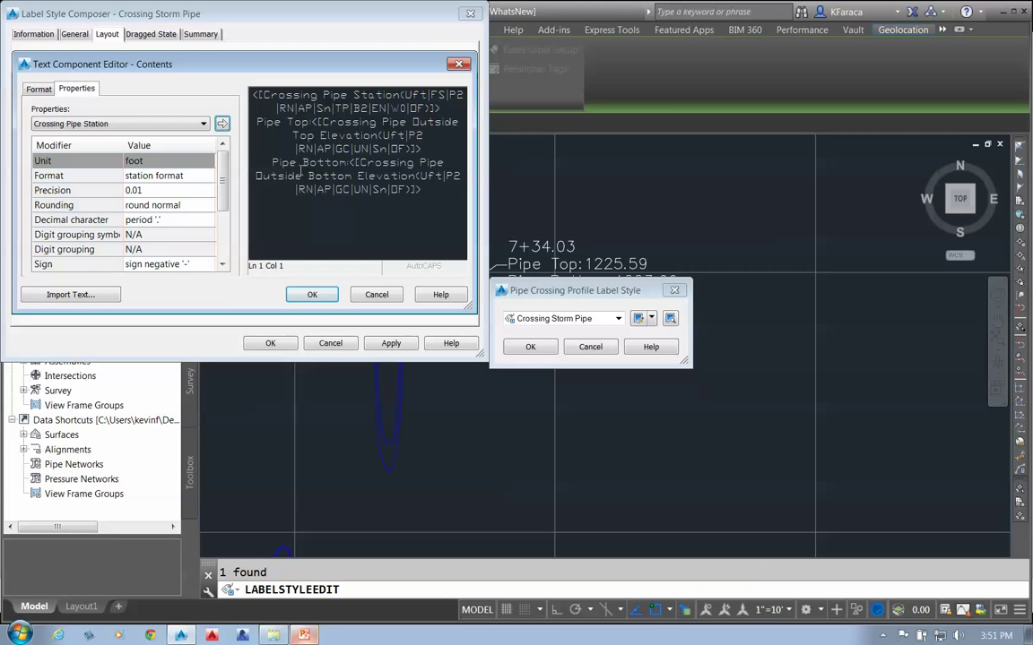
Review the crossing pipe properties available for the label text, and close the style editors and the label-adding dialog without changes
{"action": "left_click", "coordinate": [202, 124]}
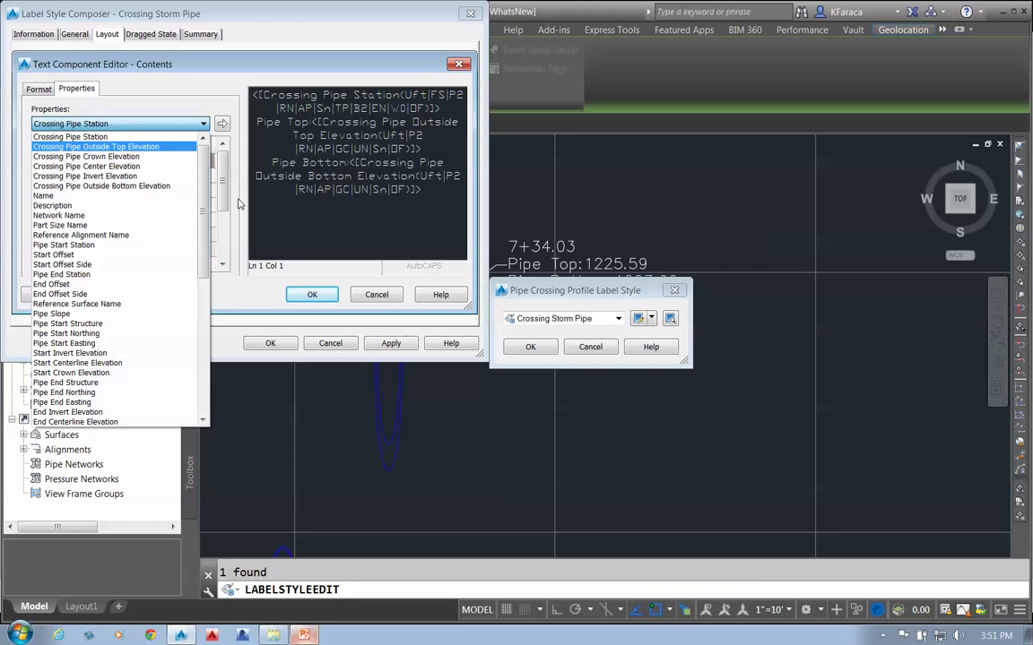
{"action": "left_click", "coordinate": [211, 66]}
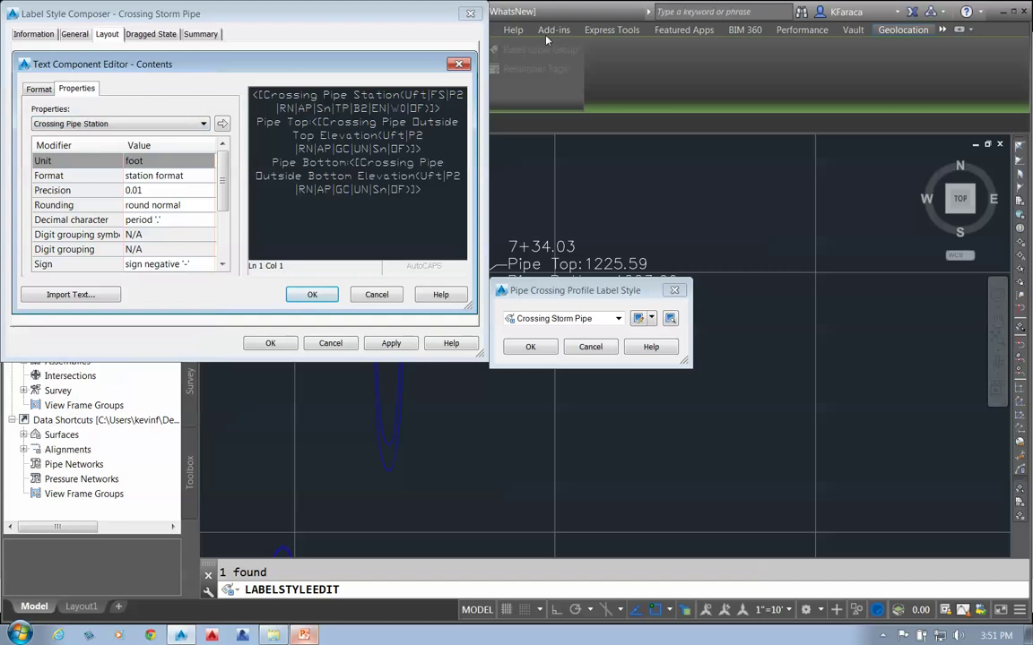
{"action": "left_click", "coordinate": [457, 65]}
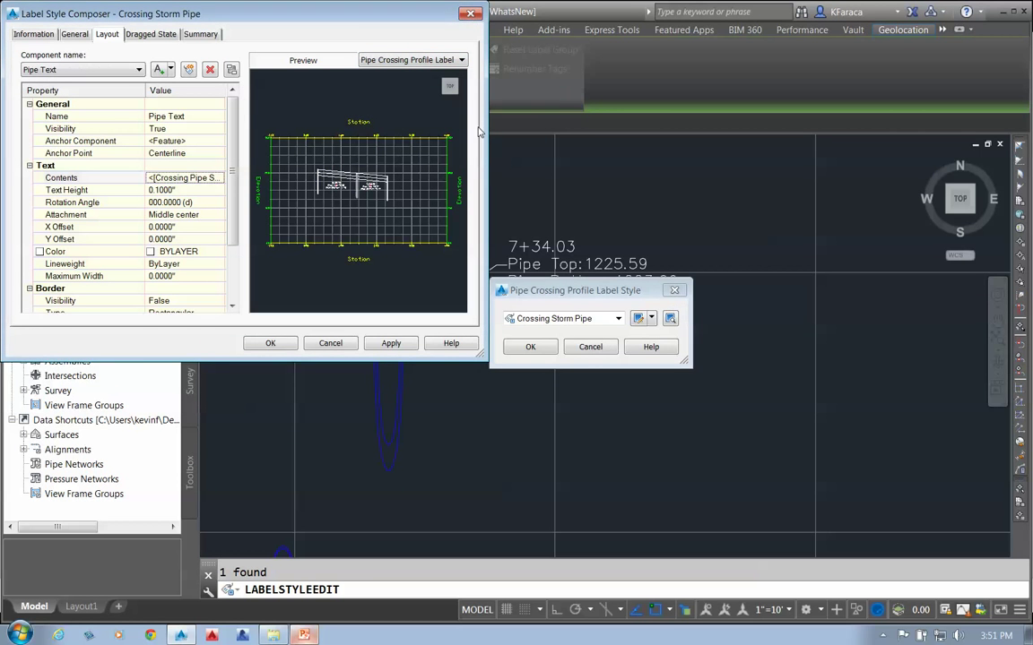
{"action": "left_click", "coordinate": [469, 14]}
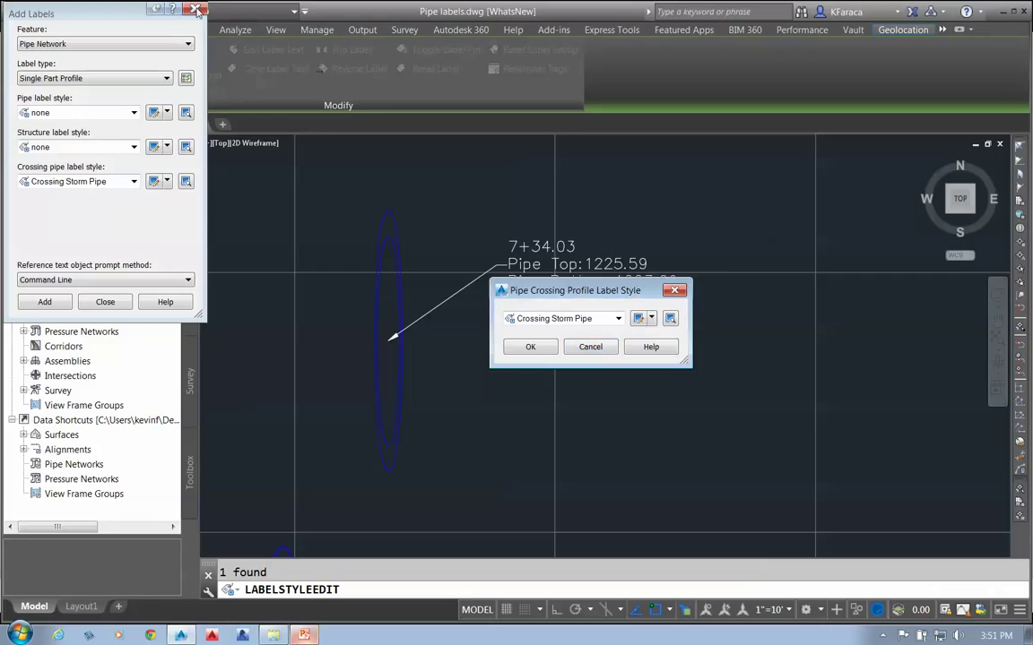
{"action": "left_click", "coordinate": [530, 349]}
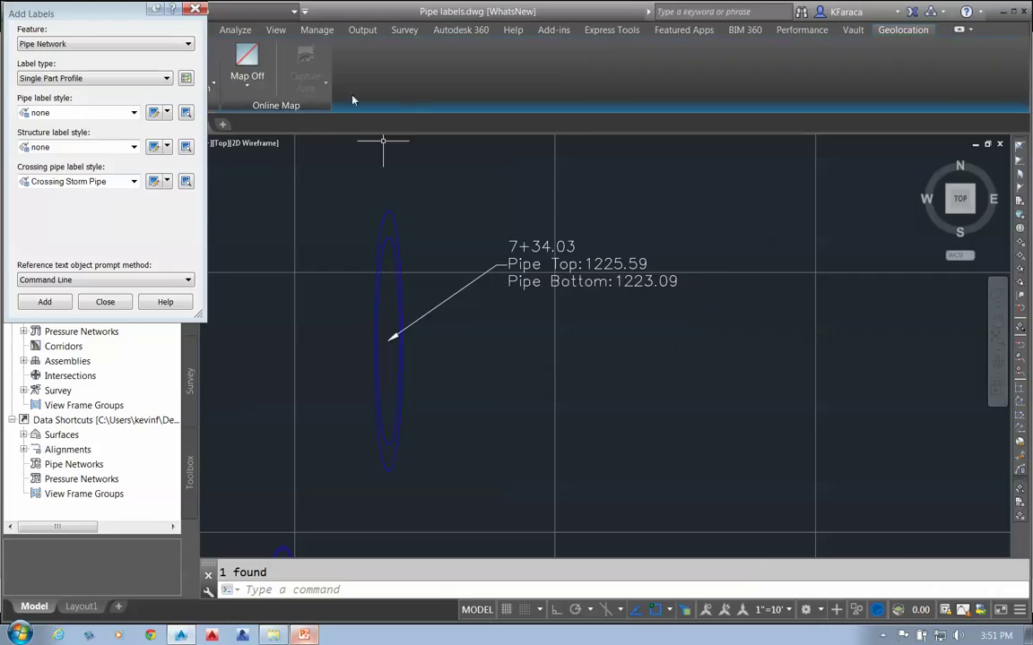
{"action": "left_click", "coordinate": [193, 11]}
Examine the labelled larger ellipse and the smaller ellipse in the profile view, up close and relative to the surface line
{"action": "scroll", "coordinate": [470, 350], "scroll_direction": "down", "scroll_amount": 3}
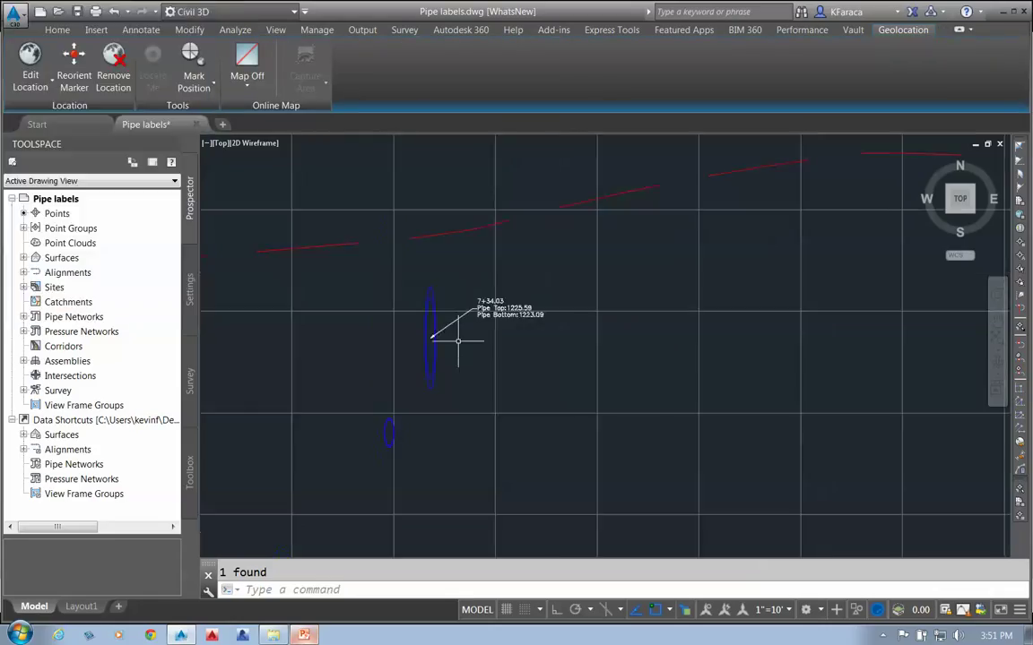
{"action": "mouse_move", "coordinate": [459, 346]}
{"action": "middle_mouse_down"}
{"action": "mouse_move", "coordinate": [616, 326]}
{"action": "mouse_move", "coordinate": [567, 341]}
{"action": "middle_mouse_up"}
{"action": "scroll", "coordinate": [527, 350], "scroll_direction": "up", "scroll_amount": 2}
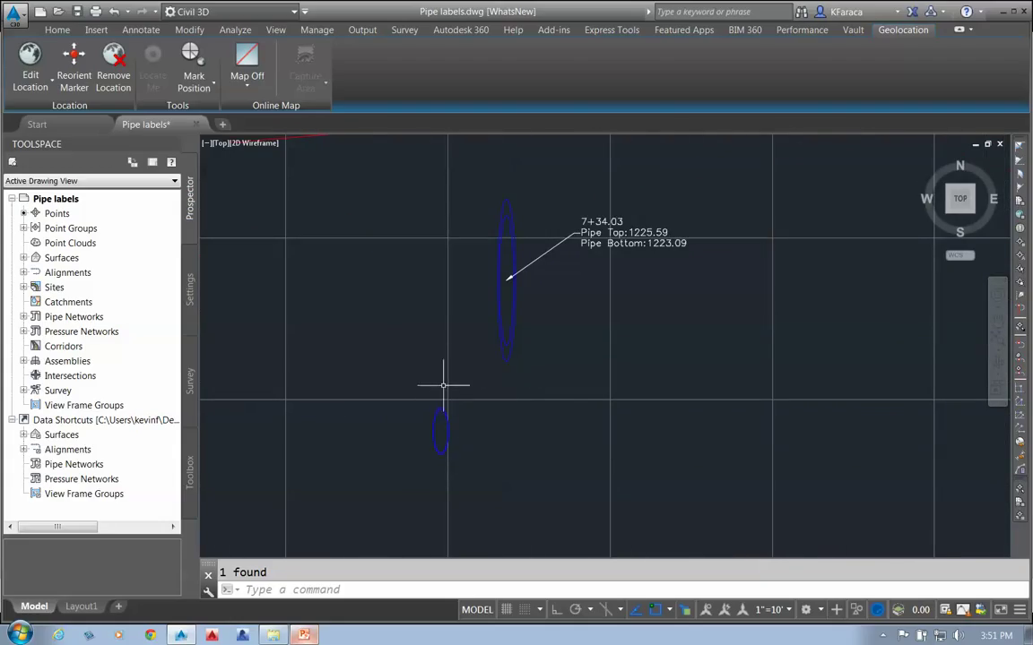
{"action": "scroll", "coordinate": [573, 409], "scroll_direction": "down", "scroll_amount": 2}
{"action": "scroll", "coordinate": [583, 403], "scroll_direction": "down", "scroll_amount": 2}
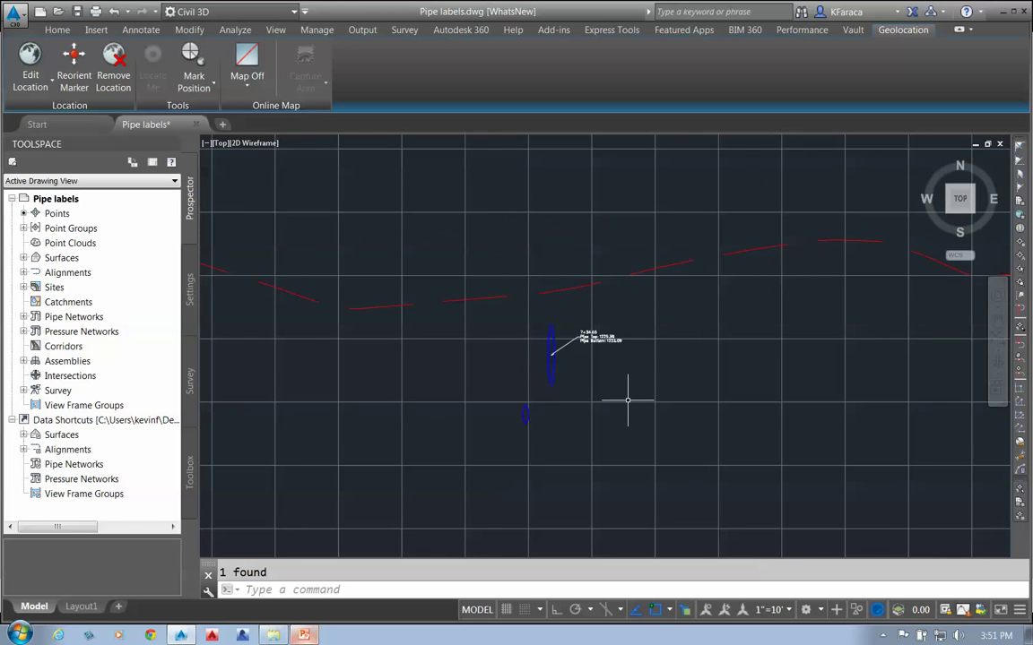
{"action": "scroll", "coordinate": [594, 346], "scroll_direction": "up", "scroll_amount": 5}
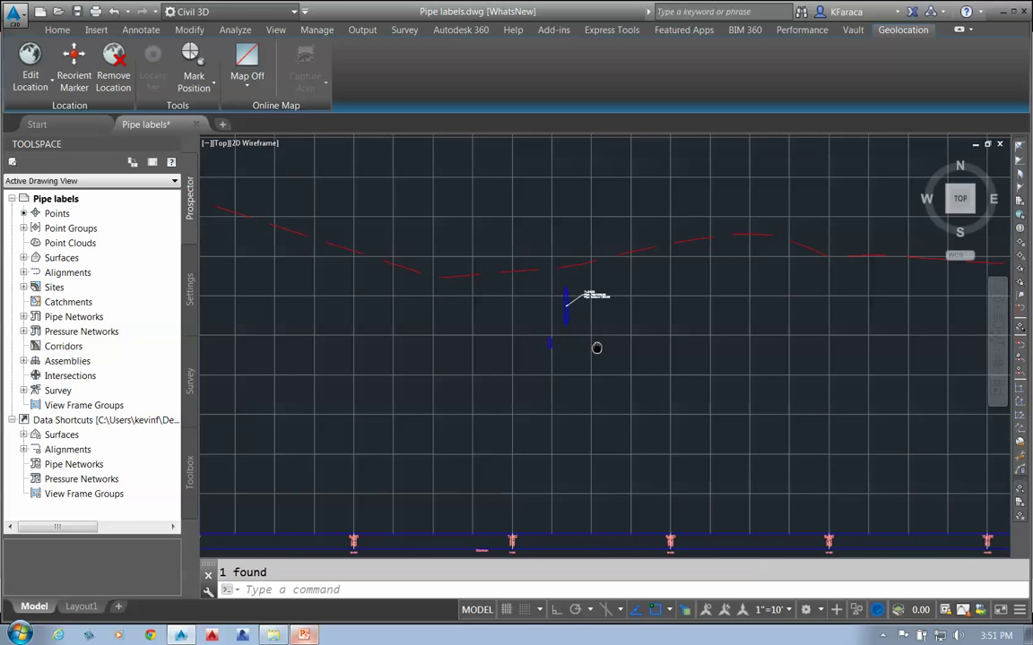
{"action": "middle_click_drag", "start_coordinate": [532, 305], "coordinate": [542, 342]}
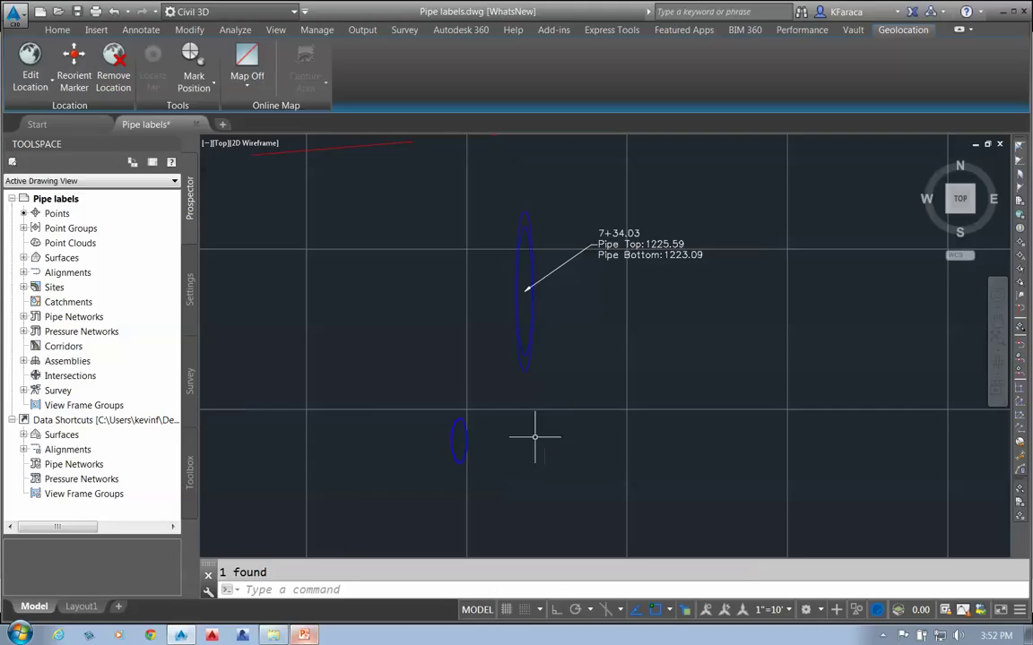
{"action": "mouse_move", "coordinate": [534, 437]}
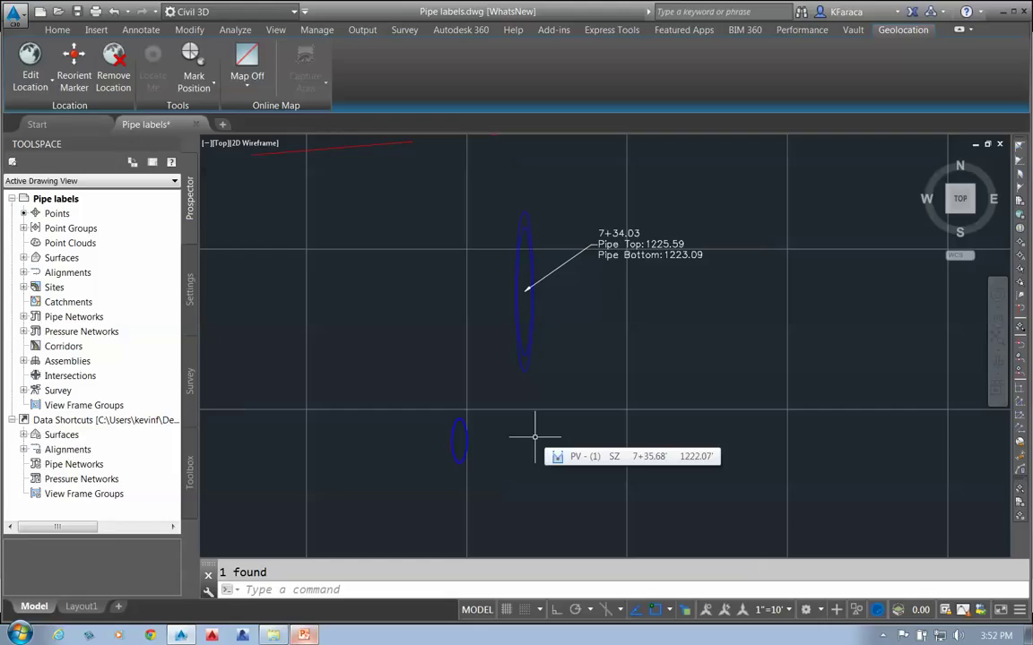
Close the Pipe labels drawing and start a new blank drawing
{"action": "left_click", "coordinate": [196, 125]}
{"action": "left_click", "coordinate": [565, 360]}
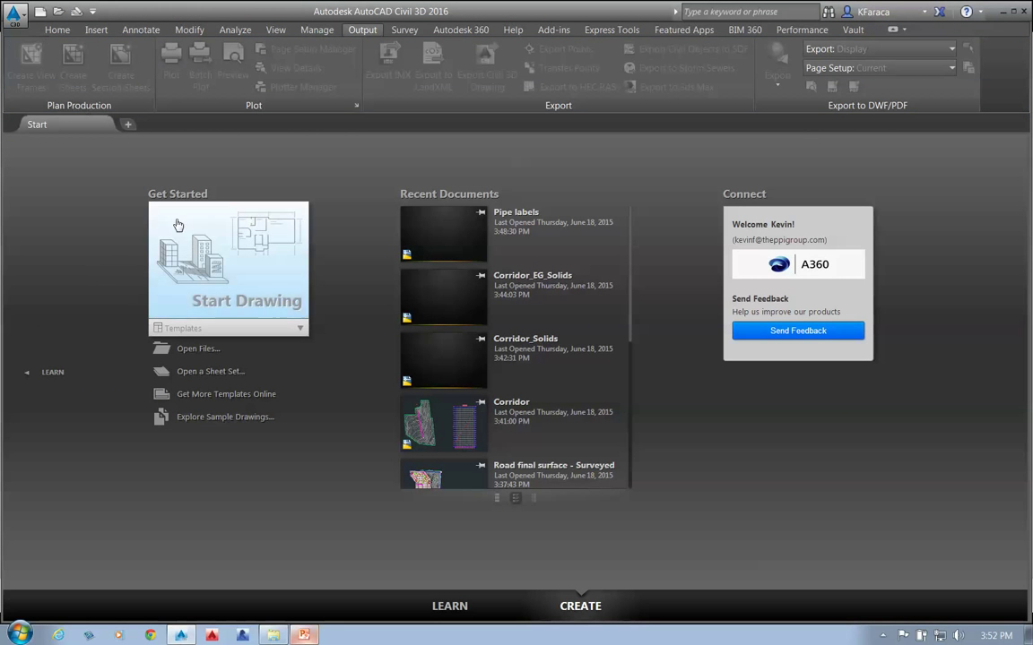
{"action": "left_click", "coordinate": [218, 285]}
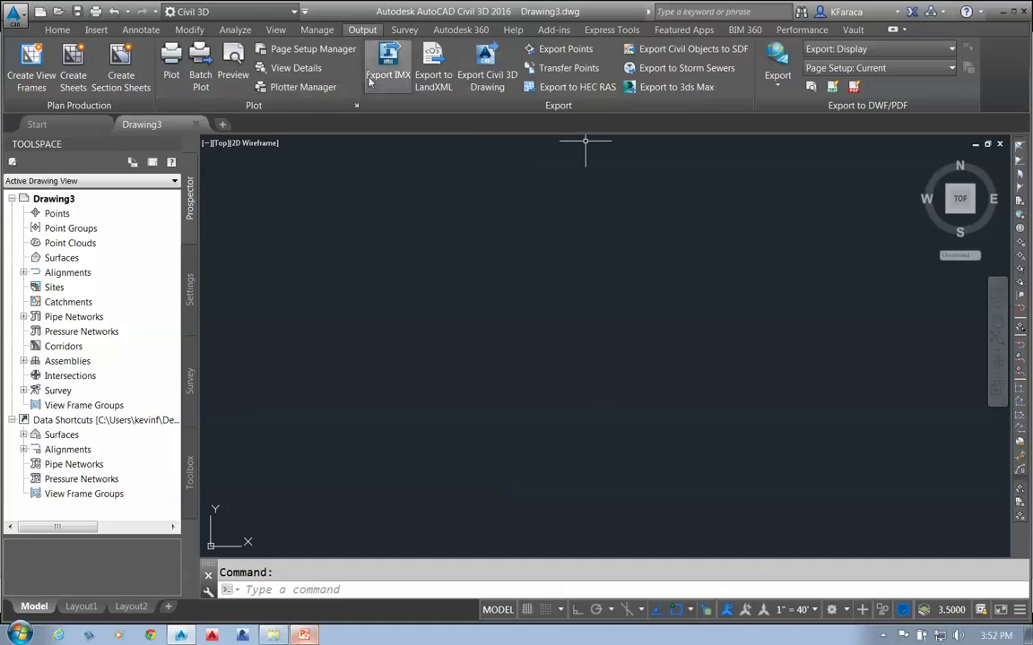
Attach the RoadWay.rcs point cloud scan at insertion point 0,0,0 with scale 1, rotation 0 and zoom to point cloud on
{"action": "left_click", "coordinate": [96, 31]}
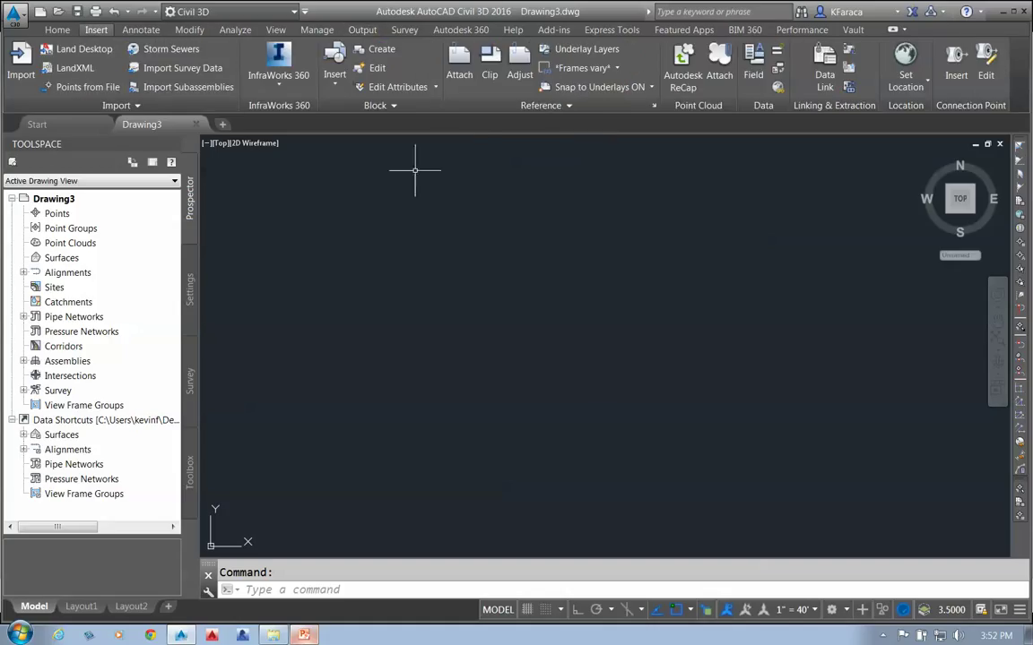
{"action": "left_click", "coordinate": [719, 64]}
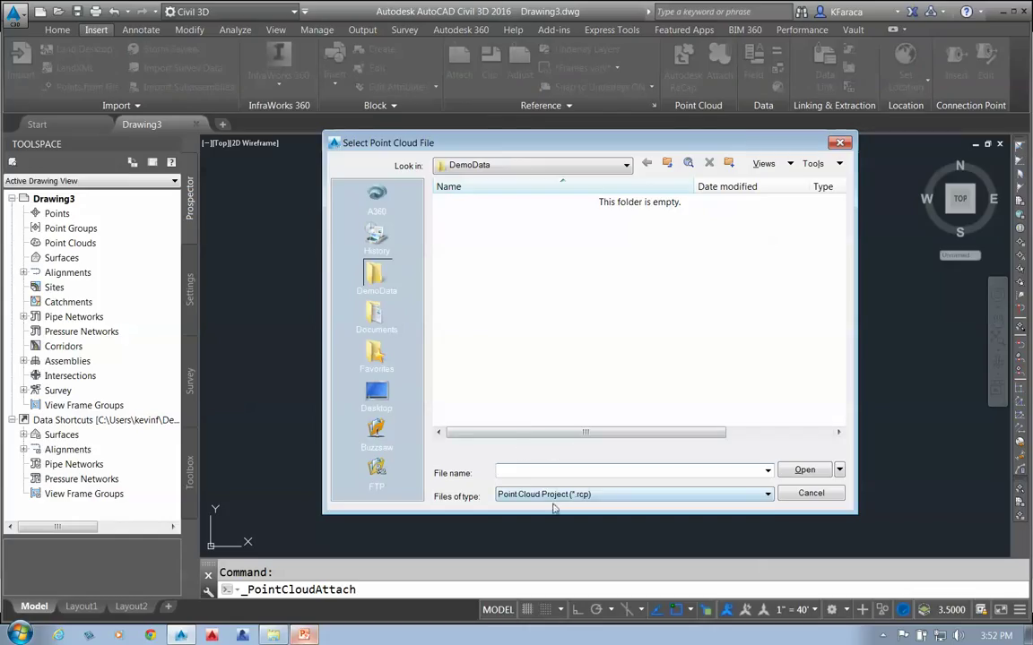
{"action": "left_click", "coordinate": [566, 494]}
{"action": "left_click", "coordinate": [563, 516]}
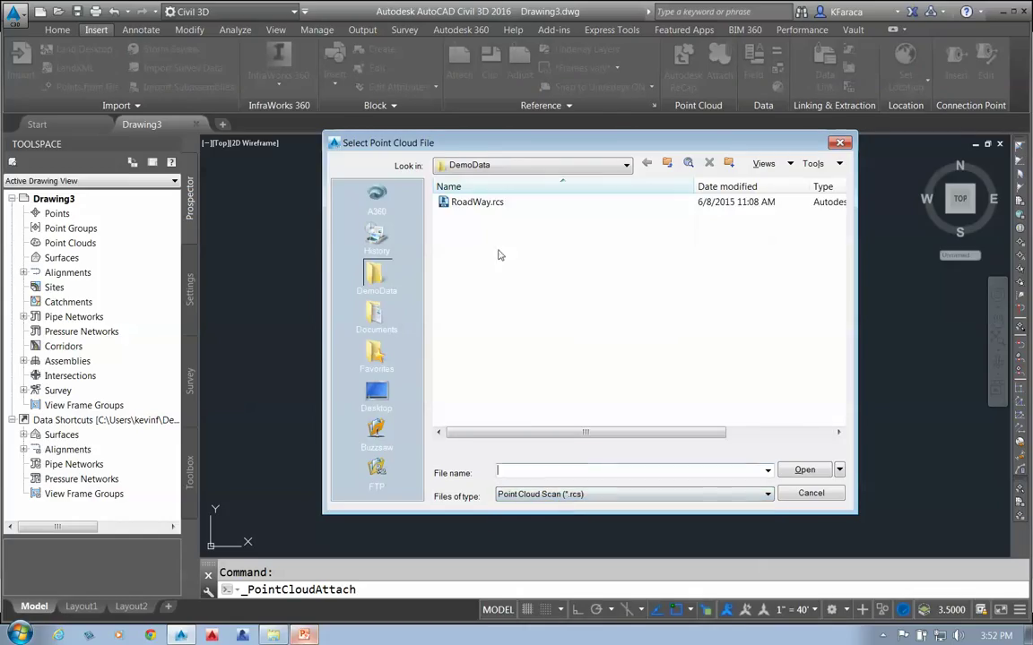
{"action": "left_click", "coordinate": [475, 202]}
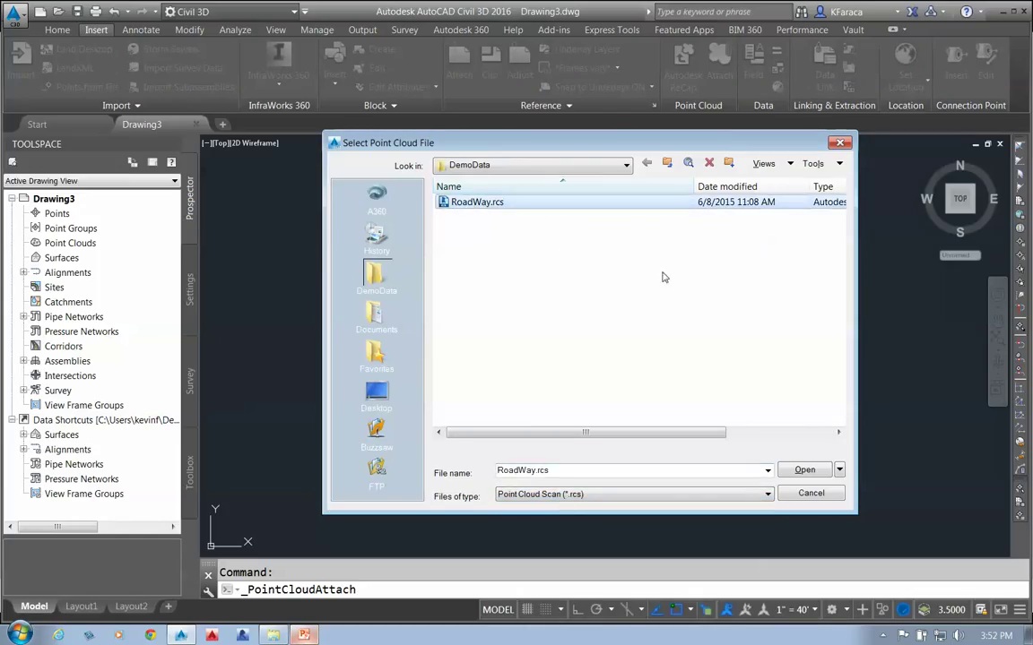
{"action": "left_click", "coordinate": [803, 472]}
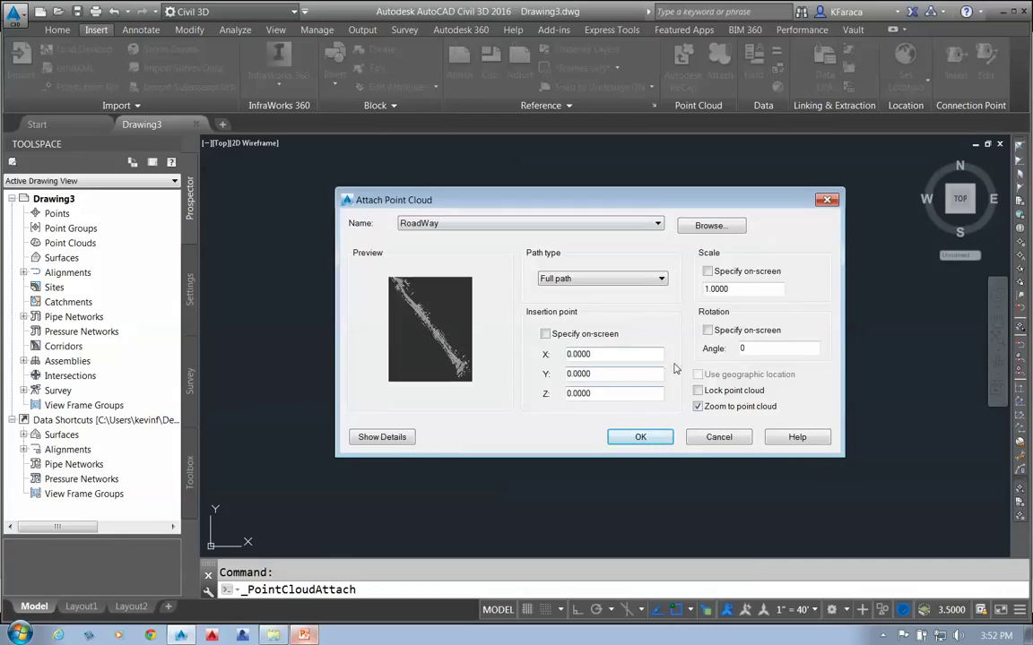
{"action": "left_click", "coordinate": [652, 445]}
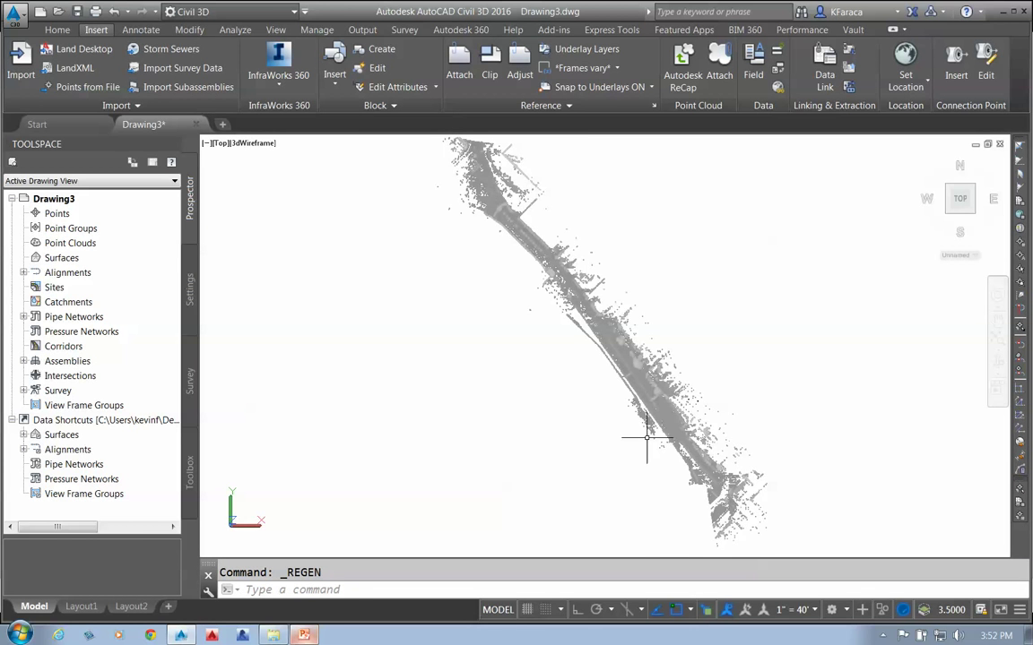
Select the attached road point cloud and reduce its point size to 1
{"action": "scroll", "coordinate": [572, 271], "scroll_direction": "up", "scroll_amount": 2}
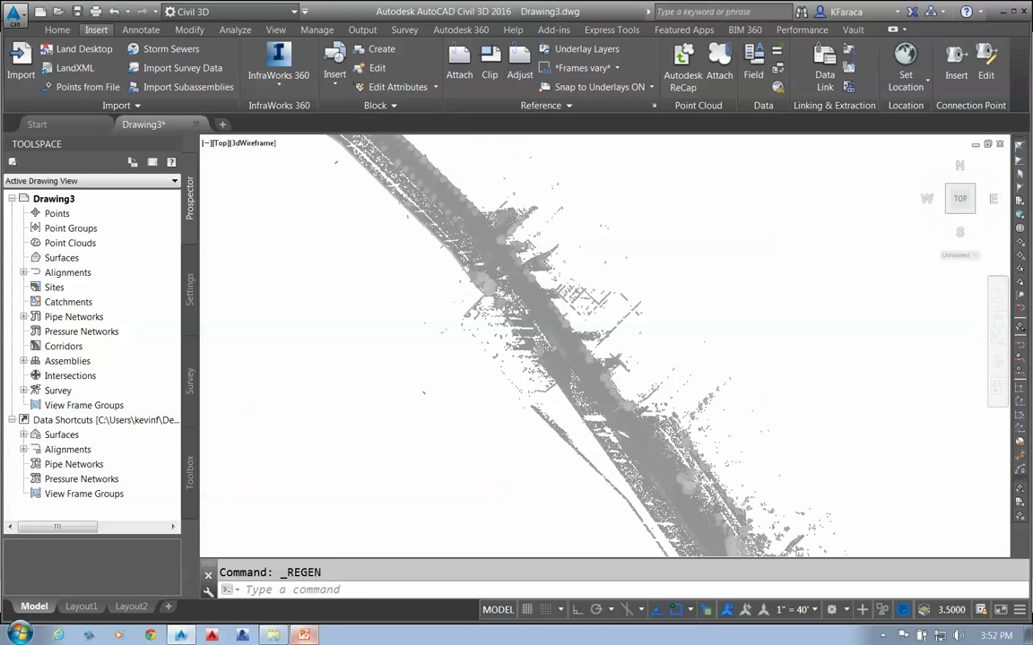
{"action": "scroll", "coordinate": [572, 272], "scroll_direction": "down", "scroll_amount": 4}
{"action": "middle_click_drag", "start_coordinate": [572, 271], "coordinate": [534, 299]}
{"action": "left_click", "coordinate": [473, 242]}
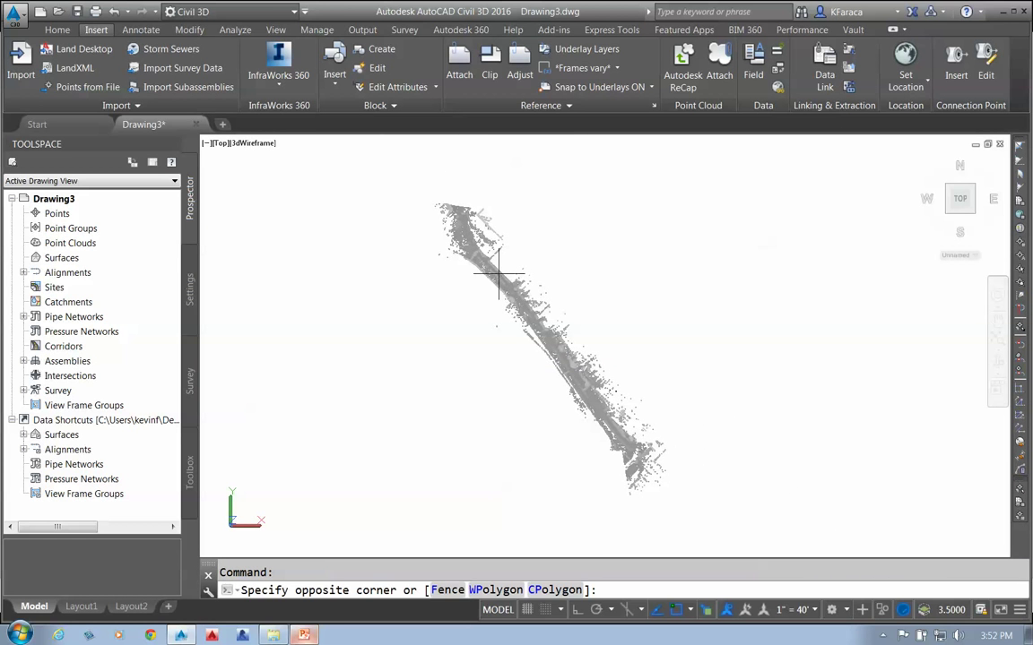
{"action": "left_click", "coordinate": [461, 235]}
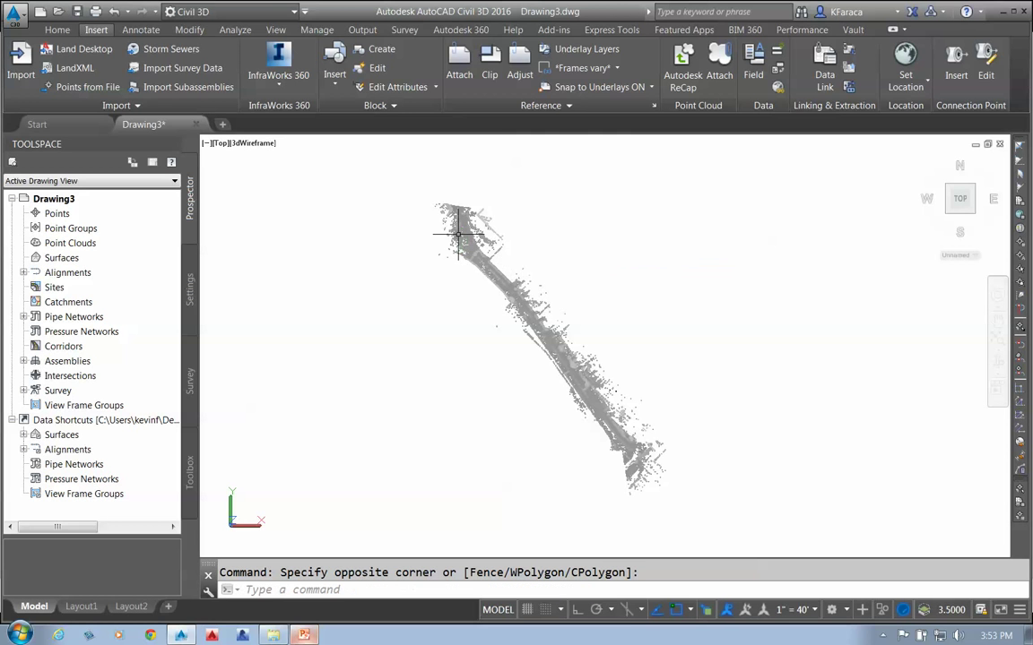
{"action": "left_click", "coordinate": [495, 254]}
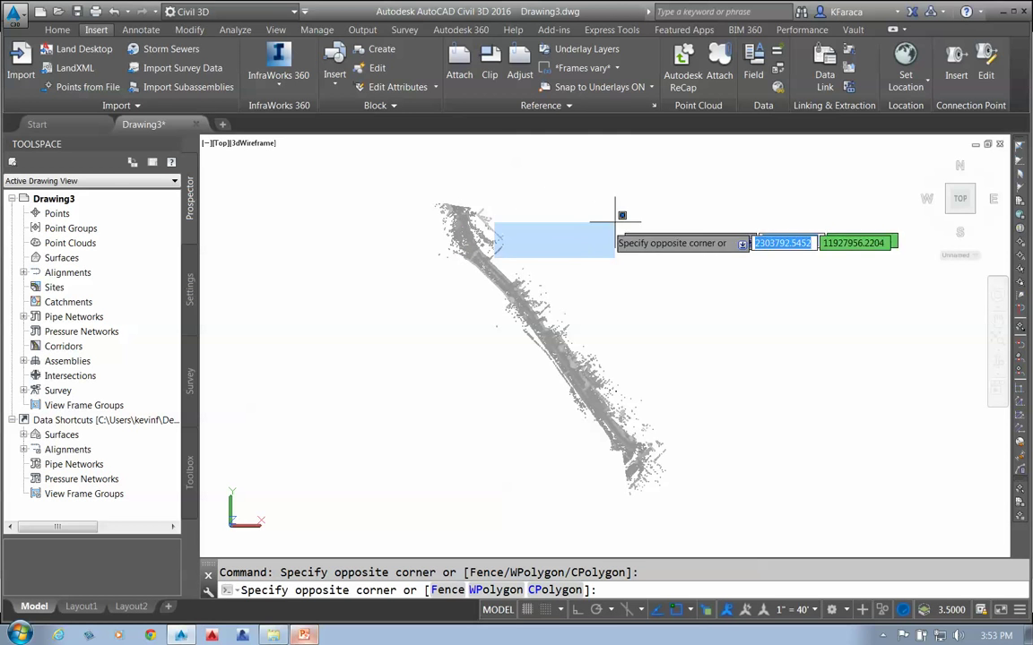
{"action": "left_click", "coordinate": [617, 214]}
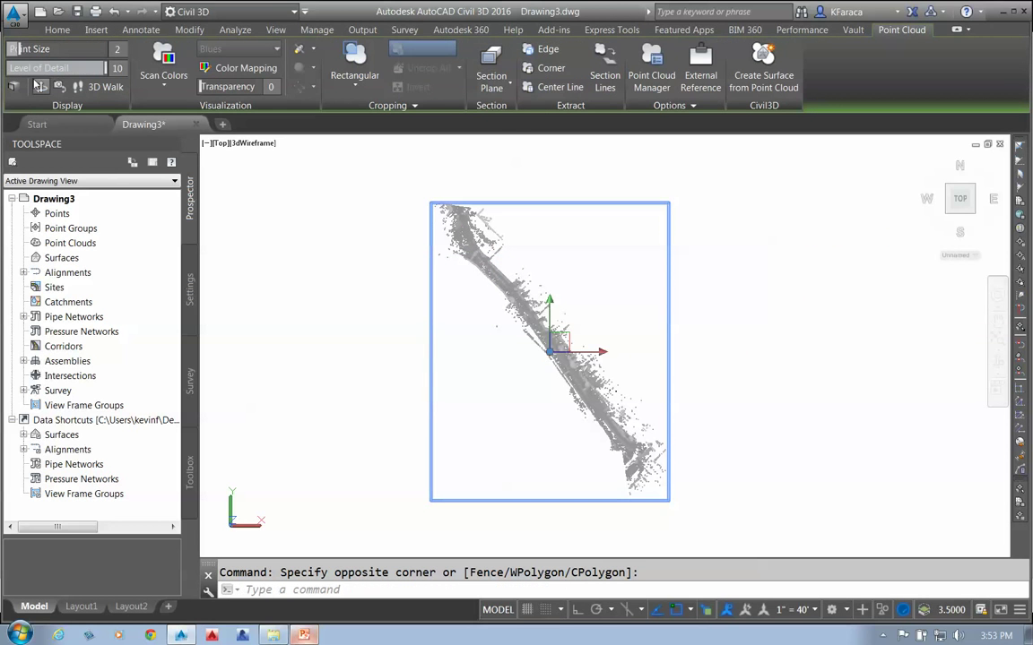
{"action": "mouse_move", "coordinate": [18, 49]}
{"action": "left_mouse_down"}
{"action": "mouse_move", "coordinate": [5, 50]}
{"action": "mouse_move", "coordinate": [85, 50]}
{"action": "mouse_move", "coordinate": [11, 50]}
{"action": "left_mouse_up"}
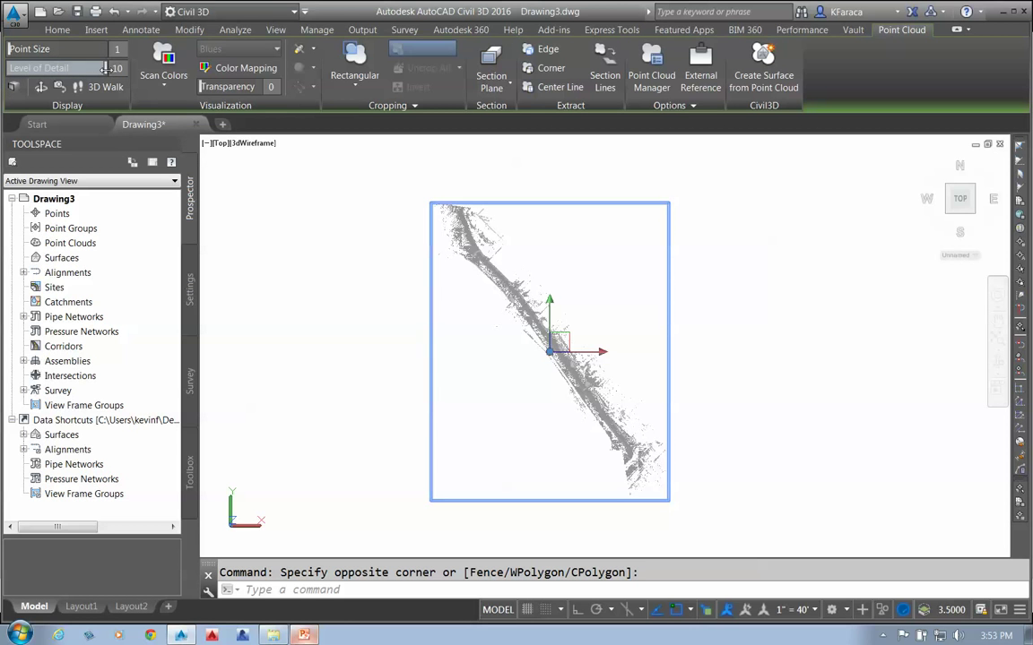
{"action": "mouse_move", "coordinate": [107, 68]}
{"action": "left_mouse_down"}
{"action": "mouse_move", "coordinate": [22, 68]}
{"action": "mouse_move", "coordinate": [96, 68]}
{"action": "left_mouse_up"}
Check the maximum point cloud points per drawing setting in the 3D modeling options
{"action": "right_click", "coordinate": [630, 593]}
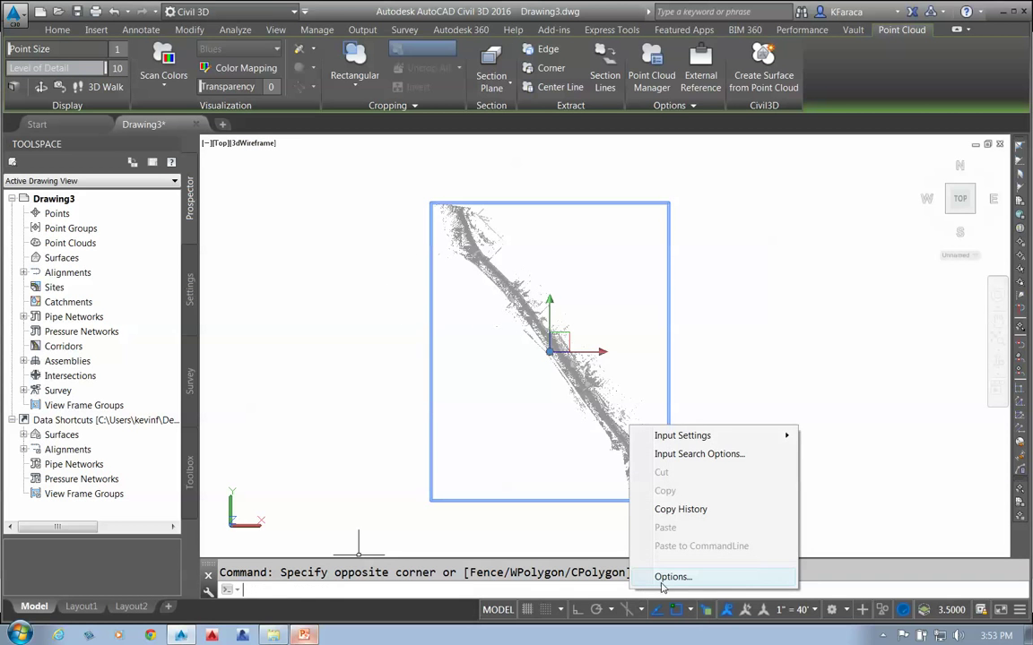
{"action": "left_click", "coordinate": [668, 577]}
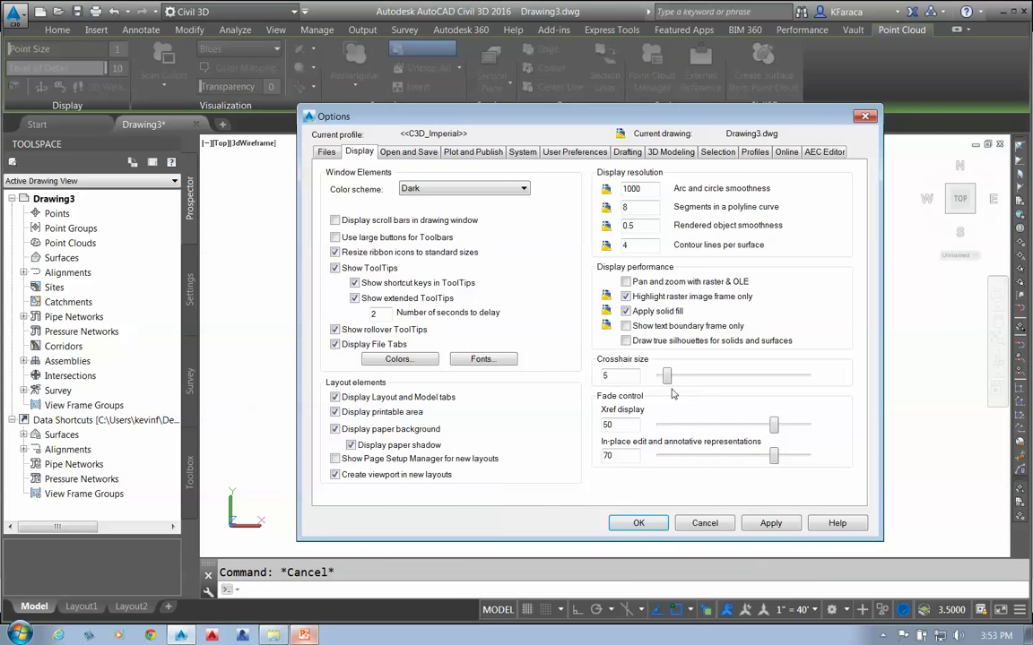
{"action": "left_click", "coordinate": [563, 152]}
{"action": "left_click", "coordinate": [670, 151]}
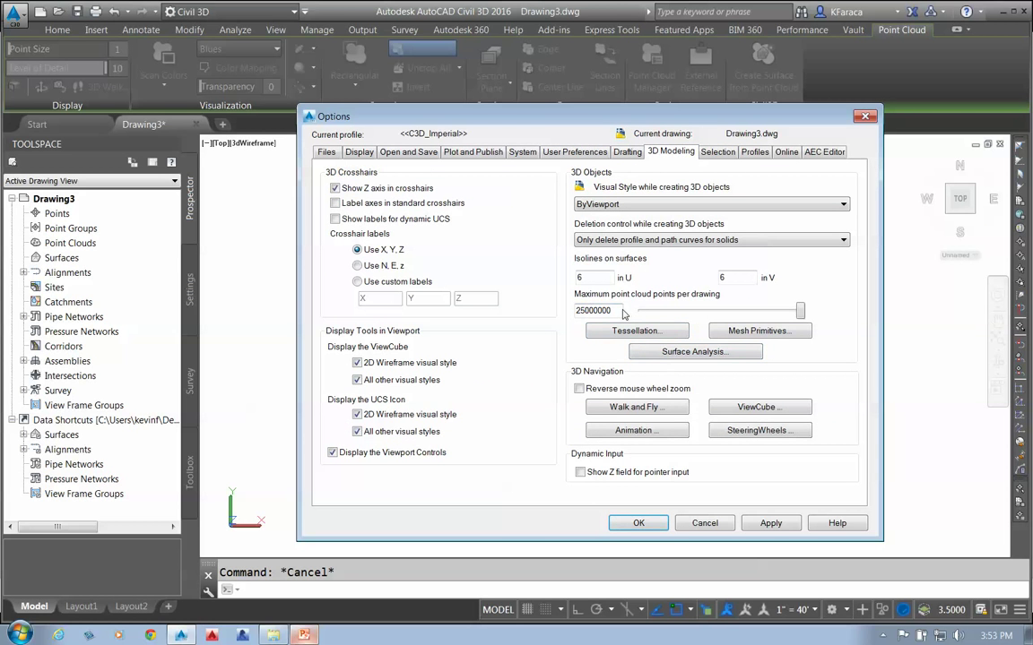
{"action": "left_click_drag", "start_coordinate": [616, 310], "coordinate": [541, 312]}
{"action": "mouse_move", "coordinate": [800, 311]}
{"action": "left_mouse_down"}
{"action": "mouse_move", "coordinate": [772, 311]}
{"action": "mouse_move", "coordinate": [800, 311]}
{"action": "left_mouse_up"}
{"action": "left_click", "coordinate": [639, 523]}
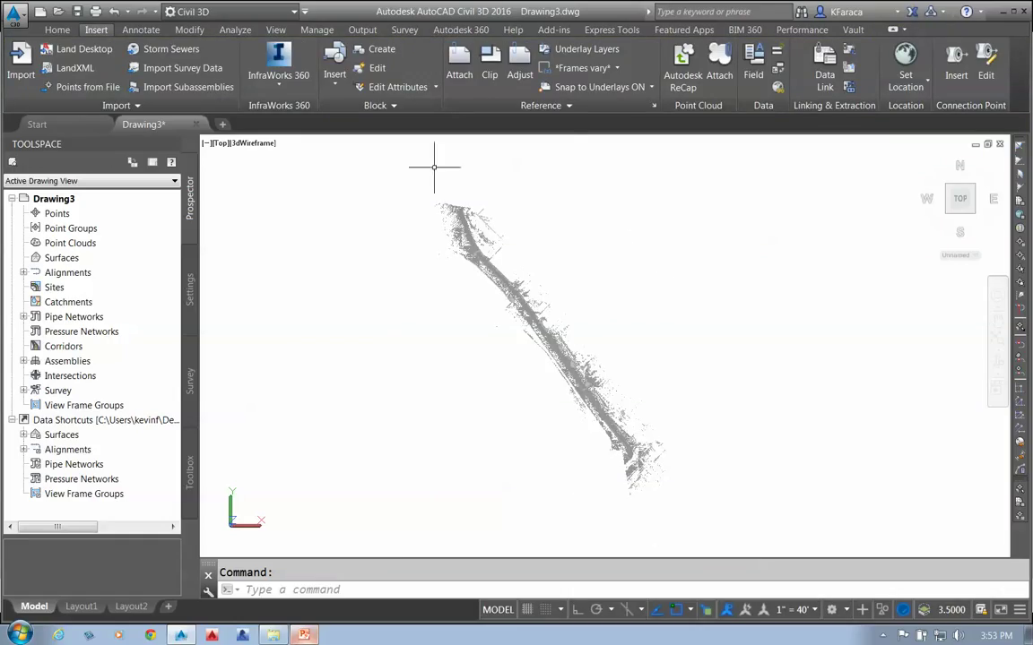
{"action": "scroll", "coordinate": [431, 266], "scroll_direction": "up", "scroll_amount": 2}
{"action": "scroll", "coordinate": [530, 380], "scroll_direction": "up", "scroll_amount": 2}
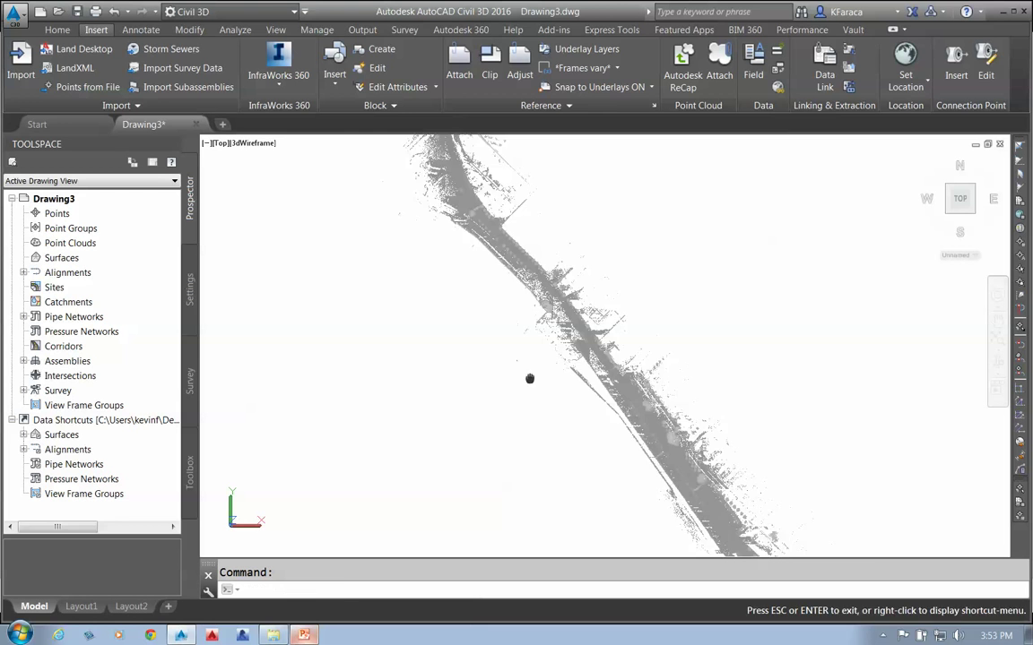
{"action": "scroll", "coordinate": [530, 380], "scroll_direction": "down", "scroll_amount": 1}
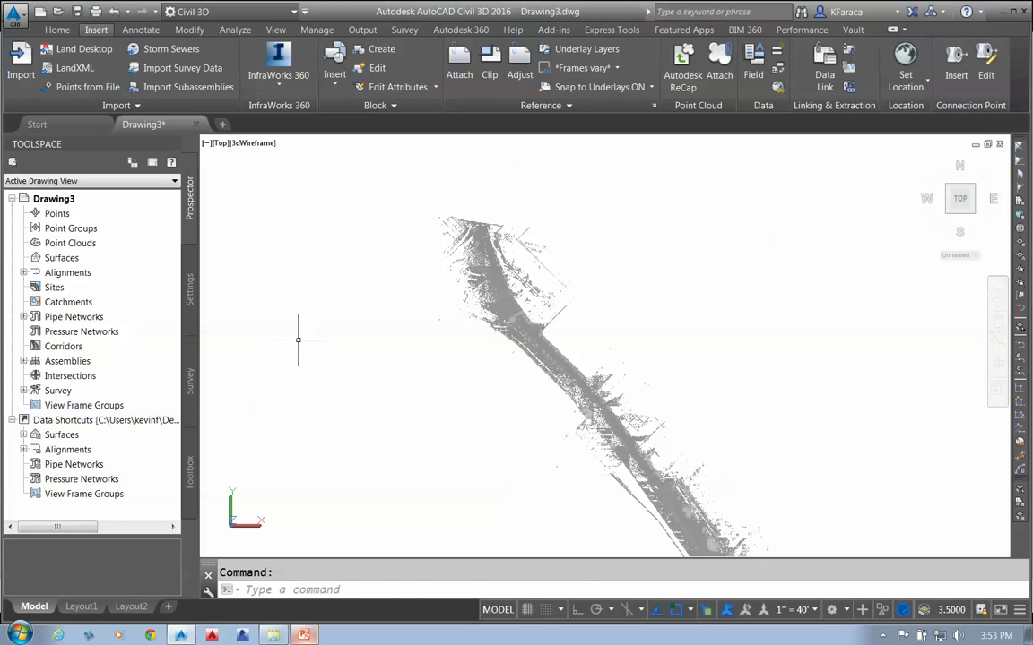
Crop the road point cloud with a rectangular boundary around its upper stretch, keeping the points inside
{"action": "left_click", "coordinate": [509, 301]}
{"action": "left_click", "coordinate": [491, 328]}
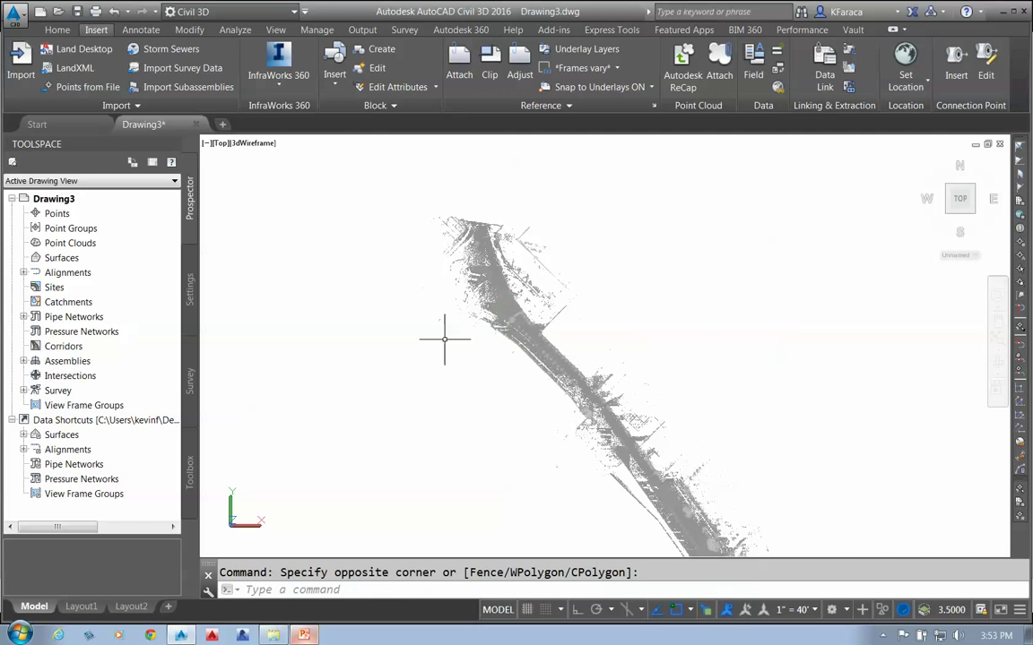
{"action": "left_click", "coordinate": [491, 269]}
{"action": "left_click", "coordinate": [534, 235]}
{"action": "left_click", "coordinate": [652, 223]}
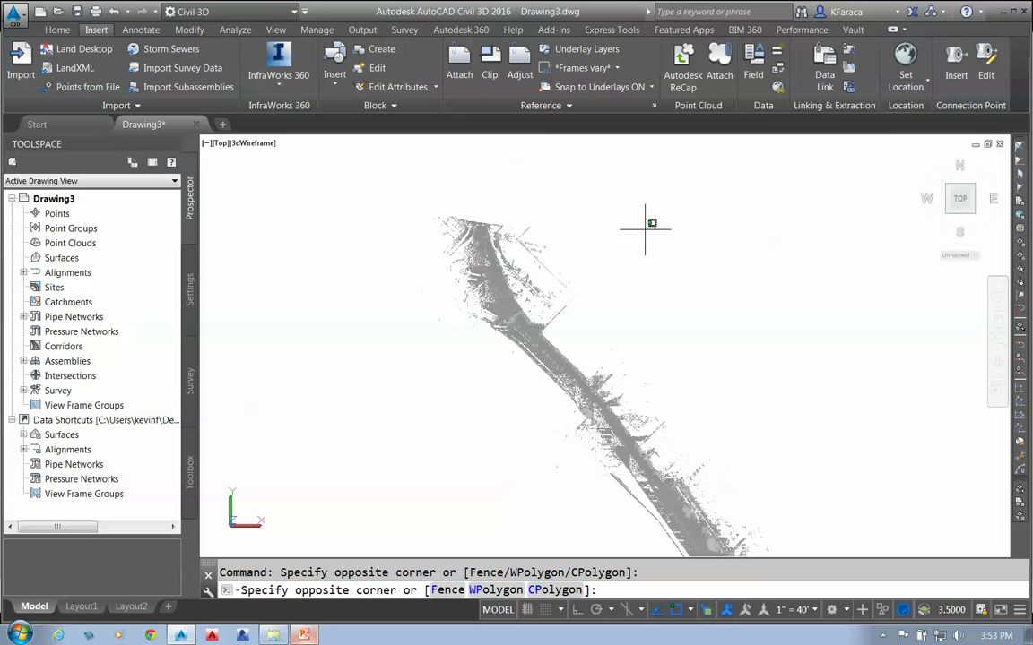
{"action": "left_click", "coordinate": [380, 427]}
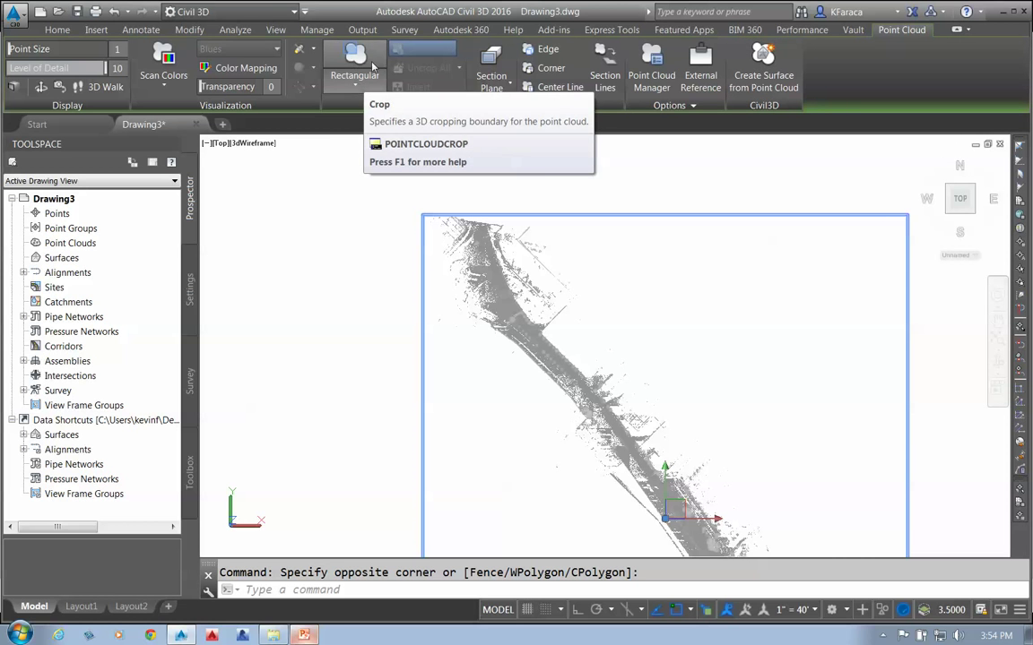
{"action": "left_click", "coordinate": [357, 84]}
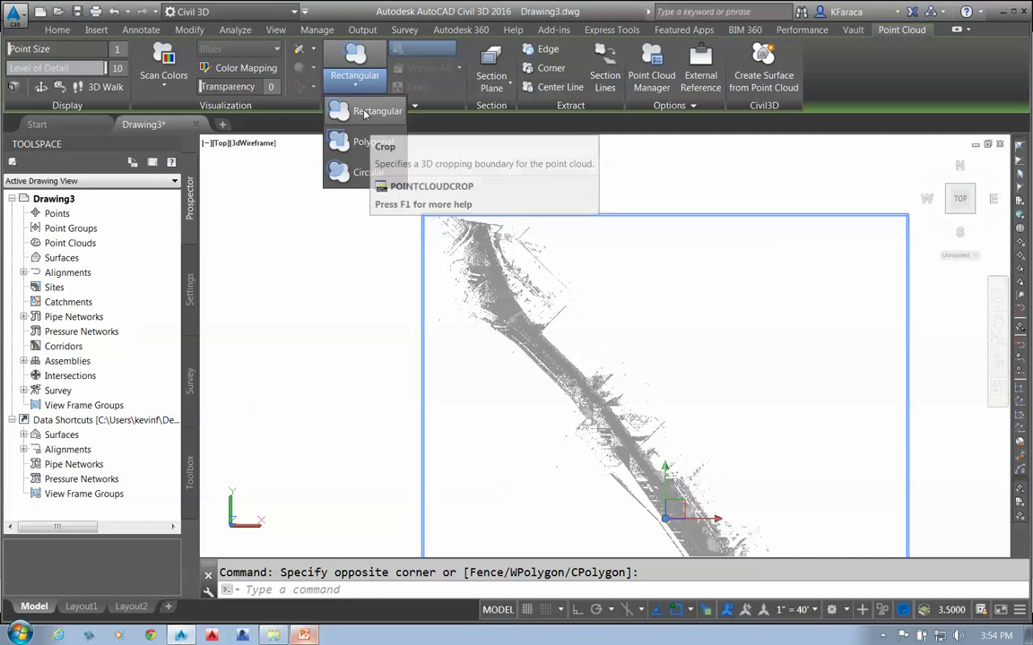
{"action": "left_click", "coordinate": [365, 113]}
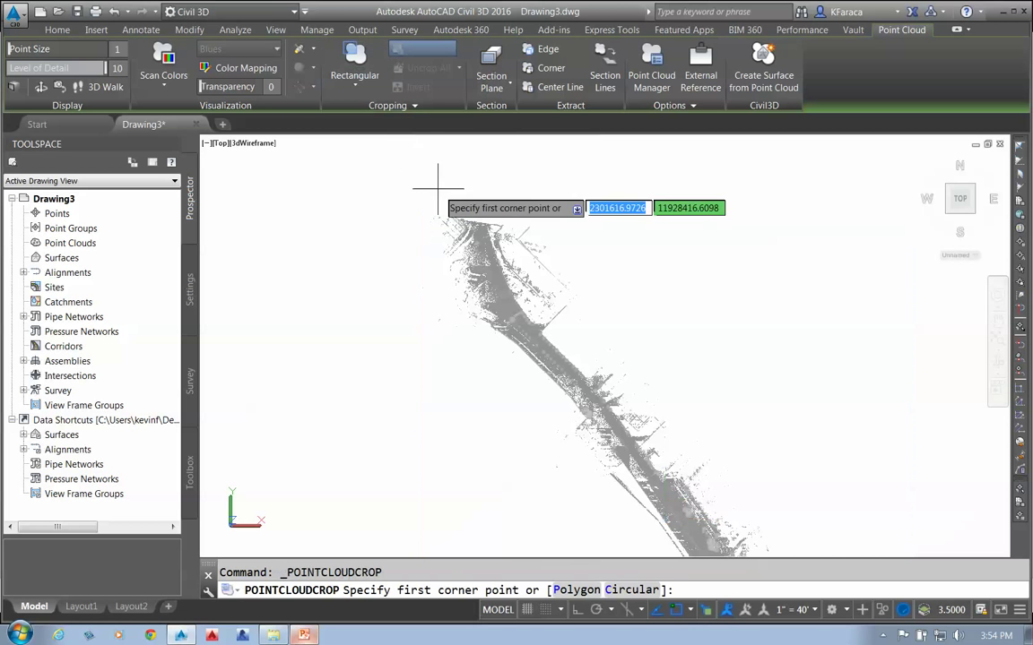
{"action": "left_click", "coordinate": [526, 304]}
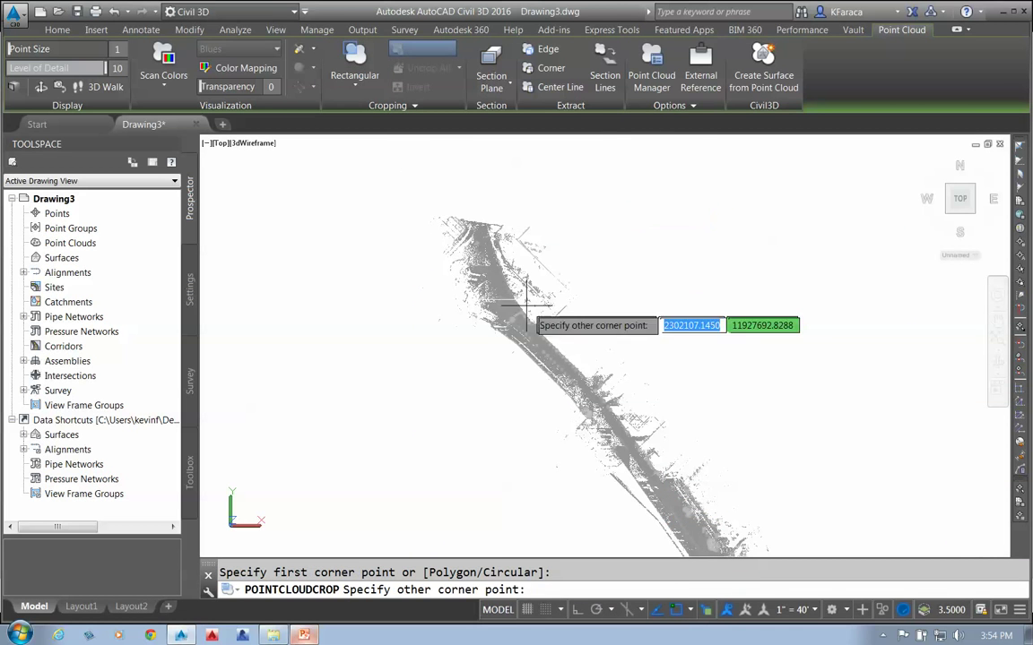
{"action": "left_click", "coordinate": [635, 396]}
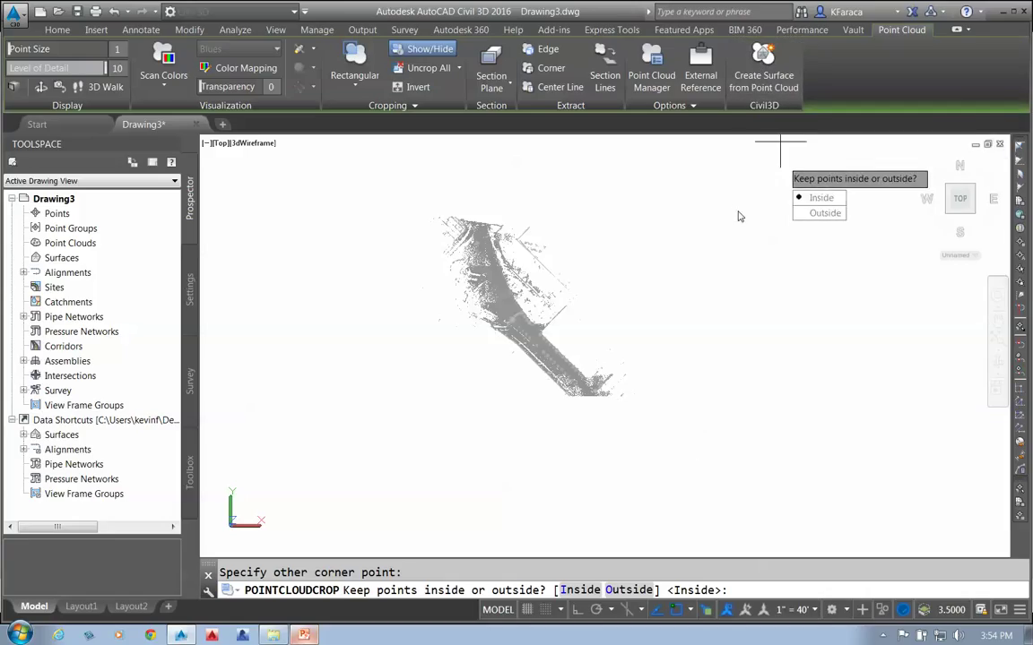
{"action": "left_click", "coordinate": [811, 196]}
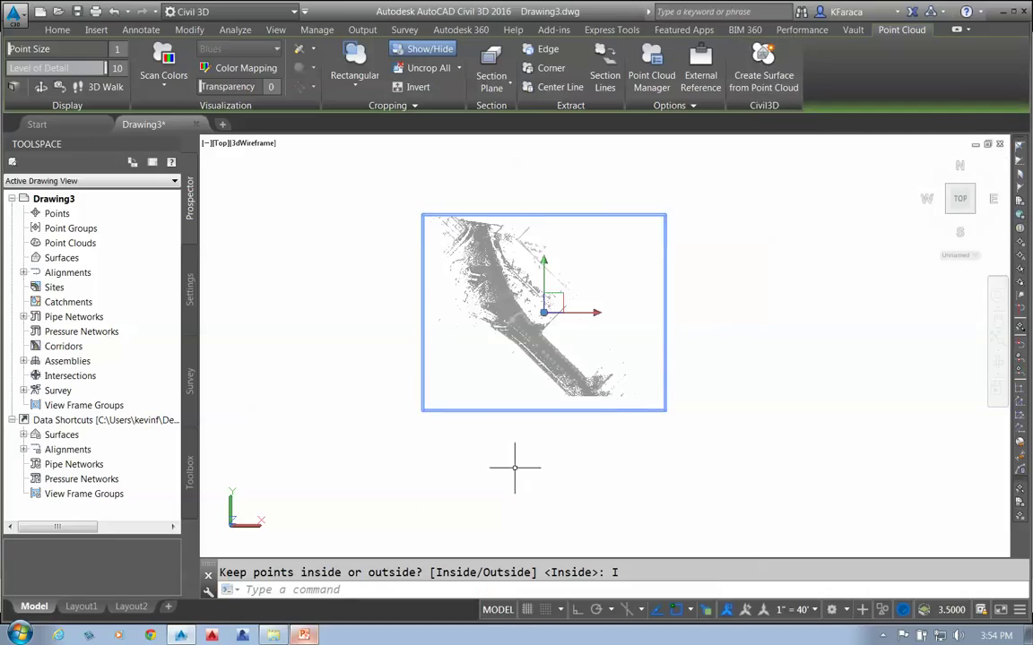
Start a TIN surface from the cropped point cloud, named EG-NoFilter with the Contours and Triangles style
{"action": "left_click", "coordinate": [763, 75]}
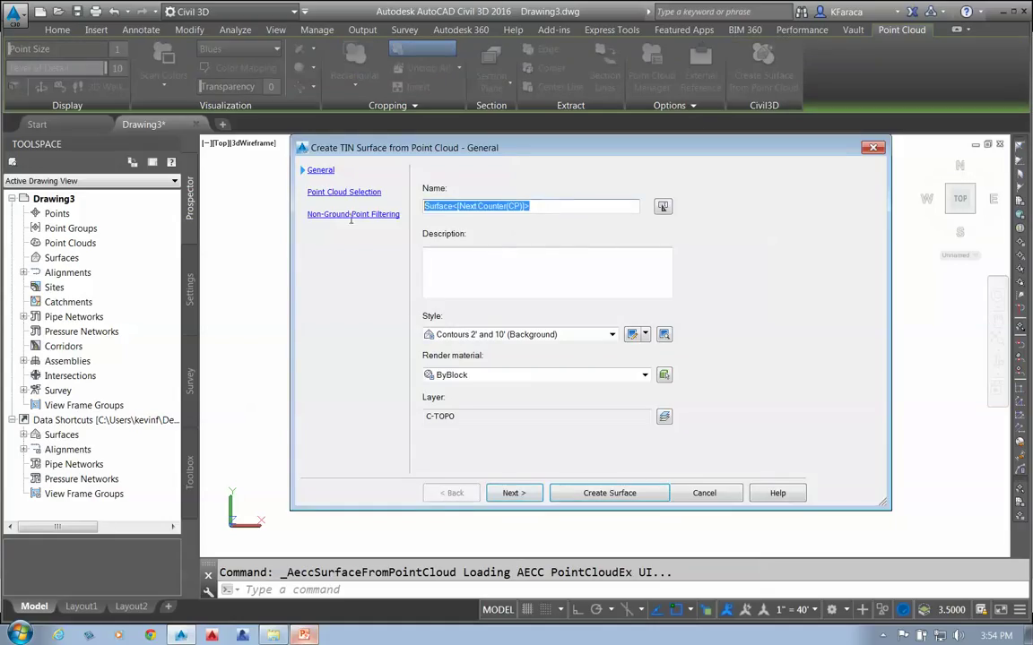
{"action": "type", "text": "EG"}
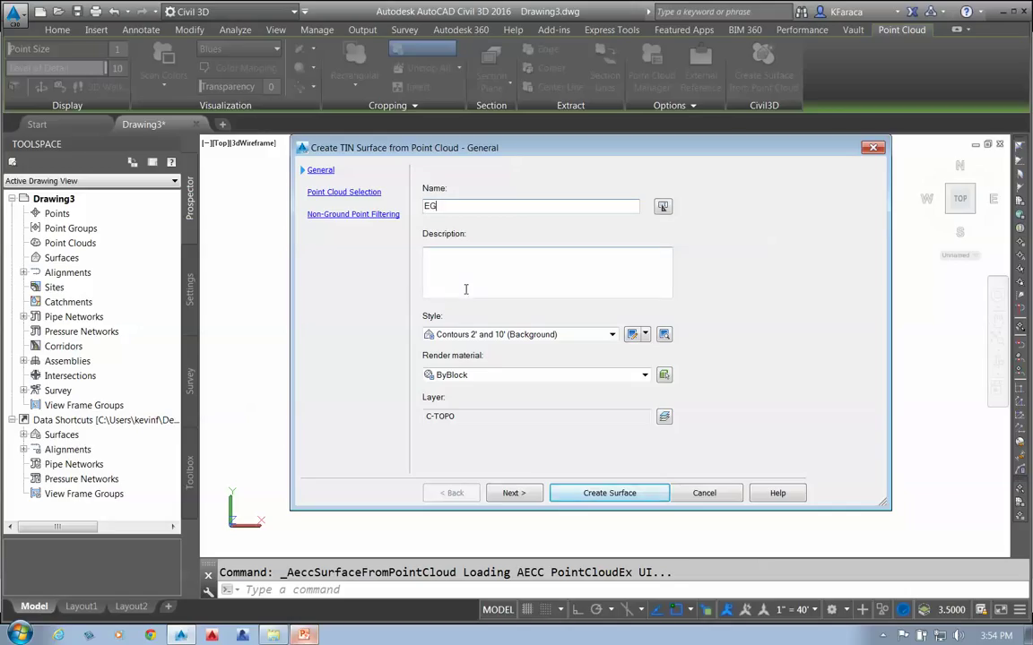
{"action": "type", "text": "-NoFilter"}
{"action": "left_click", "coordinate": [612, 334]}
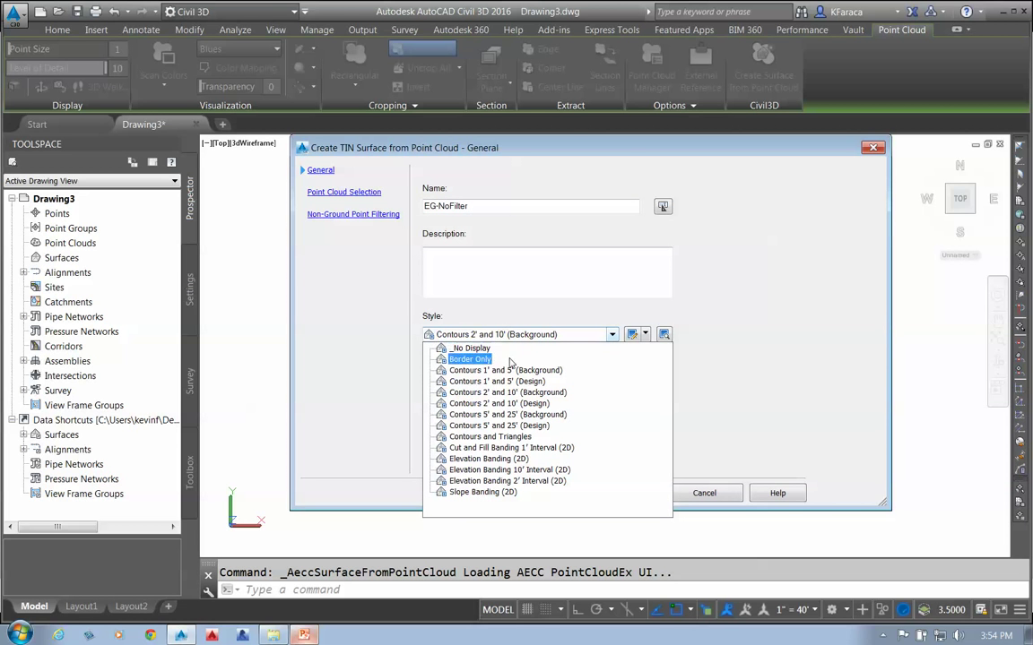
{"action": "left_click", "coordinate": [489, 437]}
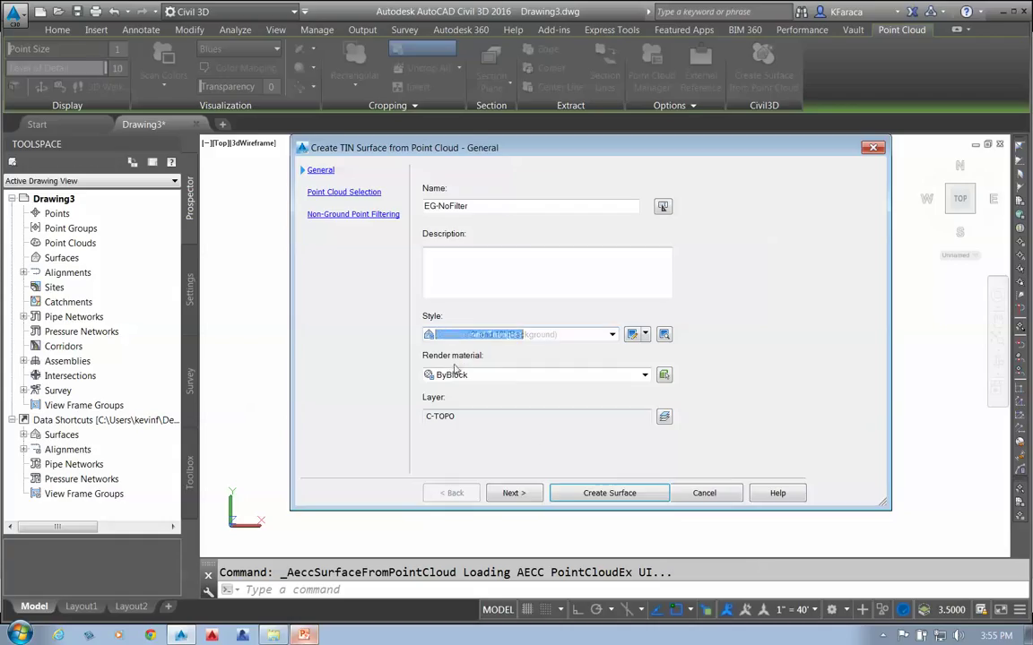
{"action": "left_click", "coordinate": [512, 493]}
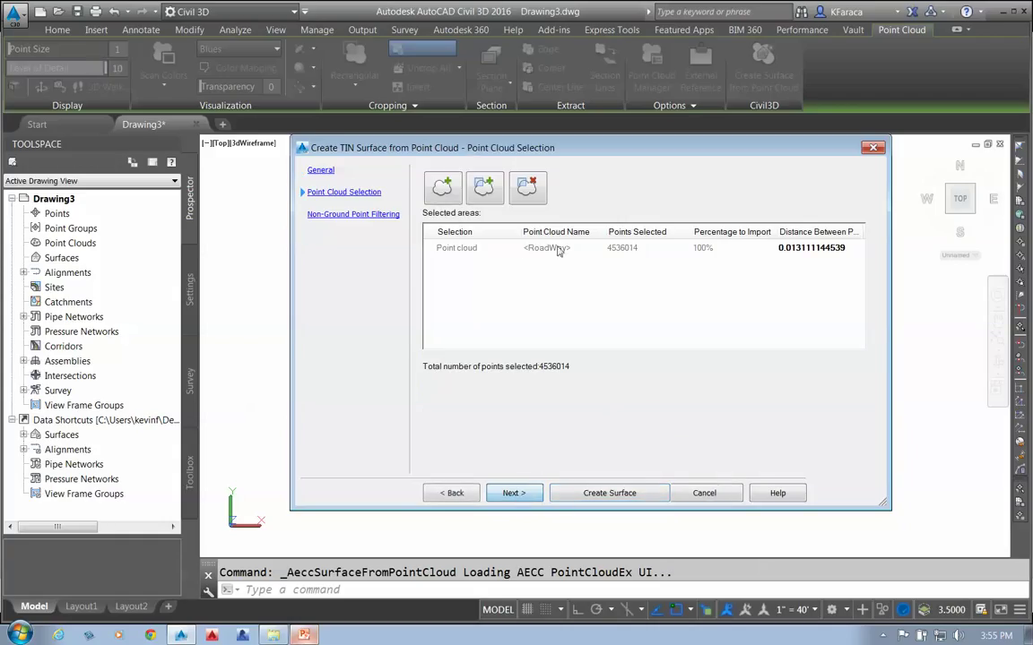
Set the distance between points for the RoadWay point cloud selection to 1
{"action": "left_click", "coordinate": [816, 252]}
{"action": "left_click", "coordinate": [818, 250]}
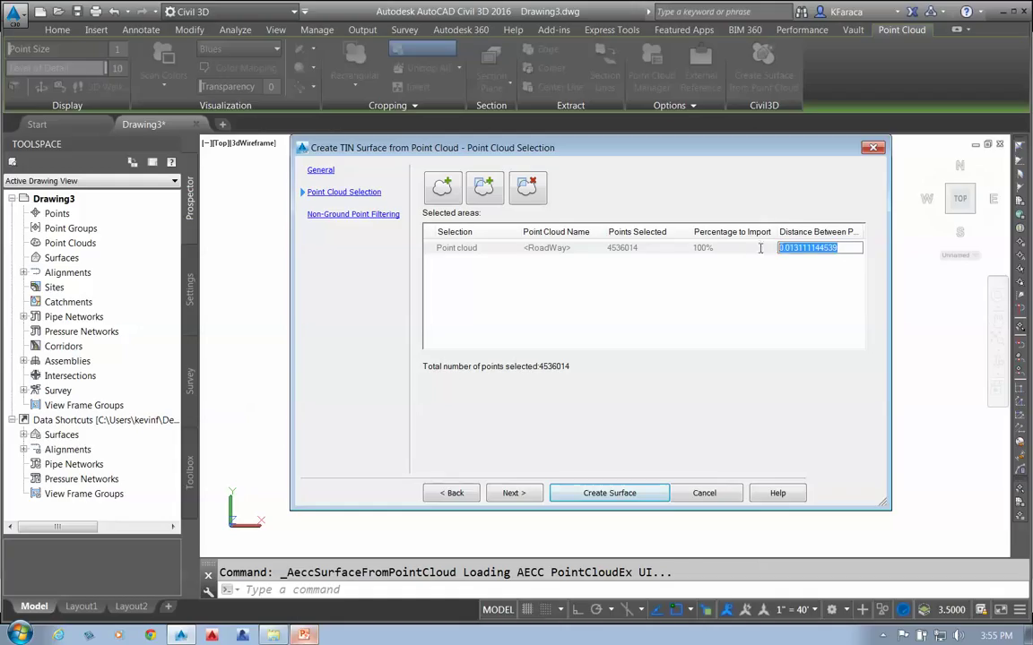
{"action": "type", "text": "1"}
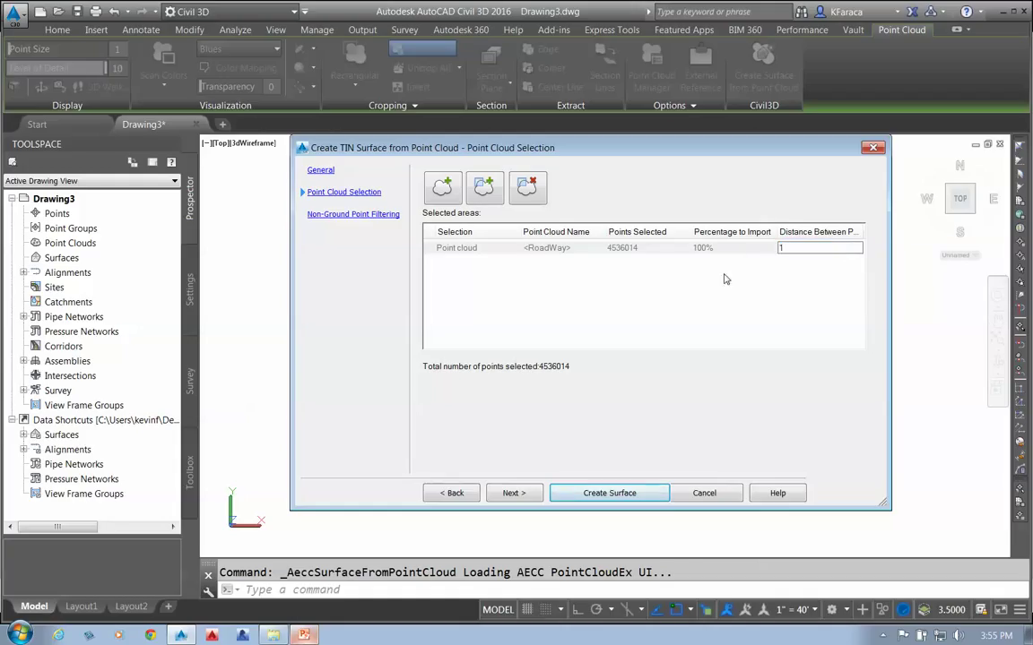
{"action": "key", "text": "Return"}
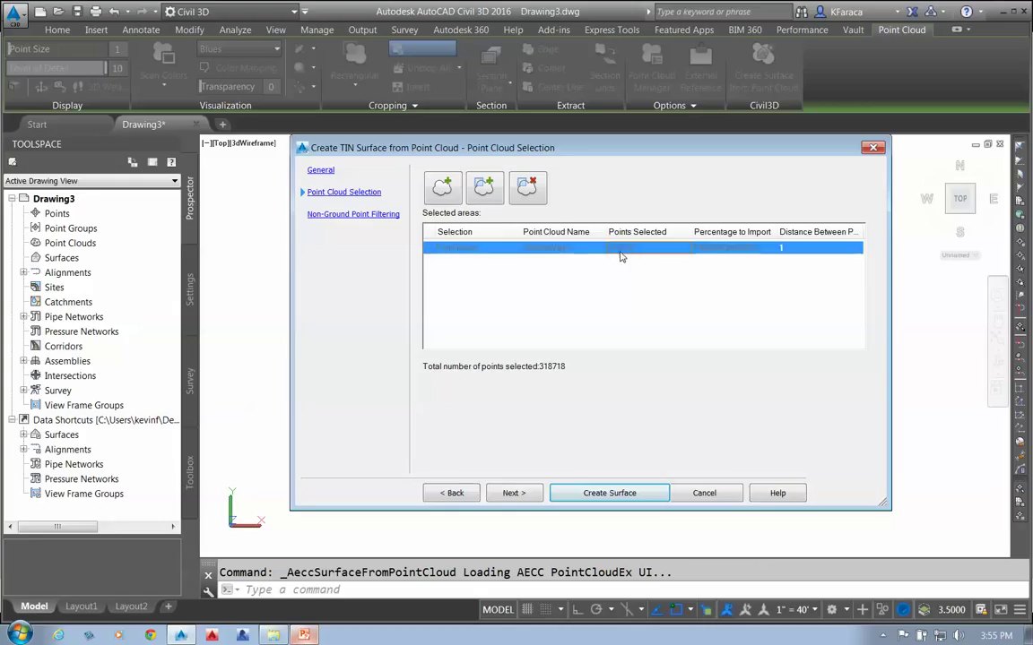
Set the distance between points for the RoadWay point cloud selection to 2
{"action": "left_click", "coordinate": [791, 247]}
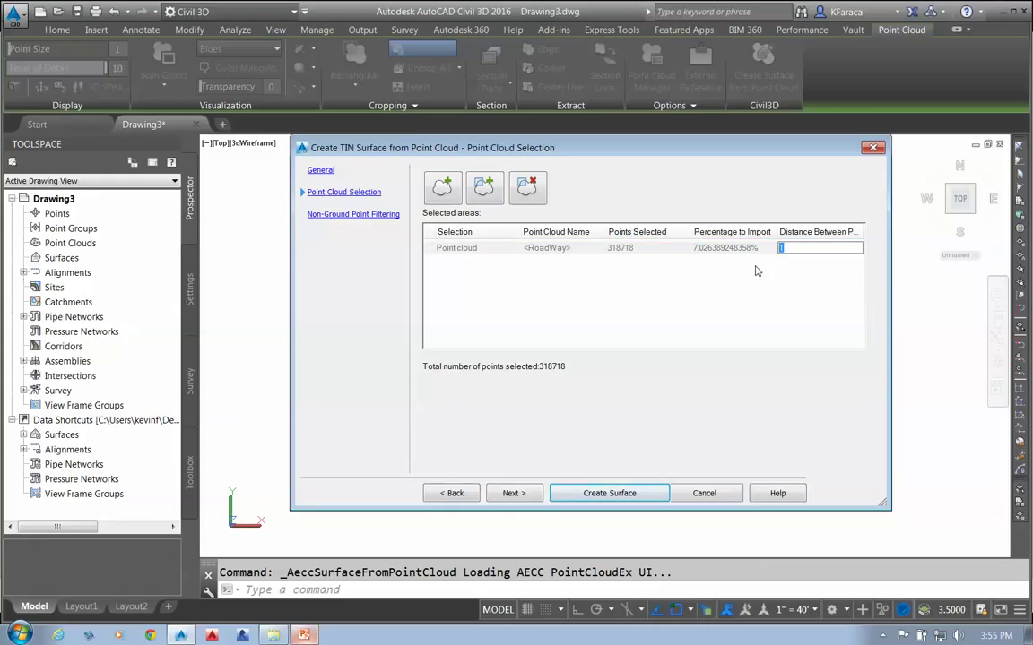
{"action": "type", "text": "2"}
{"action": "left_click", "coordinate": [615, 255]}
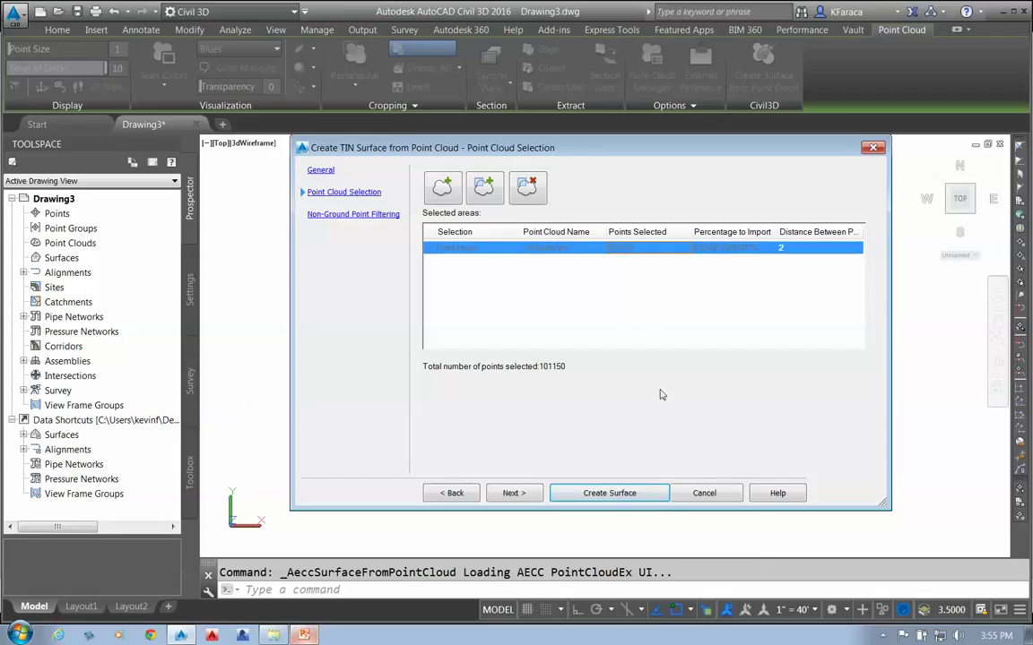
Set non-ground point filtering to No filter and create the surface
{"action": "left_click", "coordinate": [513, 493]}
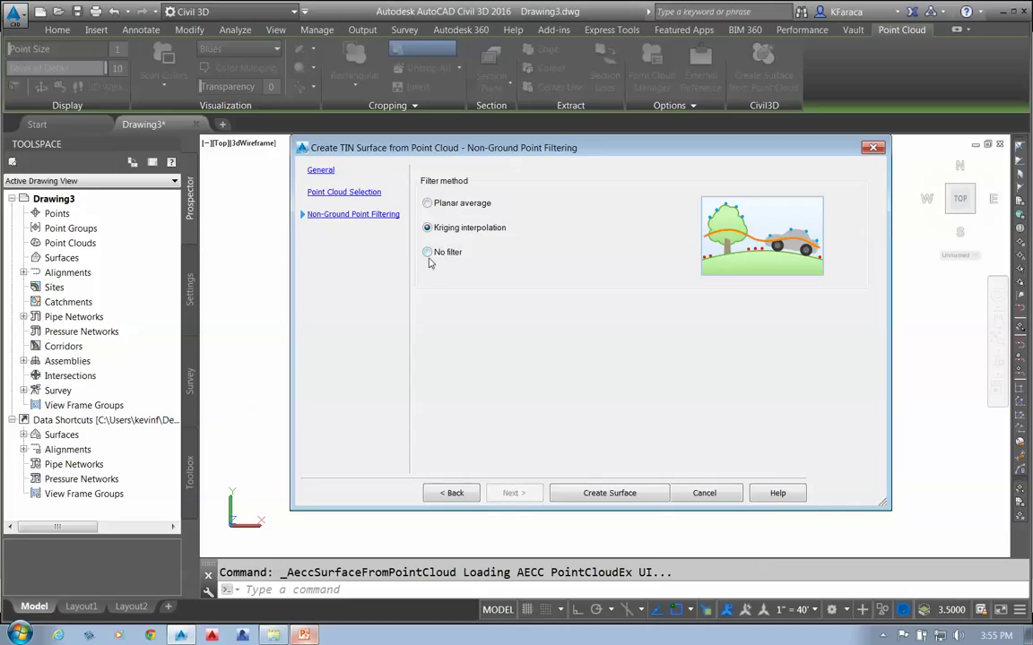
{"action": "left_click", "coordinate": [428, 251]}
{"action": "left_click", "coordinate": [594, 496]}
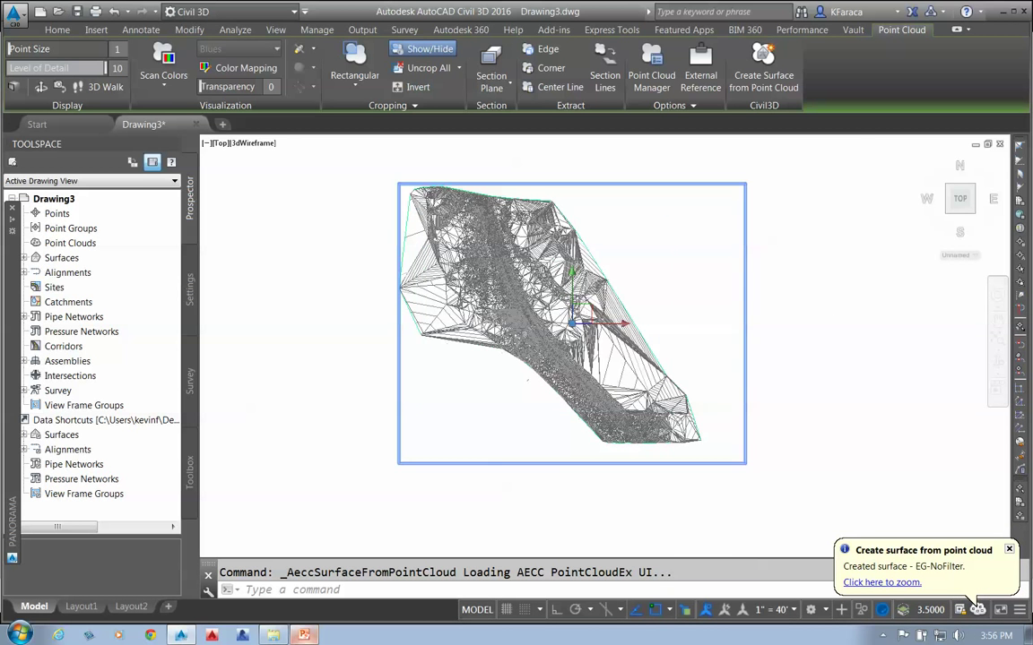
{"action": "left_click_drag", "start_coordinate": [585, 376], "coordinate": [627, 320]}
{"action": "key", "text": "Escape"}
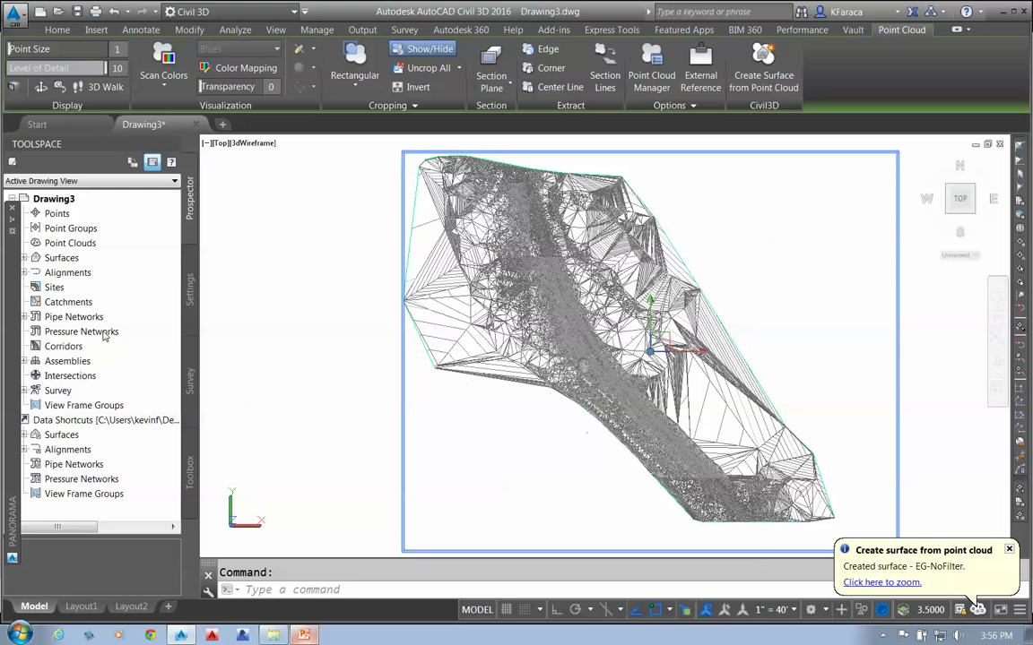
{"action": "left_click", "coordinate": [442, 328]}
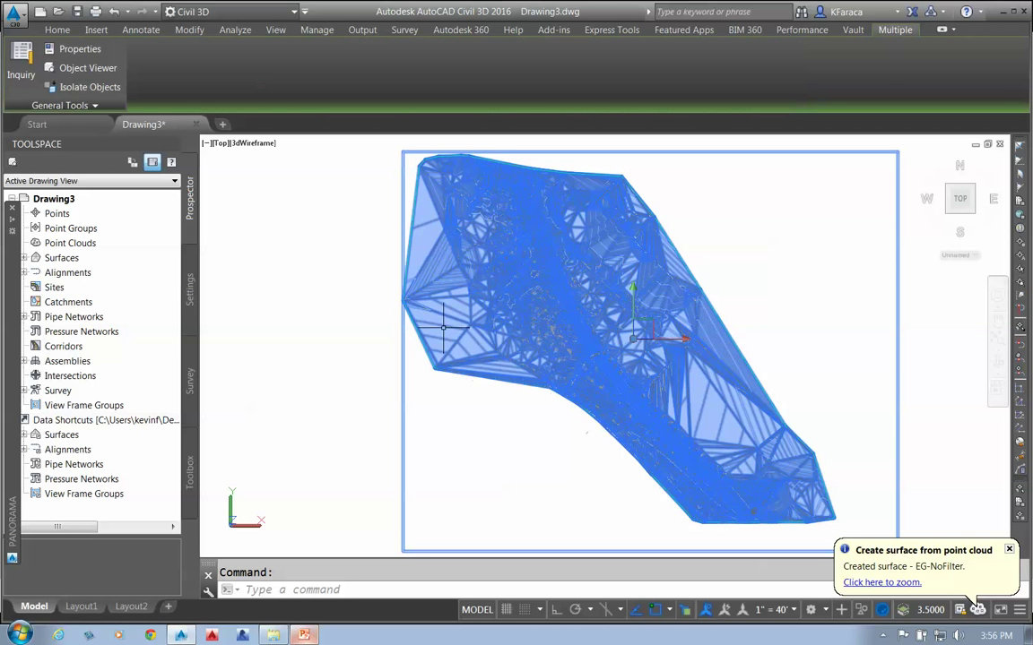
{"action": "right_click", "coordinate": [446, 329]}
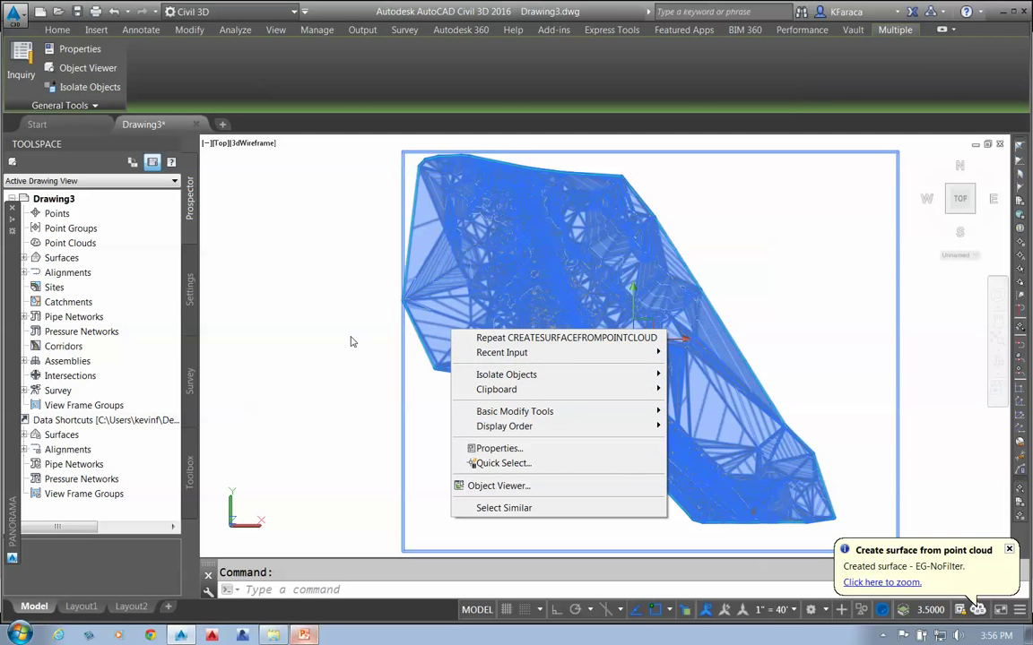
{"action": "key", "text": "Escape"}
{"action": "key", "text": "Escape"}
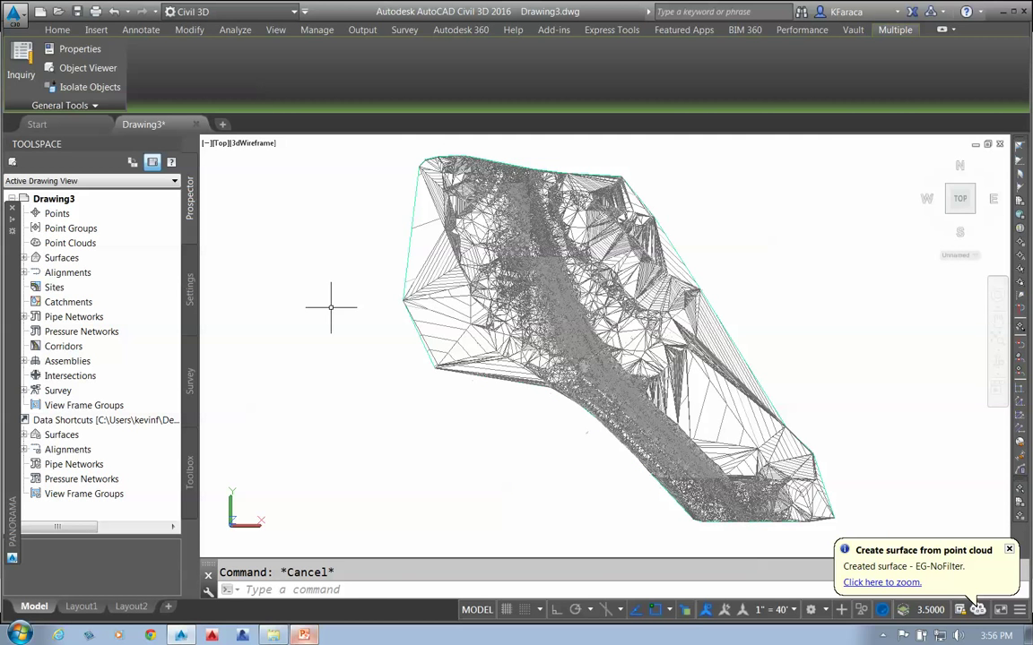
Change the EG-NoFilter surface's style to _No Display in its surface properties
{"action": "left_click", "coordinate": [461, 314]}
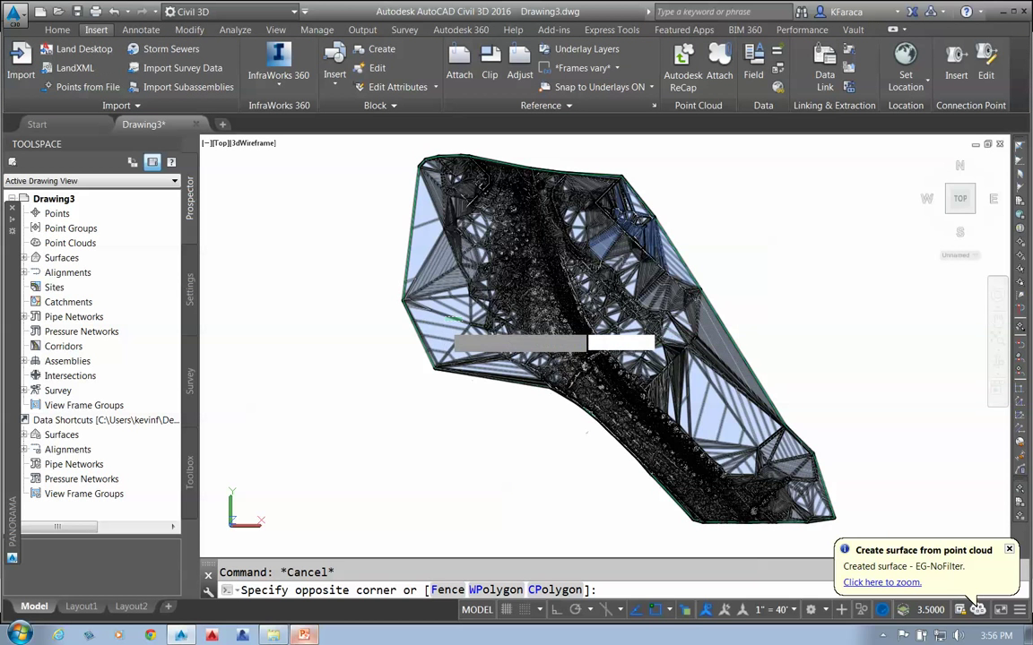
{"action": "left_click", "coordinate": [445, 328]}
{"action": "right_click", "coordinate": [446, 328]}
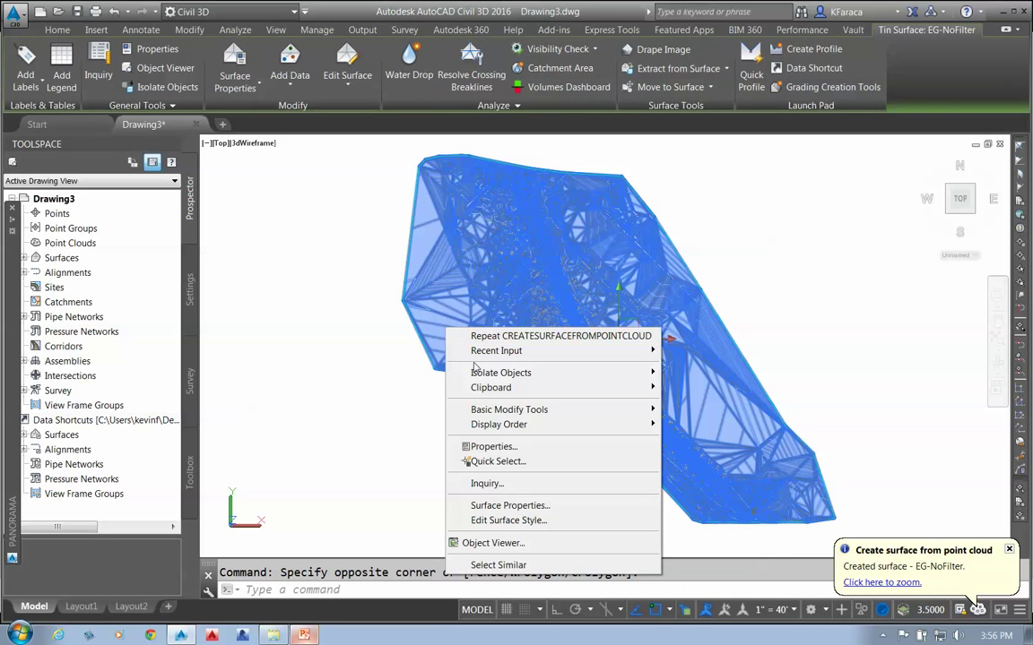
{"action": "left_click", "coordinate": [510, 506]}
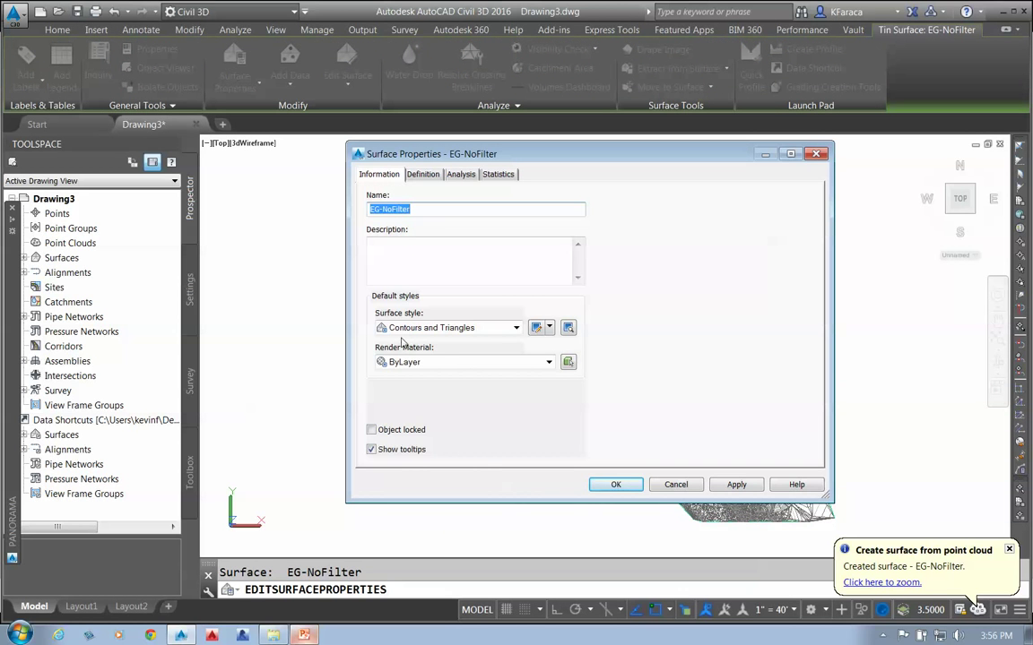
{"action": "left_click", "coordinate": [408, 328]}
{"action": "left_click", "coordinate": [420, 344]}
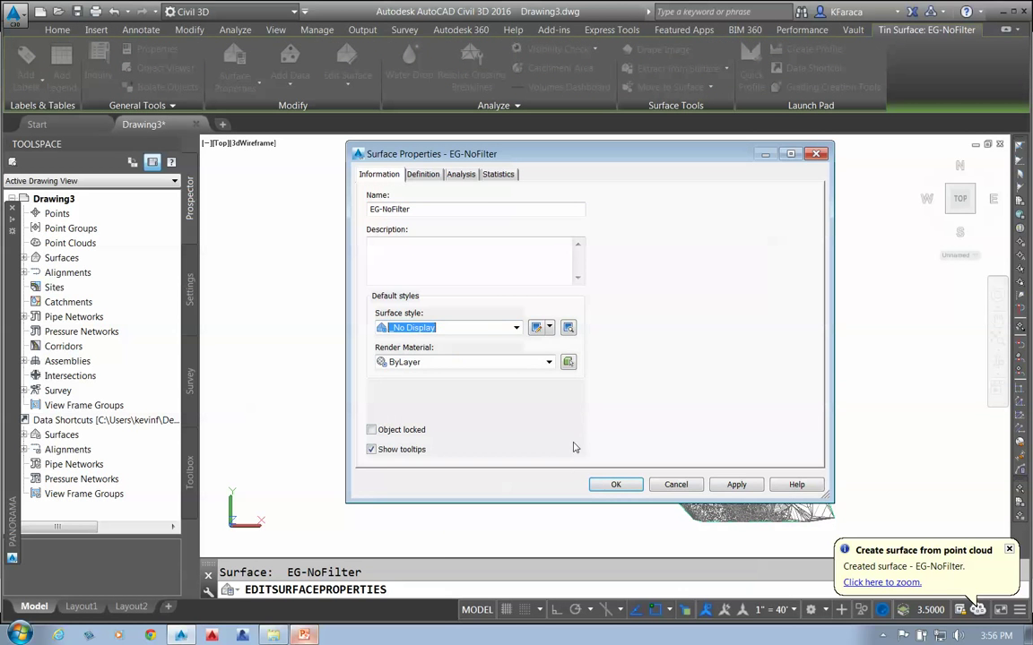
{"action": "left_click", "coordinate": [615, 484]}
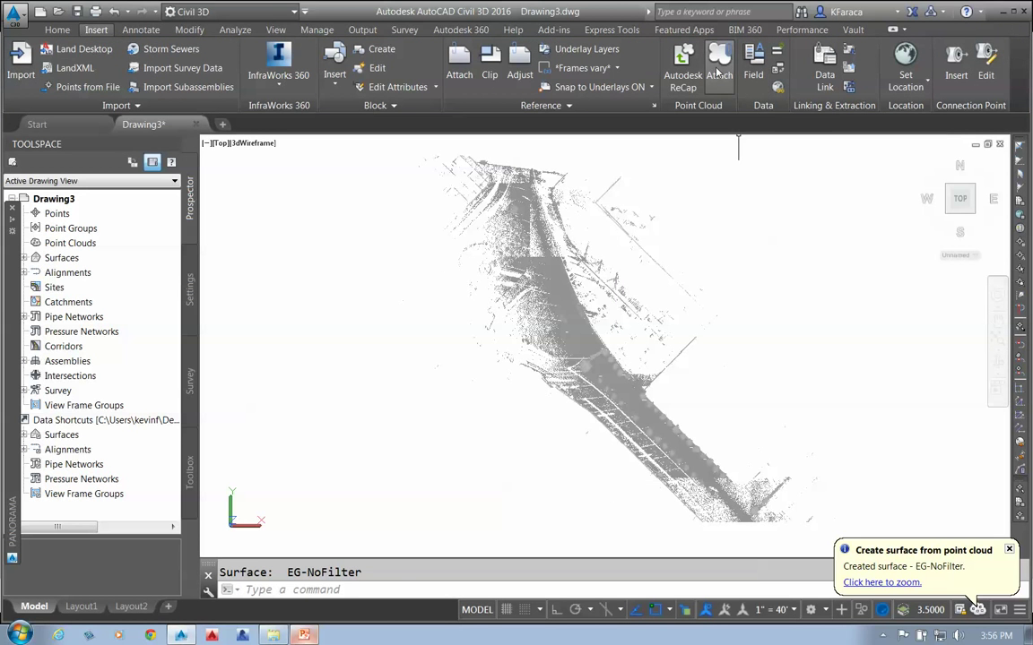
Start a TIN surface from the roadway point cloud, named EG-Filtered with the Border Only style
{"action": "left_click", "coordinate": [728, 169]}
{"action": "left_click", "coordinate": [365, 303]}
{"action": "left_click", "coordinate": [684, 218]}
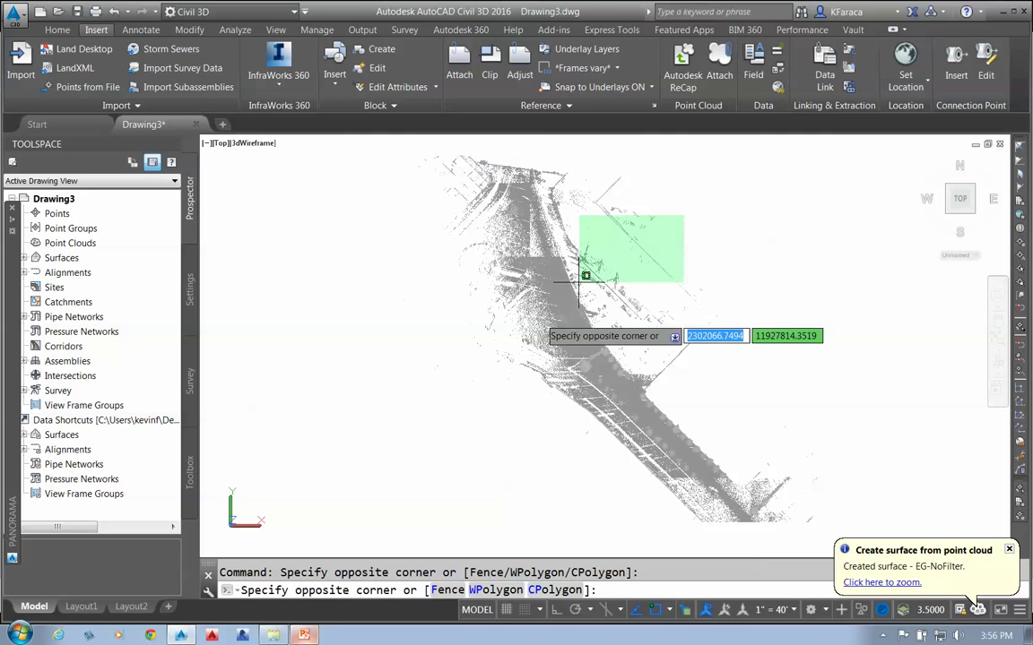
{"action": "left_click", "coordinate": [346, 468]}
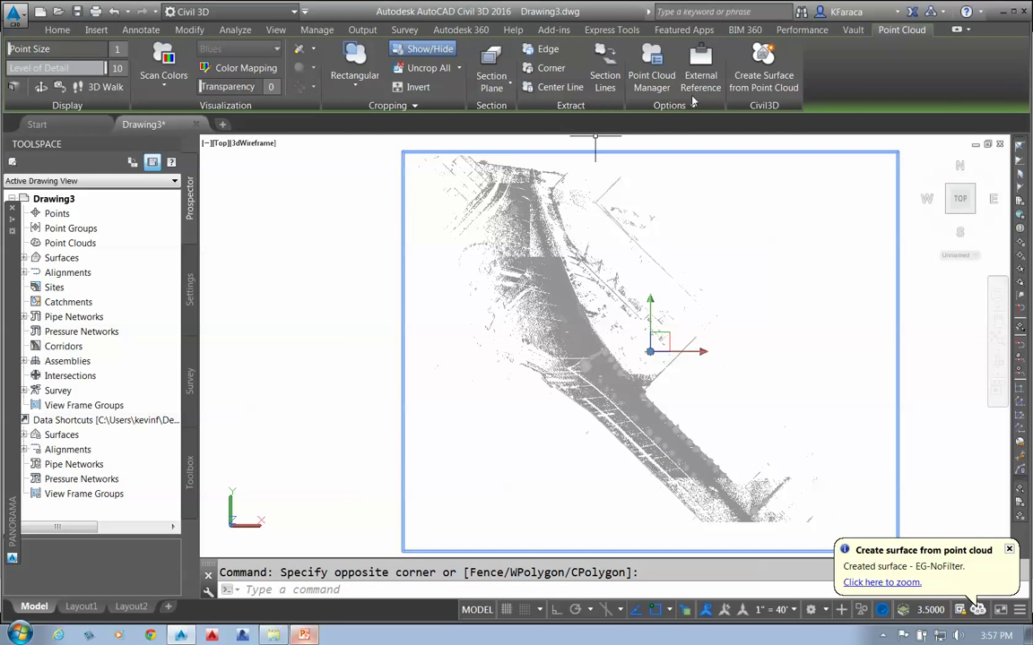
{"action": "left_click", "coordinate": [763, 70]}
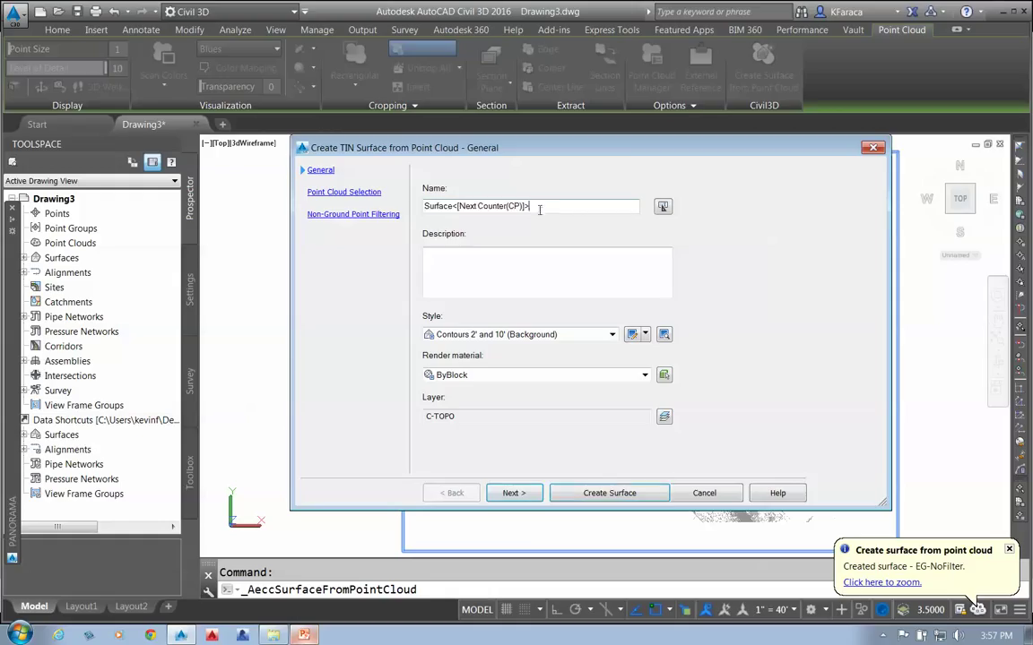
{"action": "left_click_drag", "start_coordinate": [529, 207], "coordinate": [405, 217]}
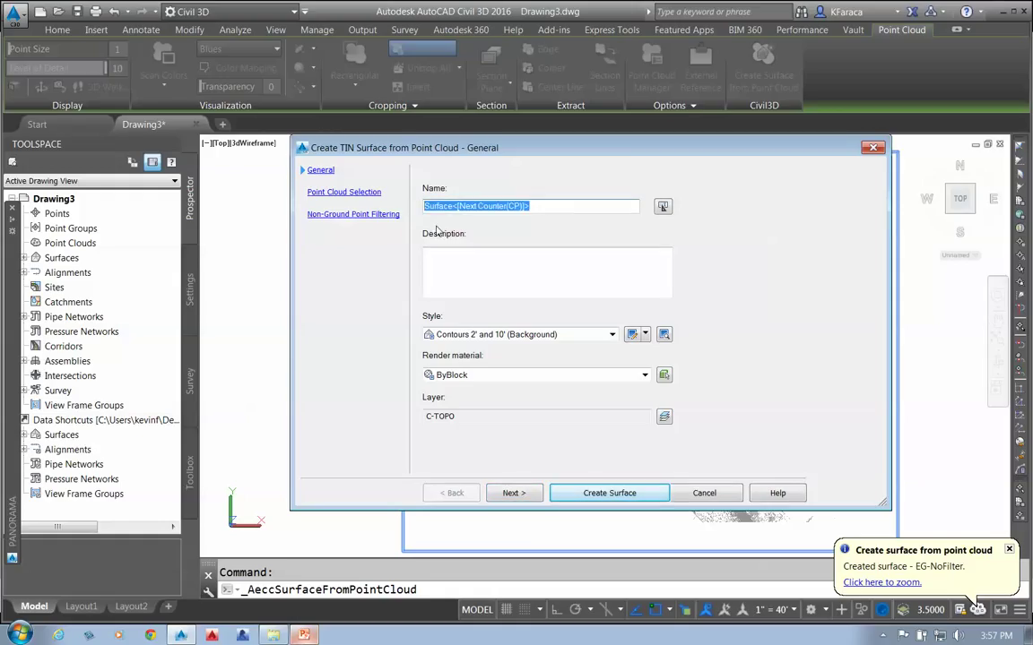
{"action": "type", "text": "EG-Filtered"}
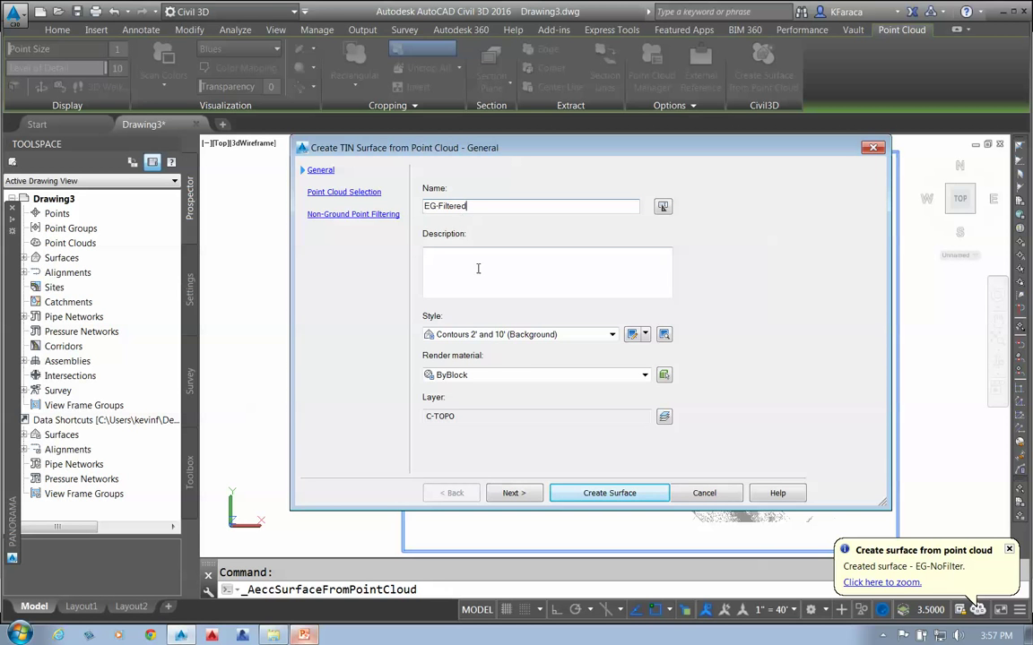
{"action": "left_click", "coordinate": [567, 334]}
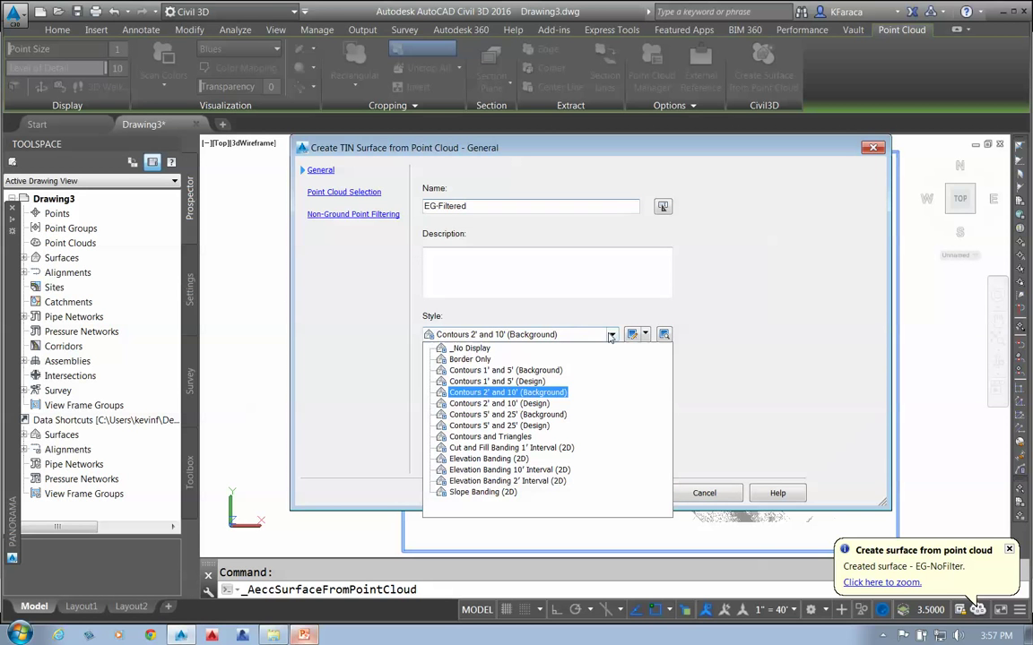
{"action": "left_click", "coordinate": [471, 362]}
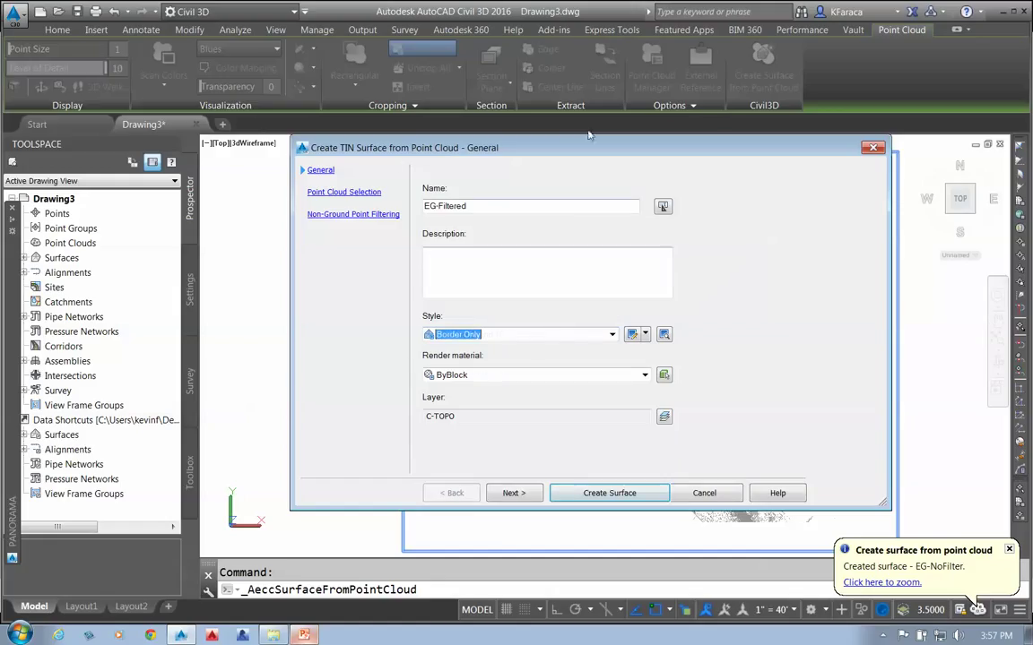
Set the distance between points for the RoadWay point cloud to 2 in the EG-Filtered surface's selection
{"action": "left_click", "coordinate": [512, 493]}
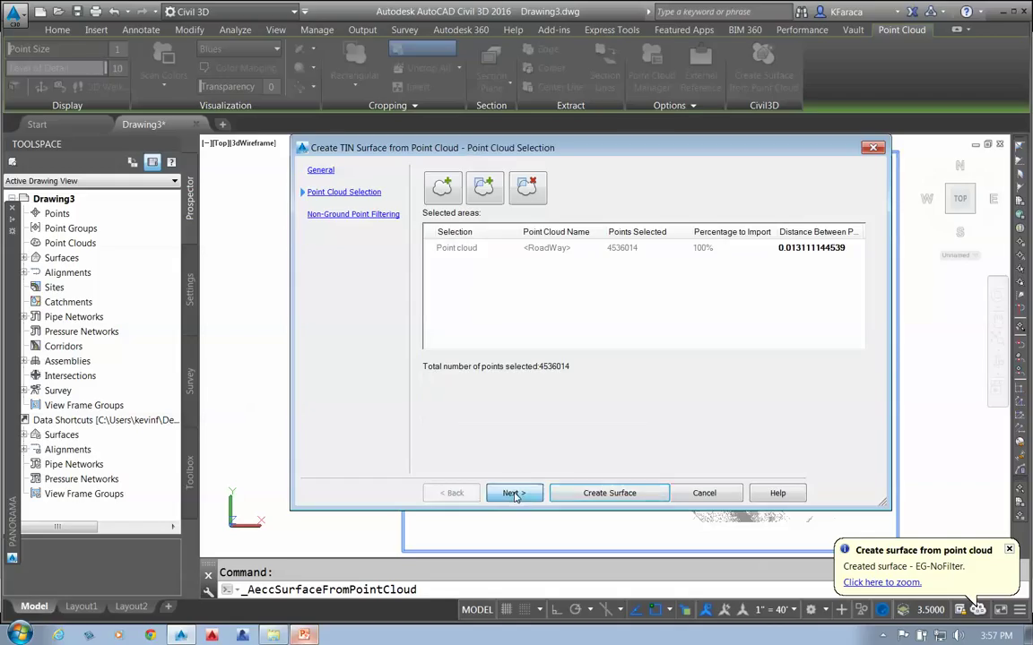
{"action": "left_click", "coordinate": [800, 249]}
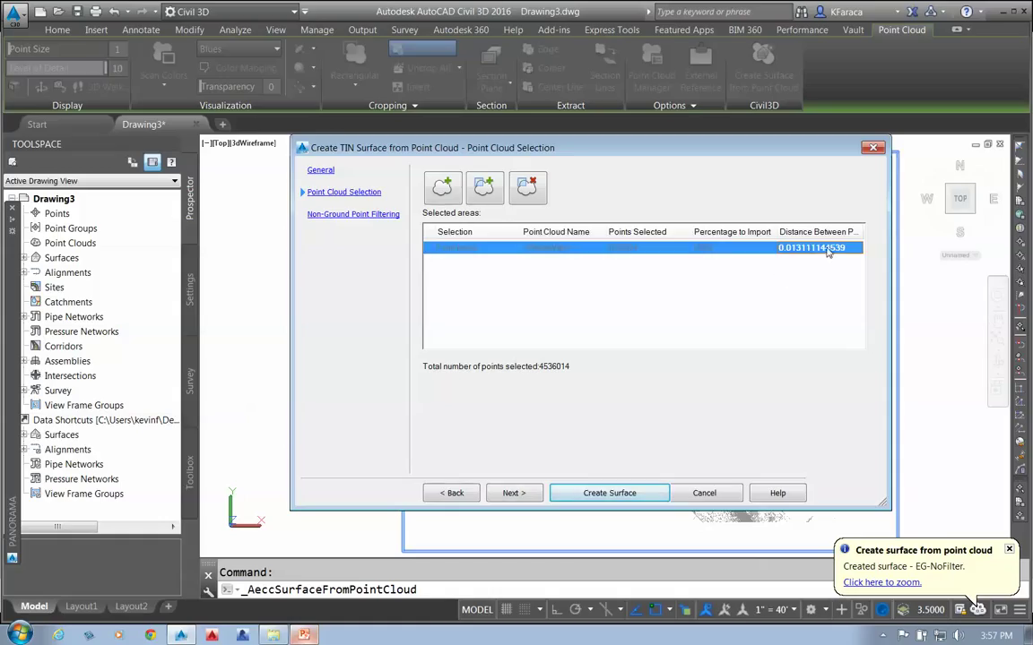
{"action": "left_click", "coordinate": [830, 248]}
{"action": "type", "text": "2"}
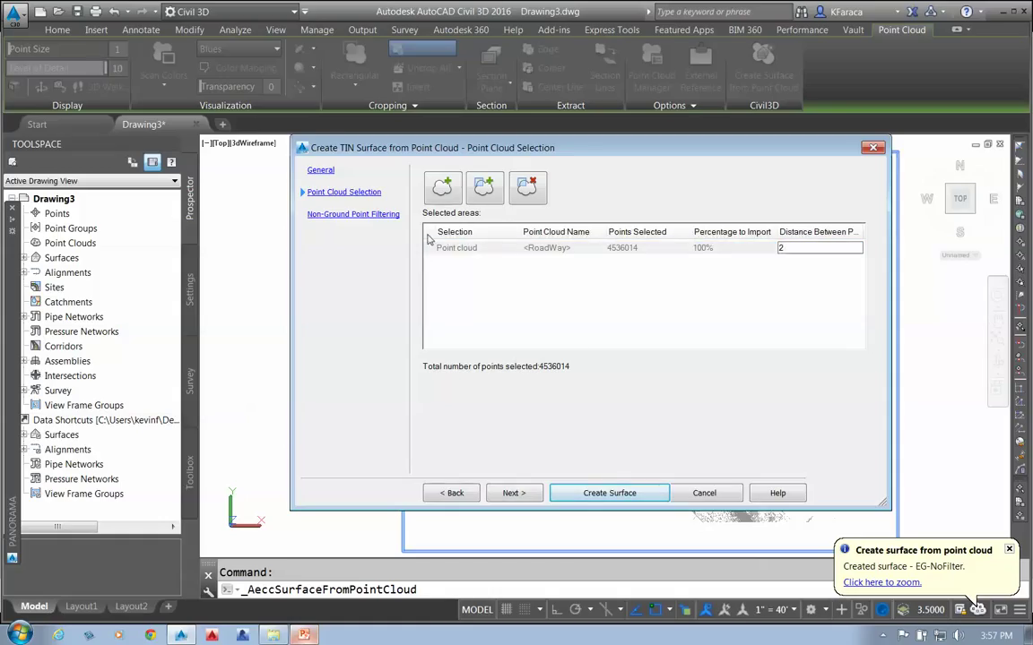
Set non-ground point filtering to Kriging interpolation and create the EG-Filtered surface
{"action": "left_click", "coordinate": [524, 492]}
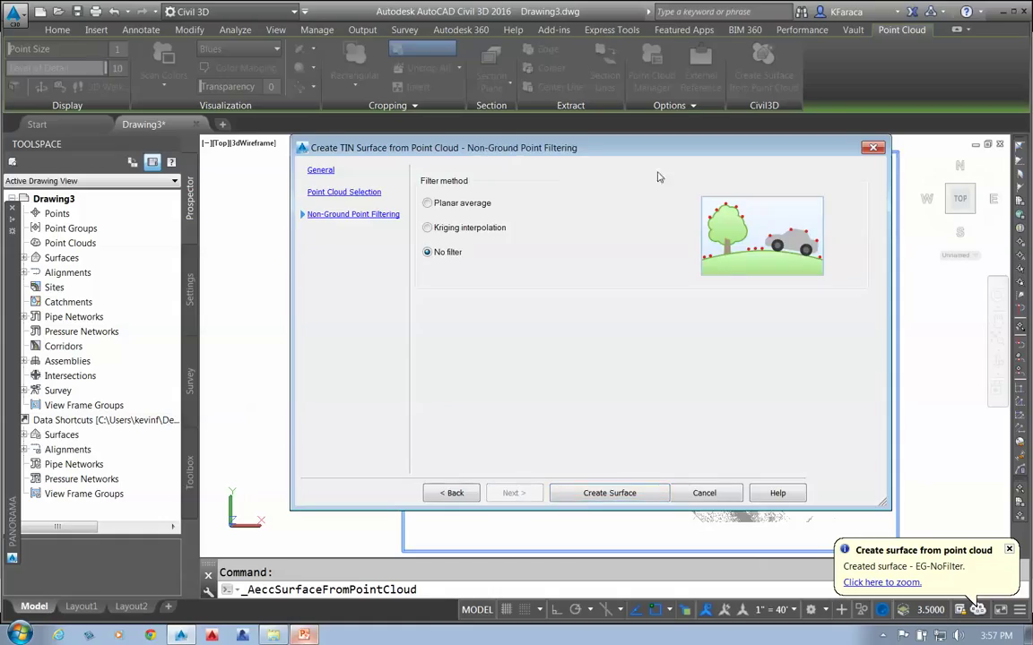
{"action": "left_click", "coordinate": [429, 203]}
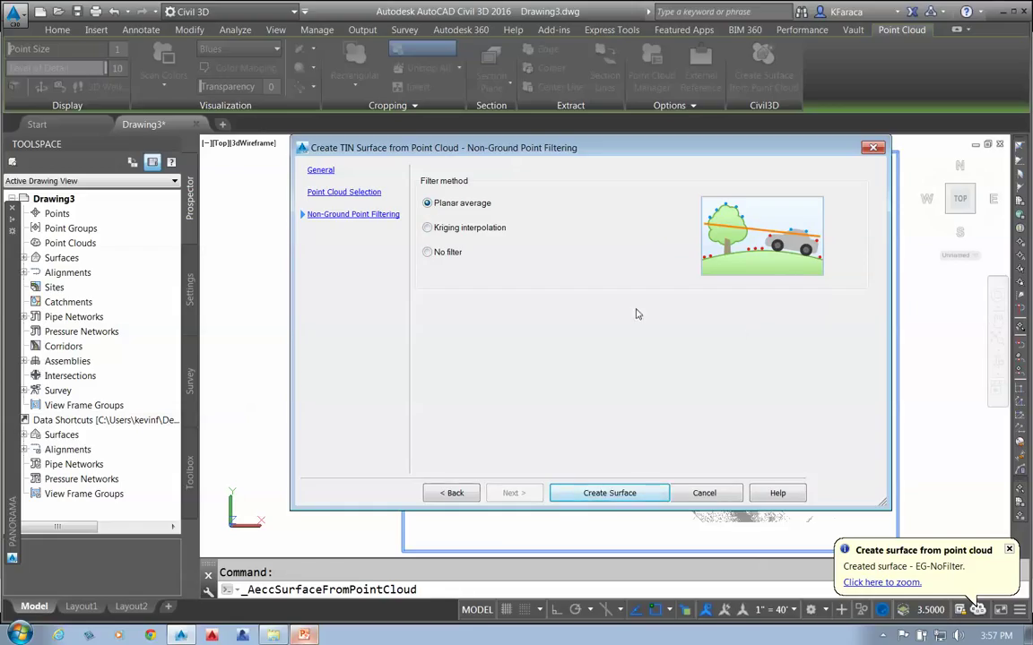
{"action": "left_click", "coordinate": [453, 228]}
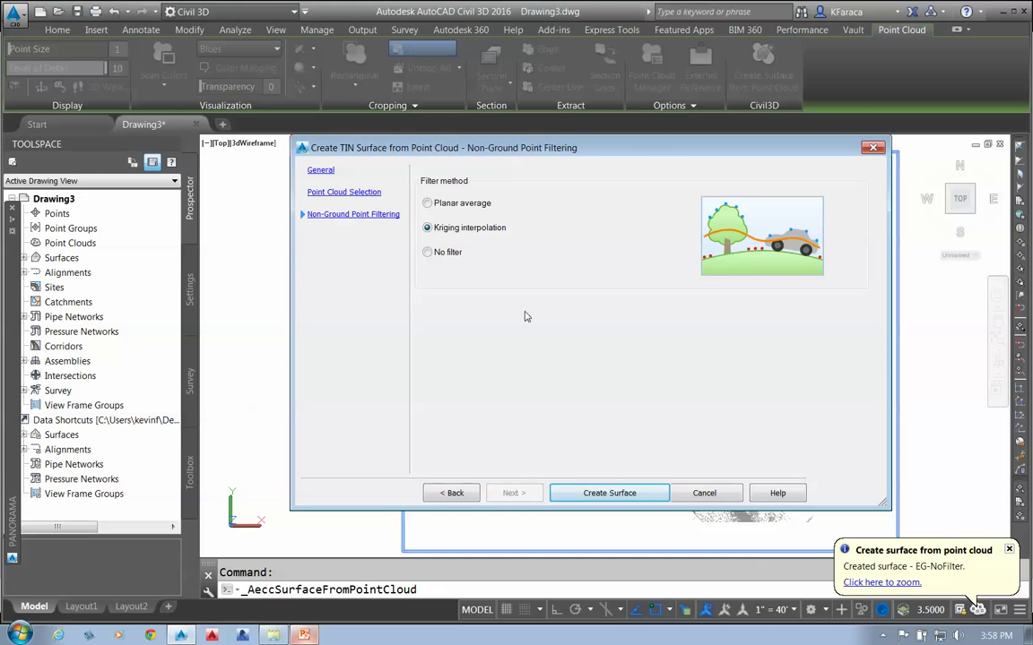
{"action": "left_click", "coordinate": [607, 494]}
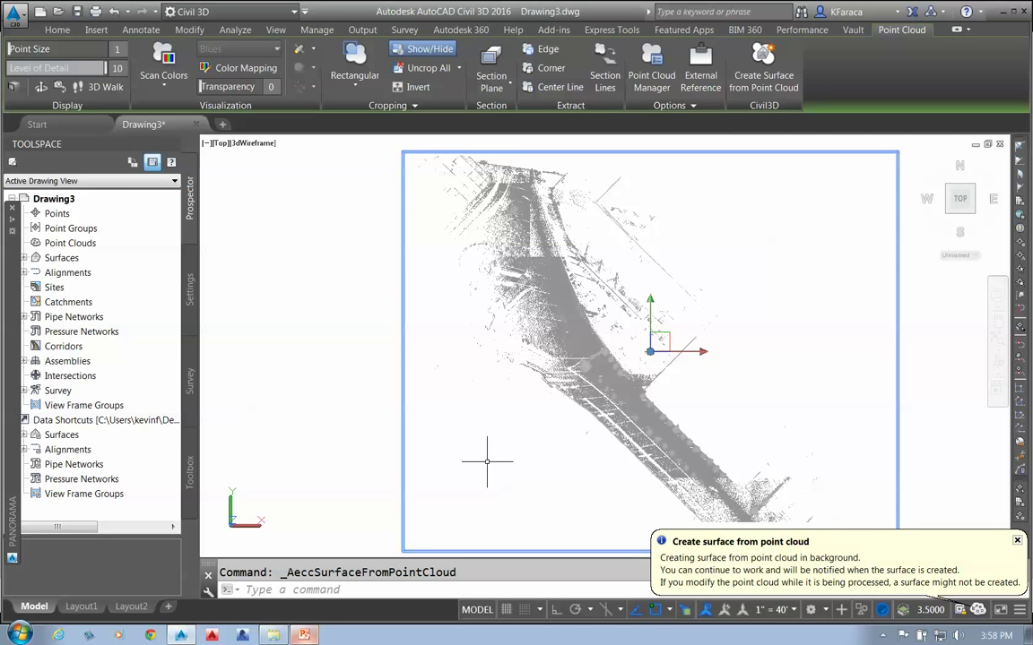
Draw a polyline along the roadway from its southern end, with a straight segment followed by an arc past the northern end
{"action": "mouse_move", "coordinate": [742, 422]}
{"action": "middle_mouse_down"}
{"action": "mouse_move", "coordinate": [636, 385]}
{"action": "mouse_move", "coordinate": [662, 417]}
{"action": "mouse_move", "coordinate": [647, 409]}
{"action": "middle_mouse_up"}
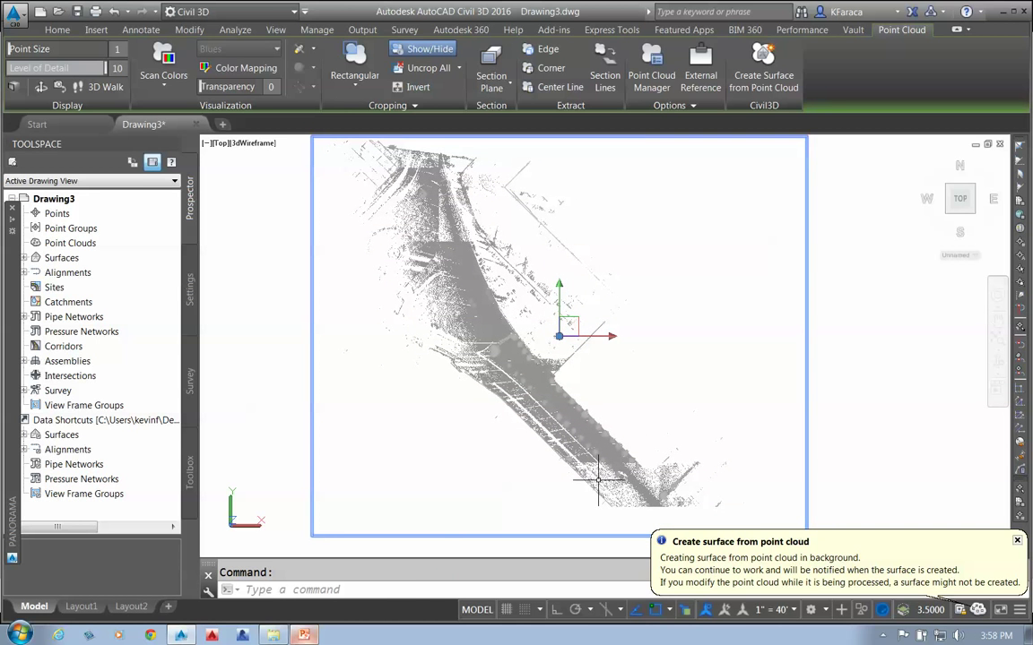
{"action": "type", "text": "pl"}
{"action": "key", "text": "Return"}
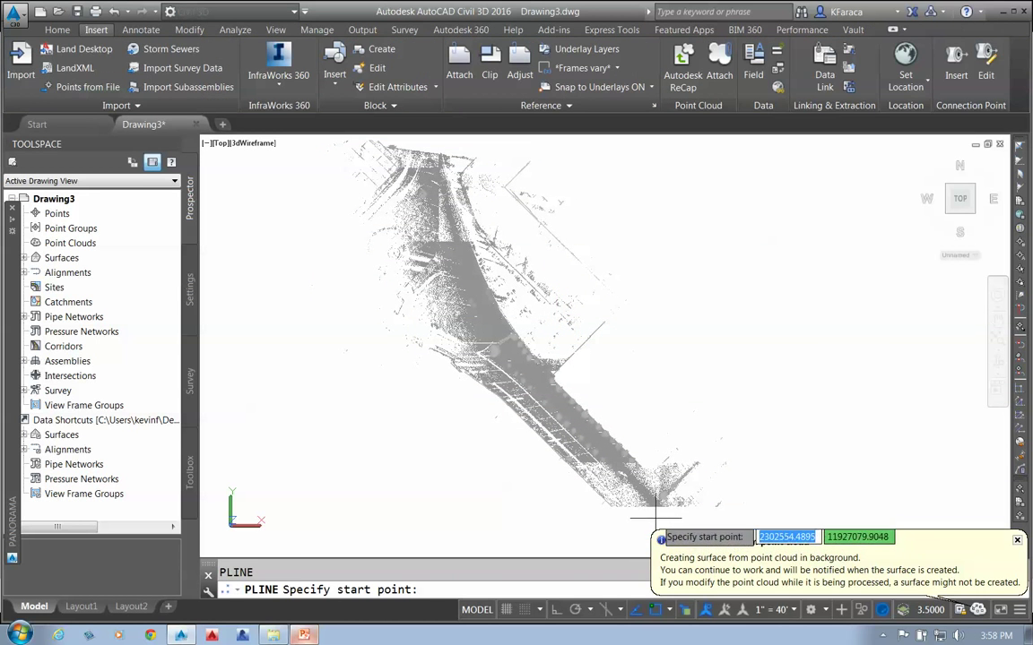
{"action": "left_click", "coordinate": [658, 513]}
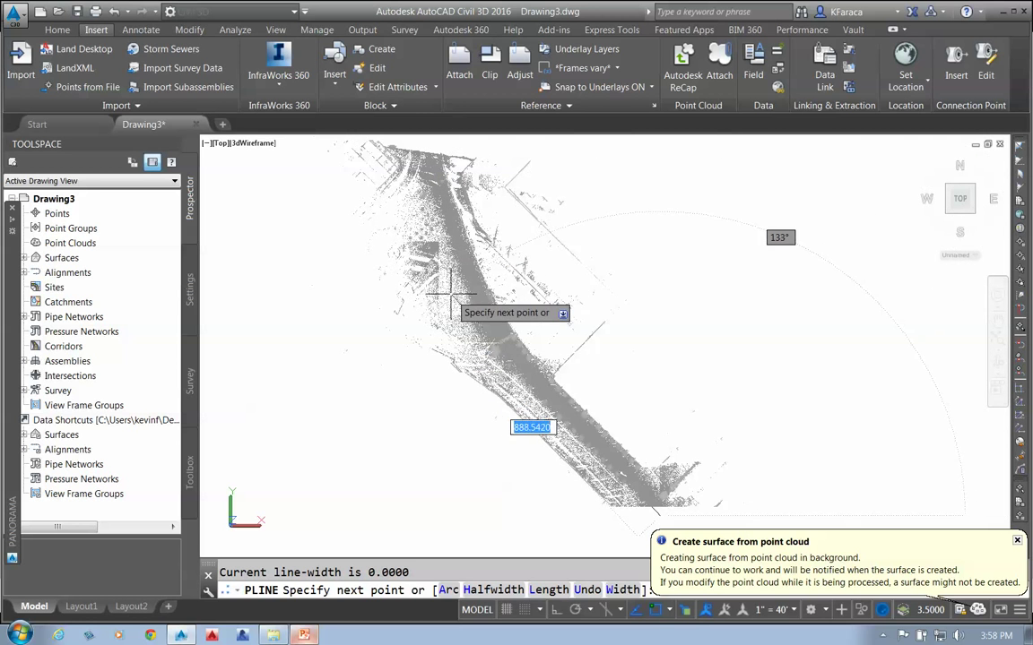
{"action": "left_click", "coordinate": [487, 349]}
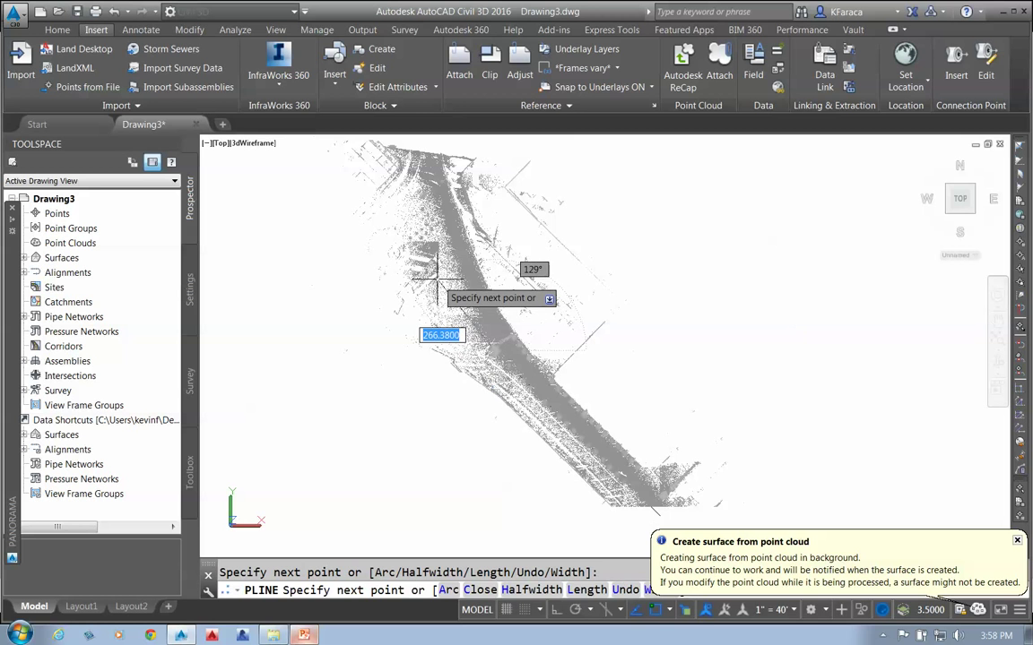
{"action": "type", "text": "a"}
{"action": "key", "text": "Return"}
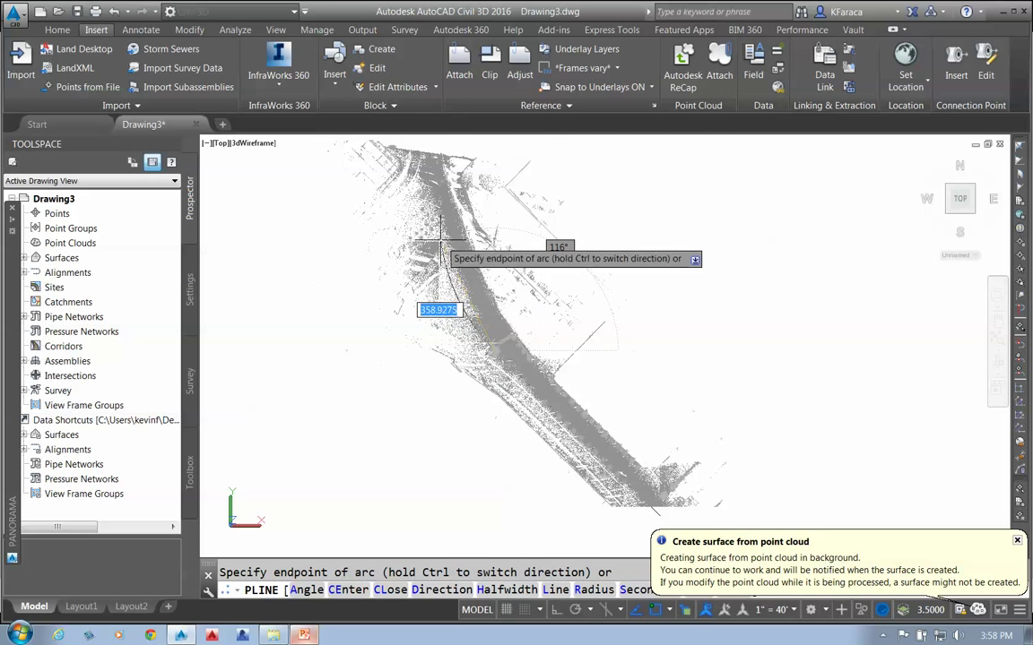
{"action": "scroll", "coordinate": [439, 260], "scroll_direction": "up", "scroll_amount": 3}
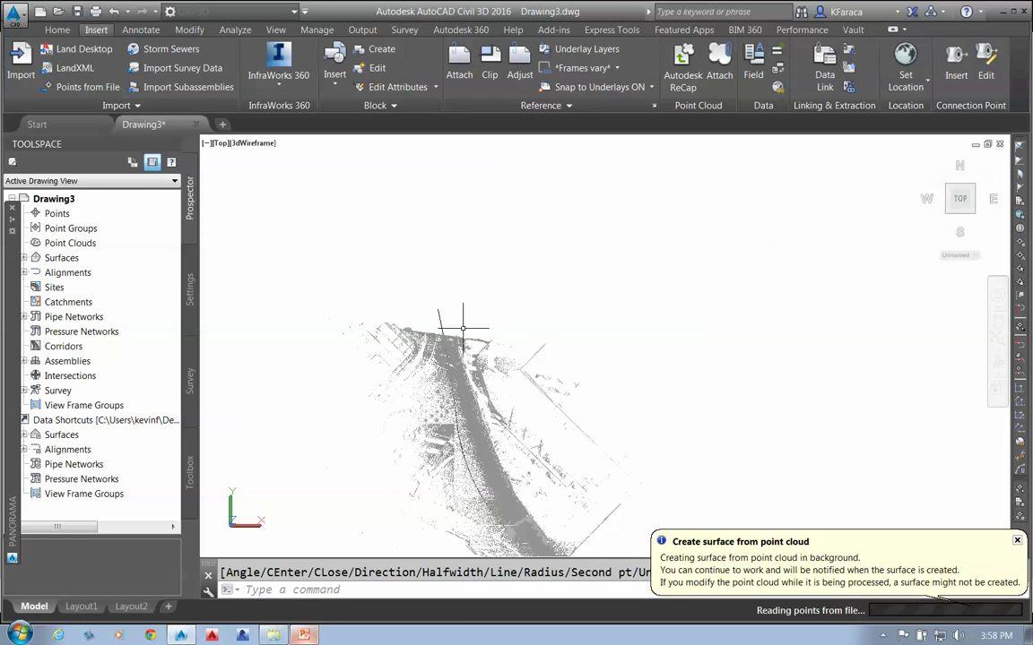
{"action": "middle_click_drag", "start_coordinate": [603, 437], "coordinate": [618, 323]}
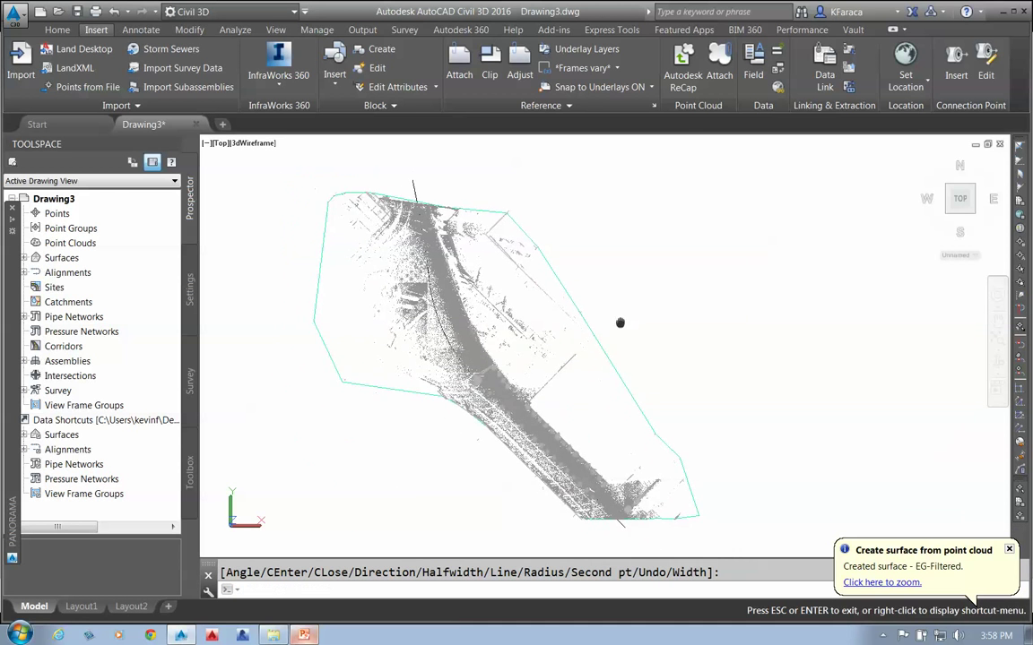
{"action": "key", "text": "Escape"}
{"action": "left_click", "coordinate": [501, 377]}
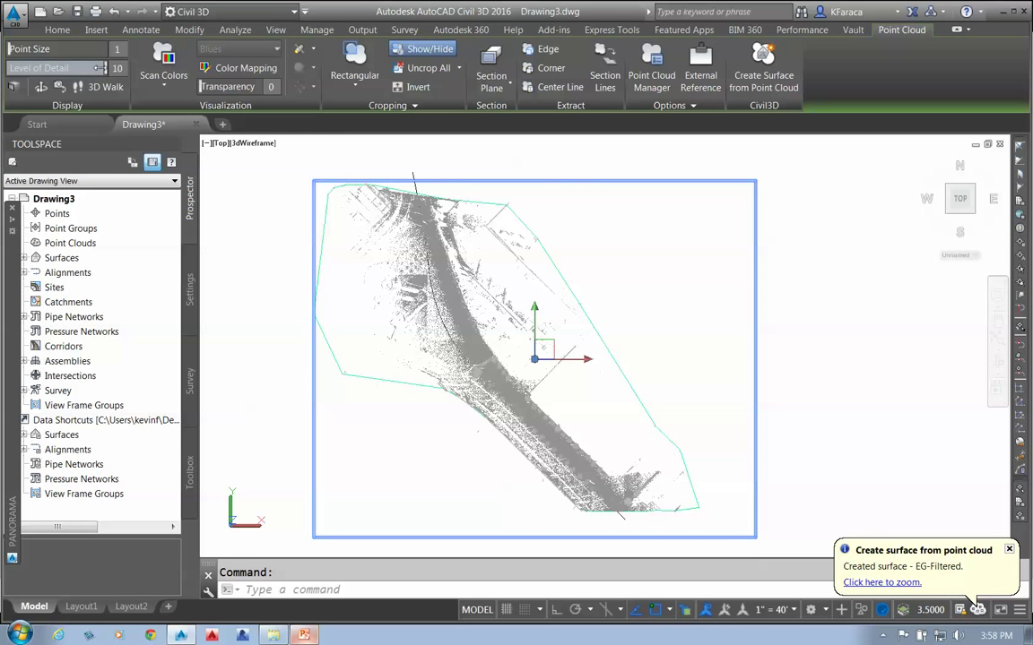
{"action": "mouse_move", "coordinate": [97, 68]}
{"action": "left_mouse_down"}
{"action": "mouse_move", "coordinate": [65, 68]}
{"action": "mouse_move", "coordinate": [109, 68]}
{"action": "left_mouse_up"}
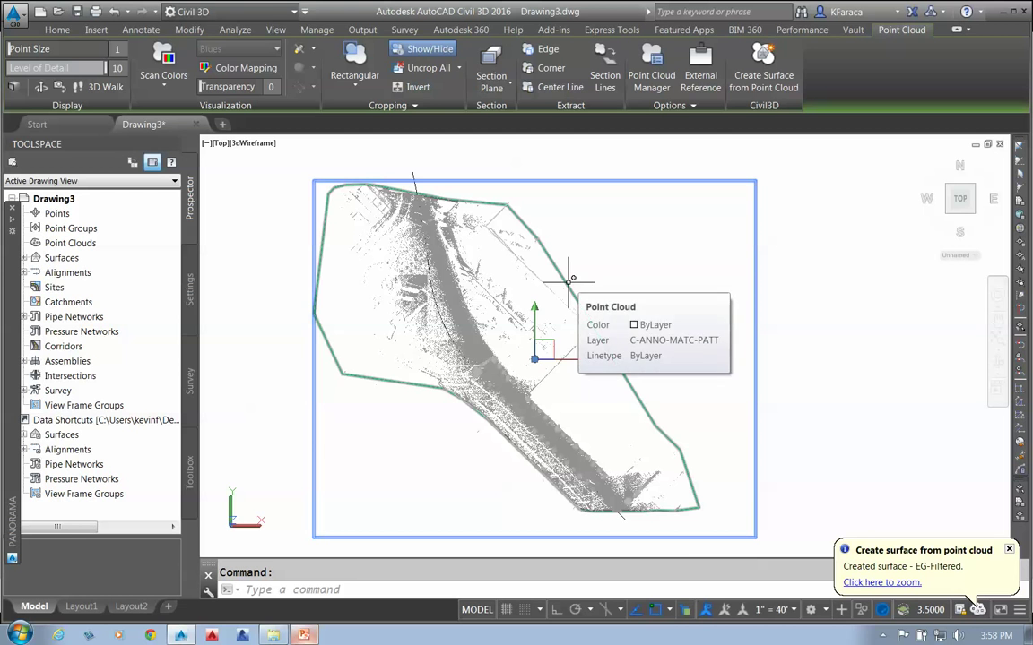
{"action": "left_click", "coordinate": [624, 518]}
{"action": "right_click", "coordinate": [624, 518]}
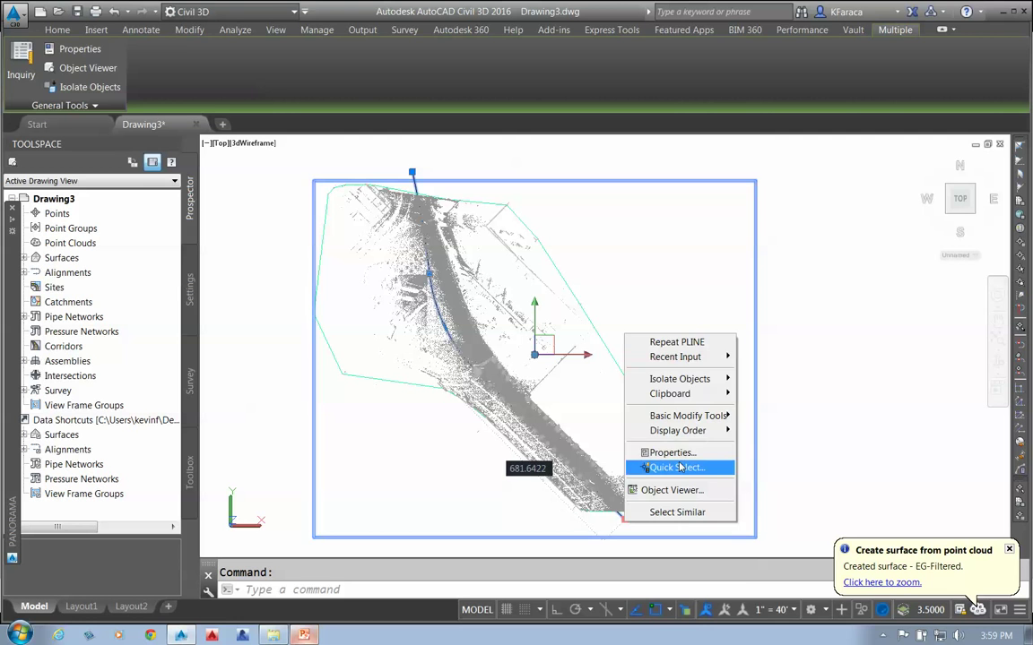
{"action": "key", "text": "Escape"}
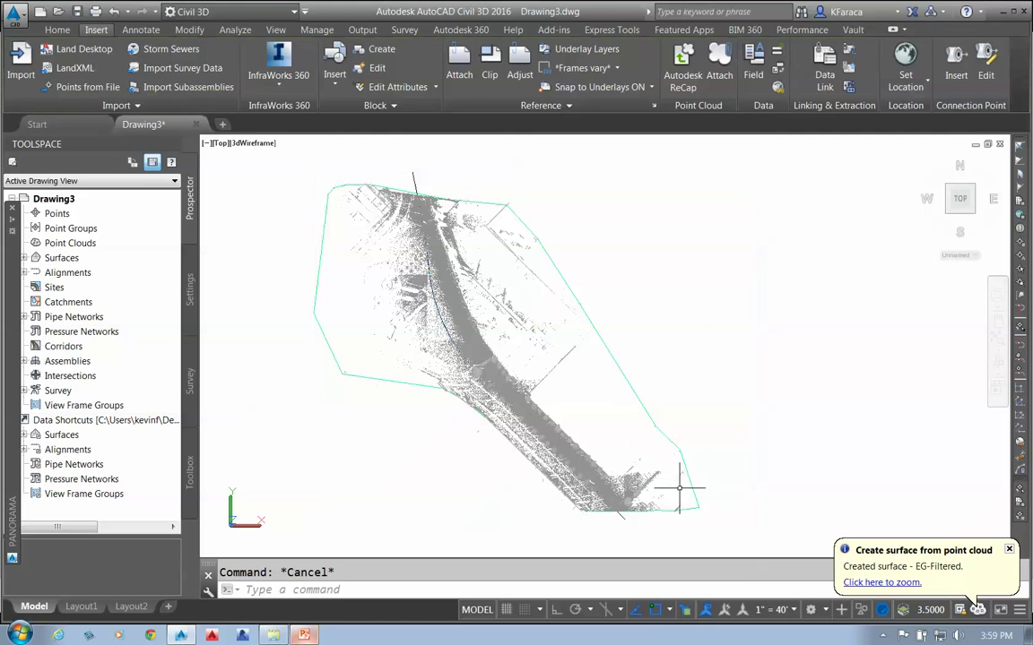
Start a quick profile from the roadway polyline and set the EG-NoFilter surface's profile style to Left Sample Profile
{"action": "left_click", "coordinate": [622, 517]}
{"action": "right_click", "coordinate": [623, 518]}
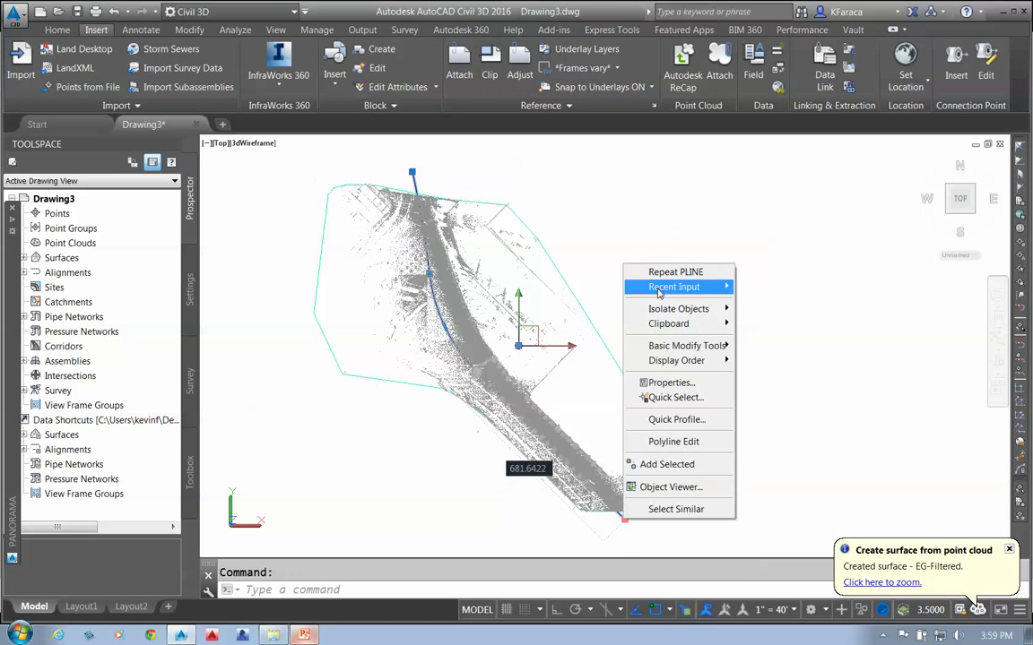
{"action": "mouse_move", "coordinate": [690, 313]}
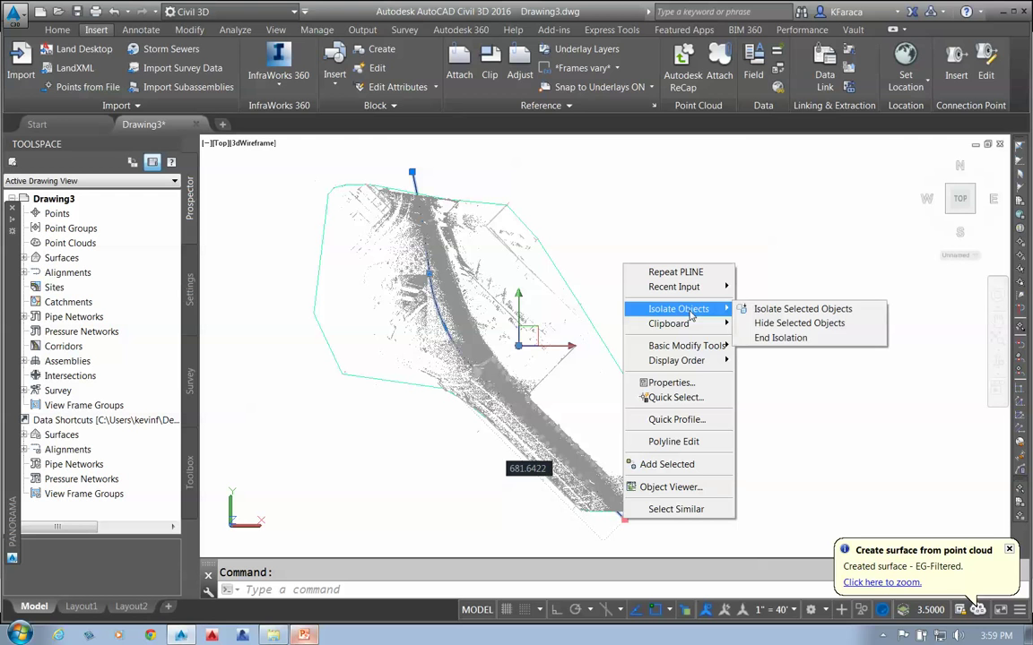
{"action": "left_click", "coordinate": [685, 422]}
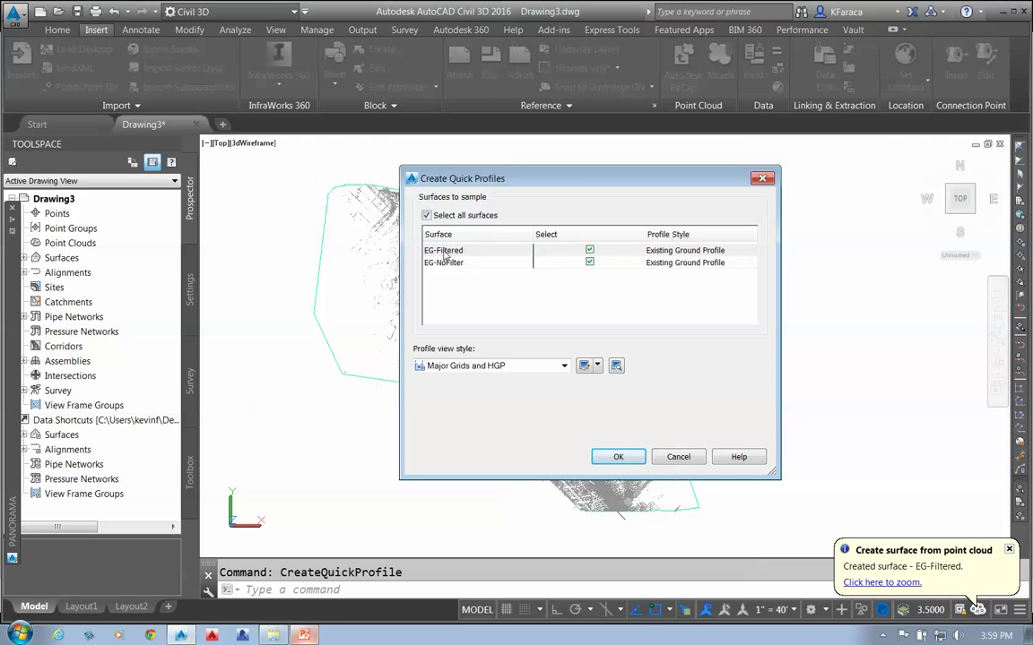
{"action": "left_click", "coordinate": [677, 263]}
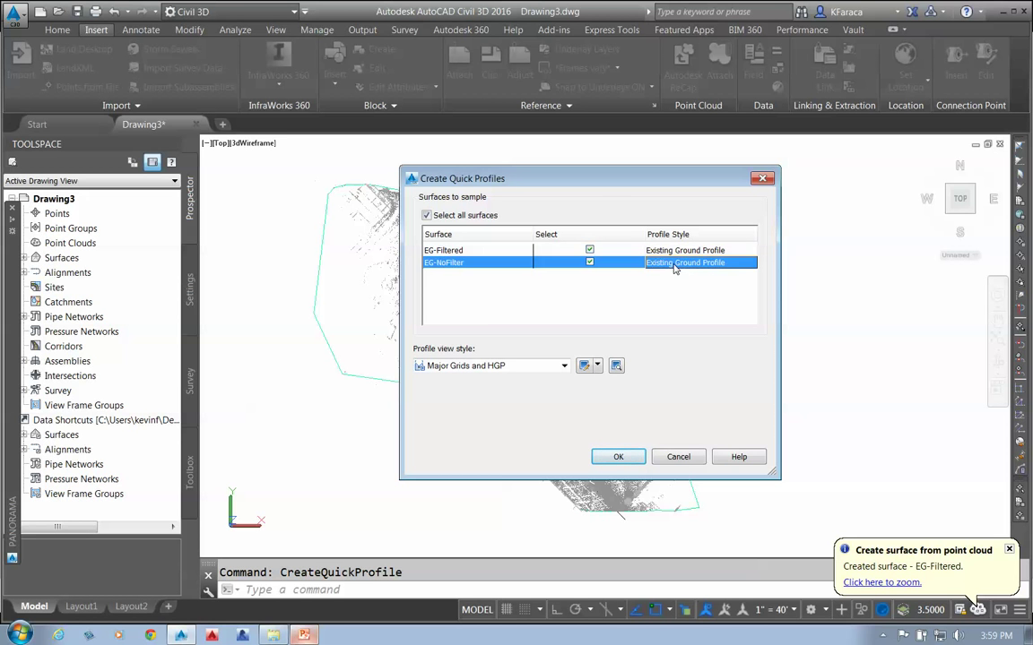
{"action": "left_click", "coordinate": [676, 263]}
{"action": "left_click", "coordinate": [617, 319]}
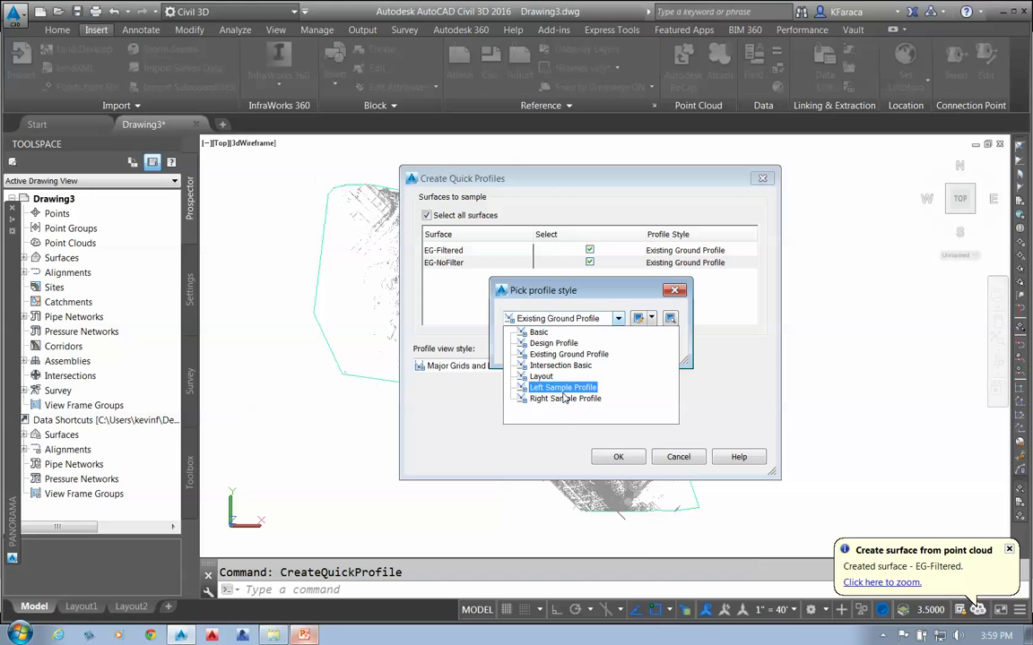
{"action": "key", "text": "Escape"}
{"action": "left_click", "coordinate": [550, 351]}
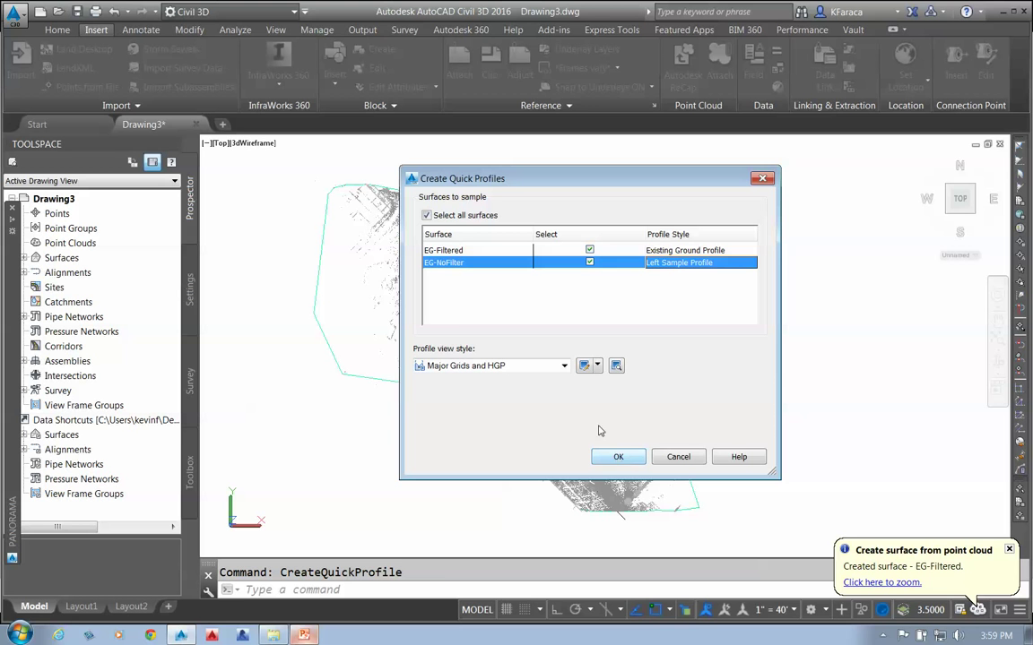
Create the quick profiles of both surfaces, place the profile view east of the point cloud and inspect the profile lines
{"action": "left_click", "coordinate": [619, 458]}
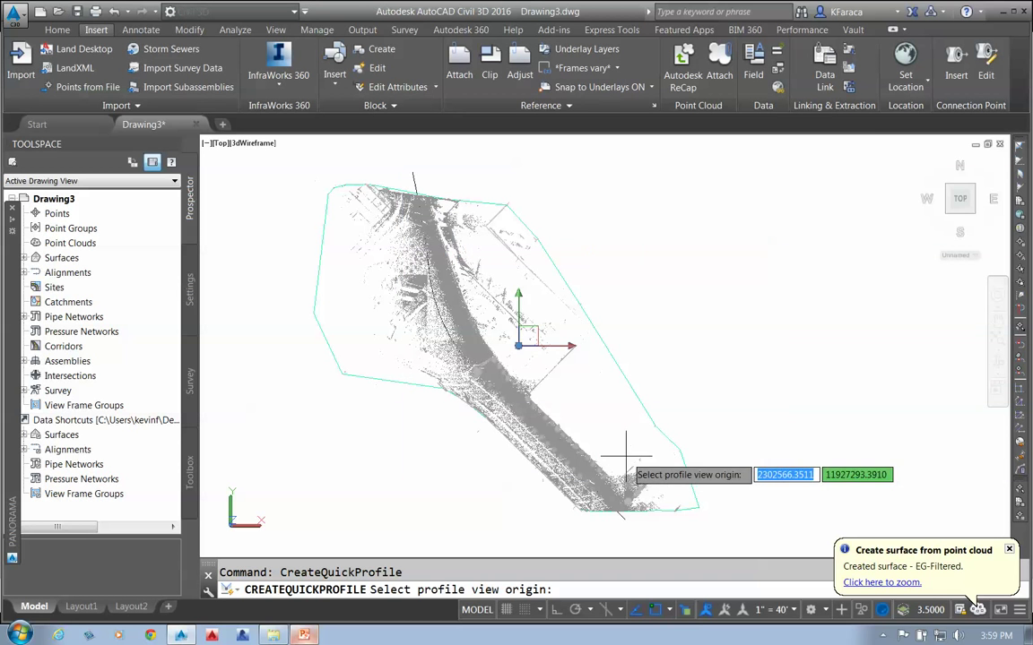
{"action": "left_click", "coordinate": [708, 381]}
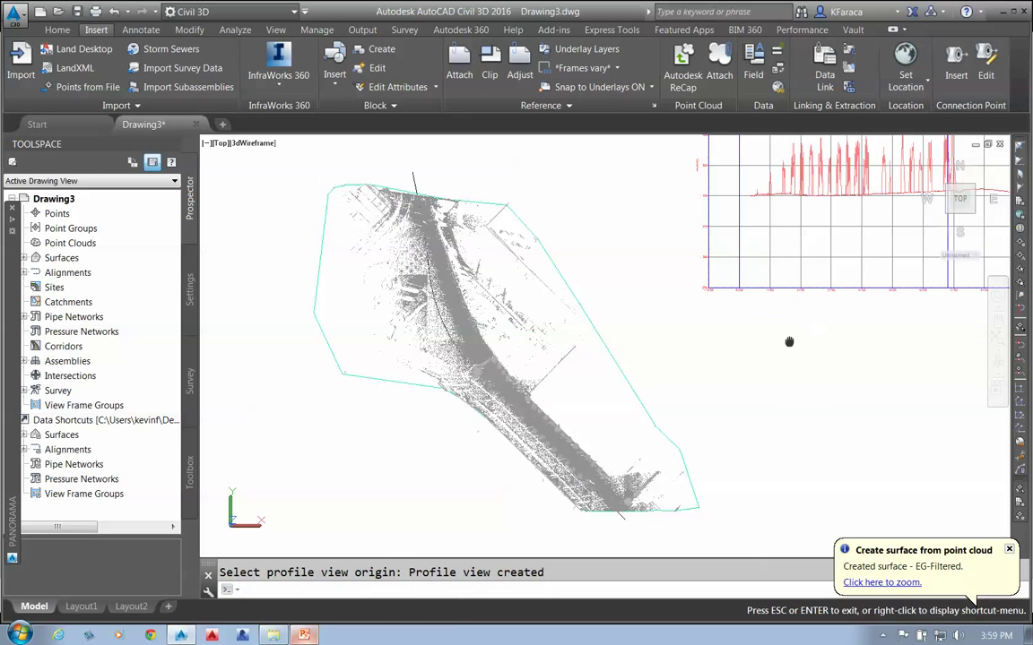
{"action": "middle_click_drag", "start_coordinate": [788, 340], "coordinate": [560, 538]}
{"action": "scroll", "coordinate": [730, 423], "scroll_direction": "up", "scroll_amount": 8}
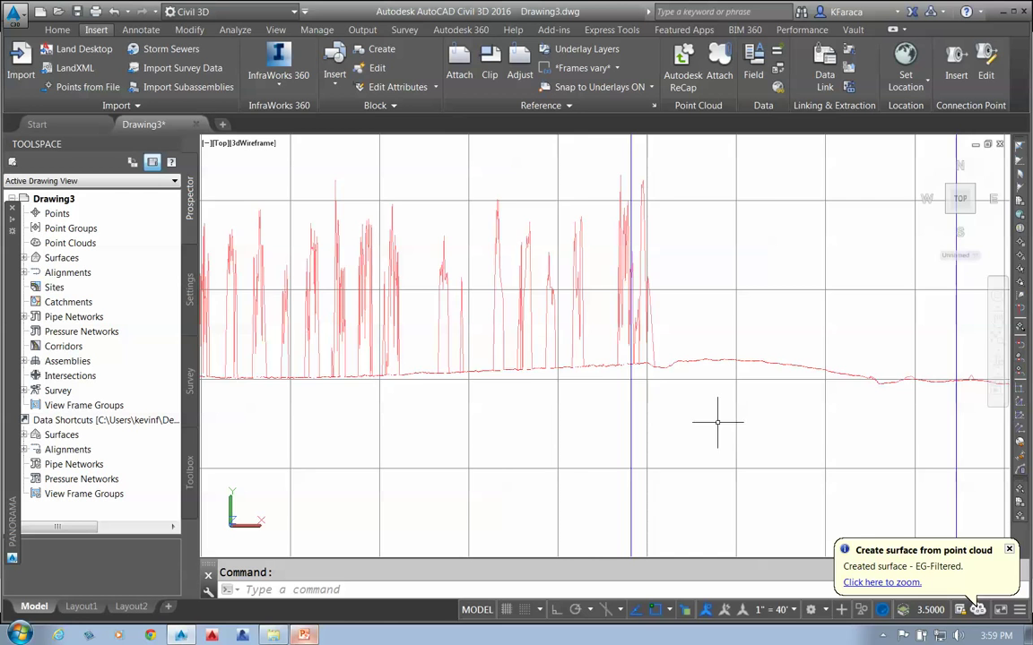
{"action": "middle_click_drag", "start_coordinate": [546, 434], "coordinate": [795, 481]}
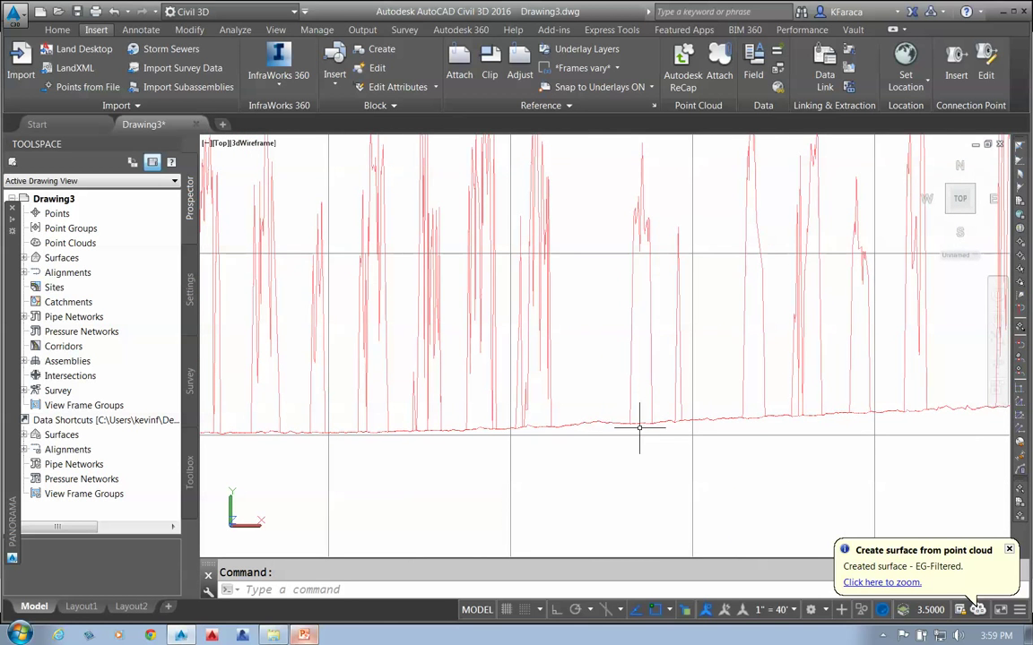
Highlight the unfiltered surface's profile line and examine its spikes along the whole profile view
{"action": "scroll", "coordinate": [503, 448], "scroll_direction": "up", "scroll_amount": 3}
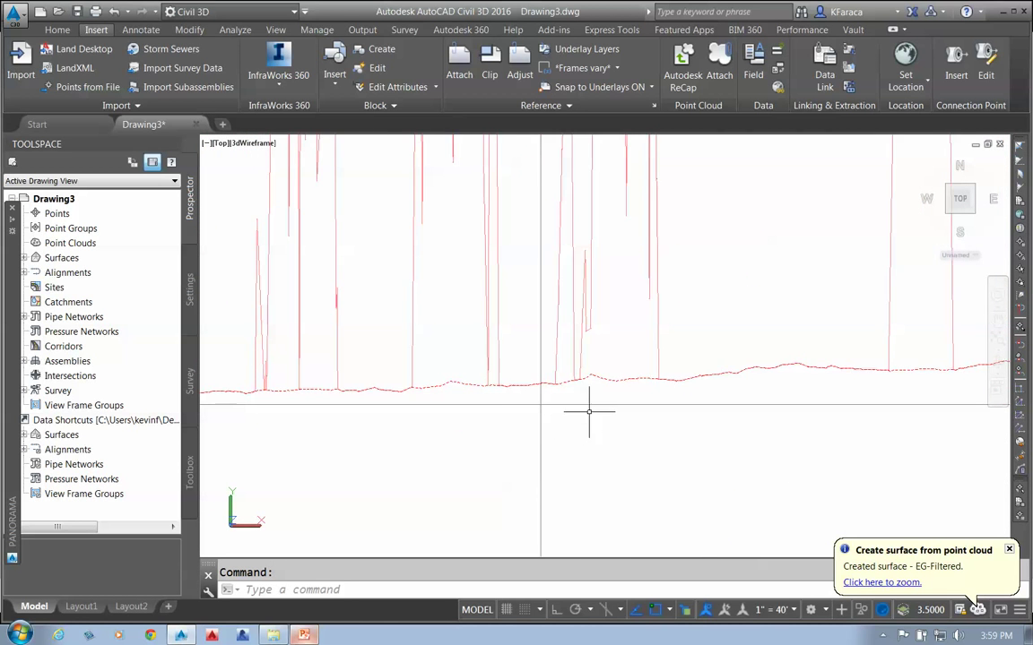
{"action": "left_click", "coordinate": [410, 341]}
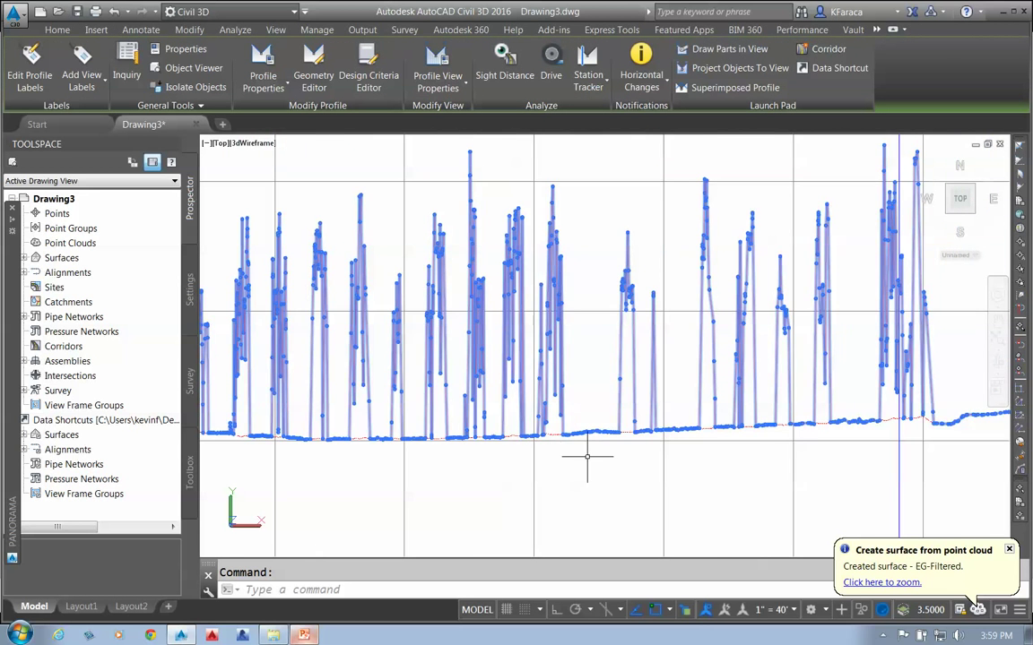
{"action": "scroll", "coordinate": [592, 453], "scroll_direction": "down", "scroll_amount": 2}
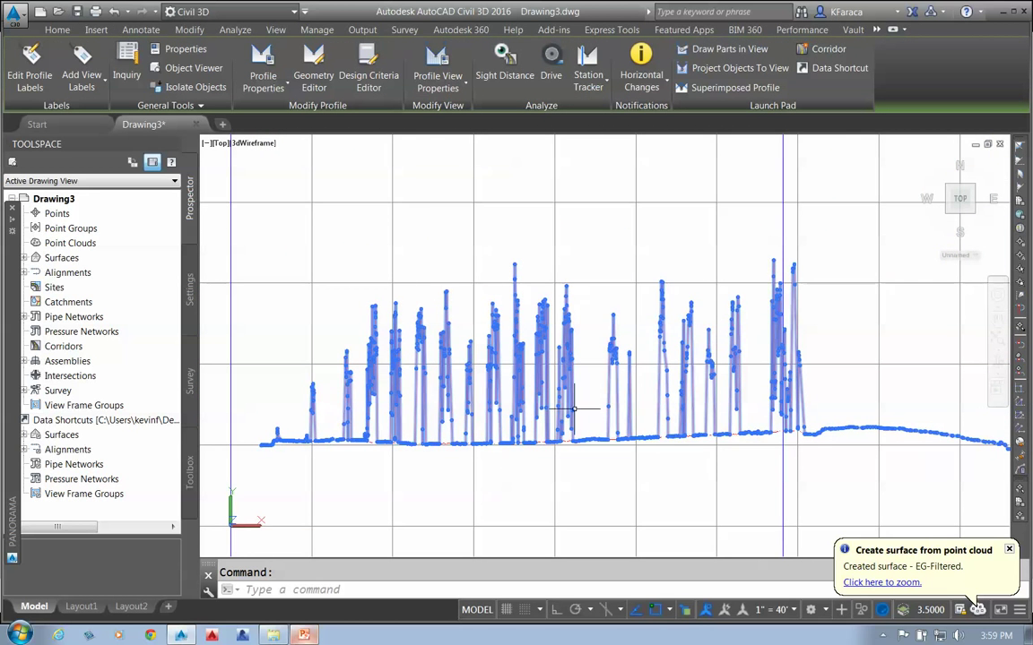
{"action": "scroll", "coordinate": [899, 387], "scroll_direction": "down", "scroll_amount": 2}
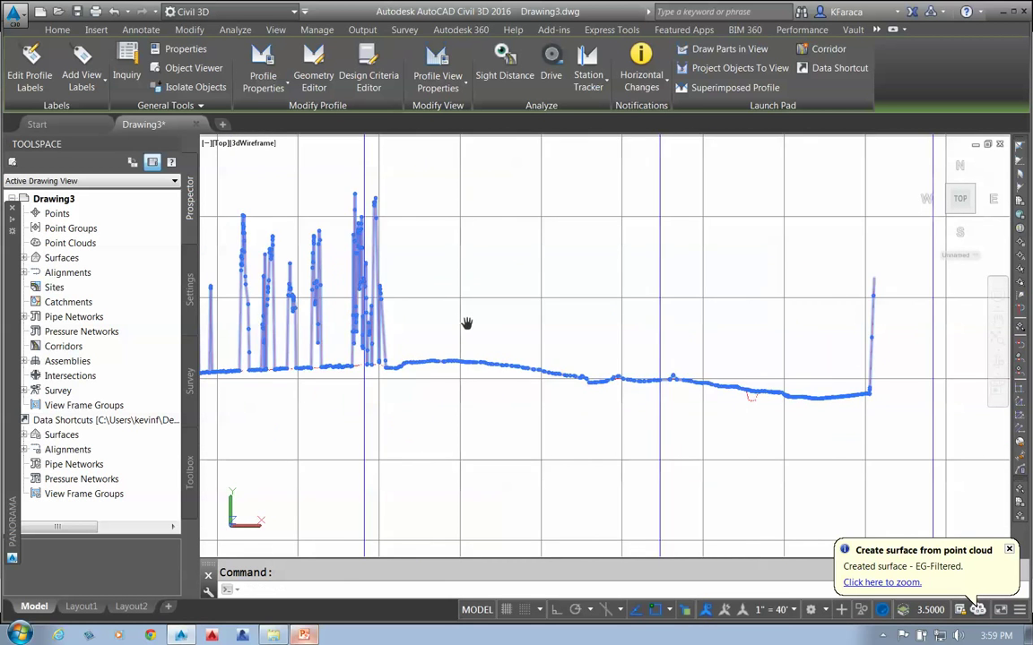
{"action": "middle_click_drag", "start_coordinate": [726, 372], "coordinate": [968, 401]}
{"action": "scroll", "coordinate": [718, 412], "scroll_direction": "up", "scroll_amount": 1}
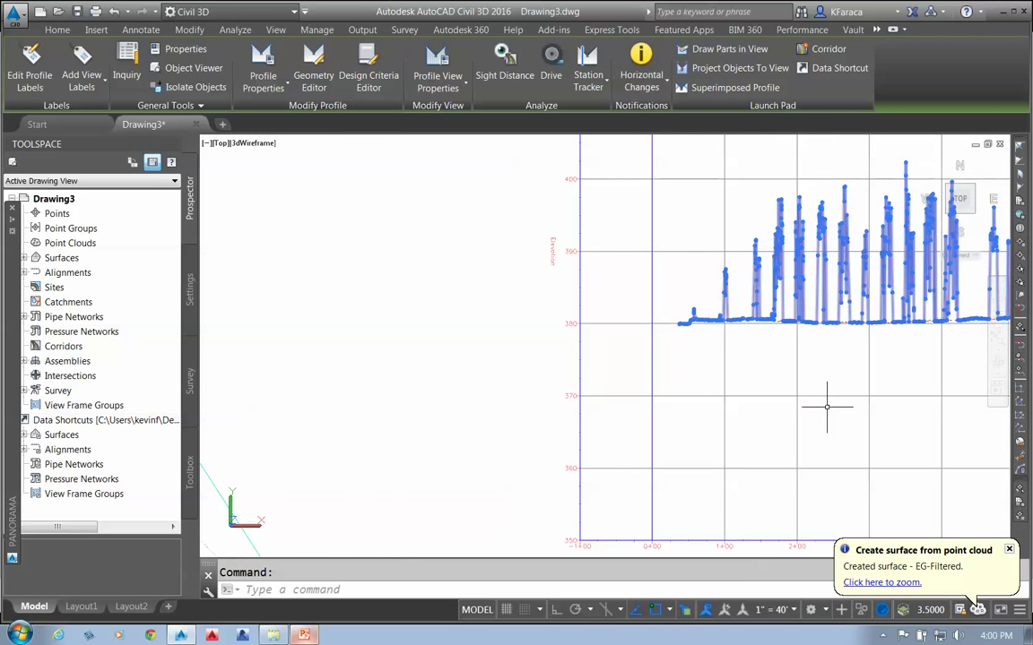
{"action": "key", "text": "Escape"}
Highlight the filtered surface's profile line and compare it with the unfiltered spikes along the roadway
{"action": "middle_click_drag", "start_coordinate": [823, 403], "coordinate": [631, 436]}
{"action": "scroll", "coordinate": [631, 436], "scroll_direction": "up", "scroll_amount": 1}
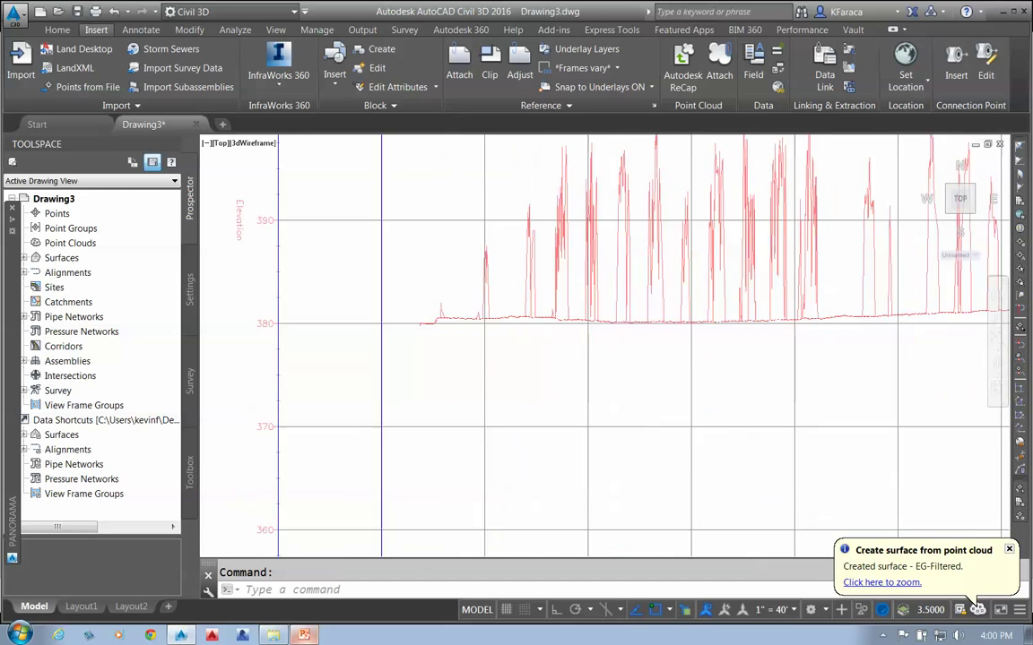
{"action": "scroll", "coordinate": [587, 357], "scroll_direction": "up", "scroll_amount": 2}
{"action": "left_click", "coordinate": [560, 281]}
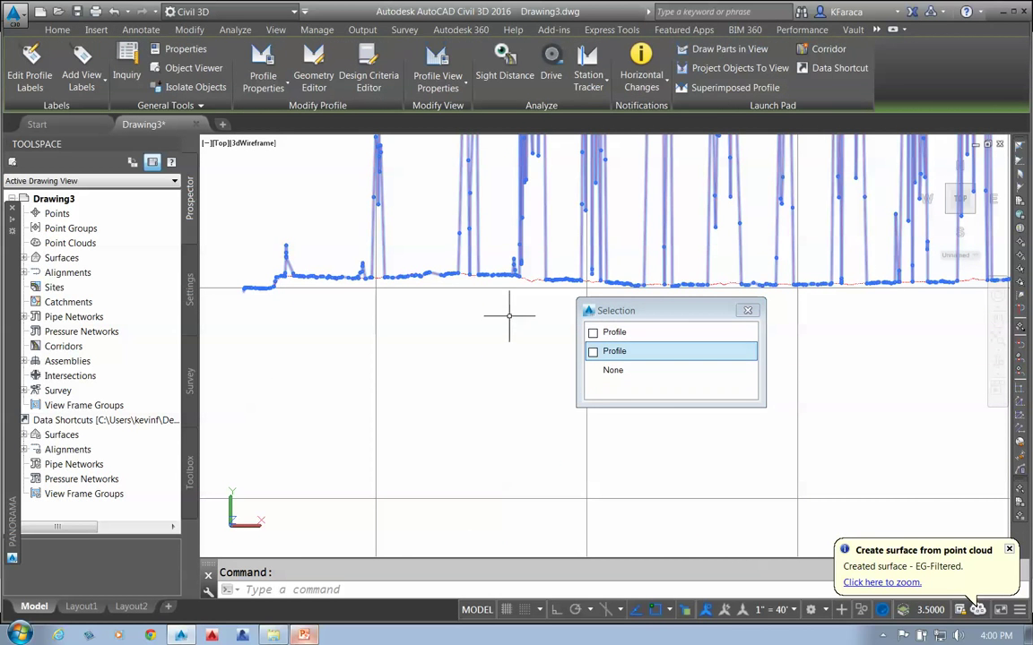
{"action": "key", "text": "Escape"}
{"action": "key", "text": "Escape"}
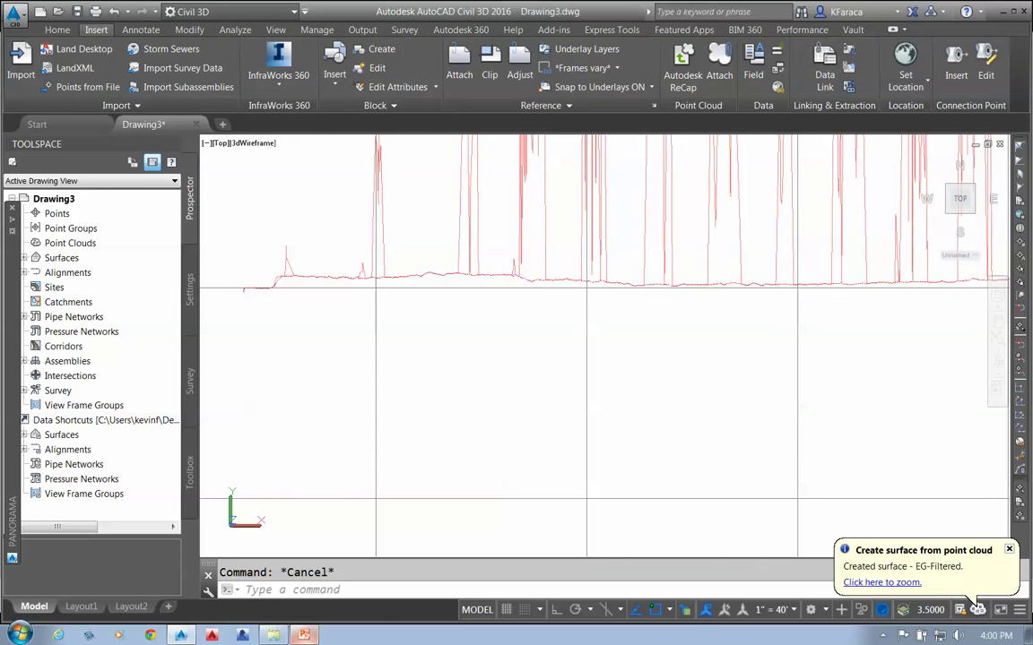
{"action": "left_click", "coordinate": [534, 285]}
{"action": "scroll", "coordinate": [530, 315], "scroll_direction": "down", "scroll_amount": 3}
{"action": "middle_click_drag", "start_coordinate": [667, 390], "coordinate": [448, 419]}
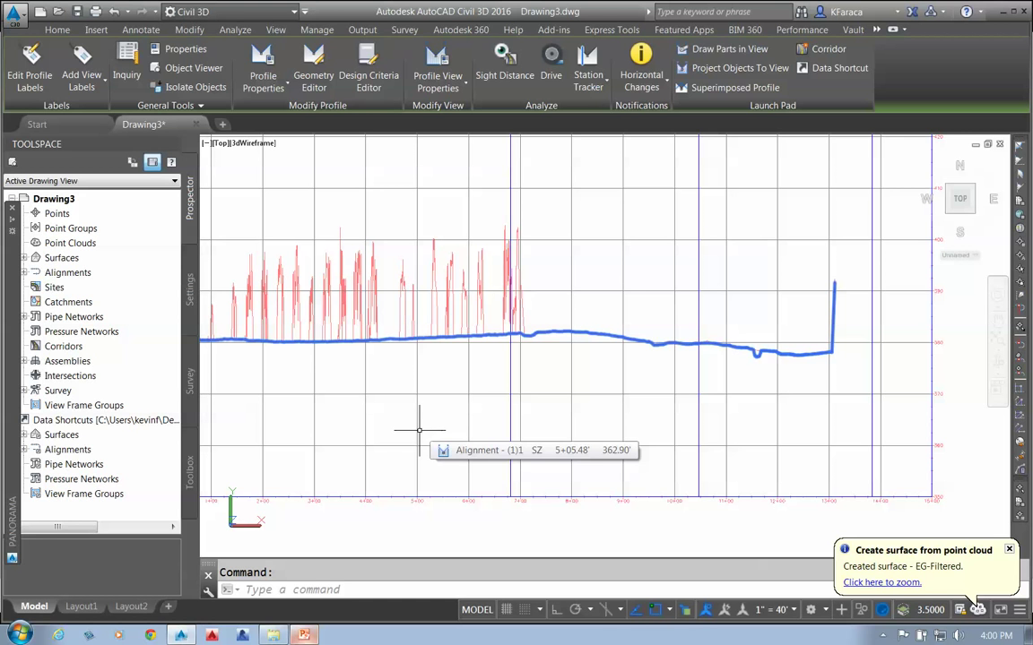
{"action": "mouse_move", "coordinate": [429, 338]}
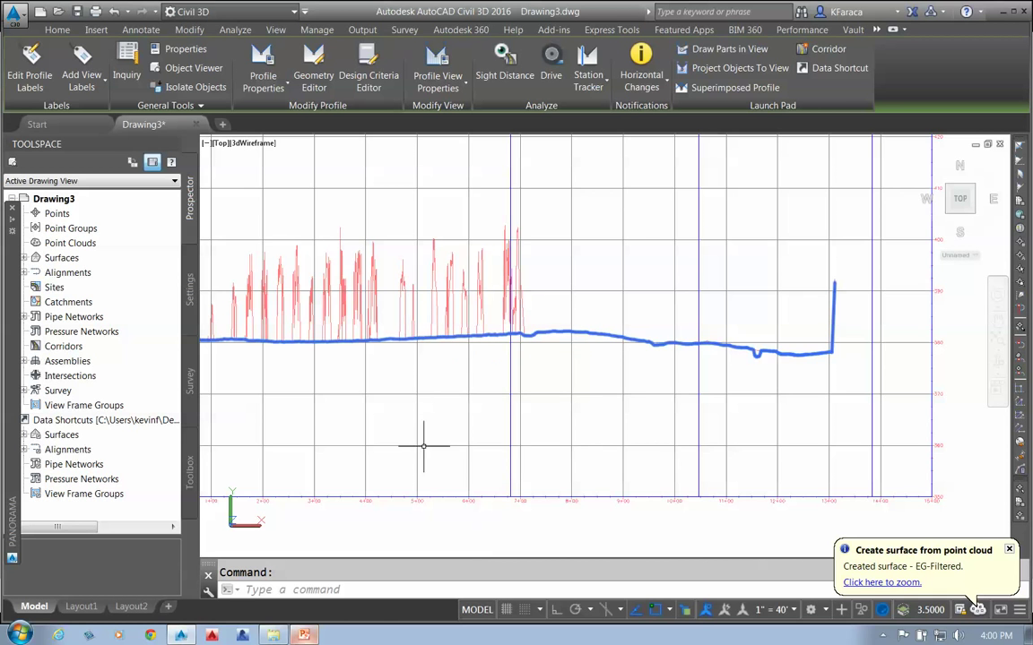
{"action": "scroll", "coordinate": [423, 445], "scroll_direction": "down", "scroll_amount": 5}
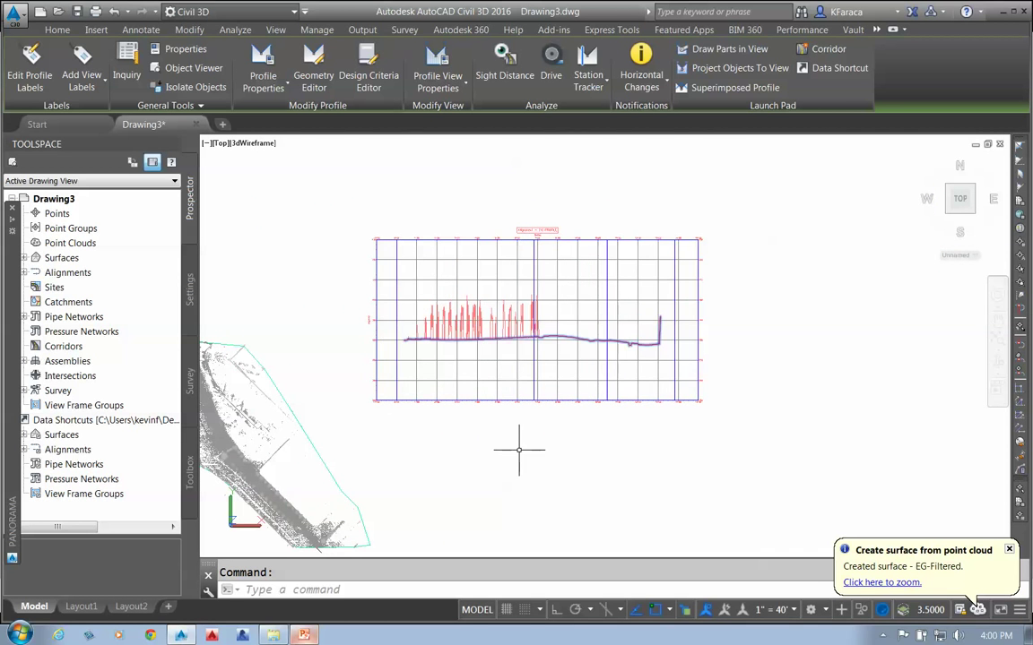
{"action": "mouse_move", "coordinate": [536, 417]}
{"action": "middle_mouse_down"}
{"action": "mouse_move", "coordinate": [657, 399]}
{"action": "mouse_move", "coordinate": [634, 385]}
{"action": "middle_mouse_up"}
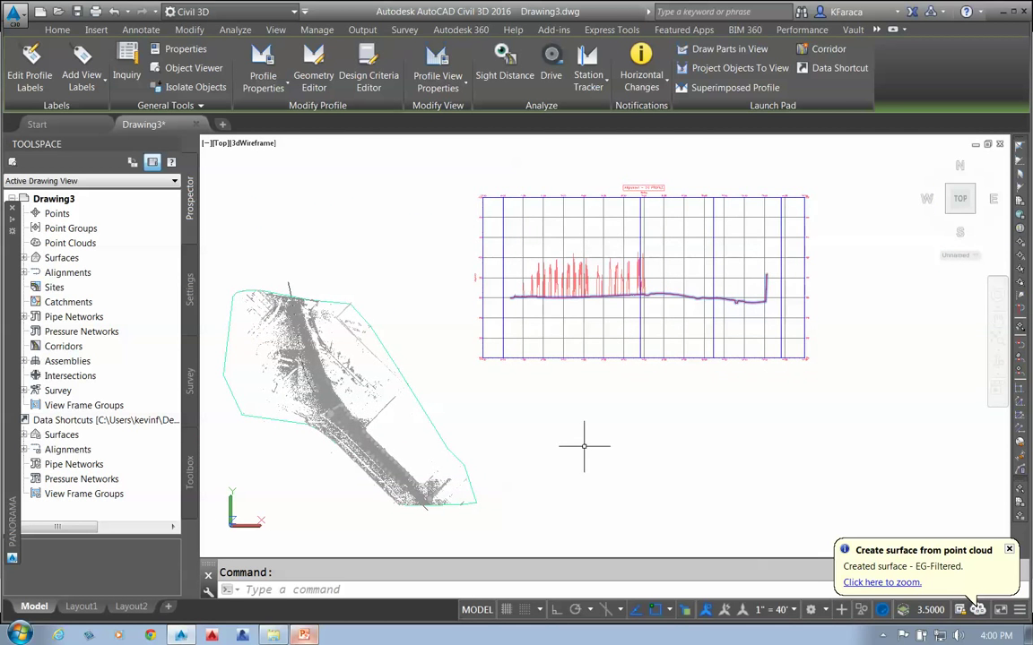
Close the point cloud drawing without saving and open Catchment.dwg from the DemoData folder
{"action": "left_click", "coordinate": [195, 125]}
{"action": "left_click", "coordinate": [530, 354]}
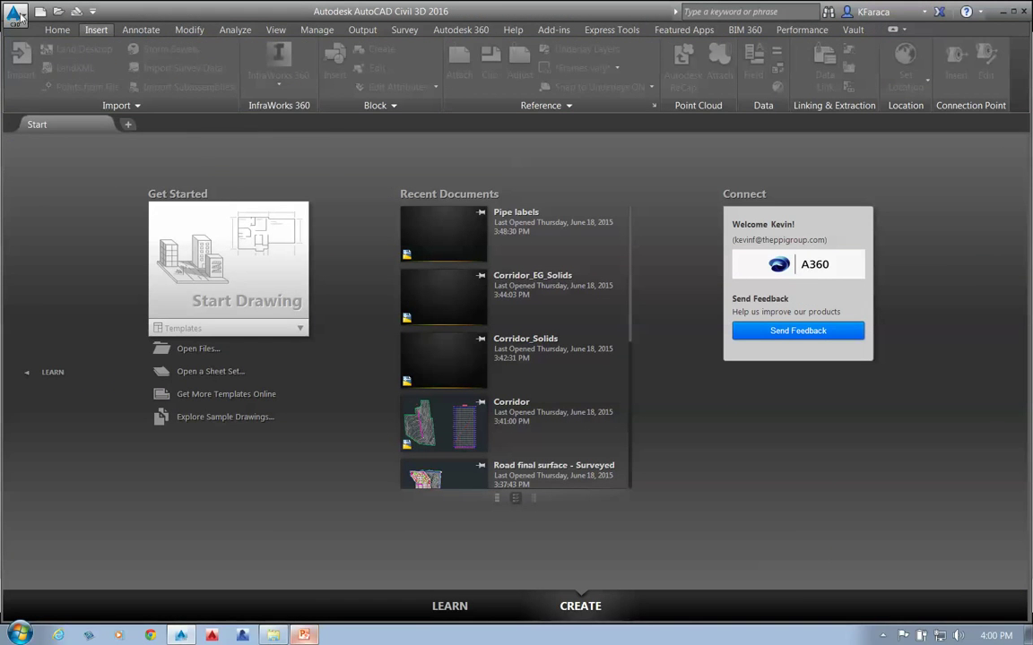
{"action": "left_click", "coordinate": [18, 15]}
{"action": "mouse_move", "coordinate": [49, 136]}
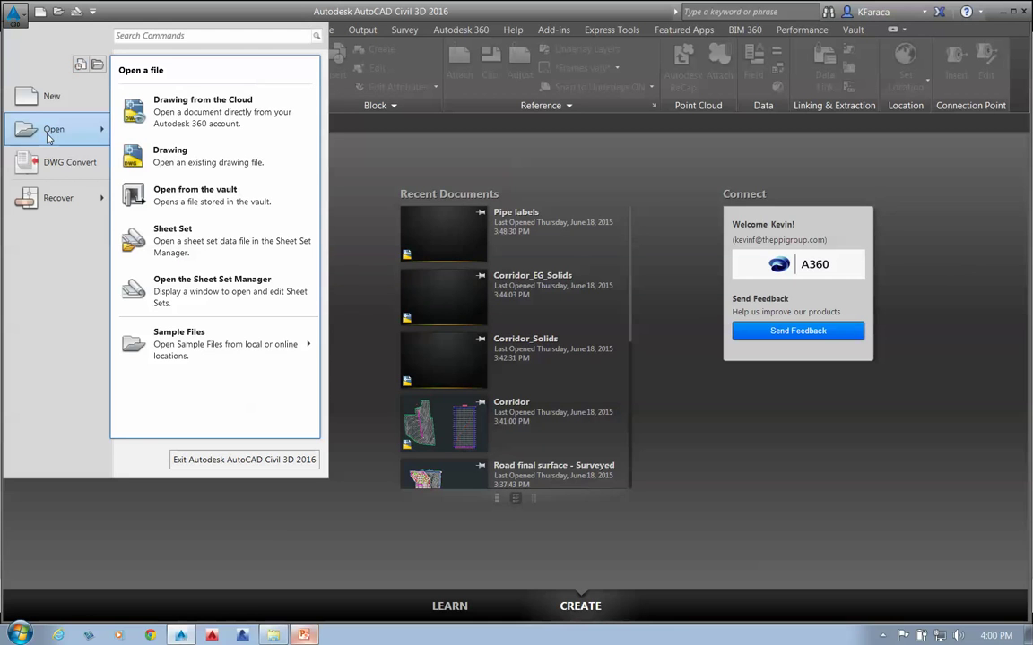
{"action": "left_click", "coordinate": [166, 155]}
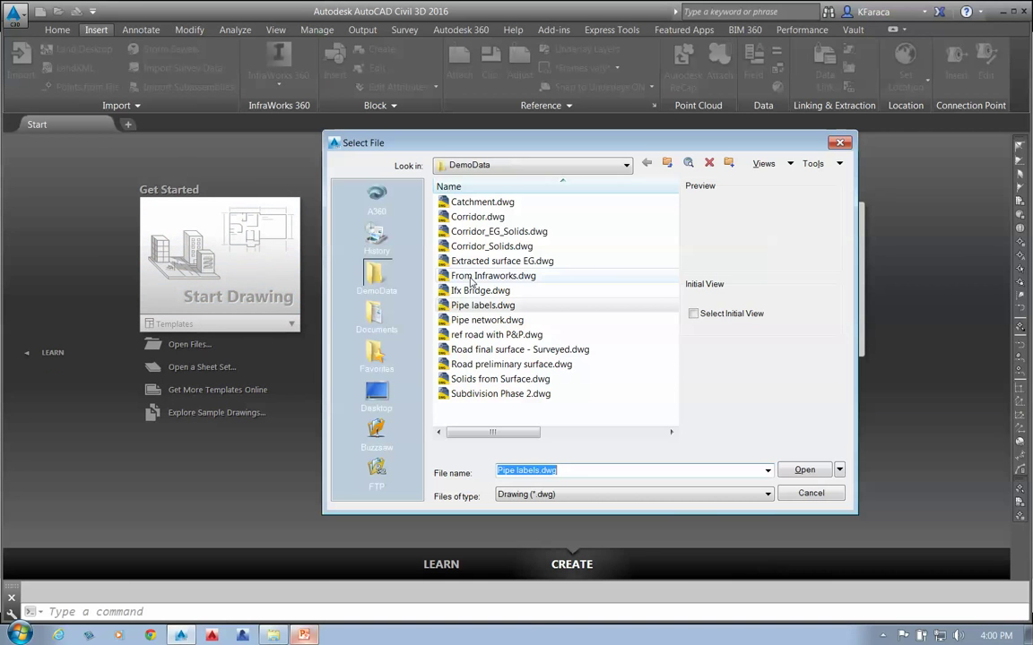
{"action": "left_click", "coordinate": [471, 202]}
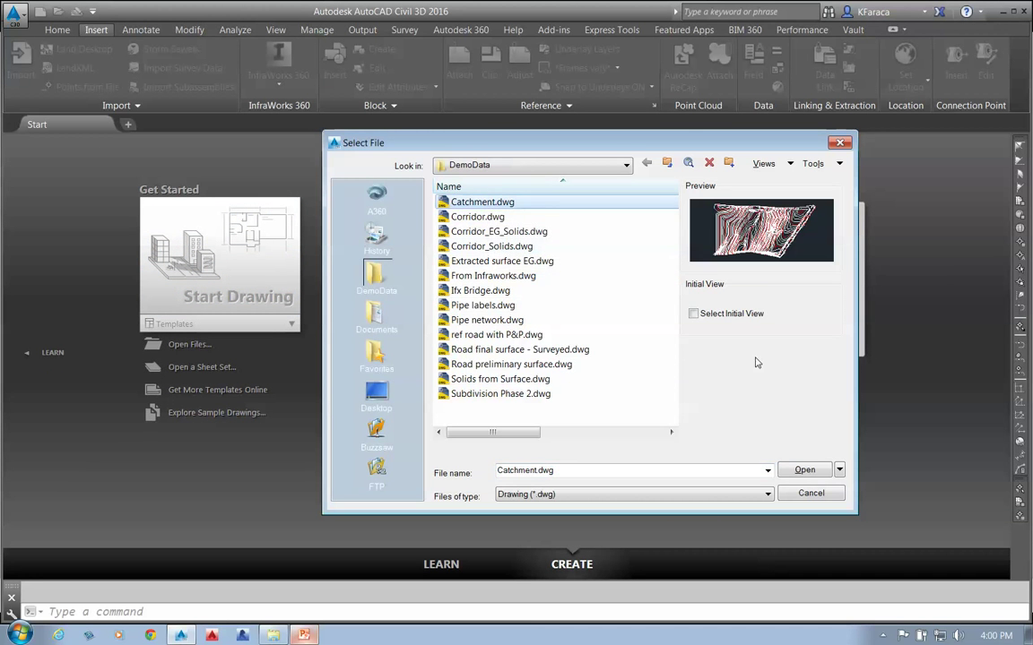
{"action": "left_click", "coordinate": [804, 470]}
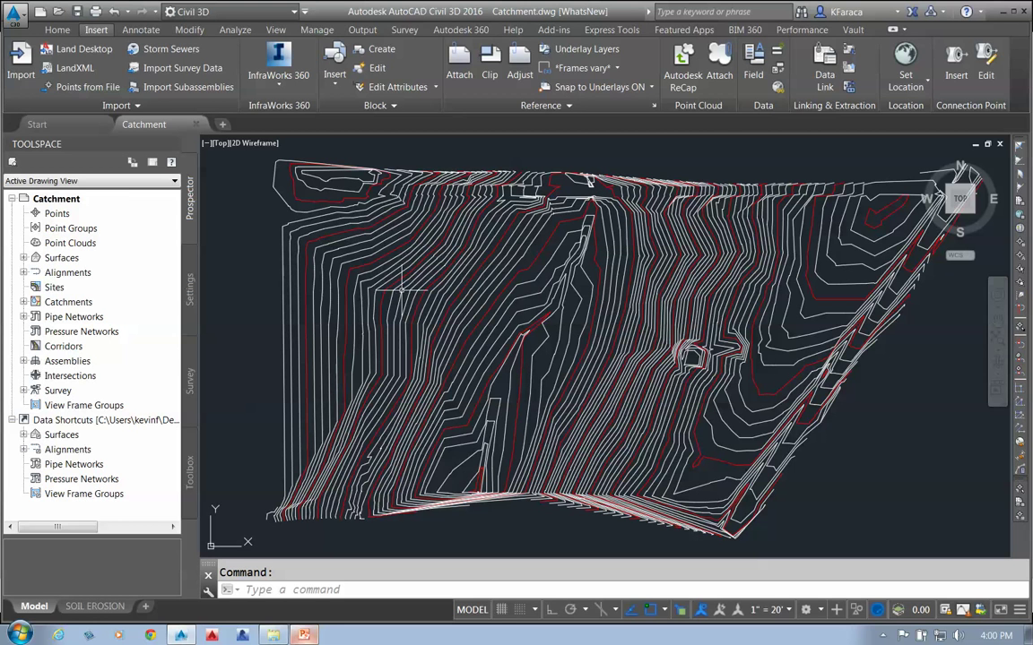
Start a catchment from surface in Catchment Group - (1), with its discharge point at the southern end of the central swale
{"action": "left_click", "coordinate": [23, 302]}
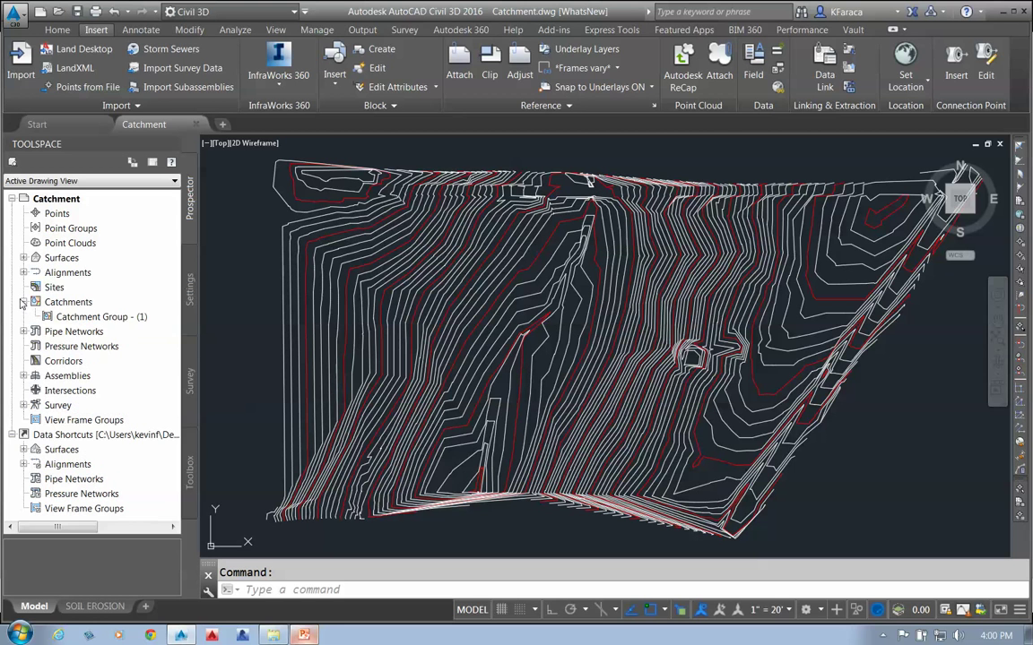
{"action": "left_click", "coordinate": [87, 317]}
{"action": "right_click", "coordinate": [102, 317]}
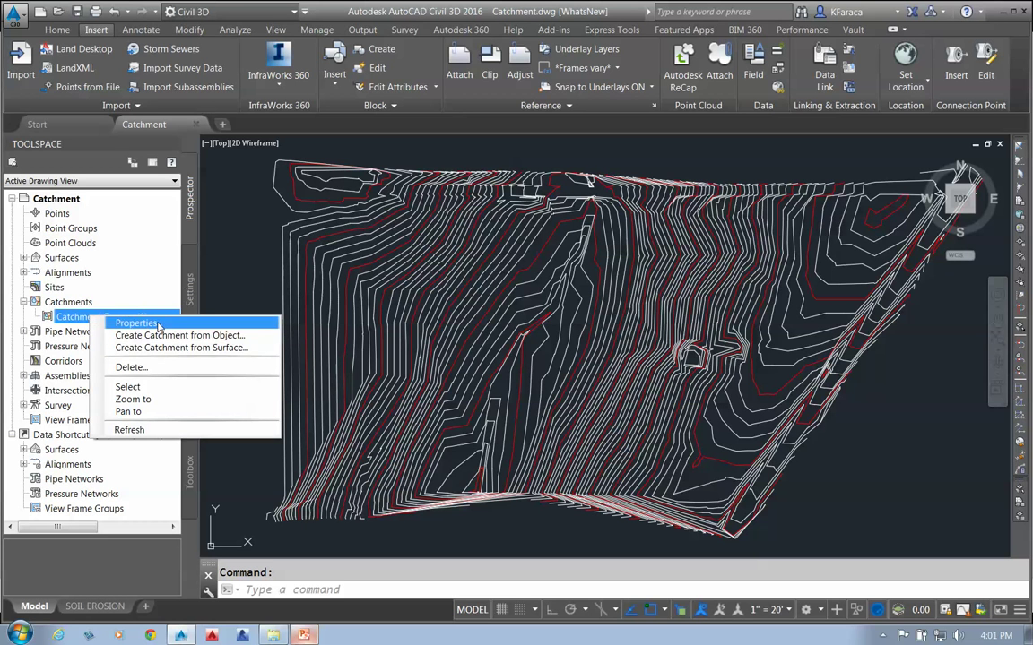
{"action": "left_click", "coordinate": [220, 350]}
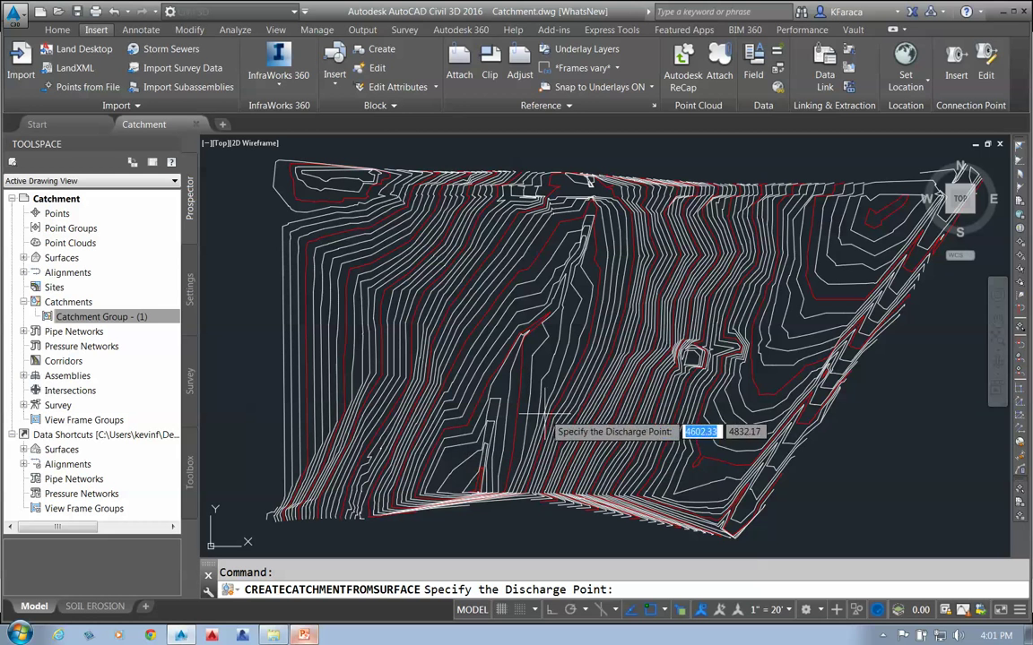
{"action": "scroll", "coordinate": [500, 529], "scroll_direction": "up", "scroll_amount": 5}
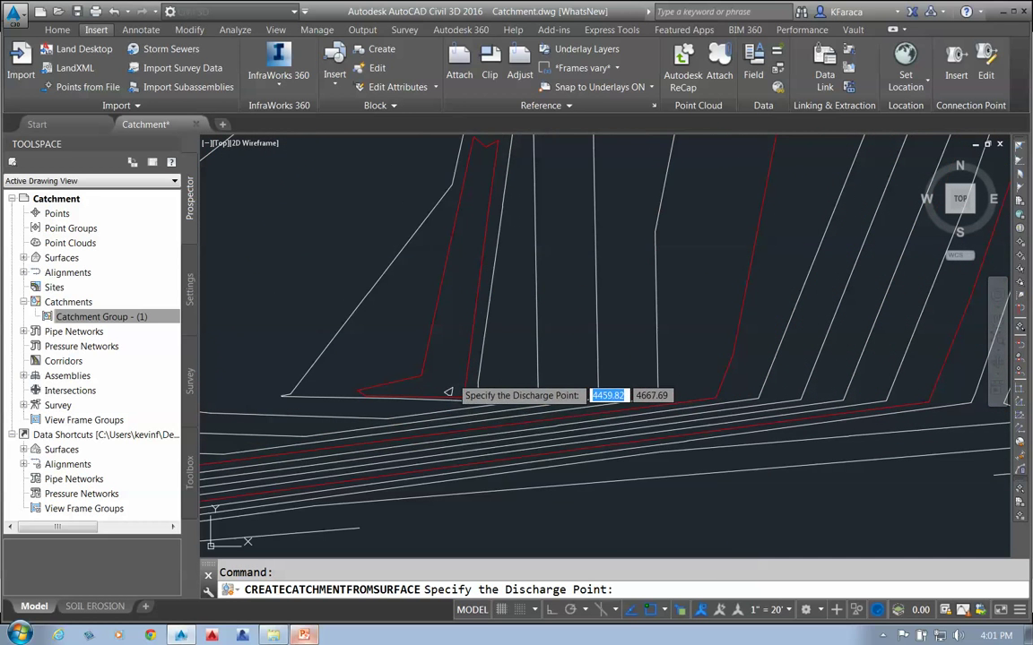
{"action": "left_click", "coordinate": [448, 392]}
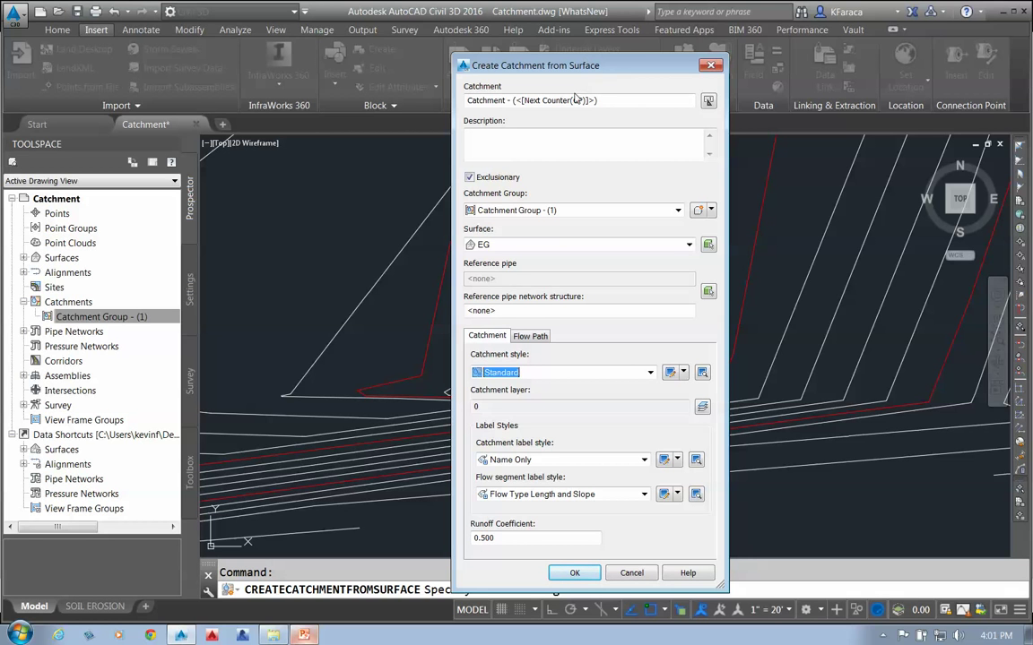
Name the catchment Overall, set its label style to Name Area and Properties, and create it from the EG surface
{"action": "left_click_drag", "start_coordinate": [606, 101], "coordinate": [395, 101]}
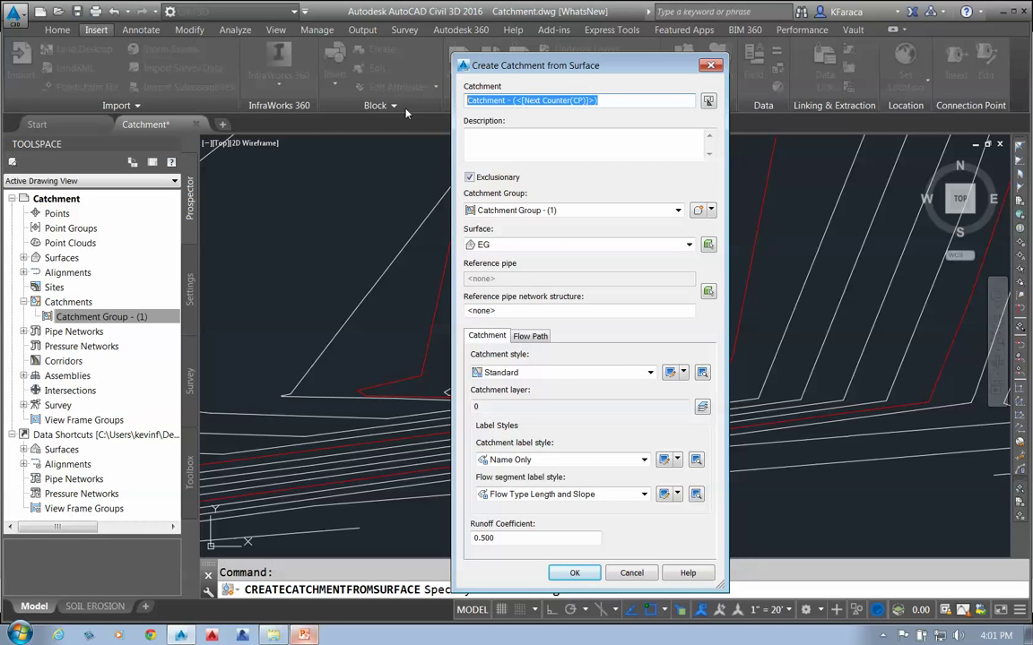
{"action": "type", "text": "Overall"}
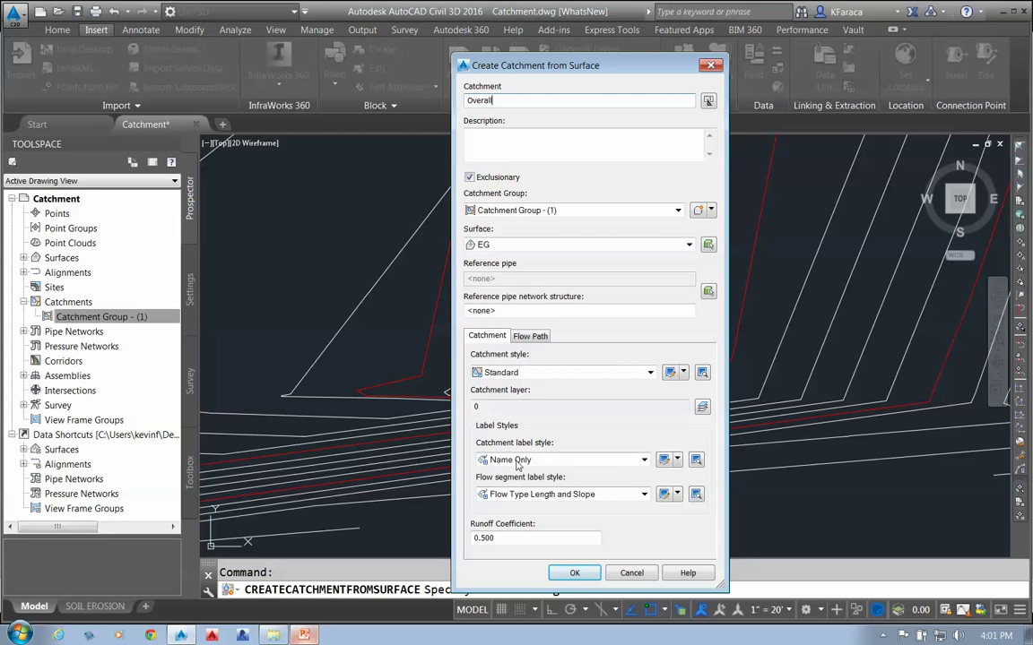
{"action": "left_click", "coordinate": [577, 465]}
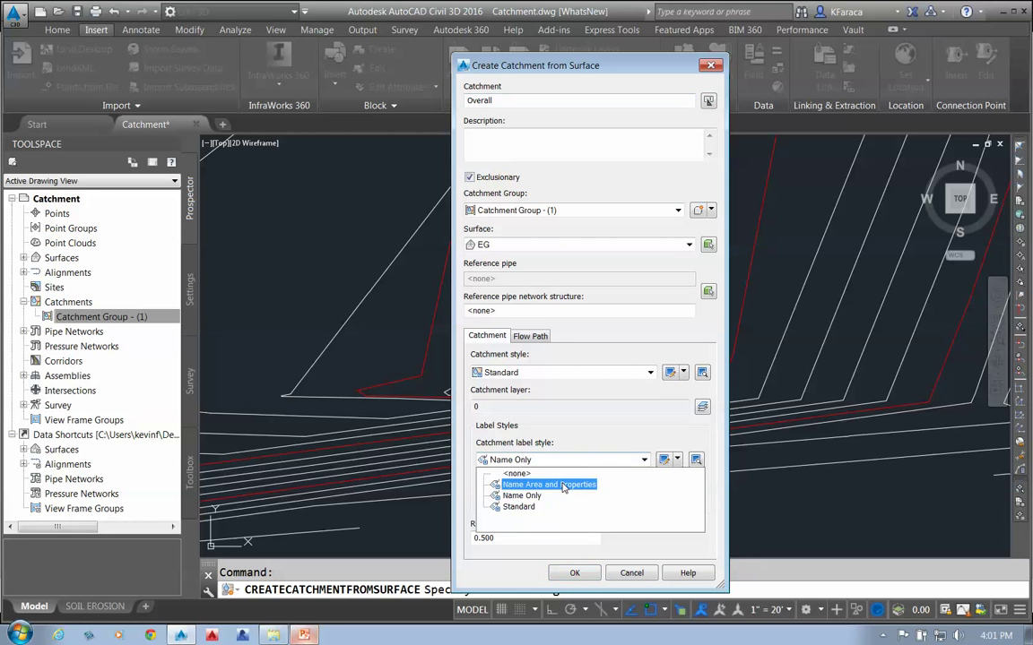
{"action": "left_click", "coordinate": [561, 484]}
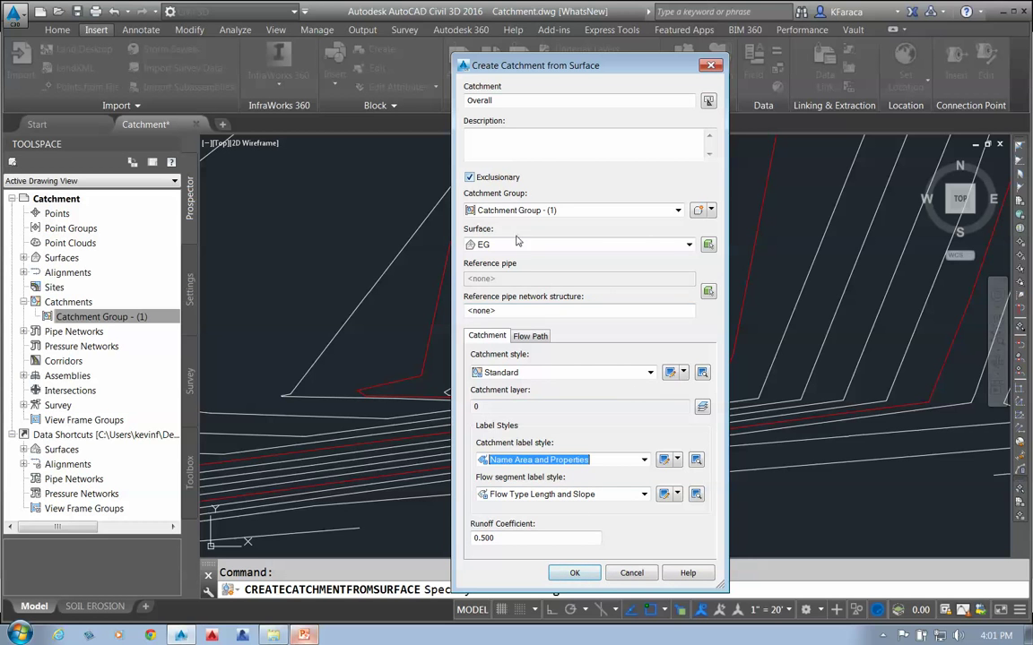
{"action": "left_click", "coordinate": [575, 574]}
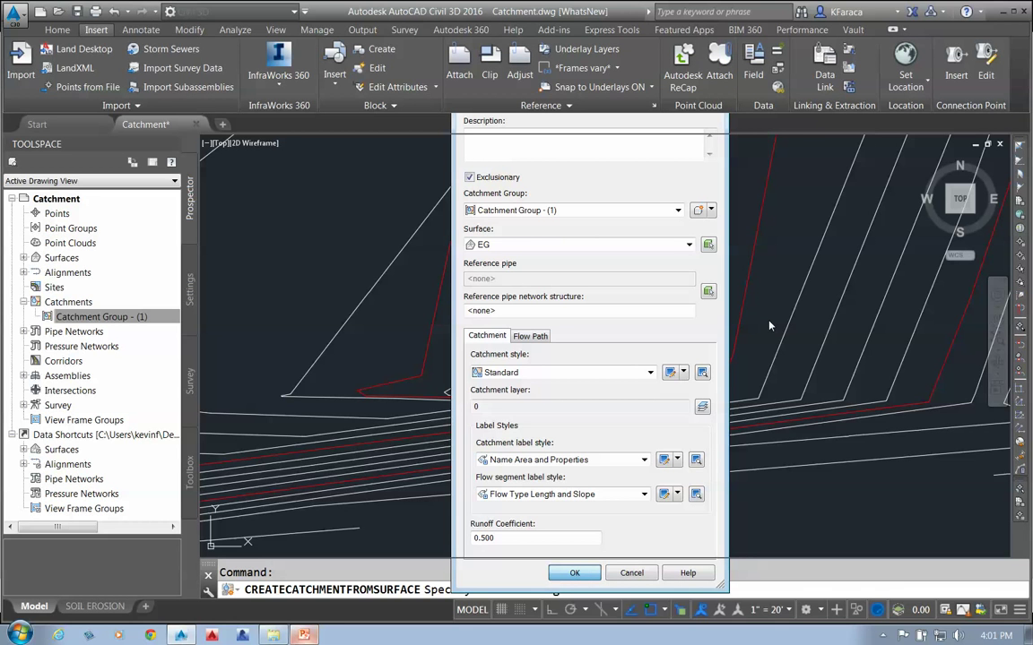
Examine the new catchment's boundary, flow path, area label and flow segment label across the surface
{"action": "scroll", "coordinate": [667, 313], "scroll_direction": "up", "scroll_amount": 4}
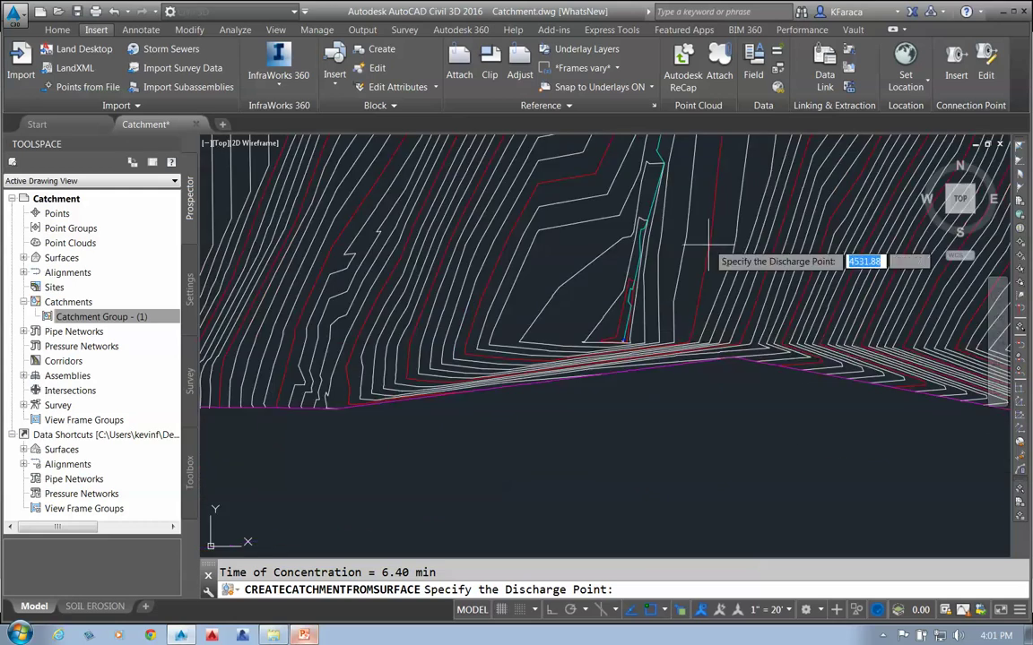
{"action": "scroll", "coordinate": [708, 260], "scroll_direction": "down", "scroll_amount": 4}
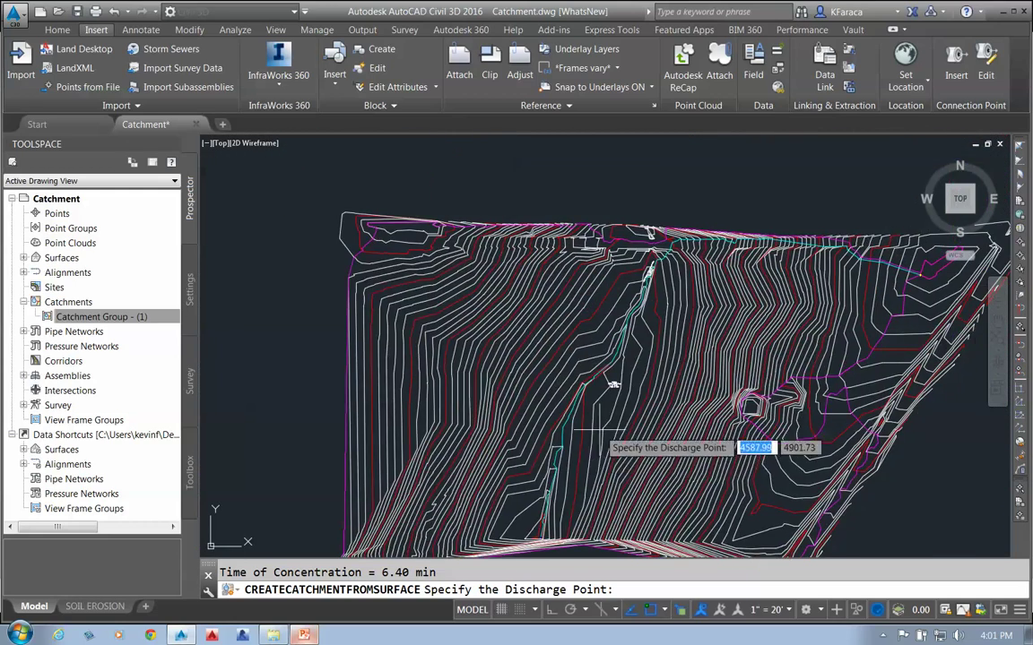
{"action": "scroll", "coordinate": [592, 457], "scroll_direction": "up", "scroll_amount": 5}
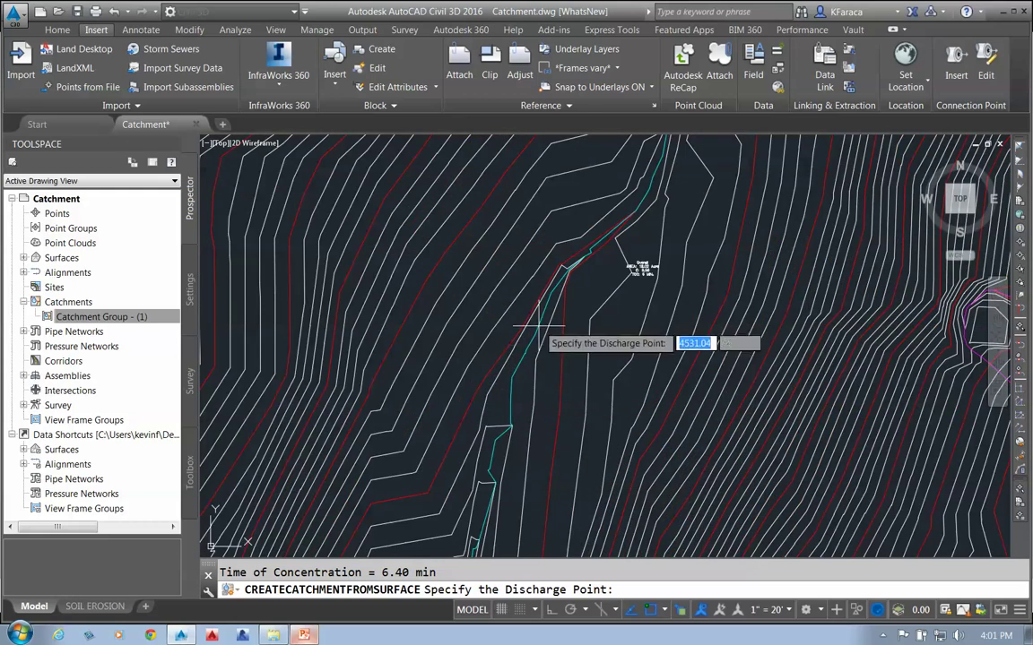
{"action": "scroll", "coordinate": [554, 347], "scroll_direction": "down", "scroll_amount": 2}
{"action": "middle_click_drag", "start_coordinate": [634, 209], "coordinate": [559, 312]}
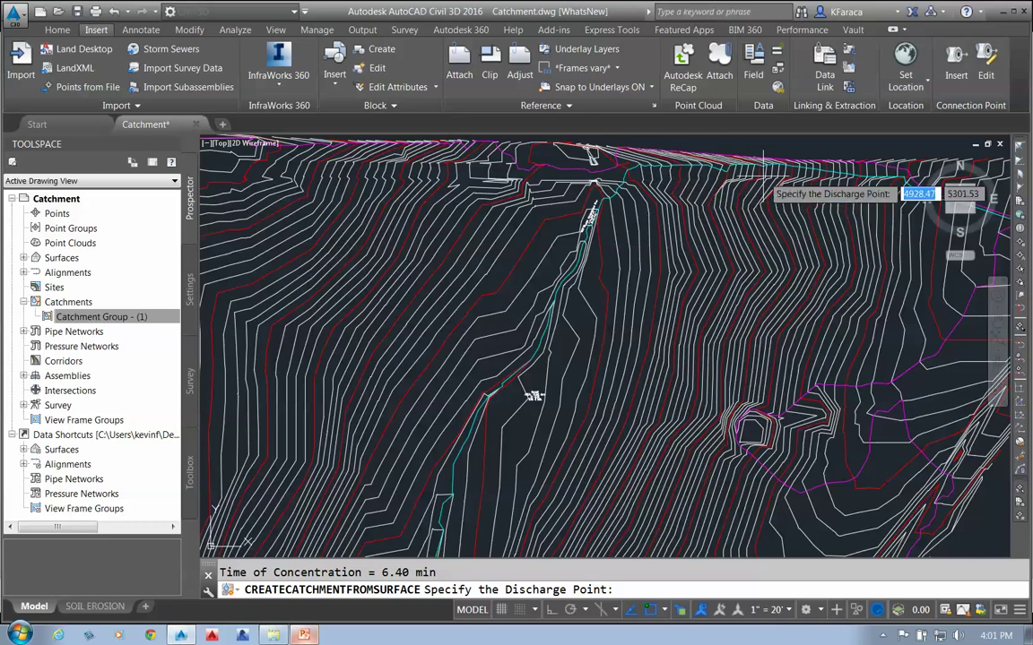
{"action": "scroll", "coordinate": [919, 211], "scroll_direction": "down", "scroll_amount": 3}
{"action": "scroll", "coordinate": [896, 260], "scroll_direction": "up", "scroll_amount": 2}
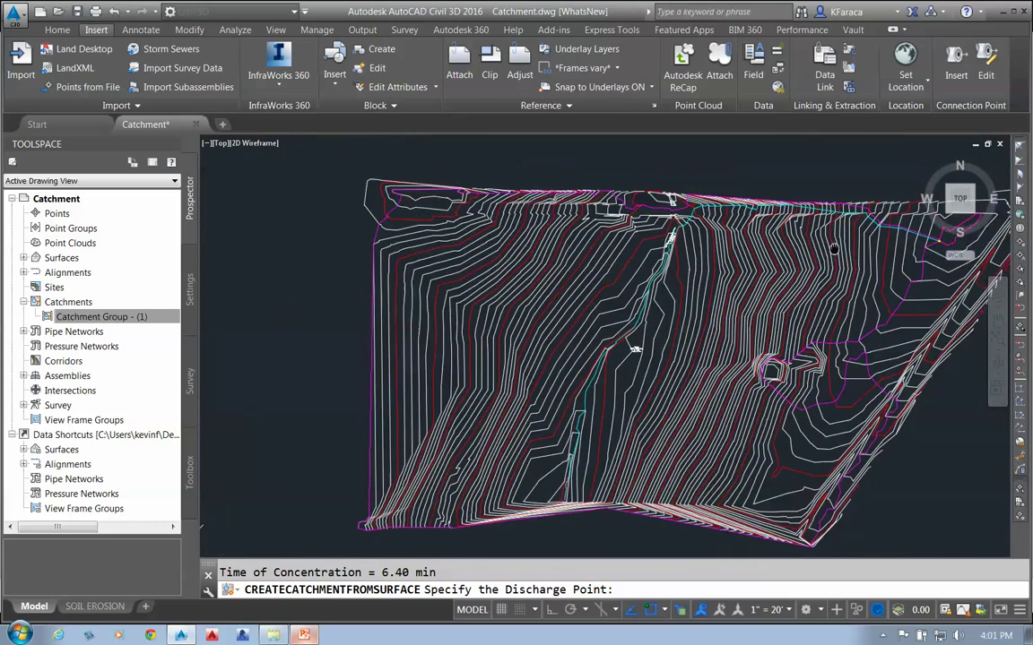
{"action": "scroll", "coordinate": [601, 284], "scroll_direction": "up", "scroll_amount": 5}
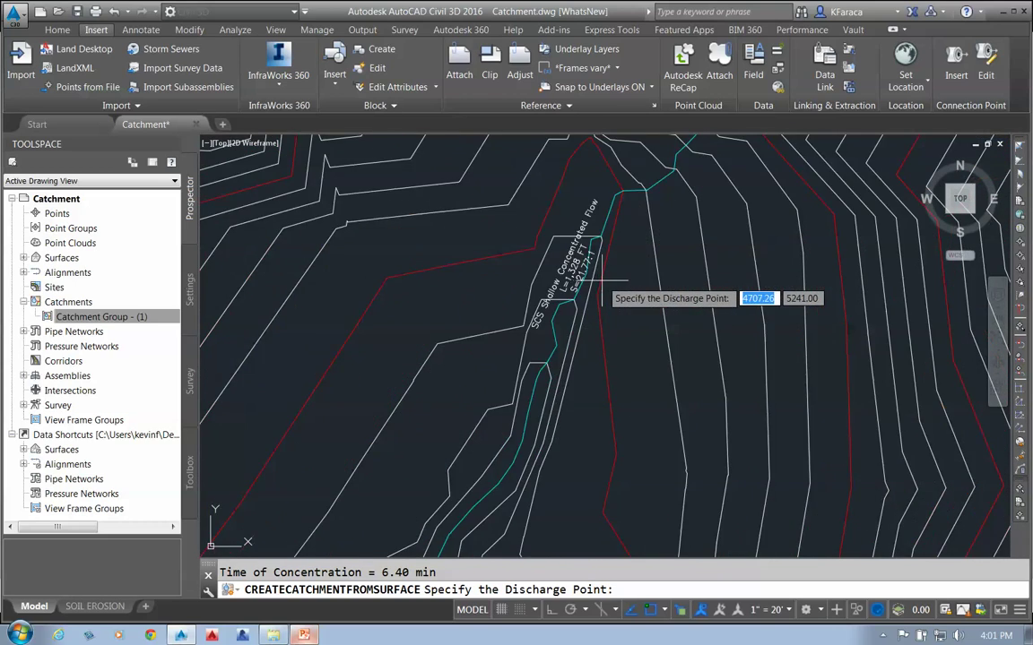
{"action": "scroll", "coordinate": [601, 283], "scroll_direction": "up", "scroll_amount": 1}
{"action": "scroll", "coordinate": [601, 283], "scroll_direction": "down", "scroll_amount": 3}
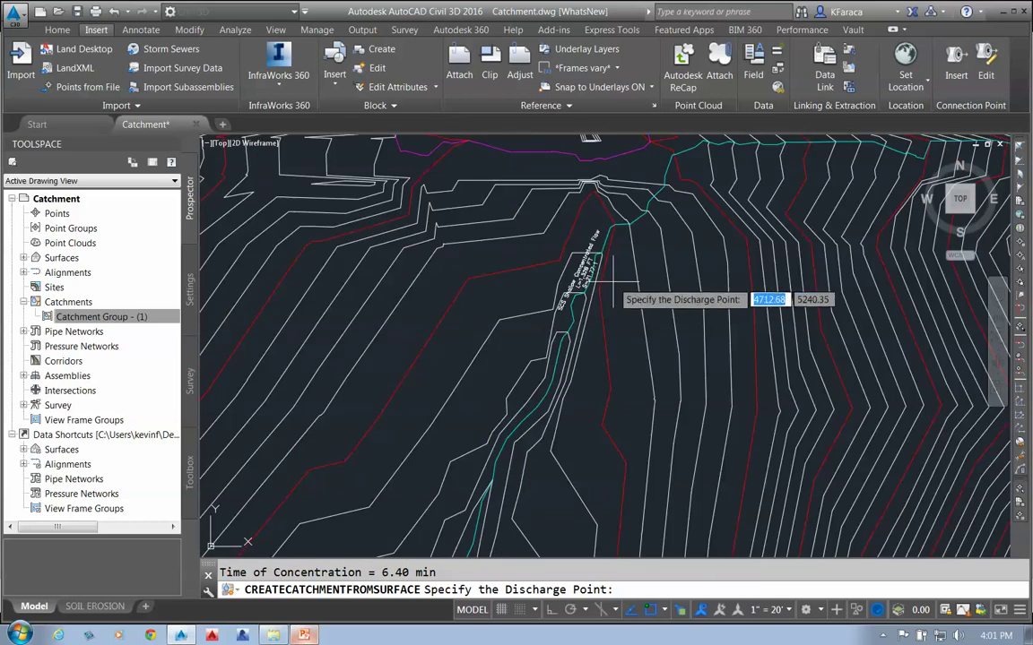
{"action": "middle_click_drag", "start_coordinate": [717, 260], "coordinate": [686, 269]}
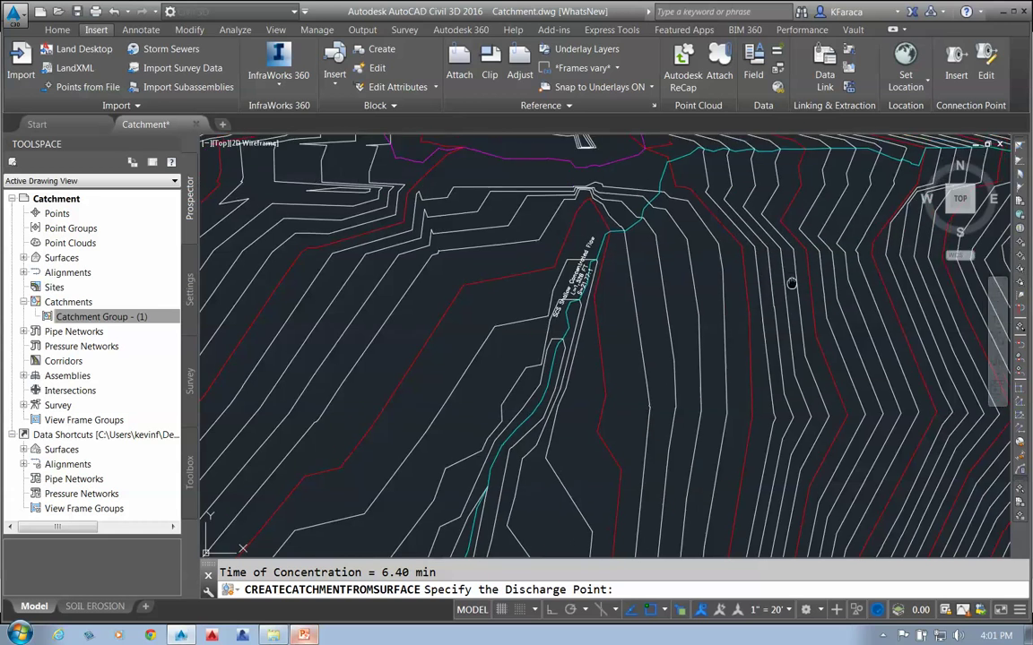
Set a second catchment's discharge point on the central swale's flow path, just north of the Overall label
{"action": "middle_click_drag", "start_coordinate": [793, 327], "coordinate": [672, 332]}
{"action": "middle_click_drag", "start_coordinate": [955, 184], "coordinate": [796, 289]}
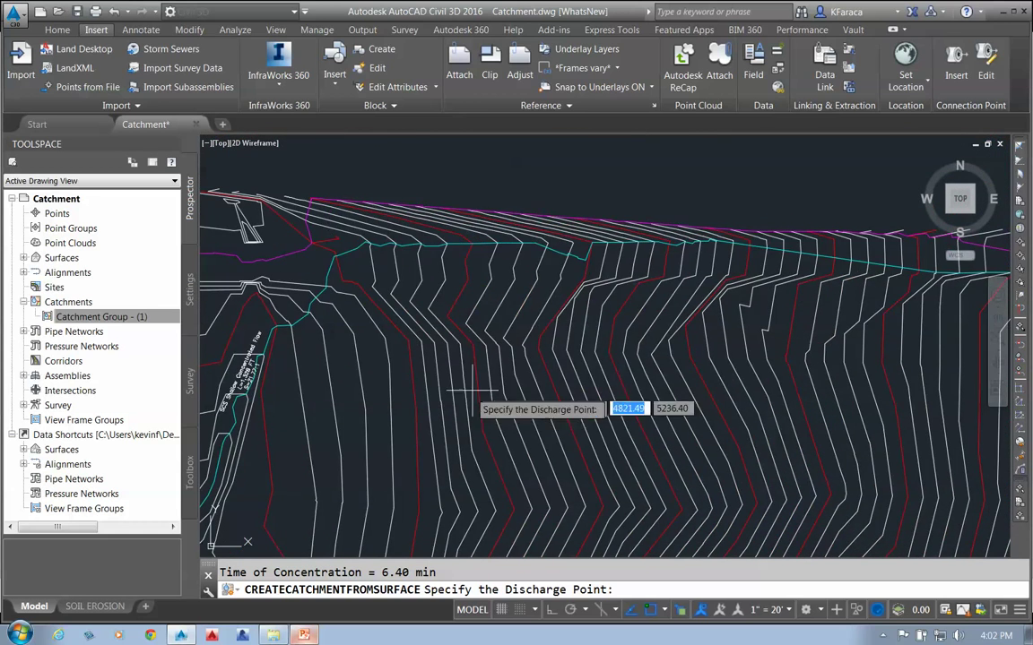
{"action": "mouse_move", "coordinate": [258, 381]}
{"action": "middle_mouse_down"}
{"action": "mouse_move", "coordinate": [529, 212]}
{"action": "mouse_move", "coordinate": [505, 222]}
{"action": "middle_mouse_up"}
{"action": "scroll", "coordinate": [508, 218], "scroll_direction": "up", "scroll_amount": 3}
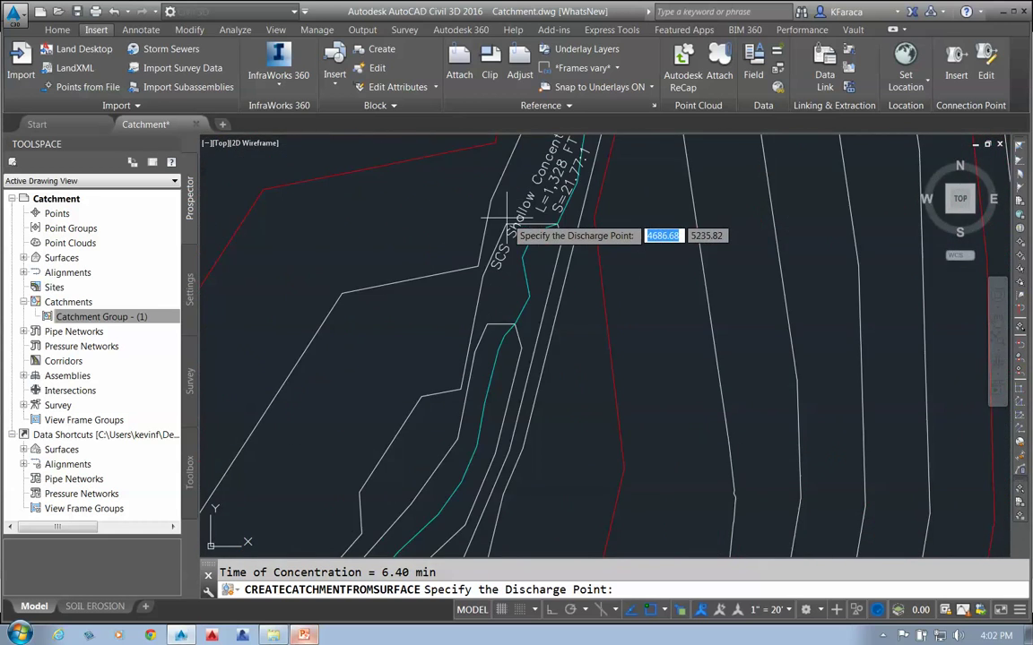
{"action": "scroll", "coordinate": [507, 218], "scroll_direction": "down", "scroll_amount": 5}
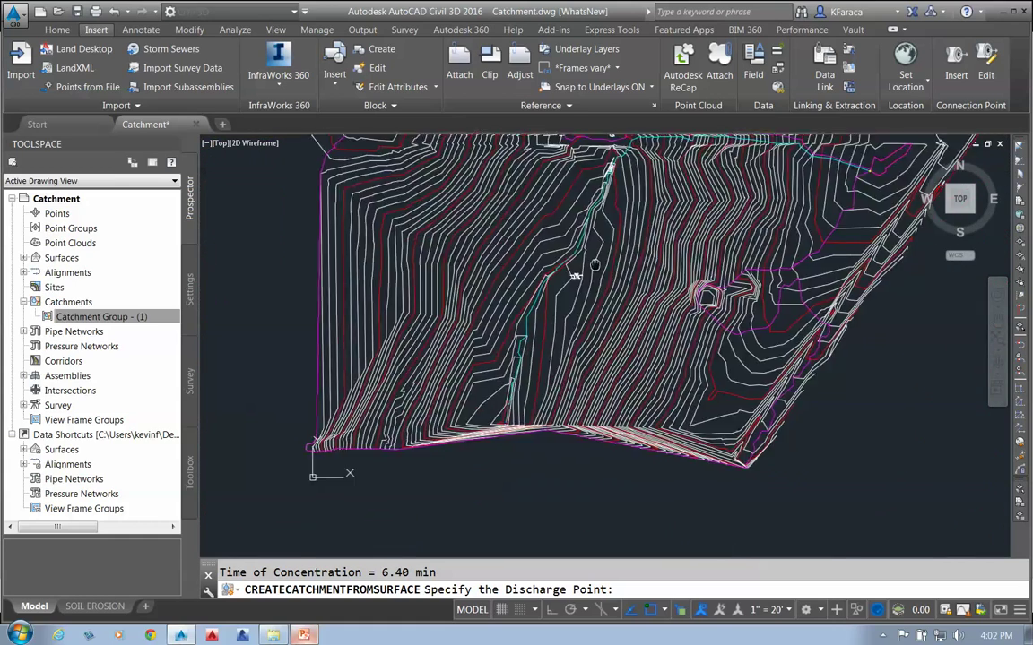
{"action": "scroll", "coordinate": [560, 341], "scroll_direction": "up", "scroll_amount": 5}
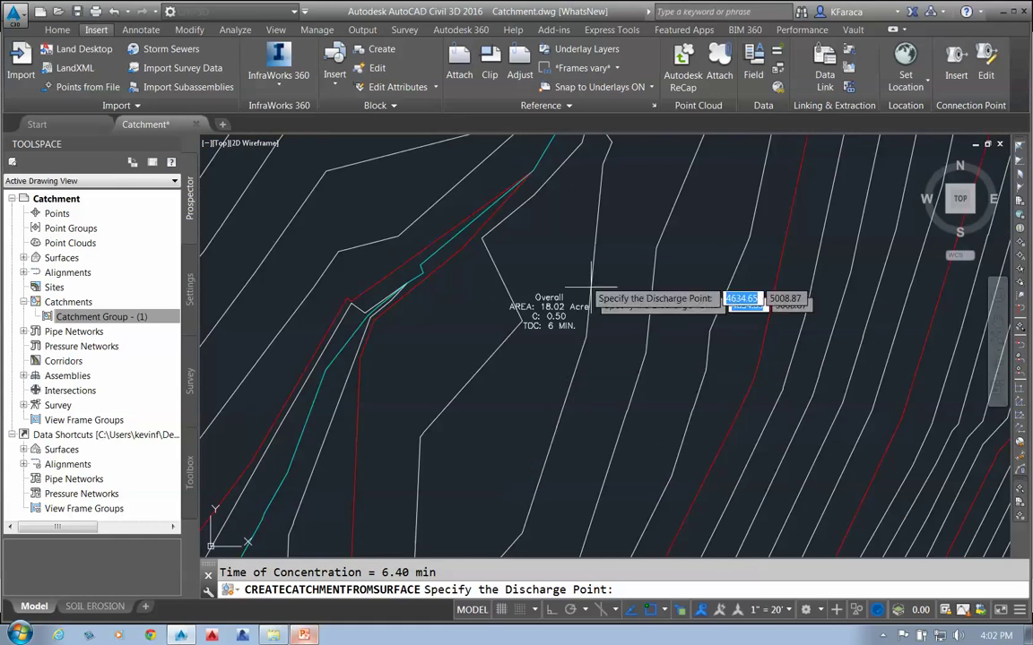
{"action": "scroll", "coordinate": [627, 345], "scroll_direction": "down", "scroll_amount": 5}
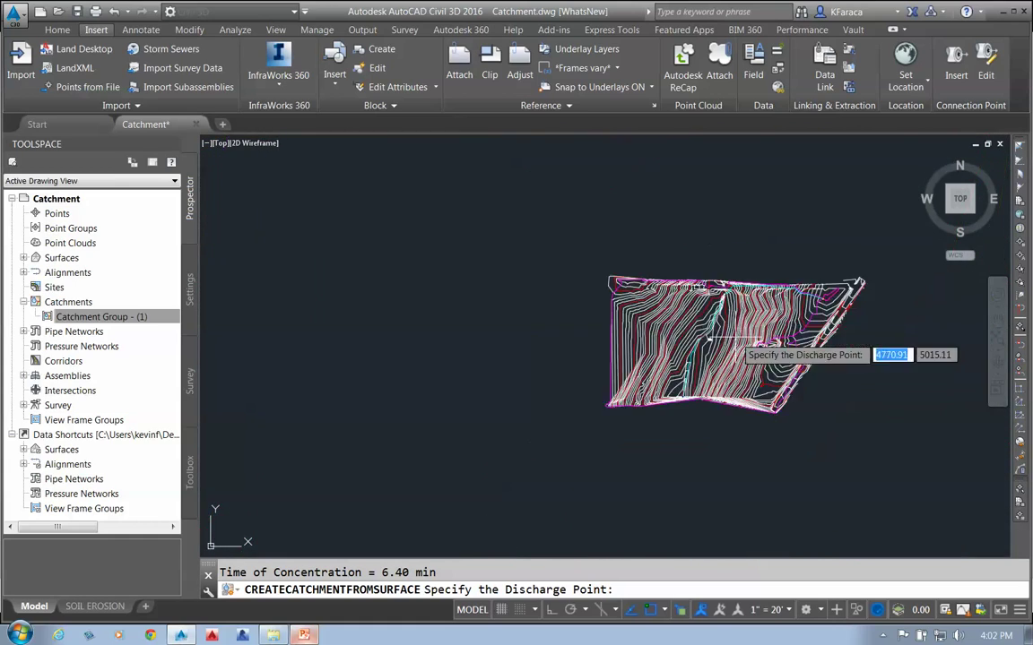
{"action": "mouse_move", "coordinate": [704, 337]}
{"action": "middle_mouse_down"}
{"action": "mouse_move", "coordinate": [520, 322]}
{"action": "mouse_move", "coordinate": [554, 325]}
{"action": "middle_mouse_up"}
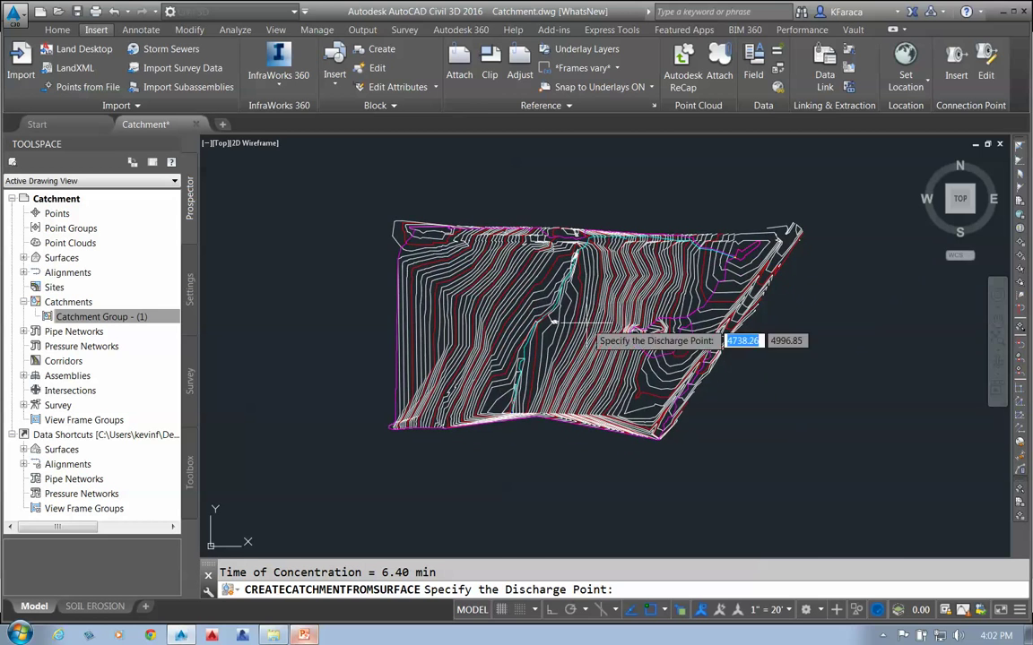
{"action": "scroll", "coordinate": [554, 321], "scroll_direction": "up", "scroll_amount": 5}
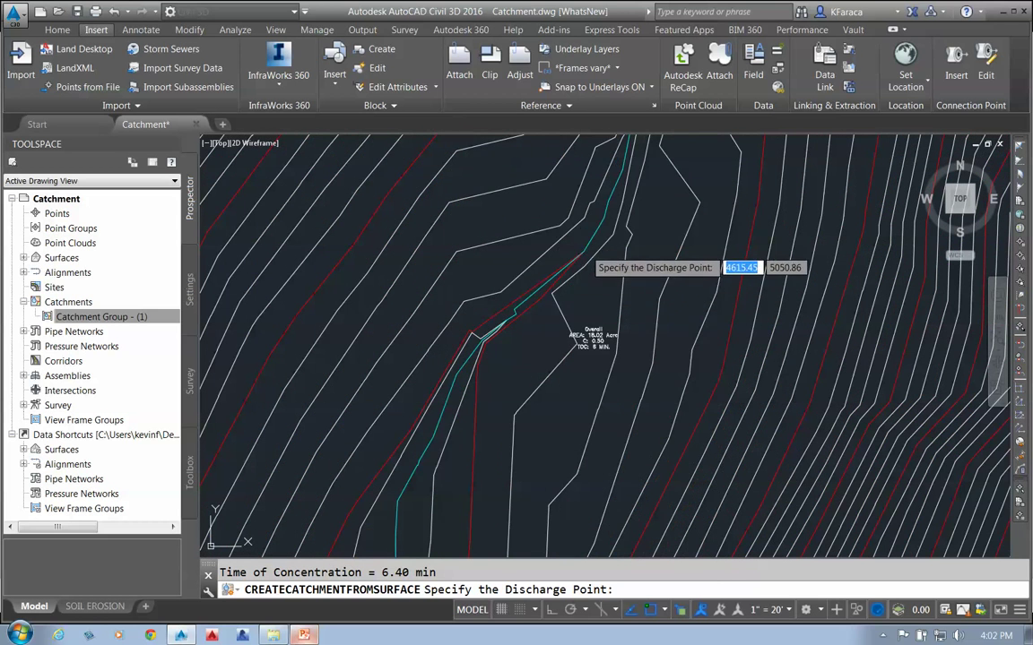
{"action": "left_click", "coordinate": [527, 225]}
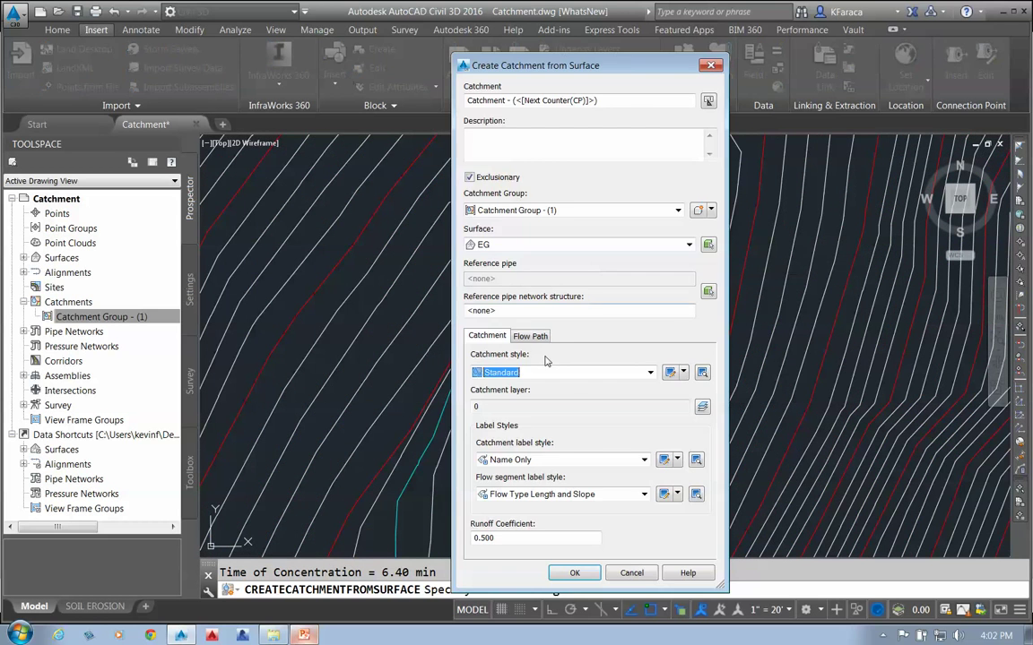
Name the catchment north, set its label style to Name Area and Properties, and create it from the EG surface
{"action": "left_click", "coordinate": [607, 100]}
{"action": "type", "text": "north"}
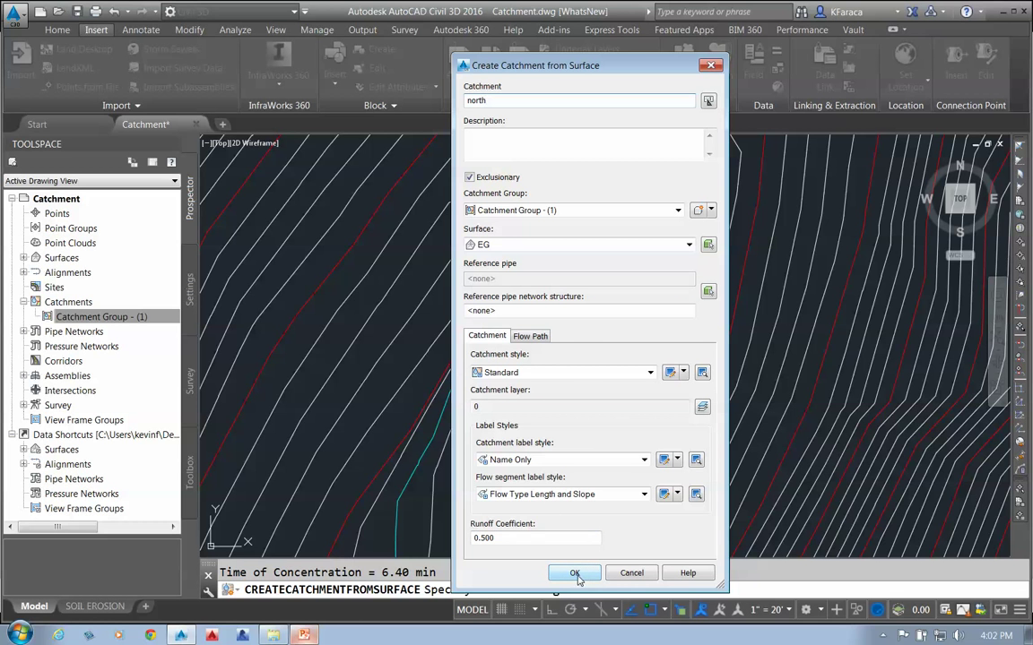
{"action": "left_click", "coordinate": [576, 461]}
{"action": "left_click", "coordinate": [534, 482]}
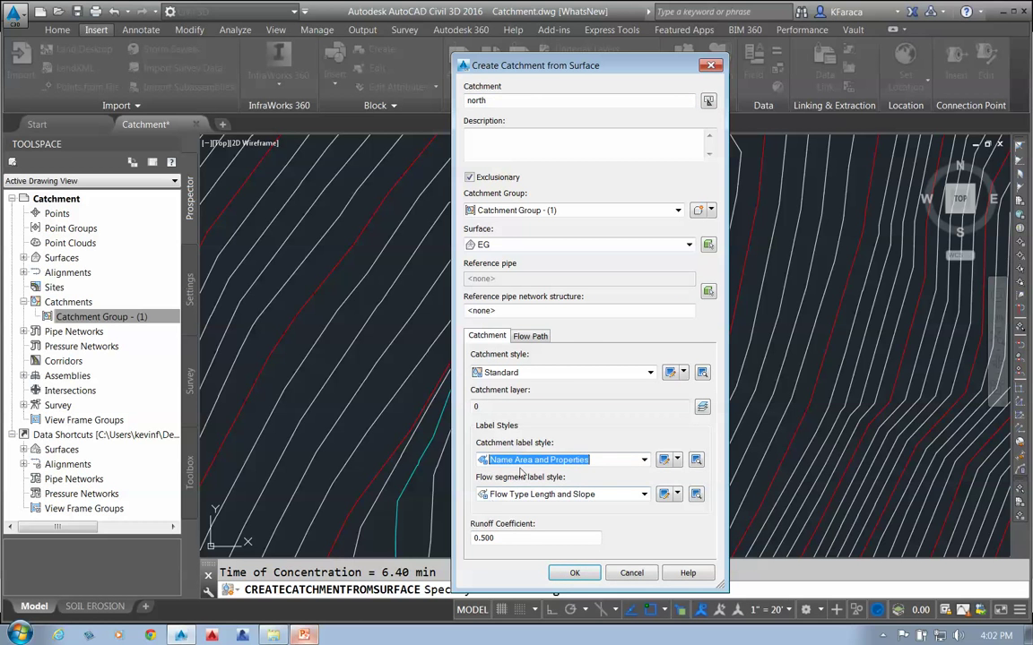
{"action": "left_click", "coordinate": [574, 574]}
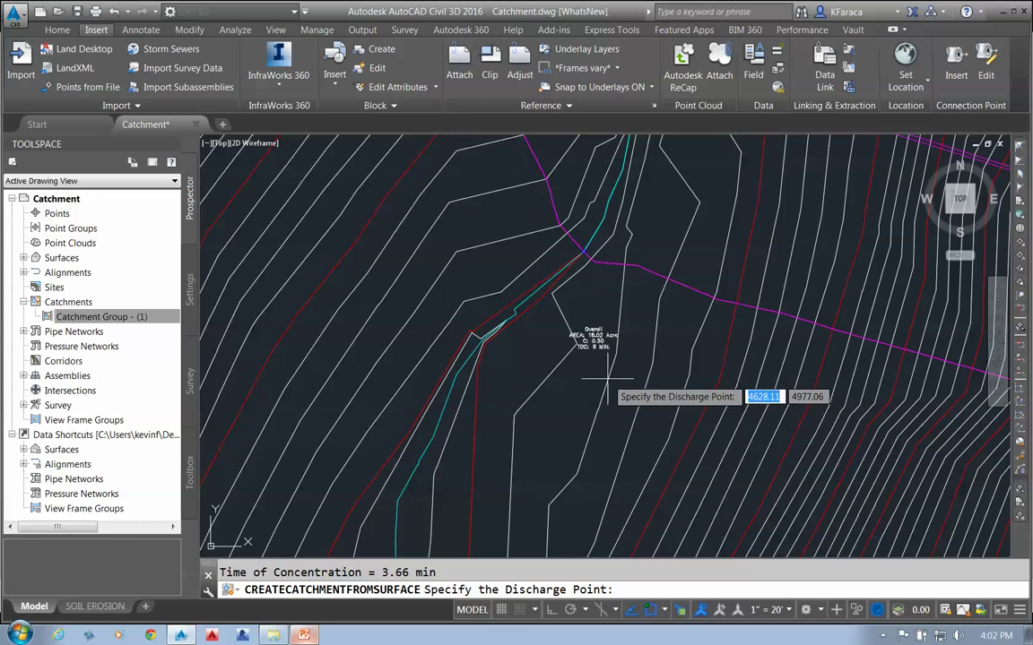
{"action": "scroll", "coordinate": [605, 386], "scroll_direction": "down", "scroll_amount": 6}
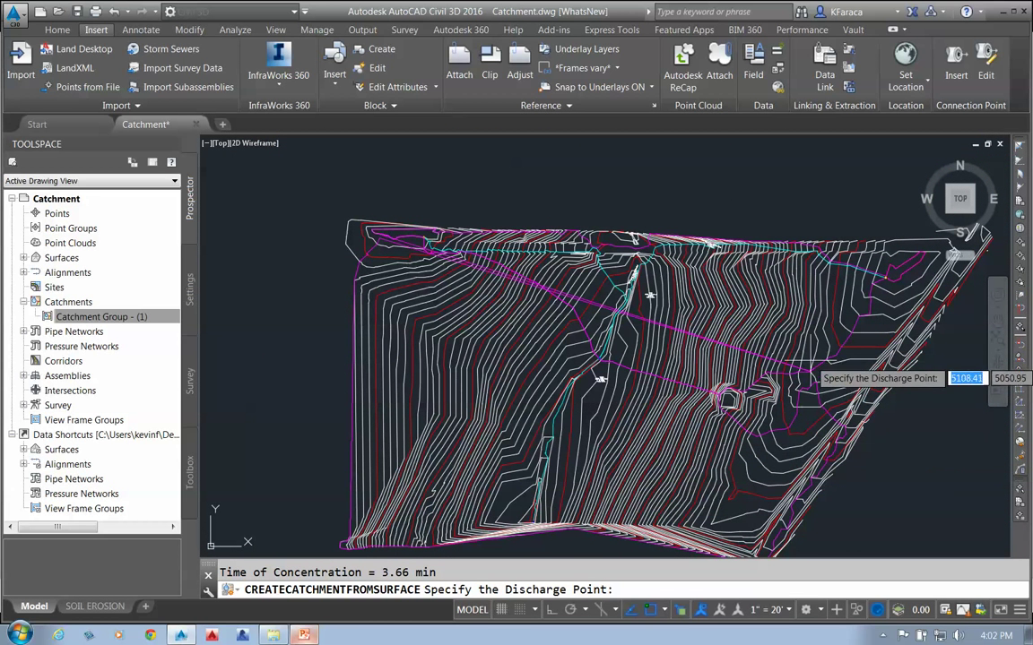
{"action": "key", "text": "Escape"}
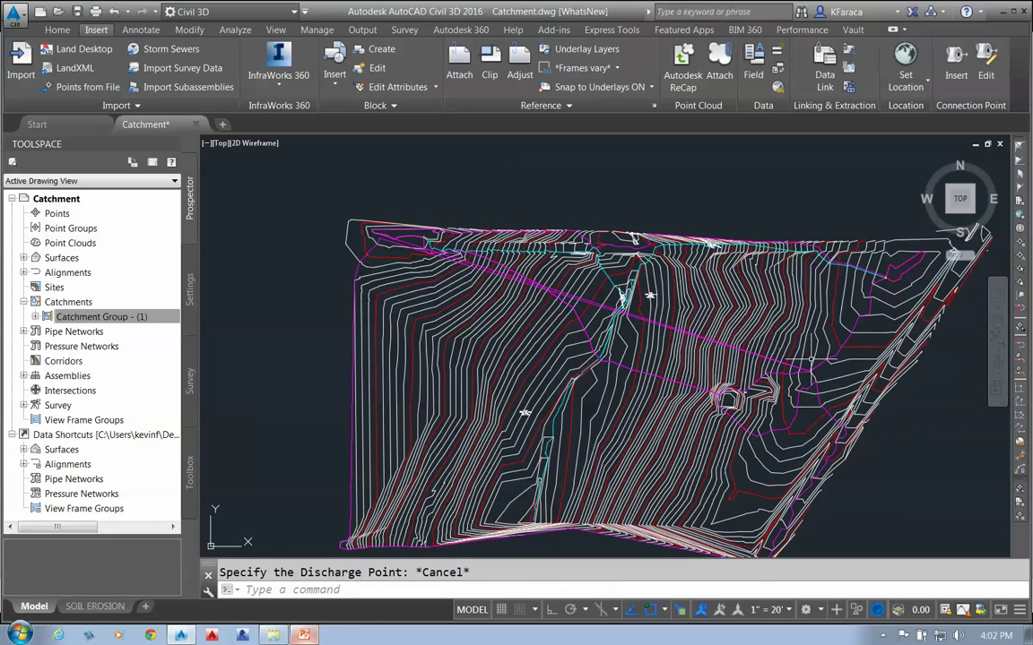
Select the north and Overall catchments in turn to compare their boundaries and flow paths
{"action": "left_click", "coordinate": [819, 365]}
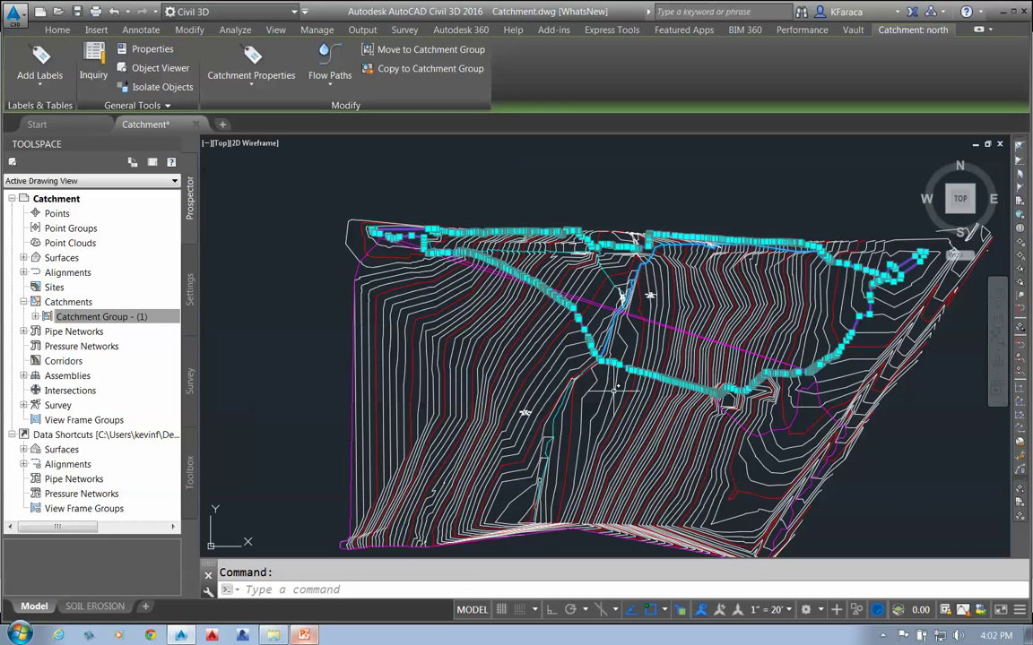
{"action": "scroll", "coordinate": [605, 384], "scroll_direction": "up", "scroll_amount": 2}
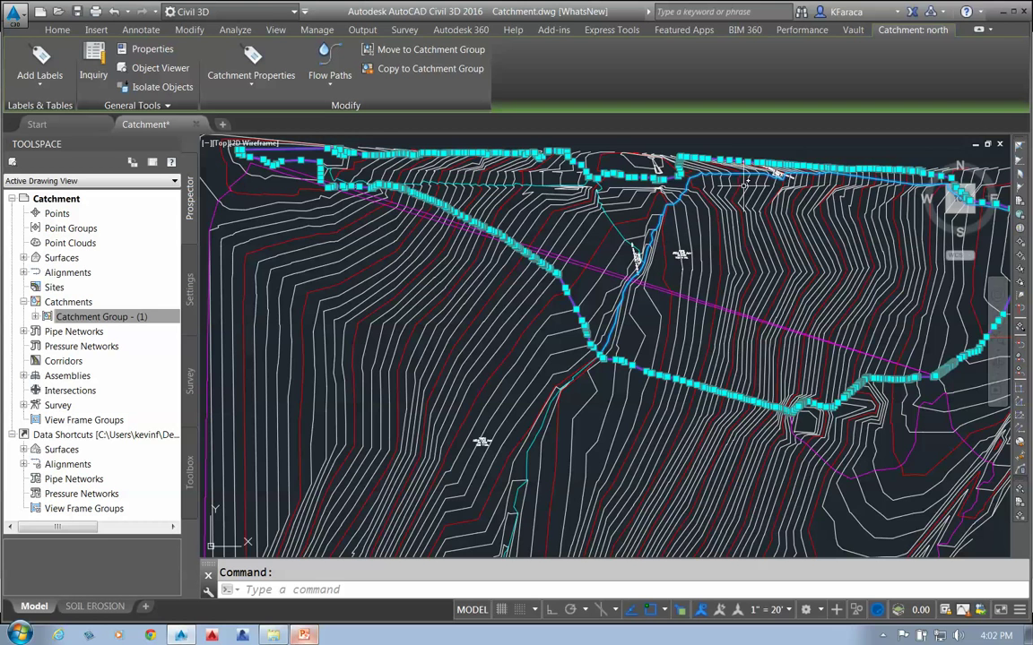
{"action": "middle_click_drag", "start_coordinate": [627, 445], "coordinate": [526, 395]}
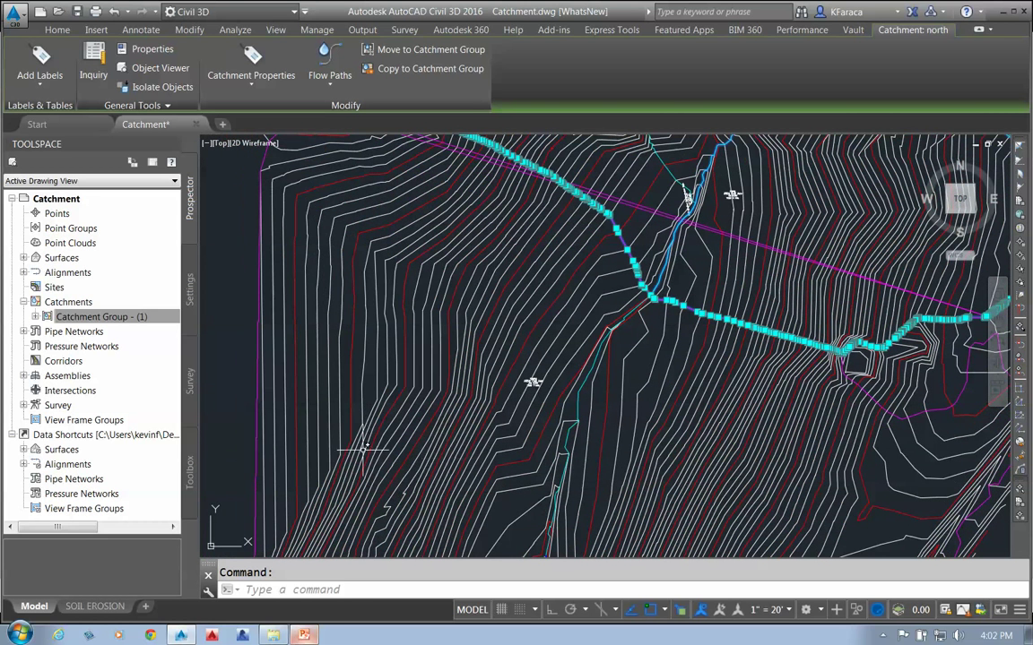
{"action": "key", "text": "Escape"}
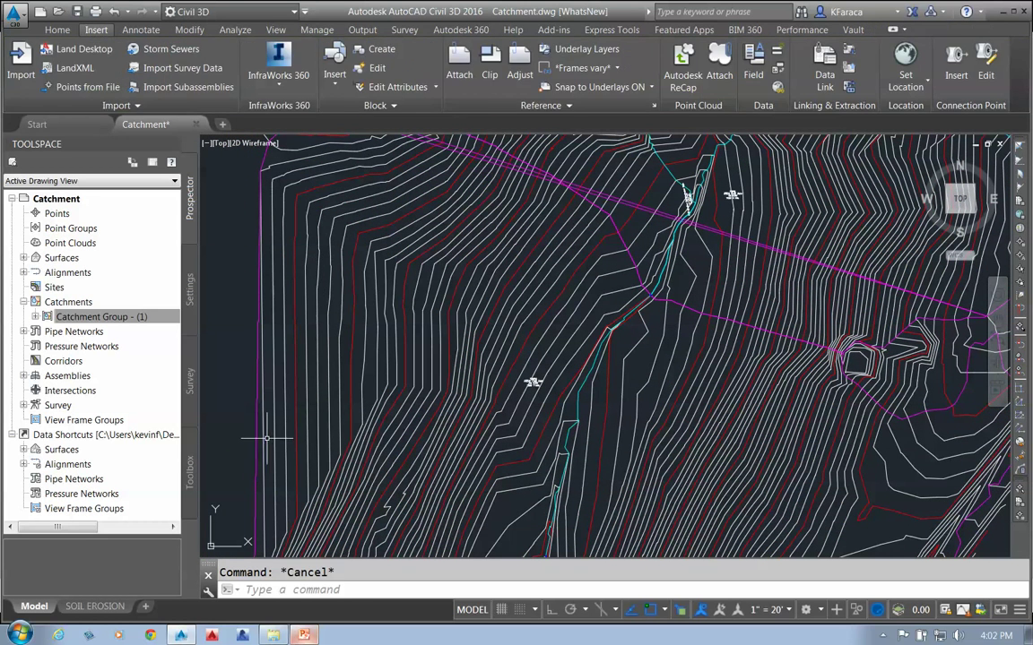
{"action": "left_click", "coordinate": [258, 442]}
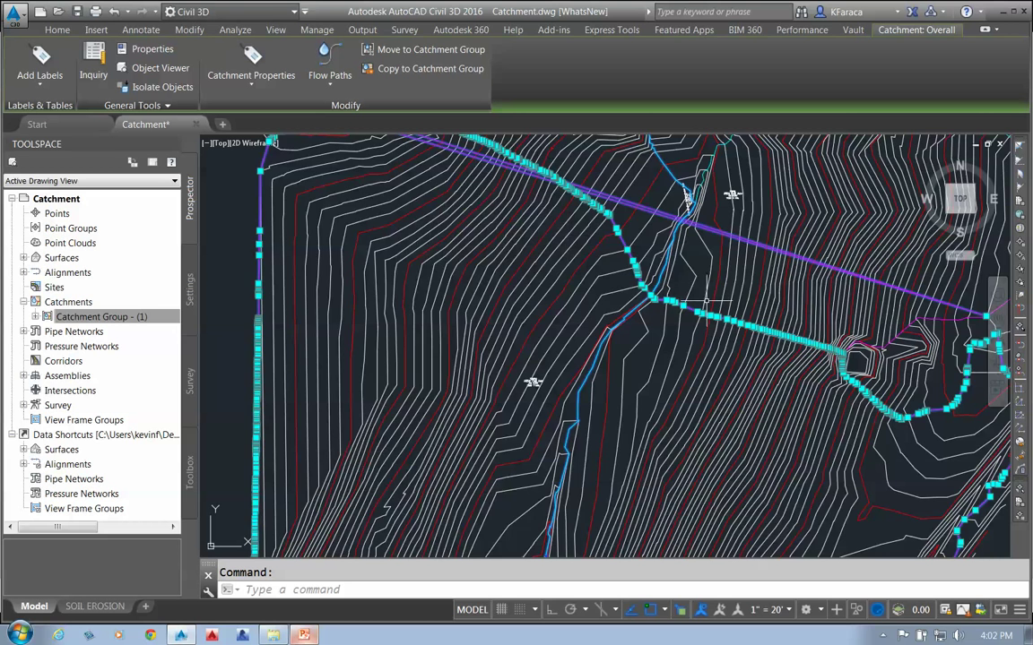
{"action": "scroll", "coordinate": [789, 363], "scroll_direction": "down", "scroll_amount": 2}
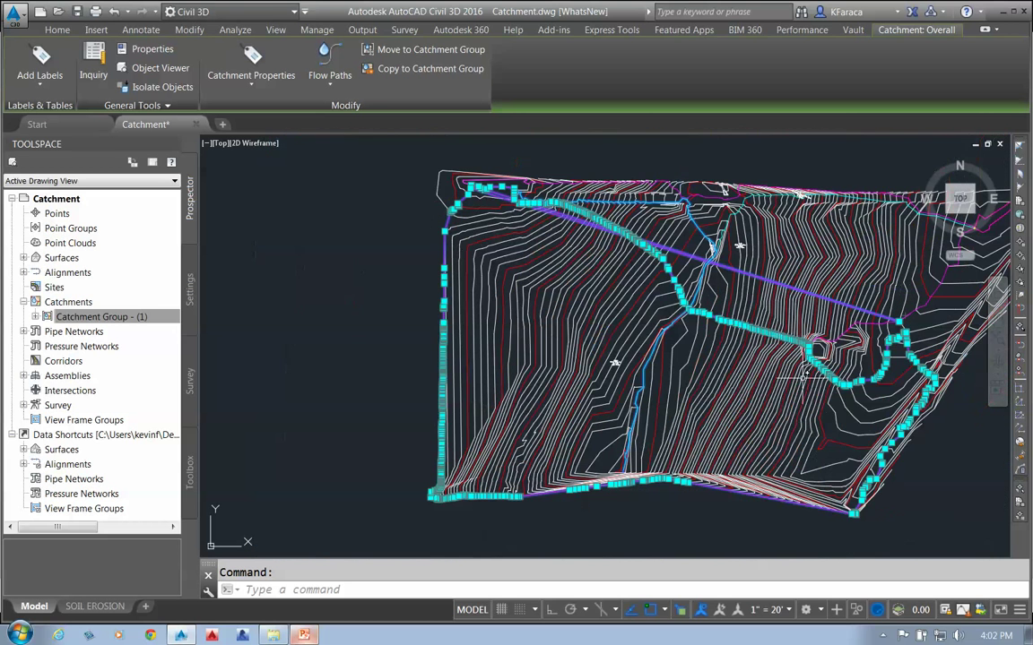
{"action": "left_click", "coordinate": [641, 365]}
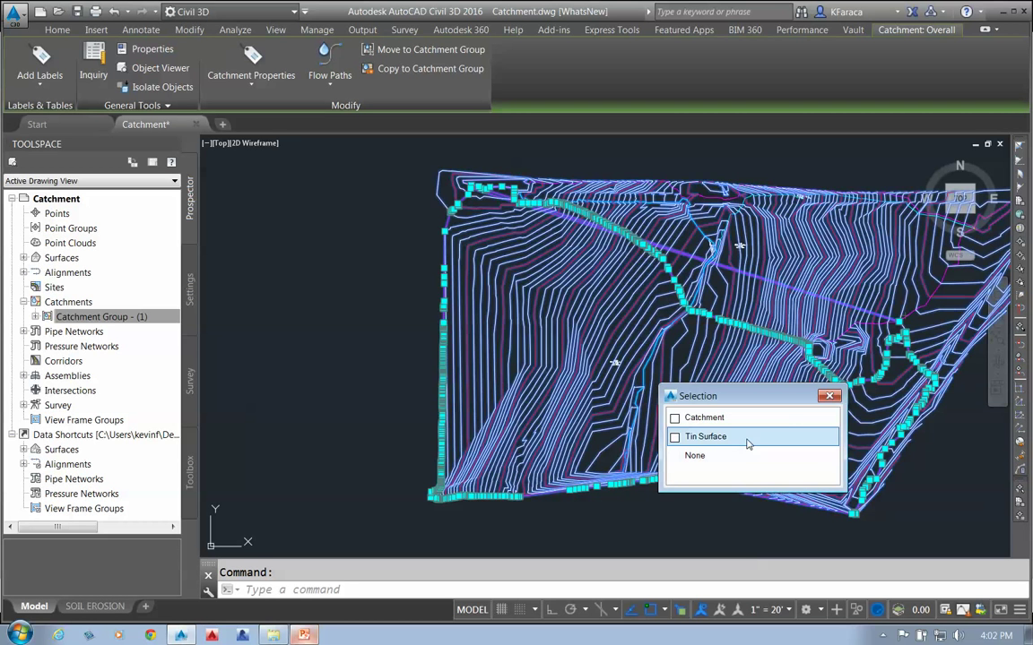
{"action": "left_click", "coordinate": [762, 417]}
{"action": "scroll", "coordinate": [809, 402], "scroll_direction": "down", "scroll_amount": 2}
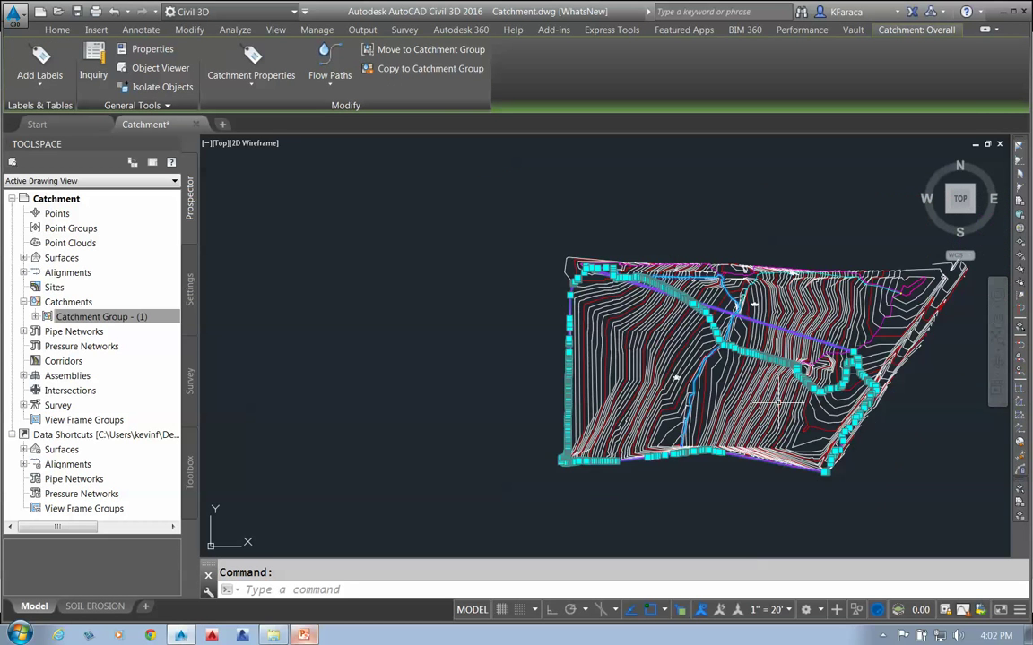
{"action": "scroll", "coordinate": [685, 439], "scroll_direction": "up", "scroll_amount": 3}
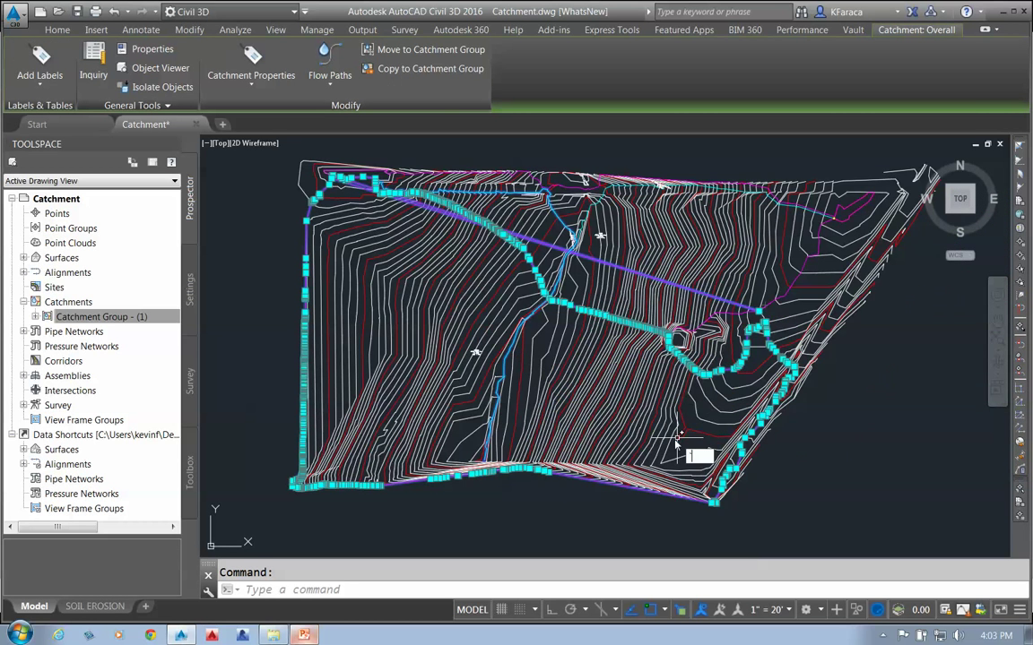
{"action": "key", "text": "Escape"}
Examine the north catchment's area label and the boundary lines between both catchments across the surface
{"action": "scroll", "coordinate": [635, 215], "scroll_direction": "up", "scroll_amount": 5}
{"action": "scroll", "coordinate": [634, 215], "scroll_direction": "up", "scroll_amount": 2}
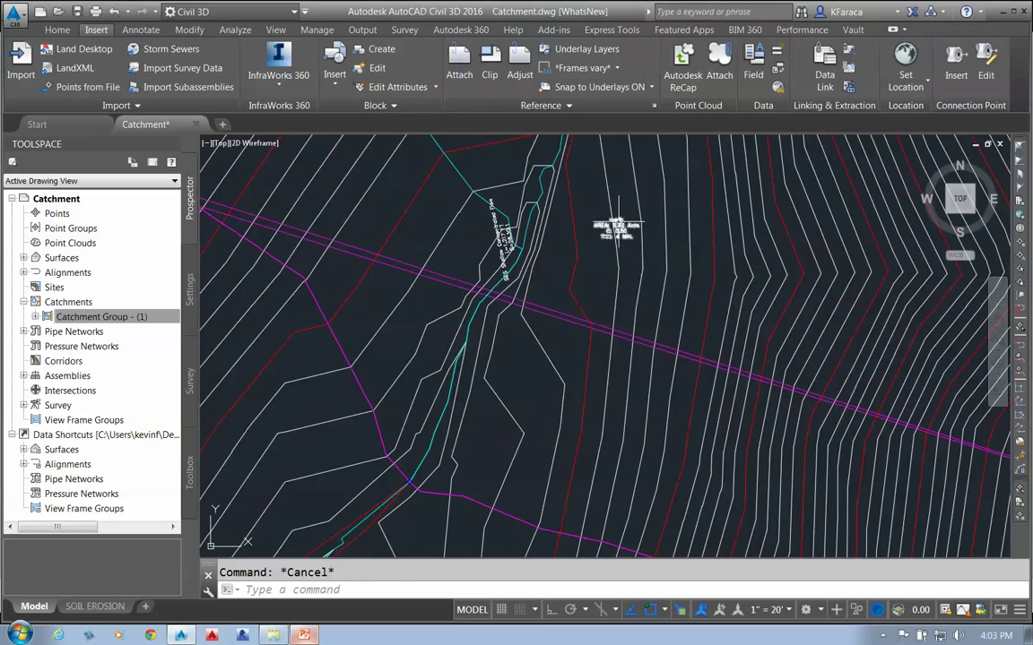
{"action": "scroll", "coordinate": [627, 224], "scroll_direction": "down", "scroll_amount": 8}
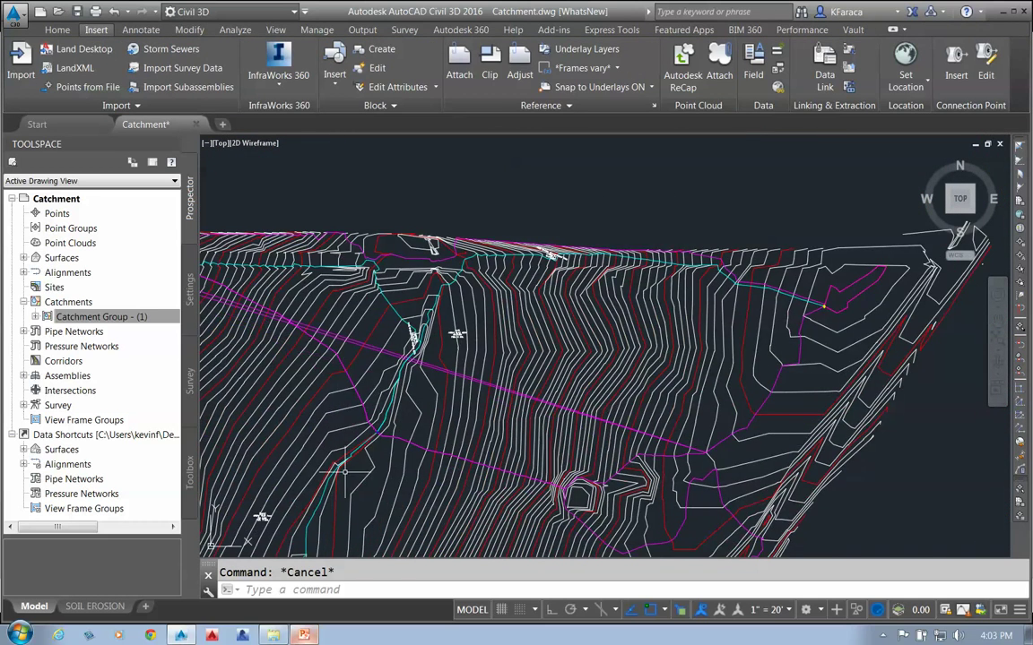
{"action": "scroll", "coordinate": [394, 453], "scroll_direction": "down", "scroll_amount": 2}
{"action": "scroll", "coordinate": [627, 439], "scroll_direction": "down", "scroll_amount": 3}
{"action": "middle_click_drag", "start_coordinate": [779, 477], "coordinate": [599, 417]}
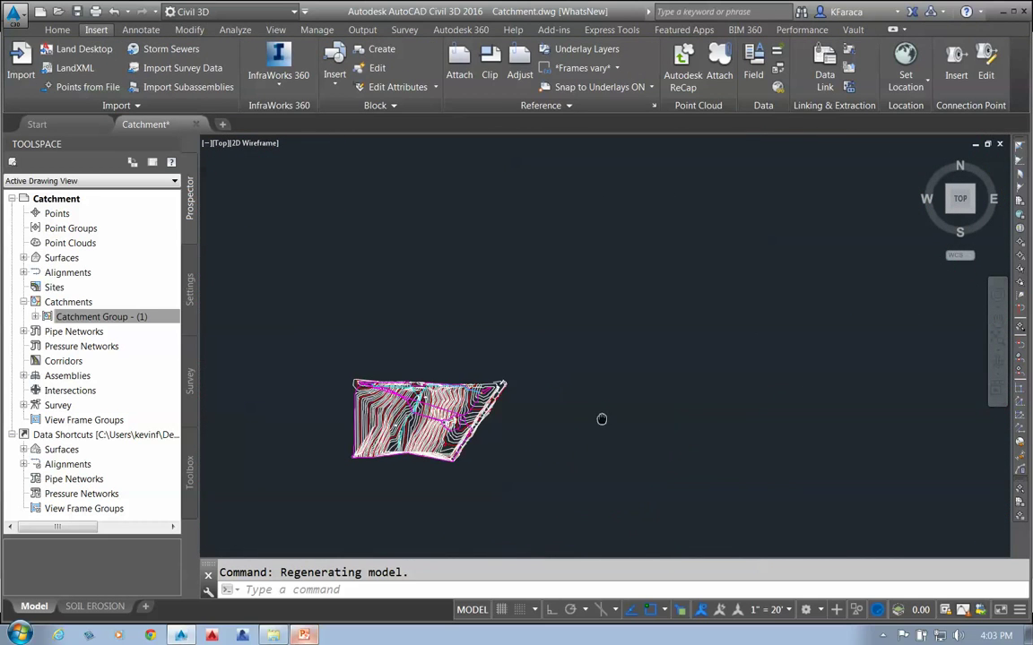
{"action": "scroll", "coordinate": [430, 413], "scroll_direction": "up", "scroll_amount": 5}
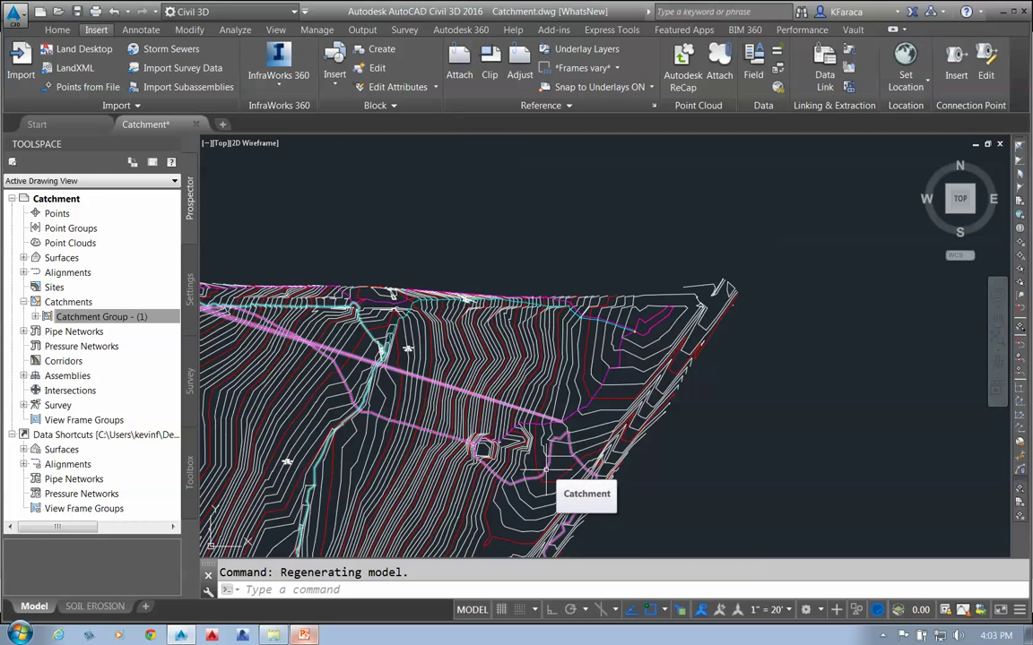
{"action": "scroll", "coordinate": [864, 432], "scroll_direction": "down", "scroll_amount": 5}
{"action": "middle_click_drag", "start_coordinate": [872, 410], "coordinate": [683, 410]}
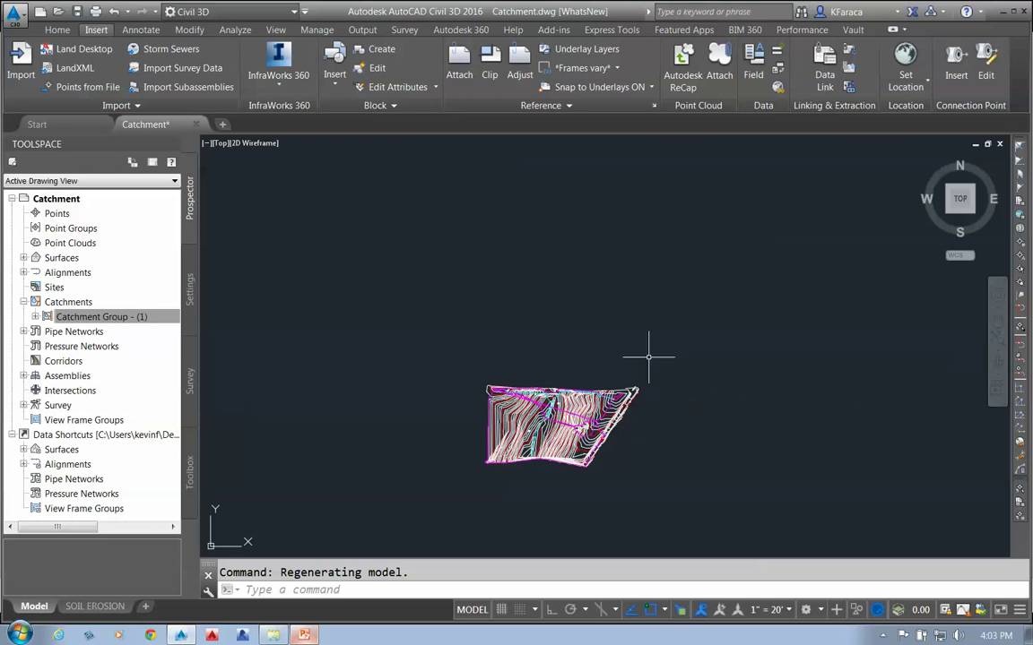
{"action": "key", "text": "Escape"}
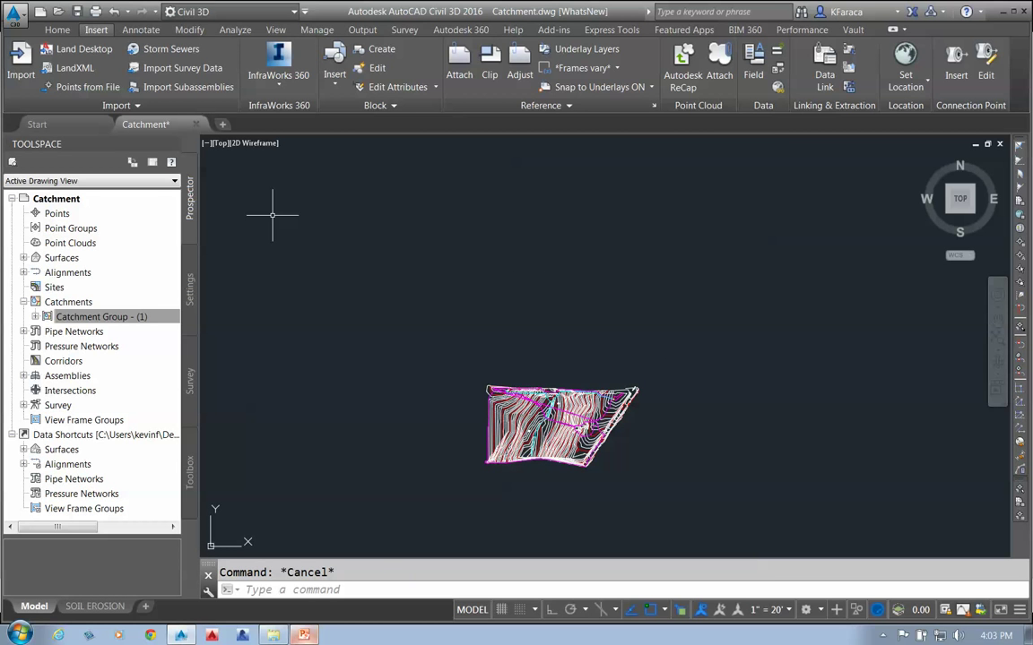
Close Catchment.dwg without saving and switch to the PowerPoint slideshow's Questions slide
{"action": "left_click", "coordinate": [195, 123]}
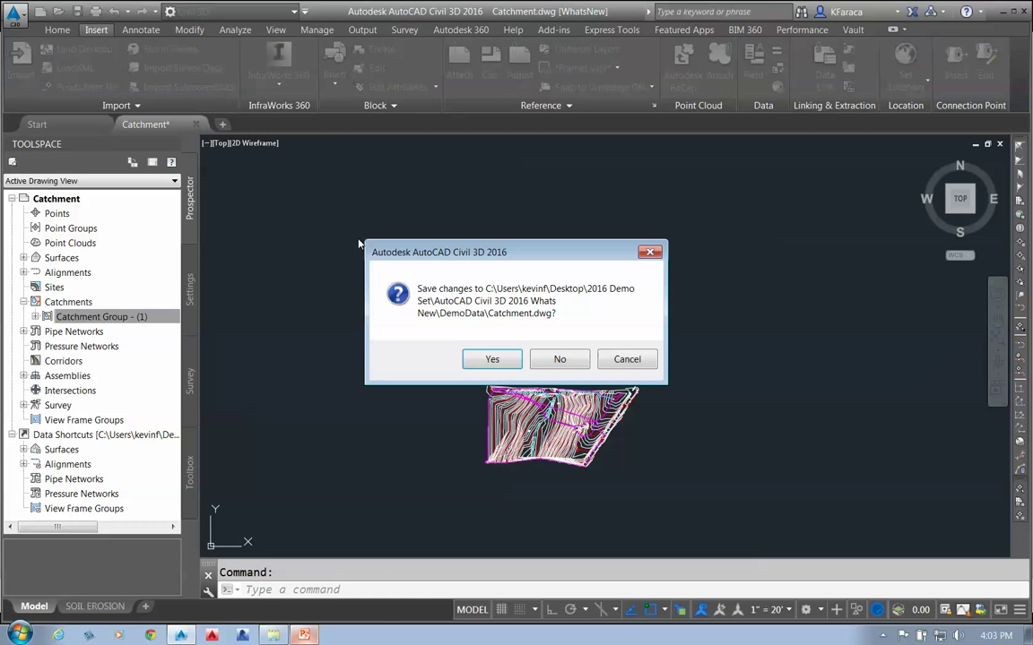
{"action": "left_click", "coordinate": [534, 360]}
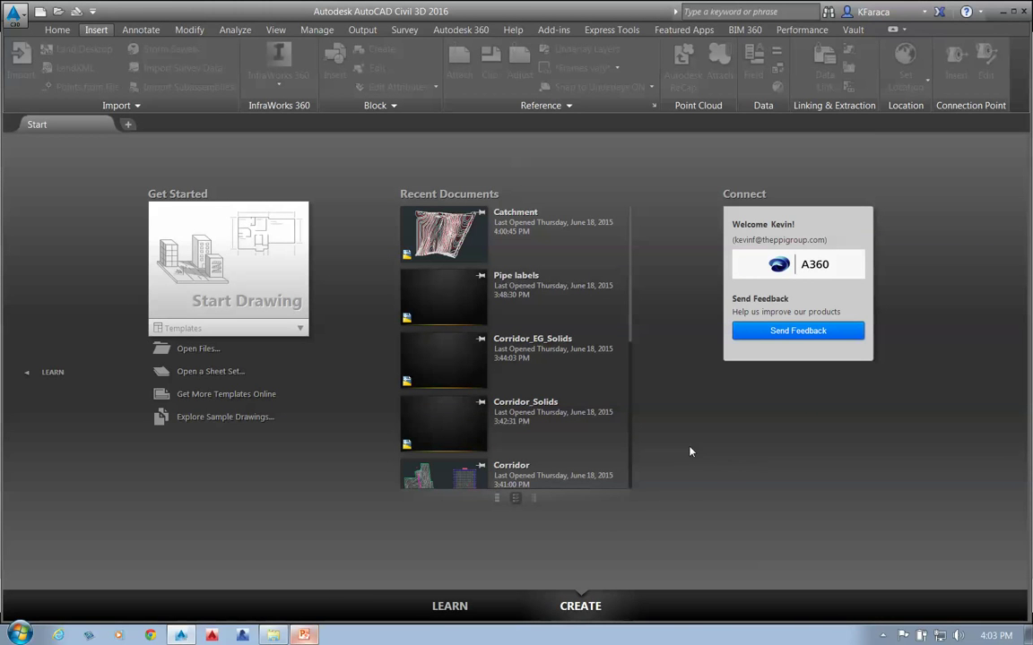
{"action": "left_click", "coordinate": [305, 634]}
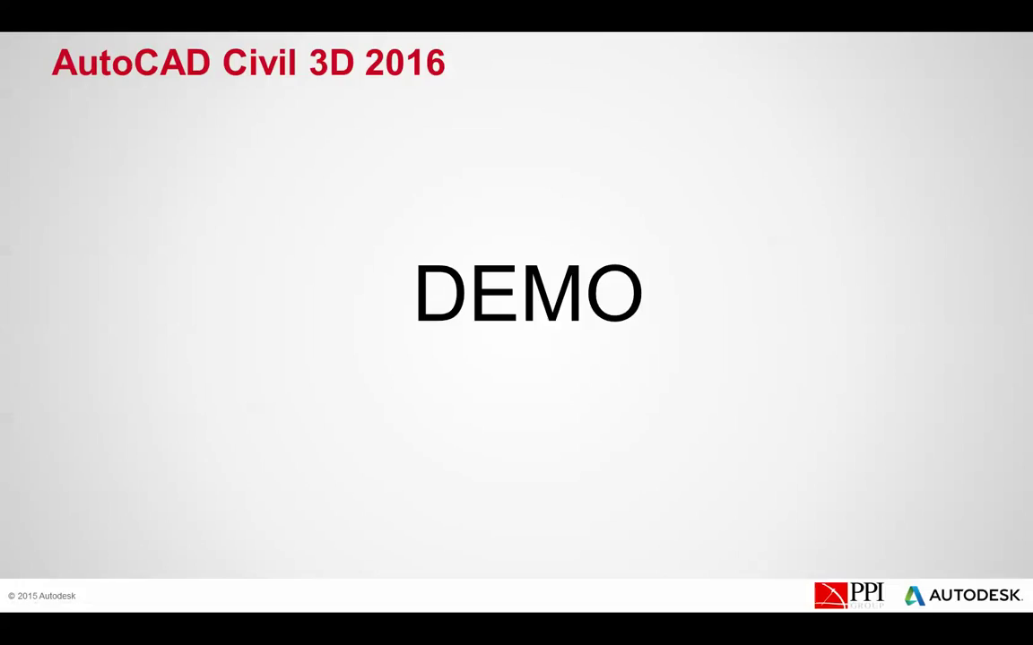
{"action": "key", "text": "Right"}
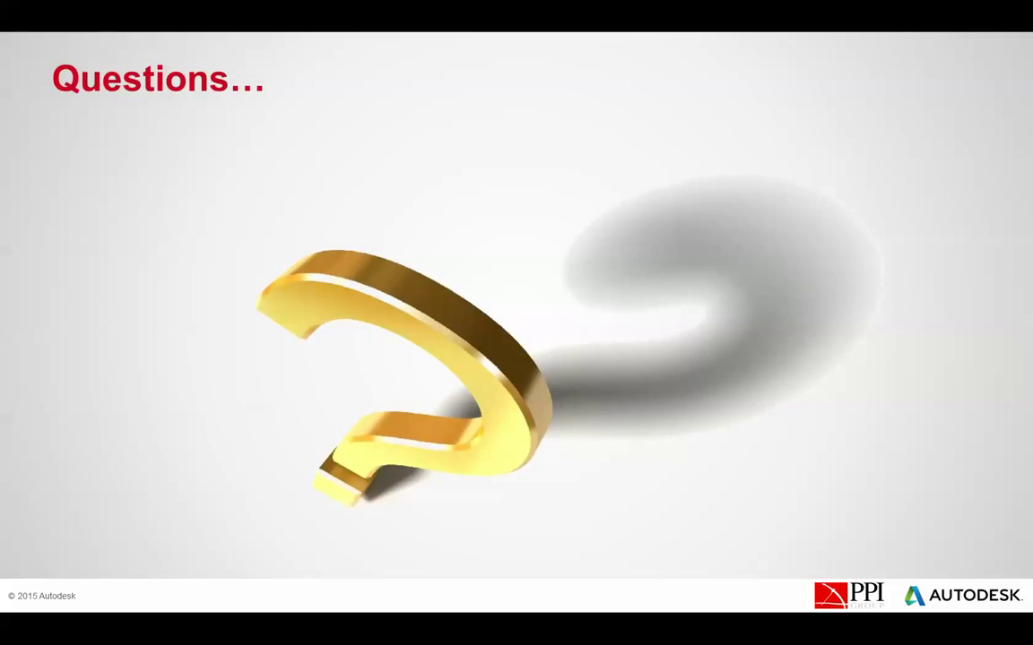